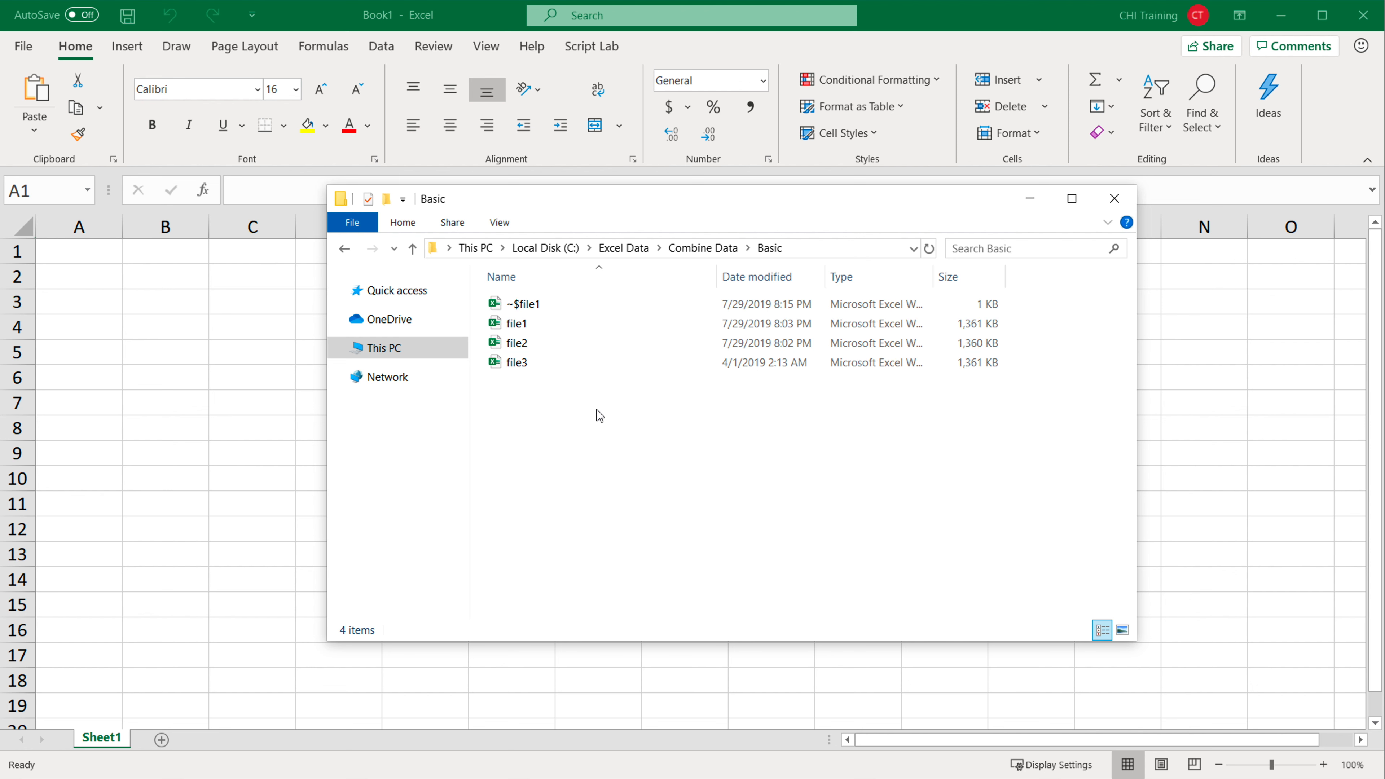
Step: Open file1, file2 and file3 from the Basic folder and look over the data in file1, moving its window aside
drag(600, 419, 505, 329)
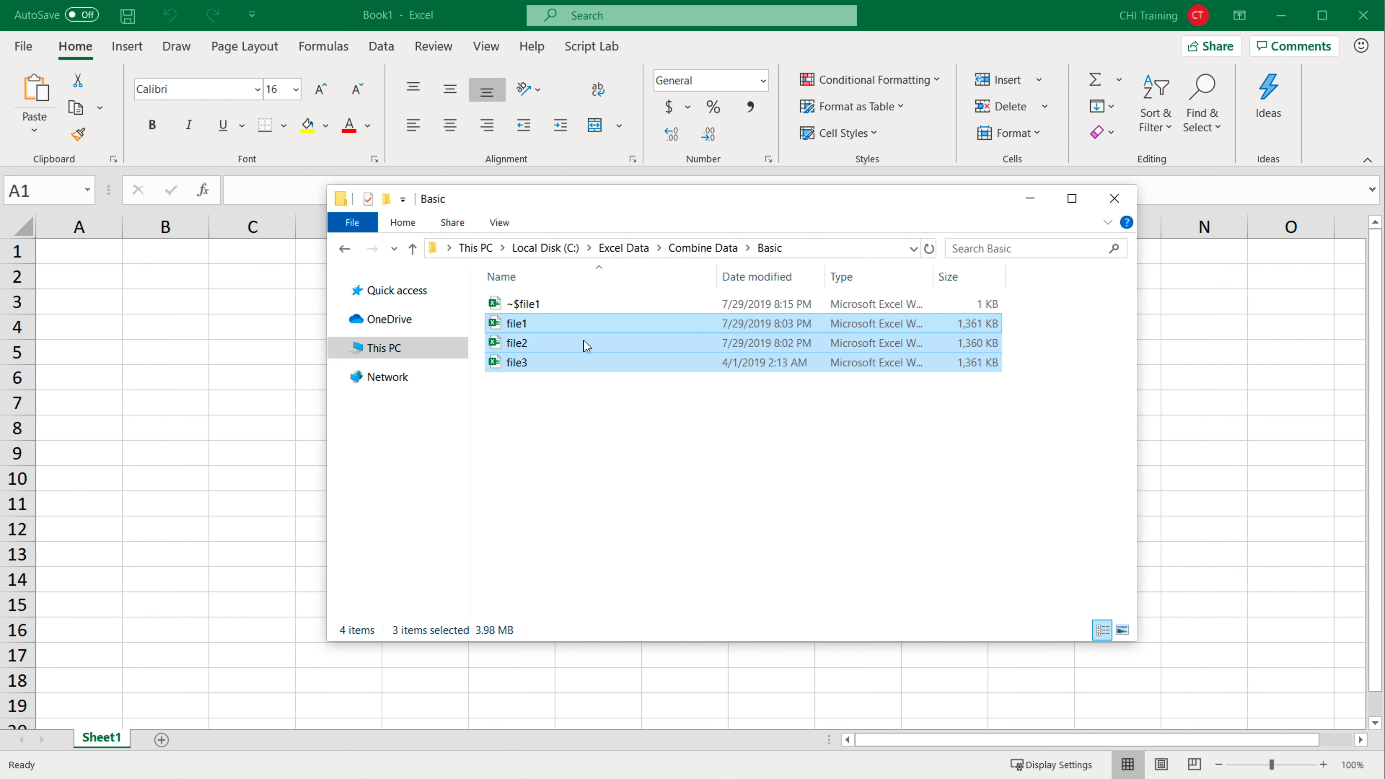
key(alt+Tab)
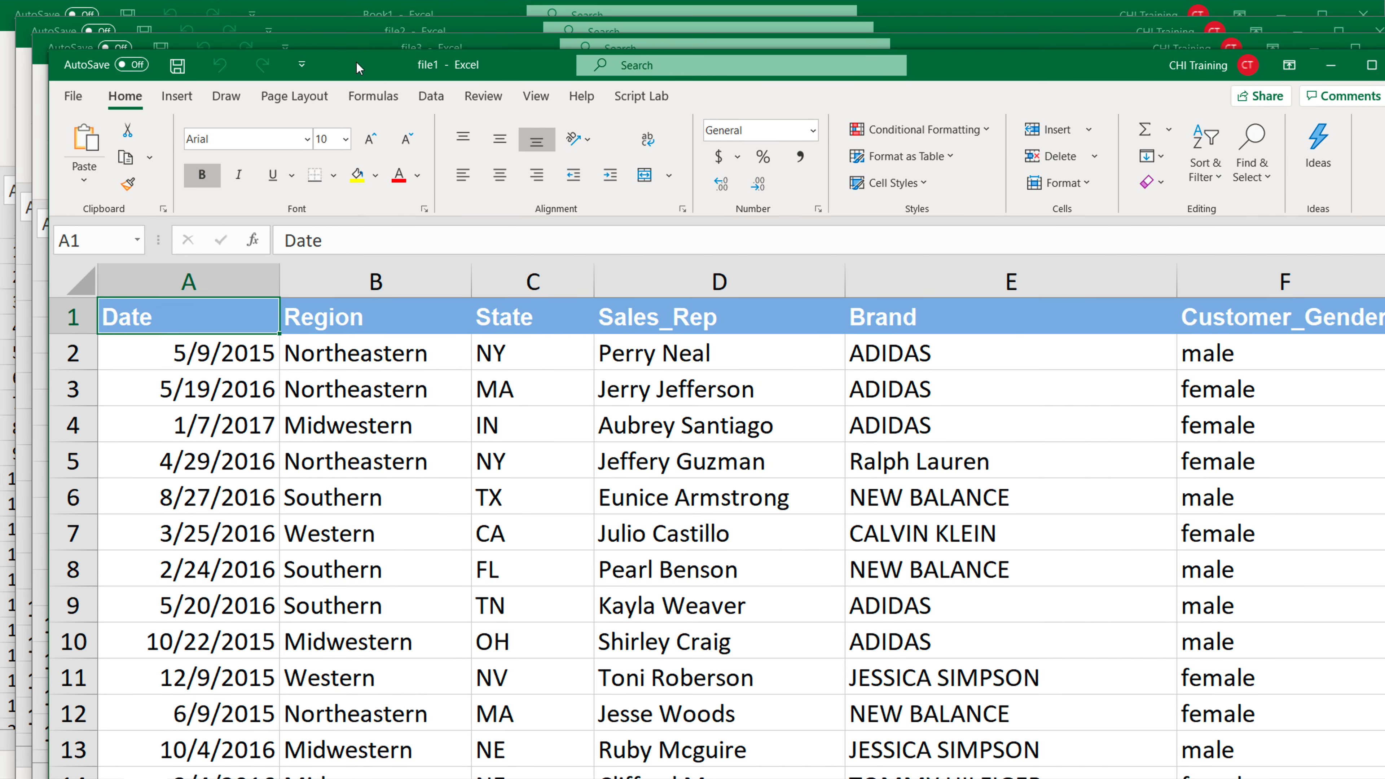
drag(357, 67, 539, 37)
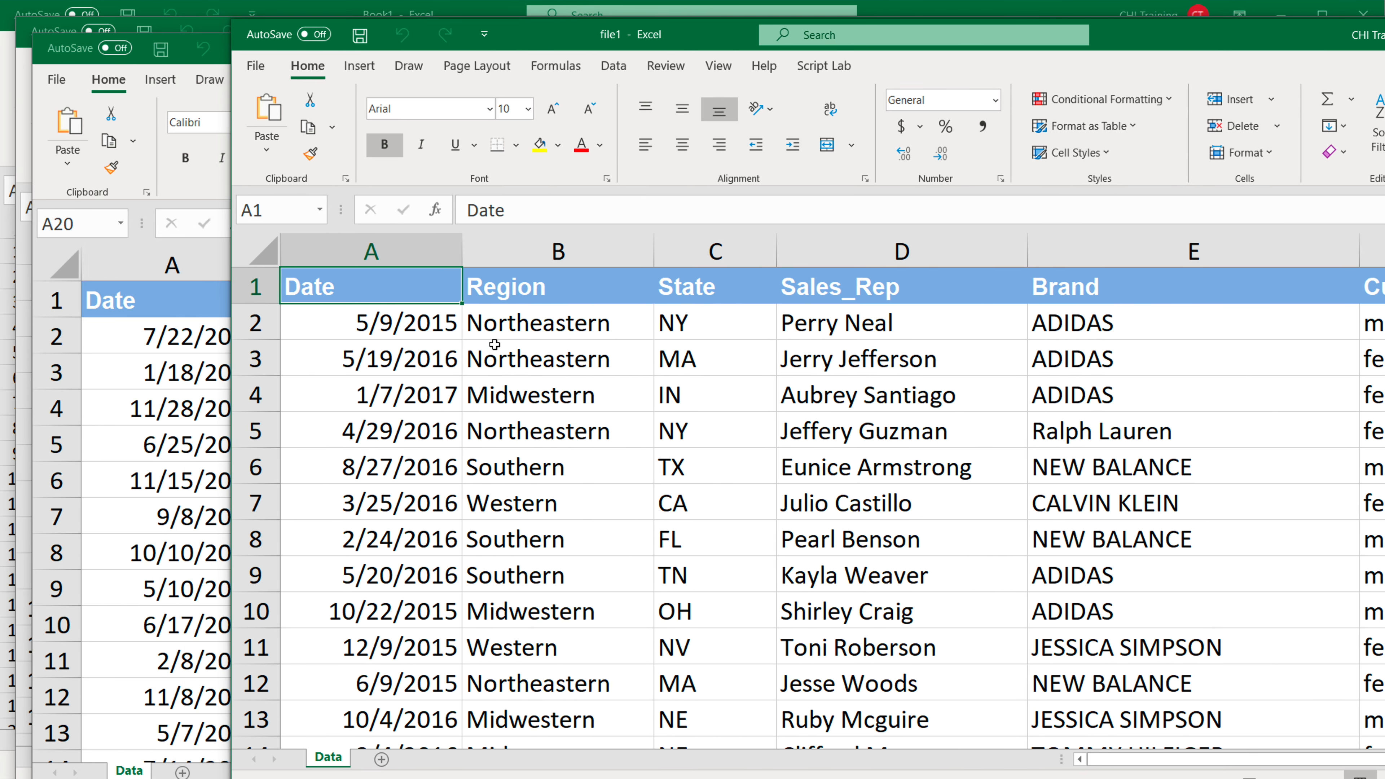
scroll(495, 345, down, 3)
scroll(480, 349, up, 3)
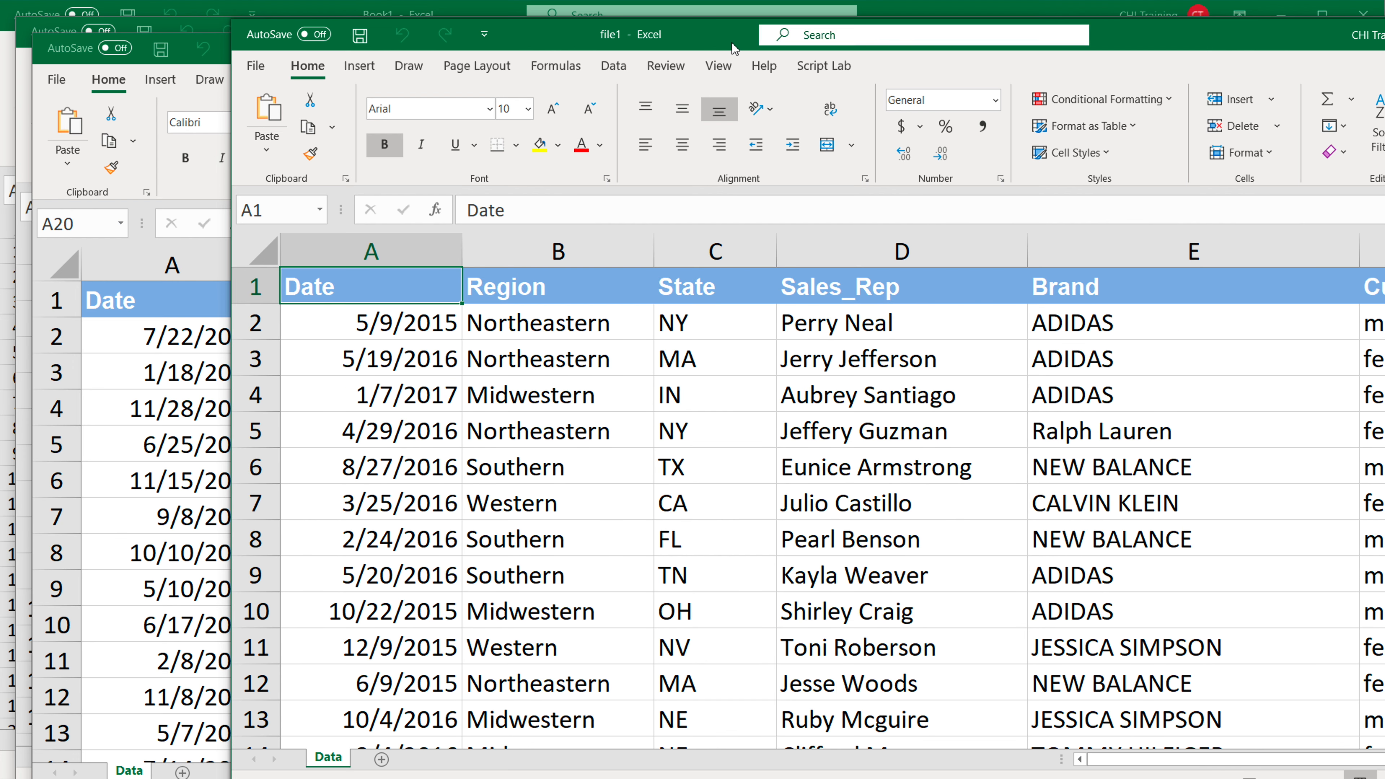
drag(701, 37, 785, 17)
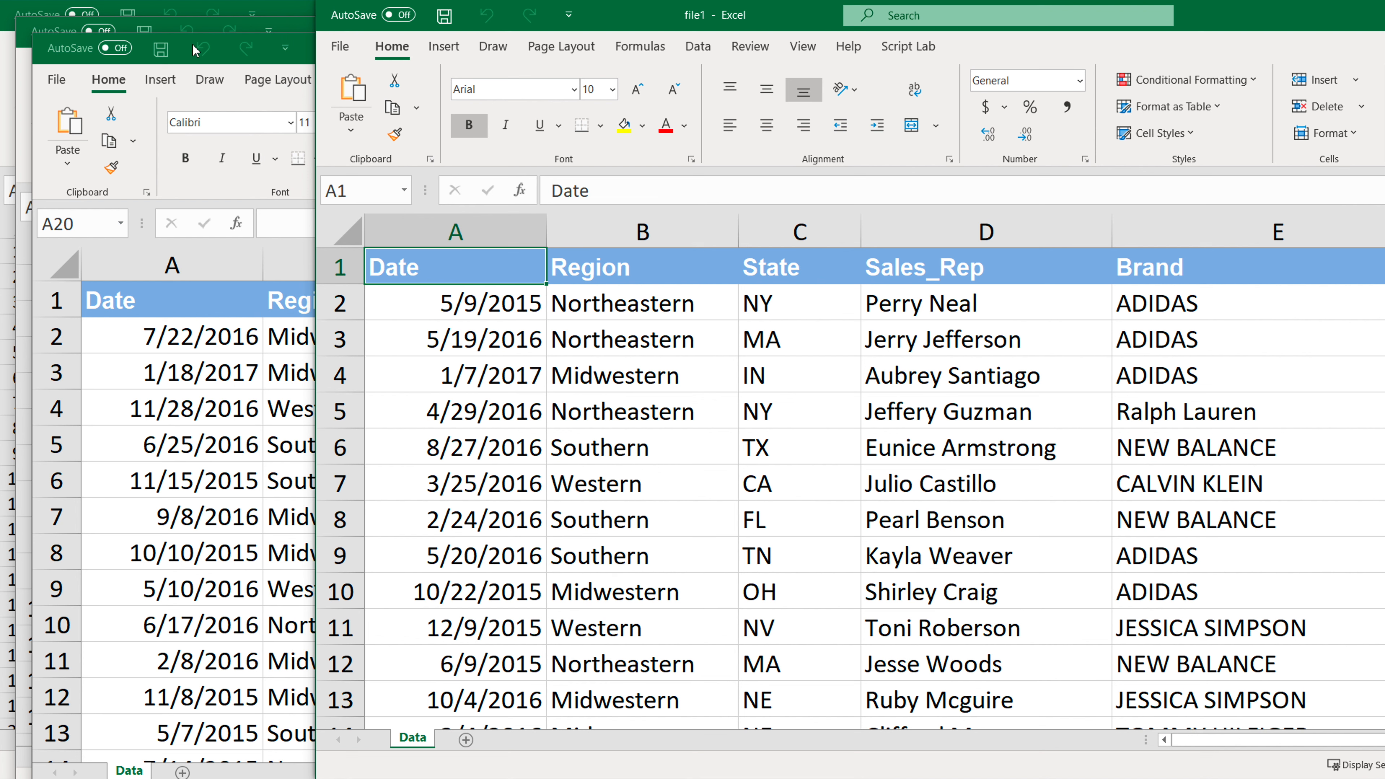
Step: Bring the file3 and file2 workbooks forward in turn to examine their column headers, filling the screen with file2
click(269, 37)
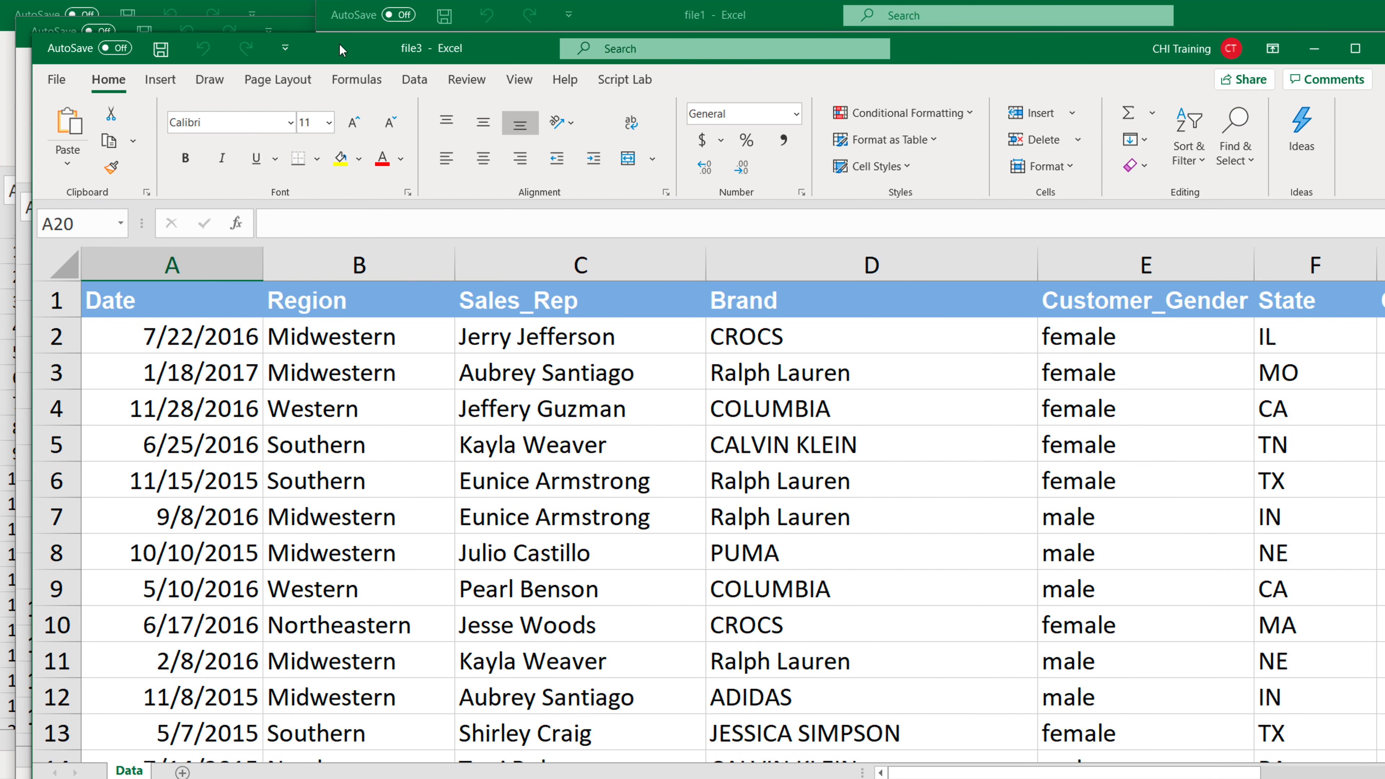
drag(339, 43, 489, 23)
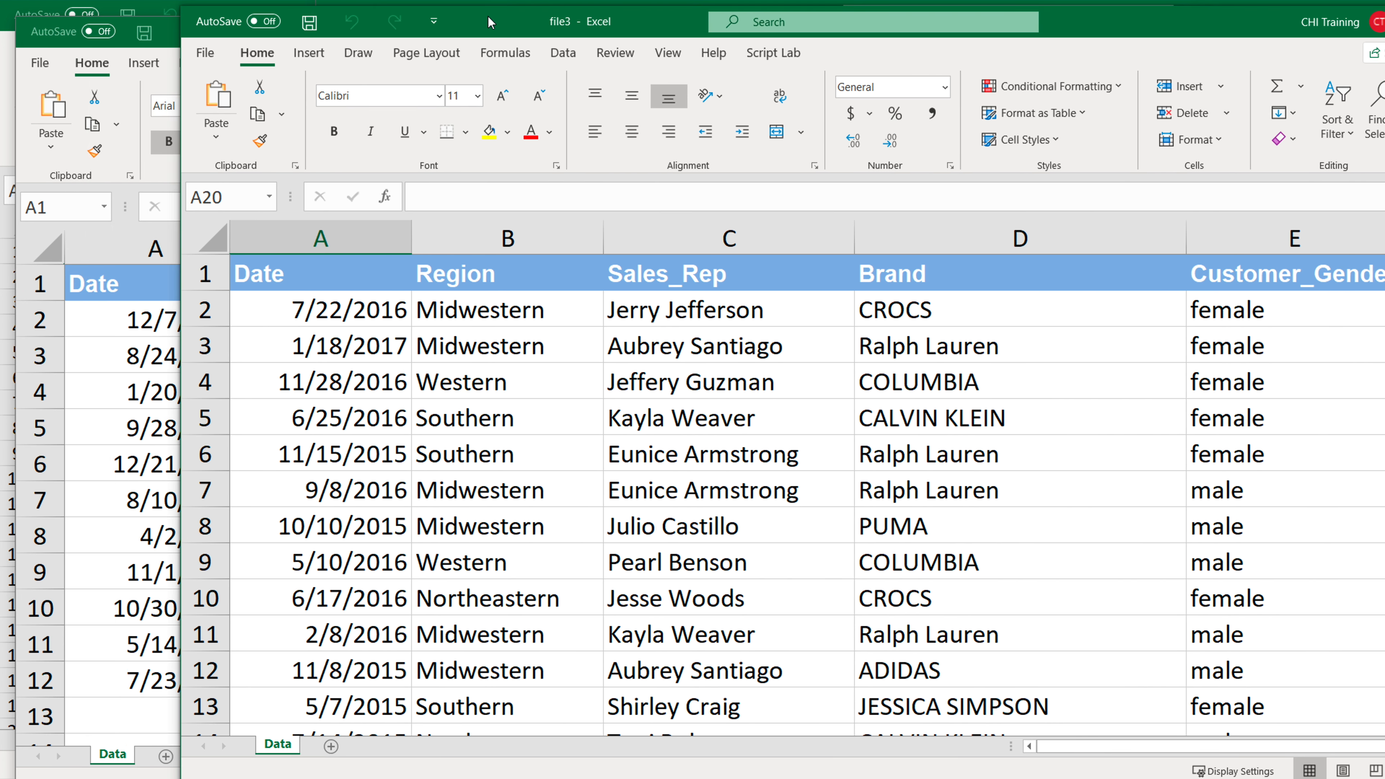
click(167, 27)
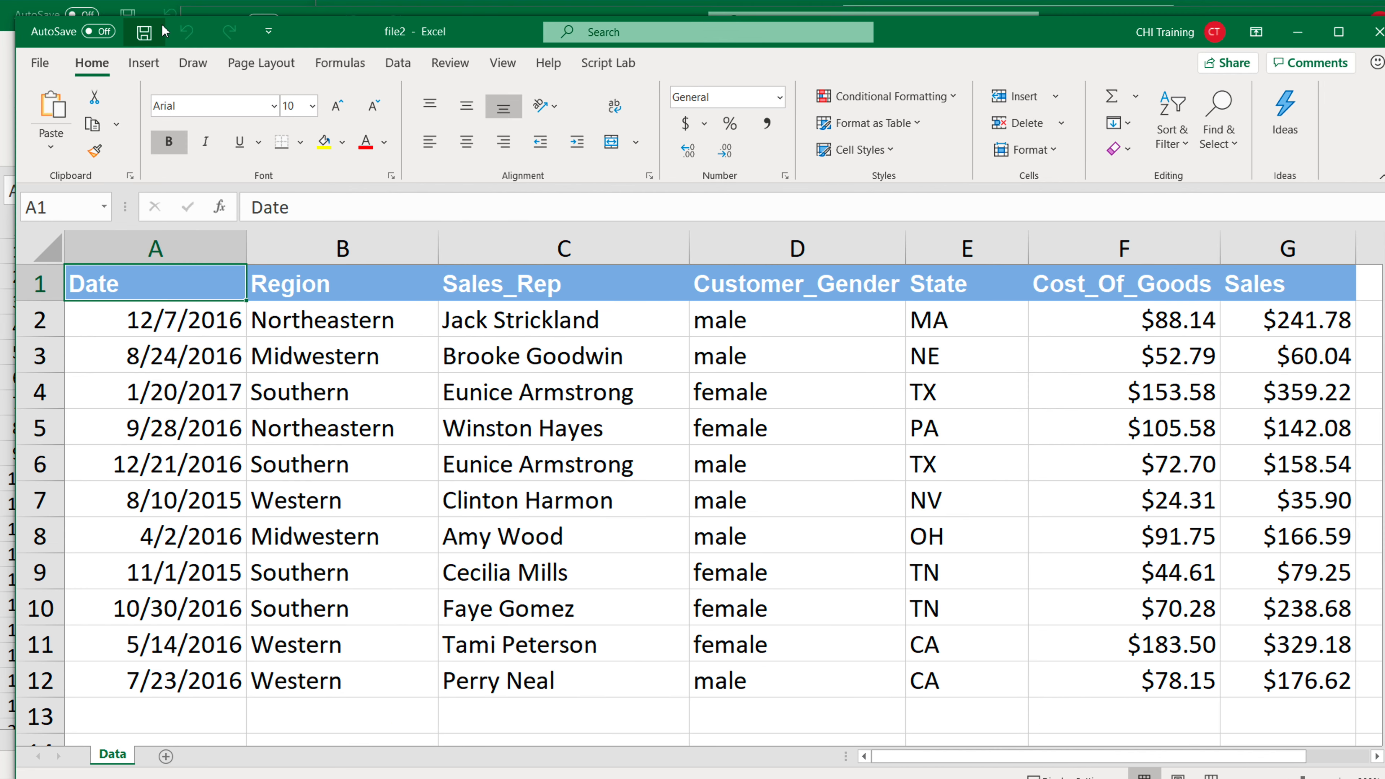
double_click(501, 24)
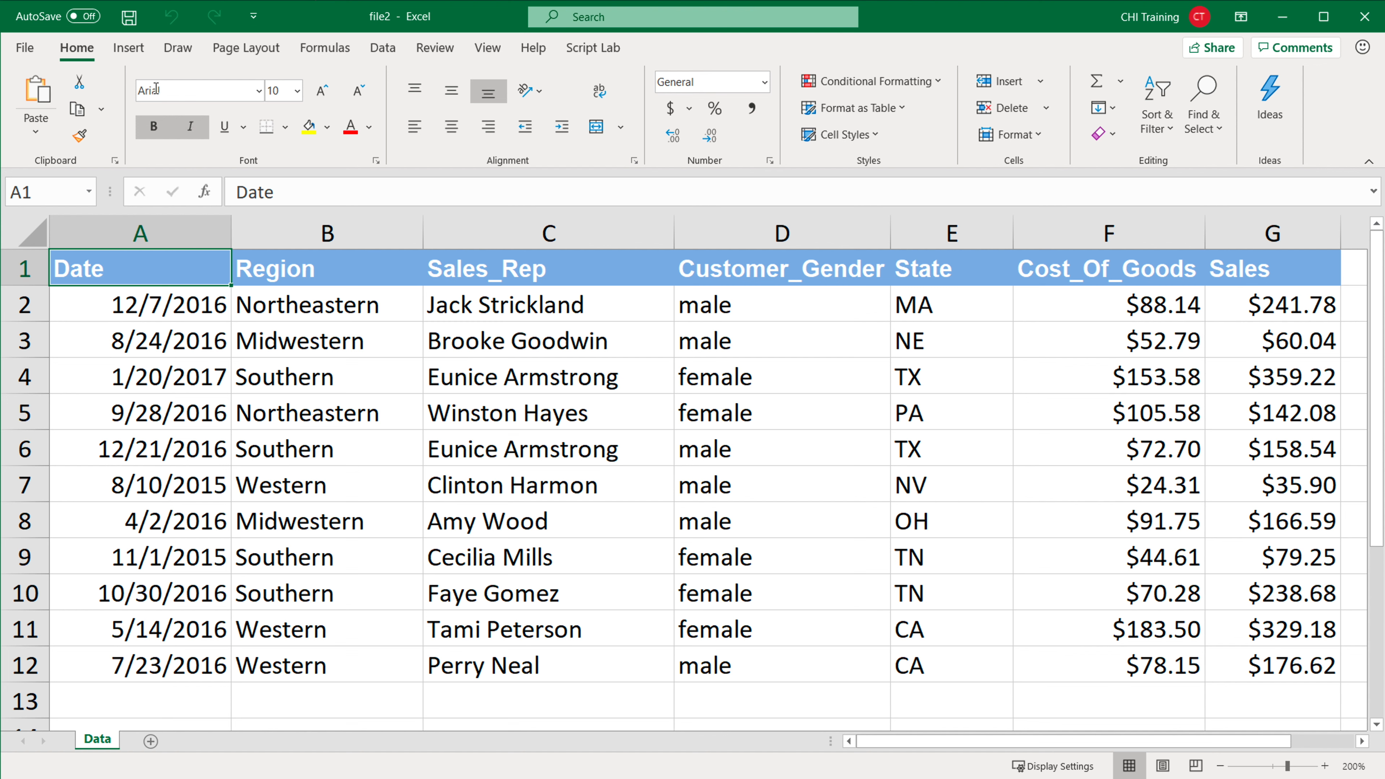
Step: Compare the header rows of the three workbooks in stacked windows, closing file2, file1 and file3
drag(294, 15, 420, 19)
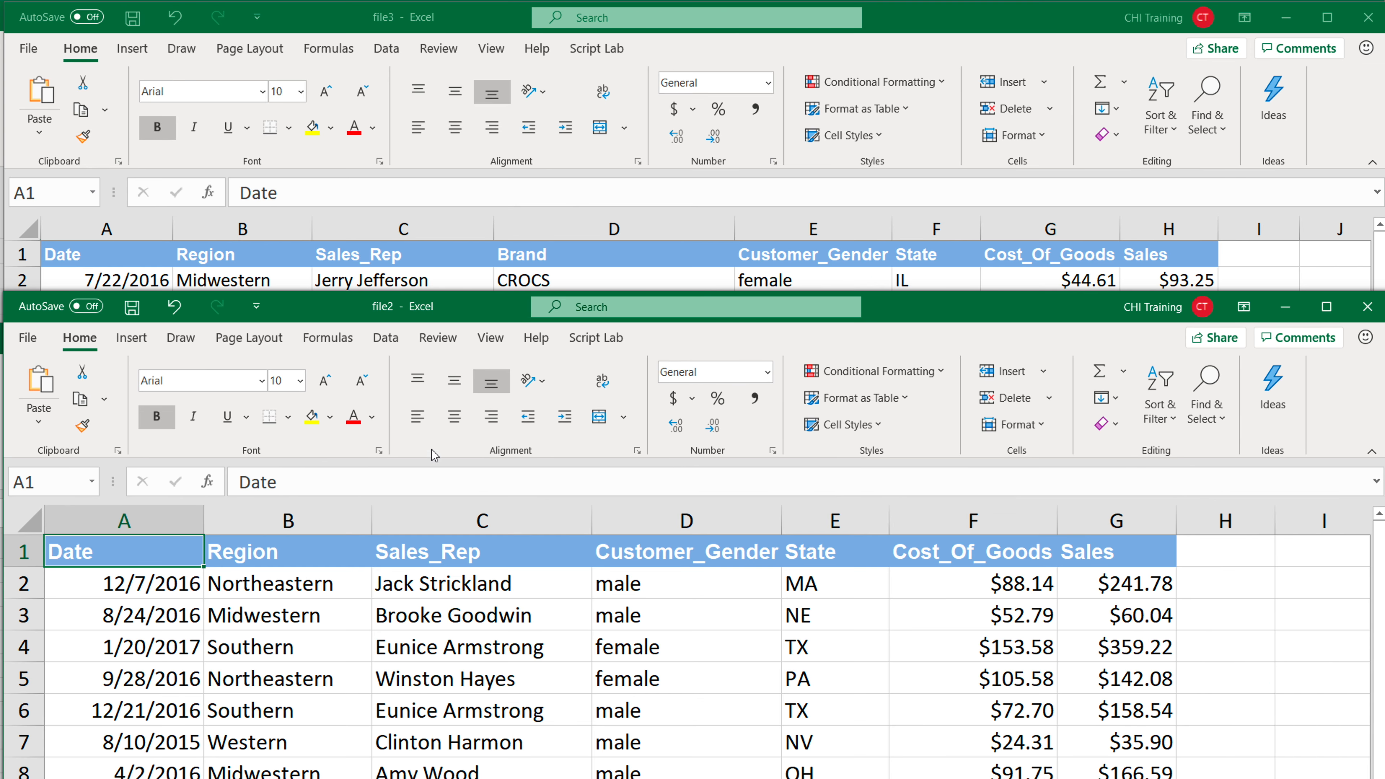
drag(326, 296, 325, 338)
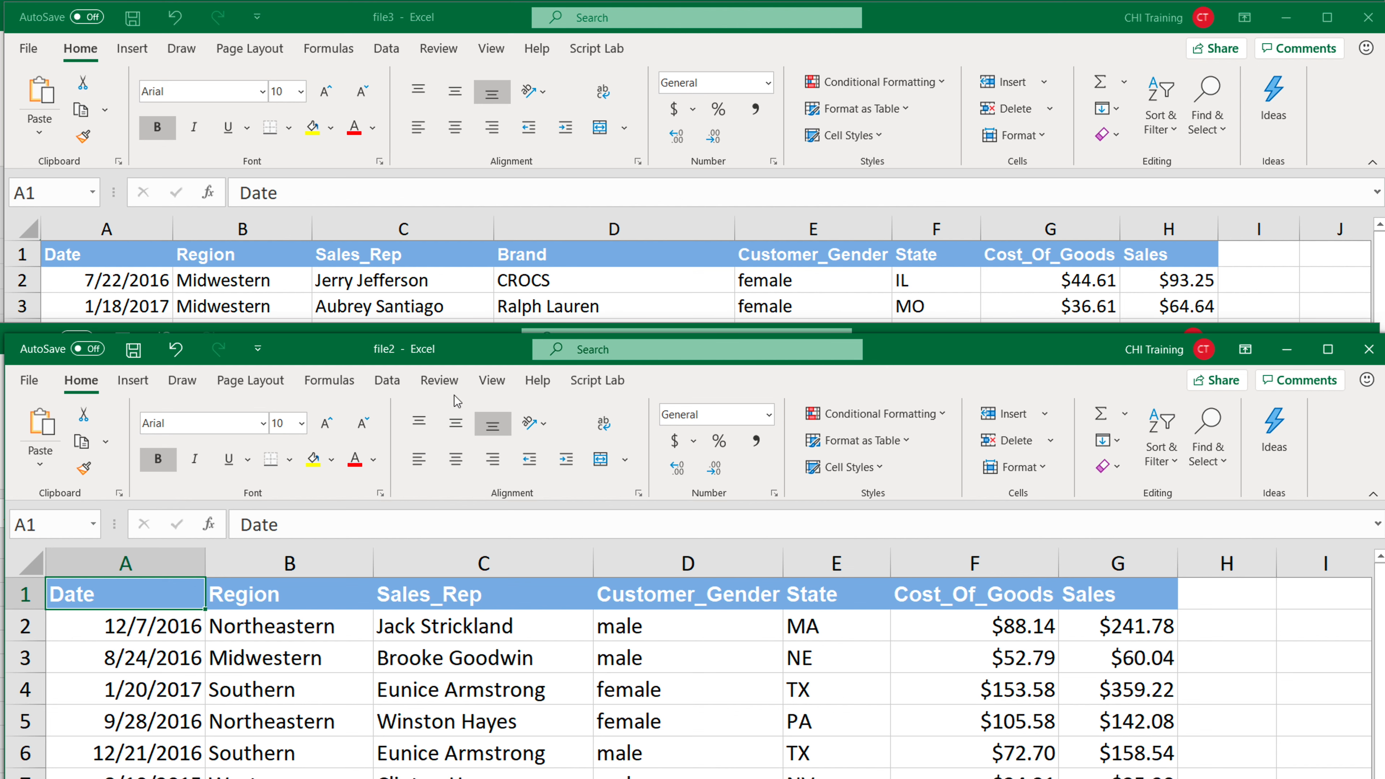
click(1368, 354)
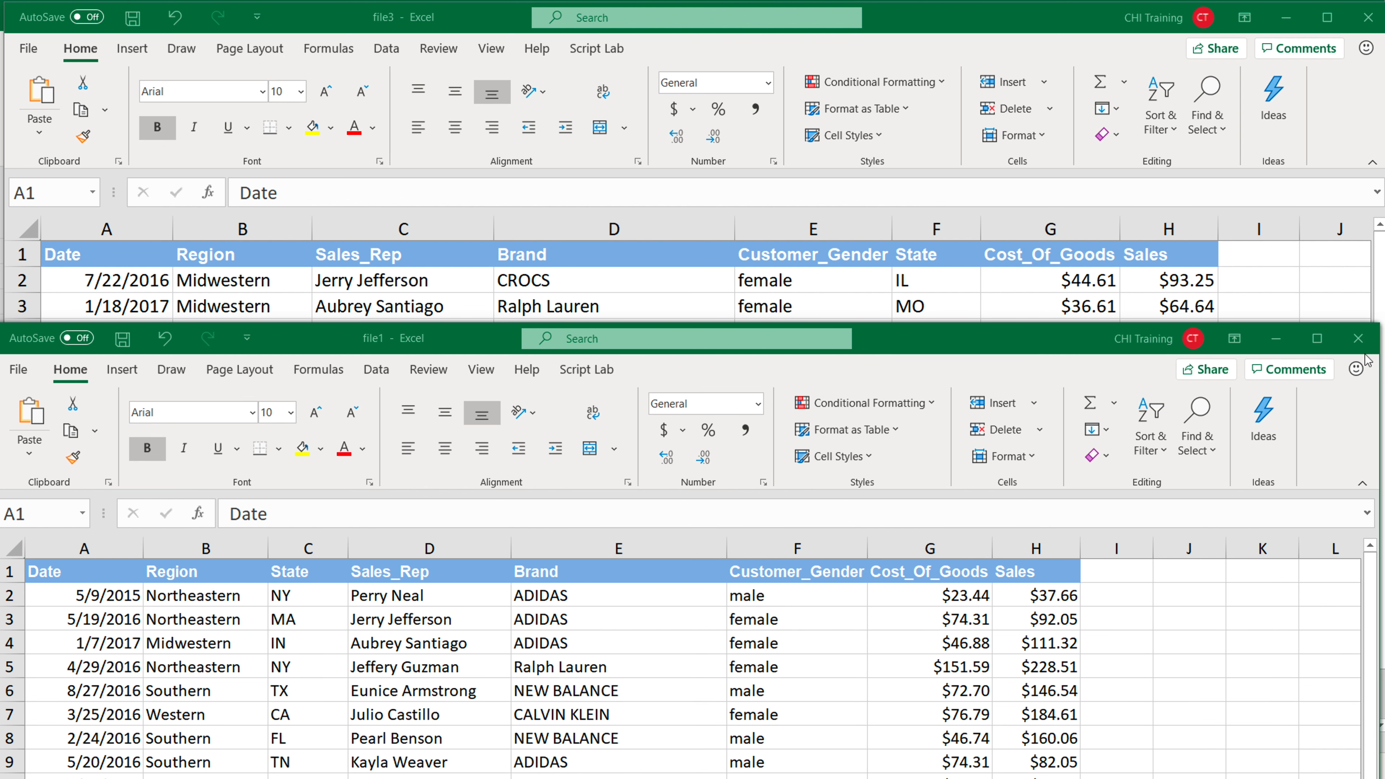
click(1359, 349)
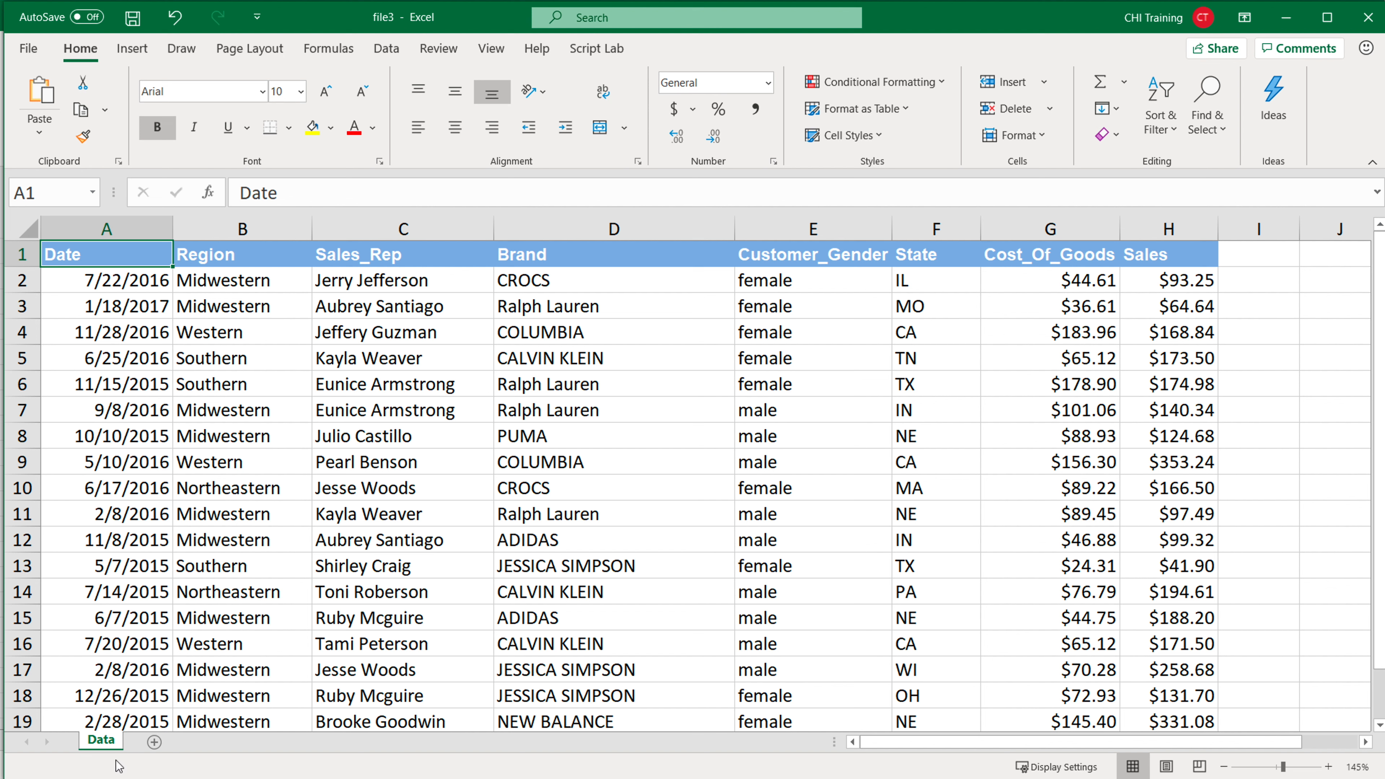
click(1368, 17)
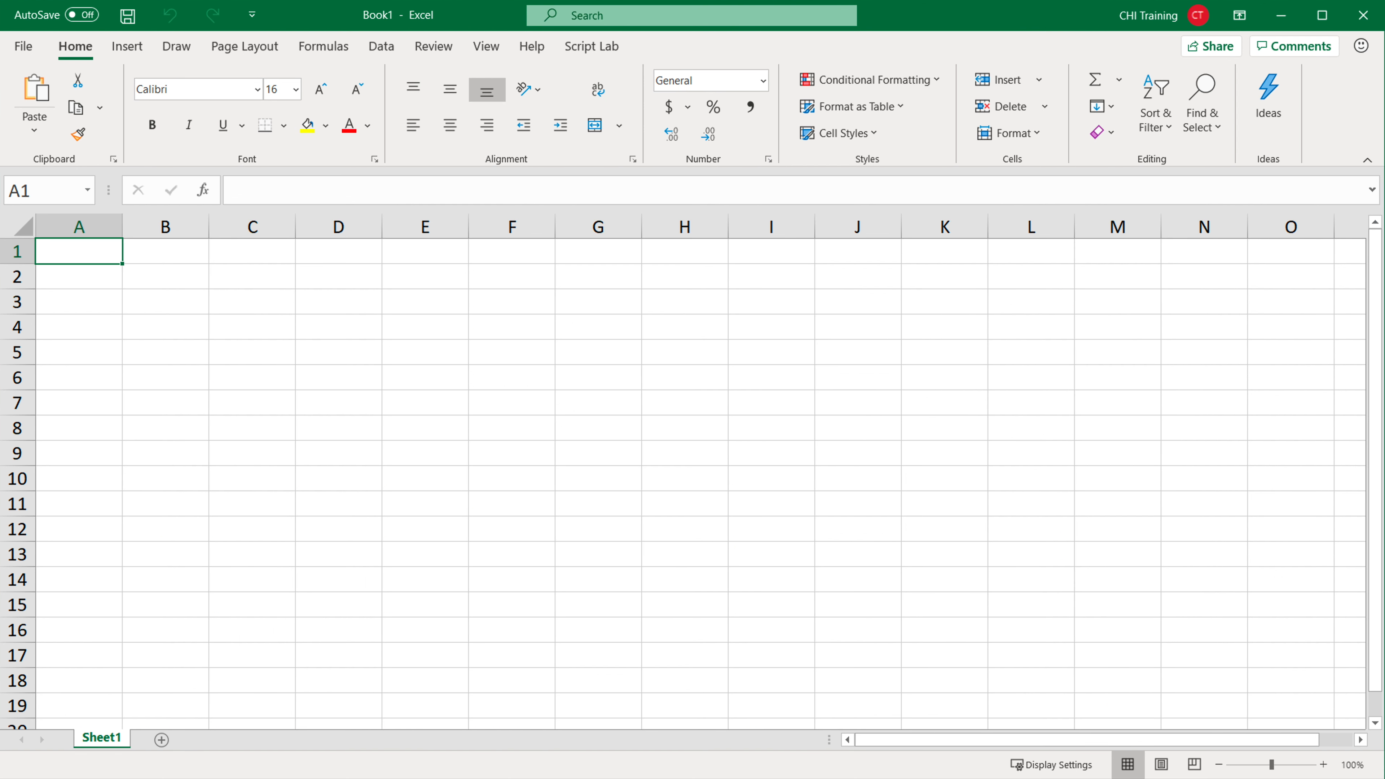
Step: Switch to File Explorer and open file1, file2 and file3 from the Intermediate folder in Combine Data
key(alt+Tab)
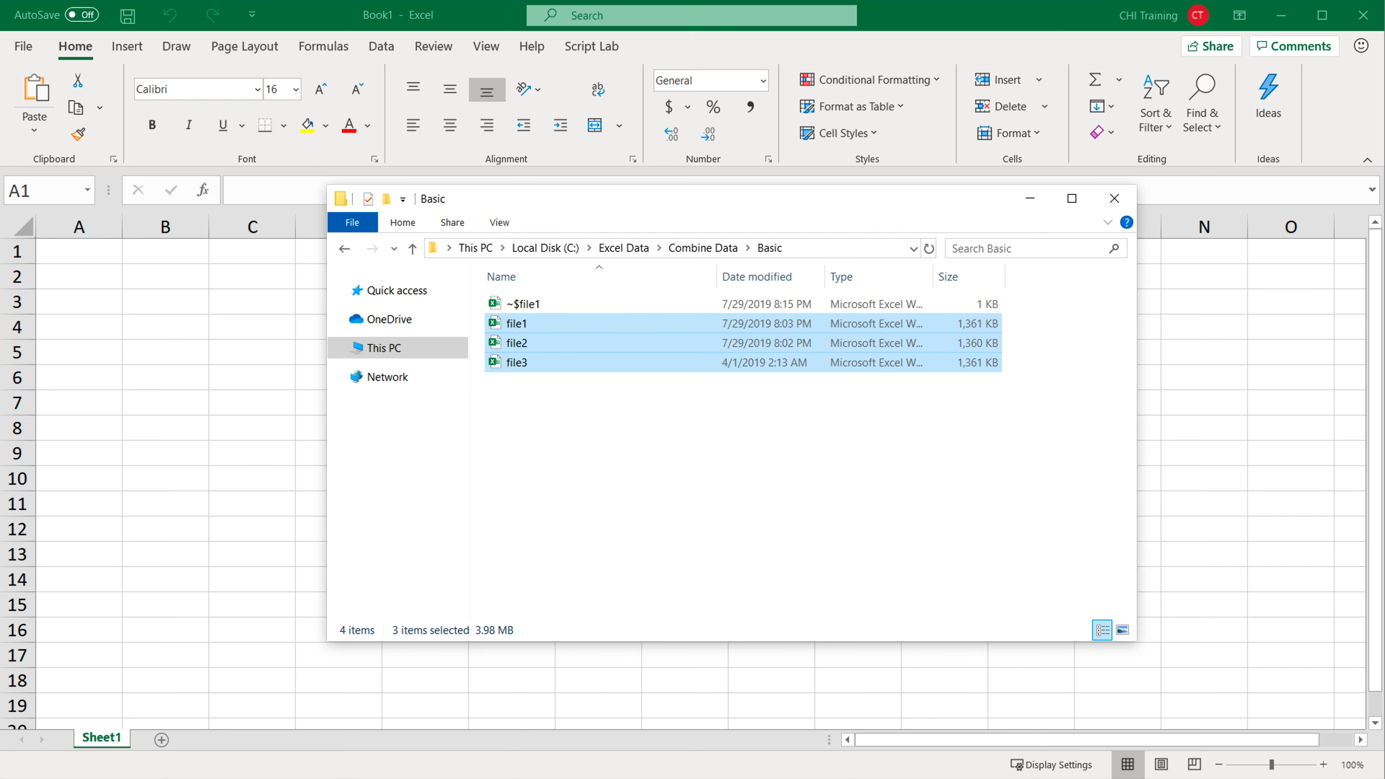
click(346, 249)
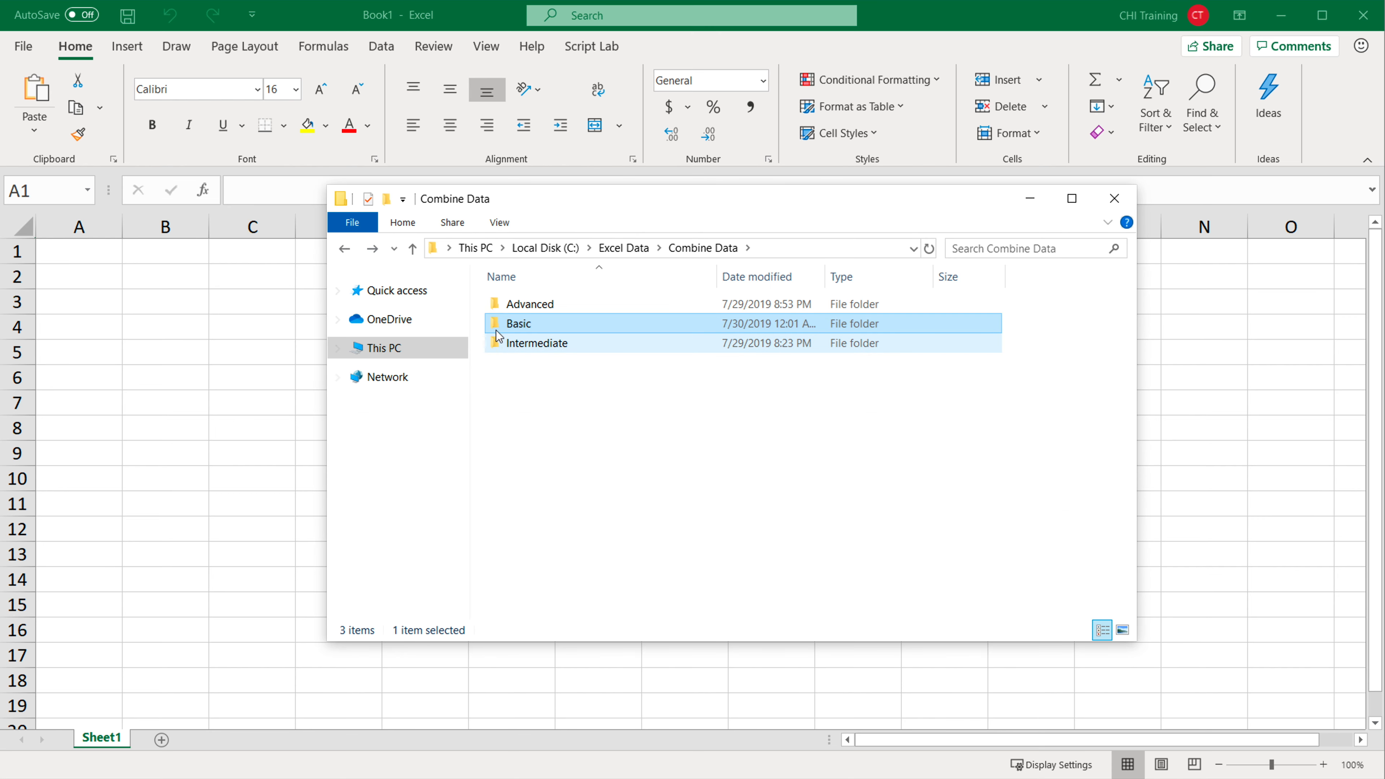
double_click(533, 344)
drag(572, 379, 500, 291)
key(alt+Tab)
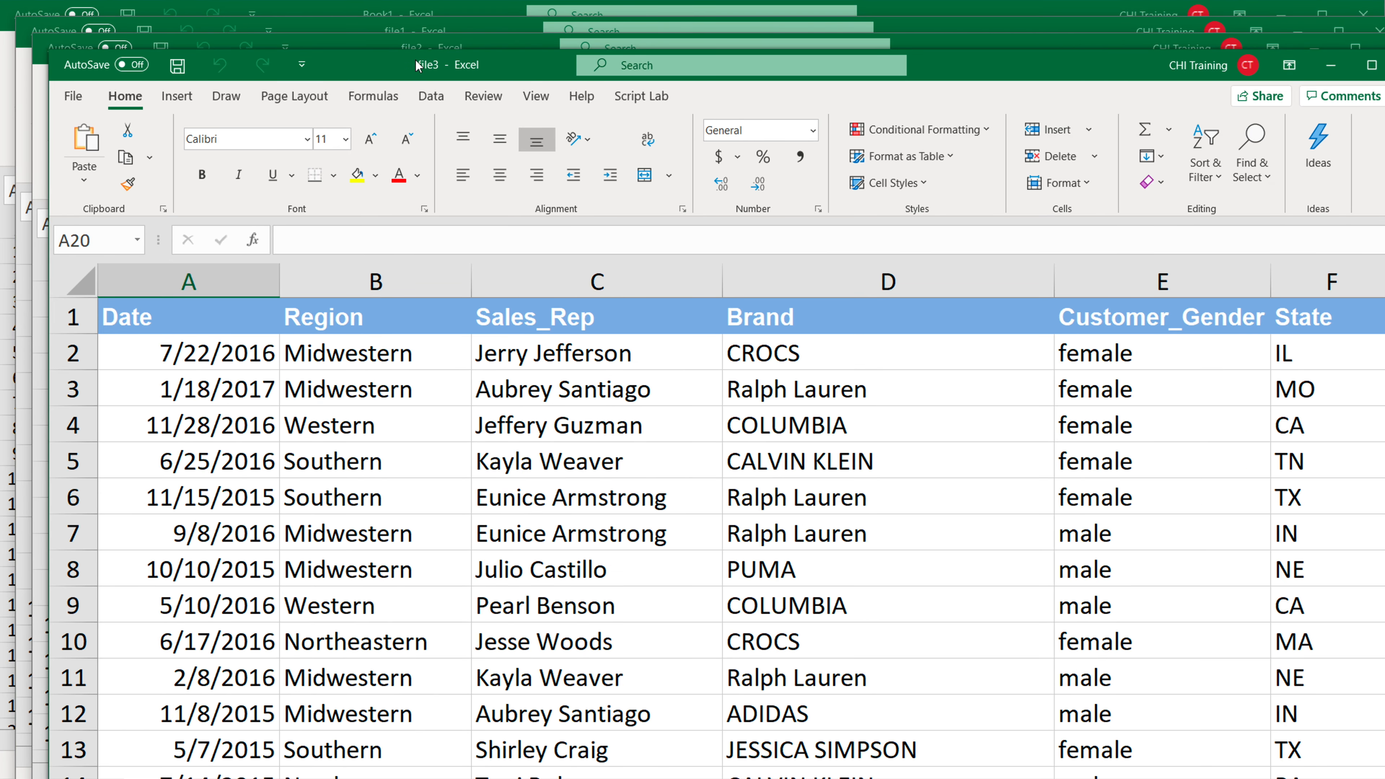
Step: Check the sheet names and columns of file3, file2 and file1 from the Intermediate folder, closing each workbook
drag(352, 66, 656, 40)
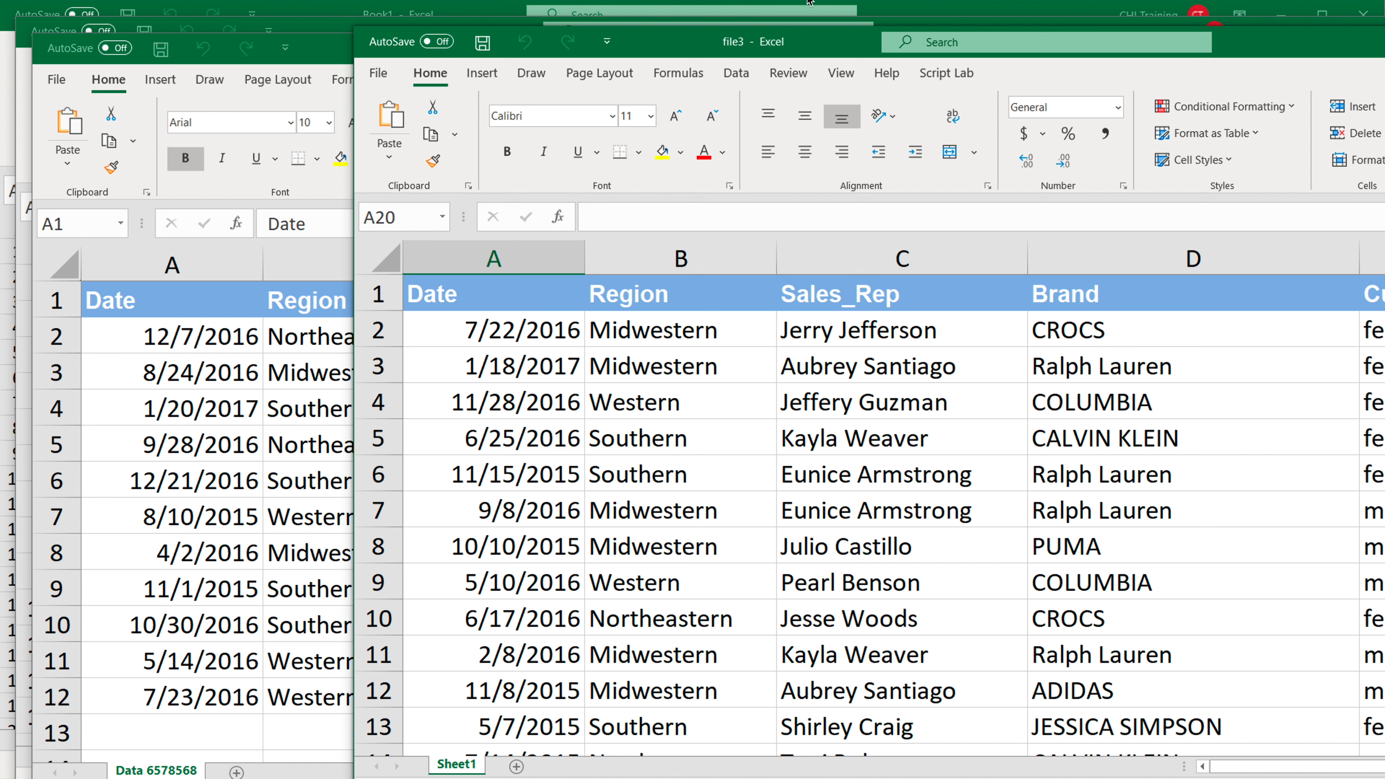
drag(810, 54, 510, 98)
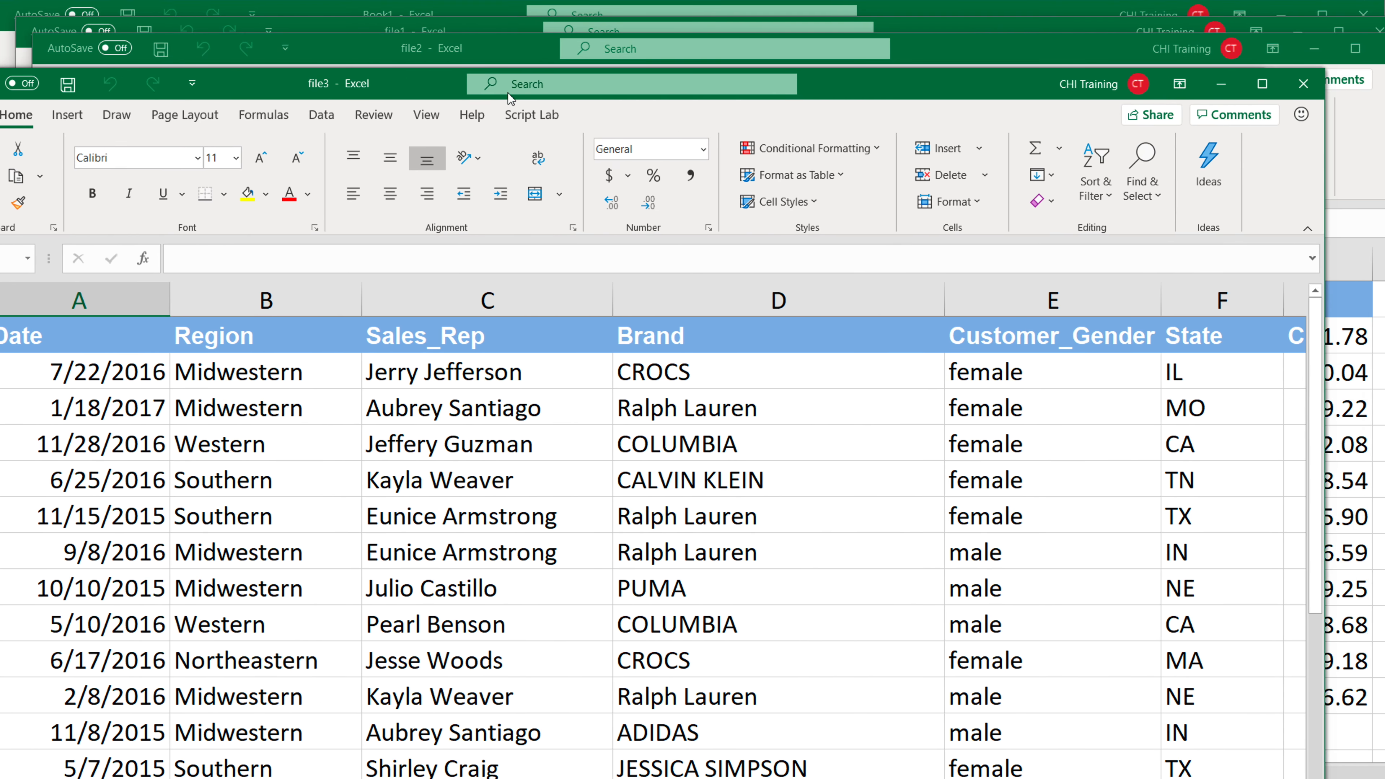
click(1303, 84)
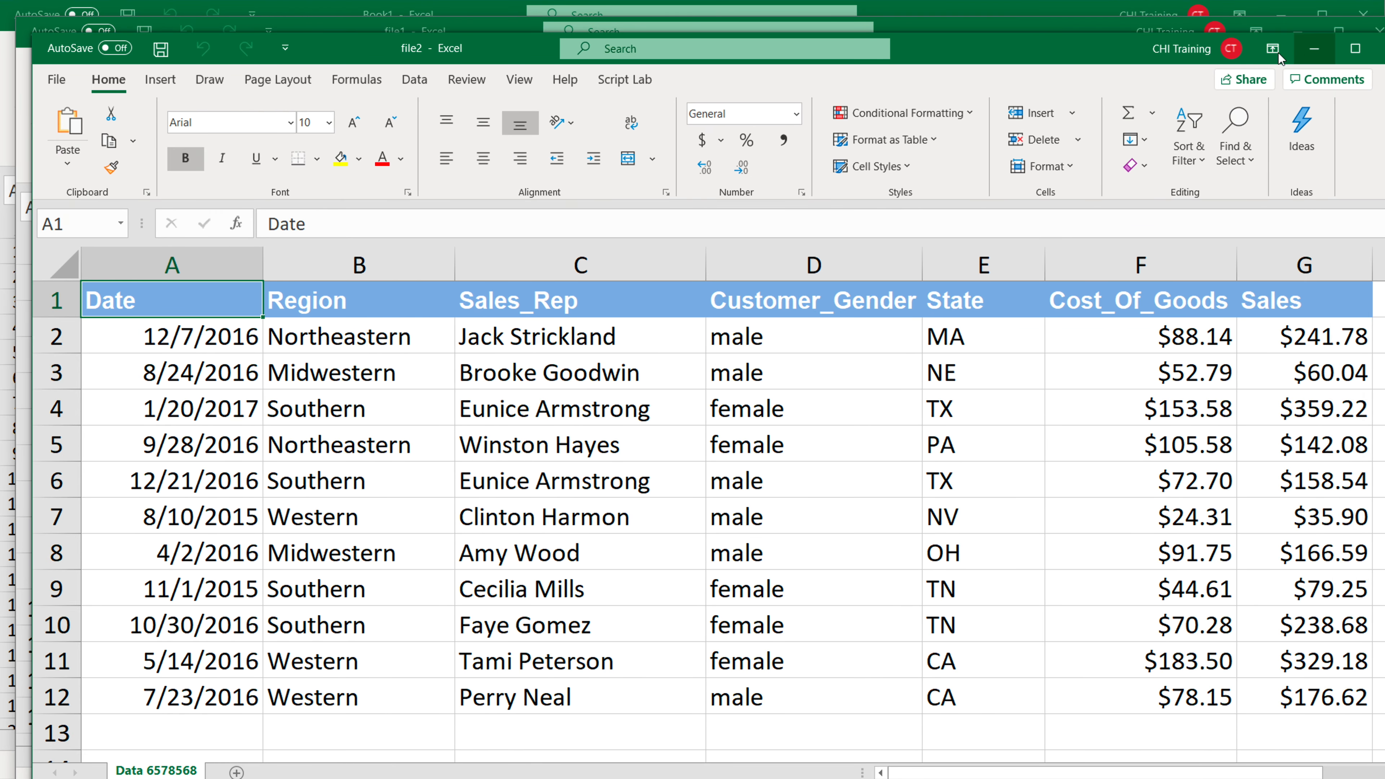
drag(1067, 53, 971, 55)
click(1303, 61)
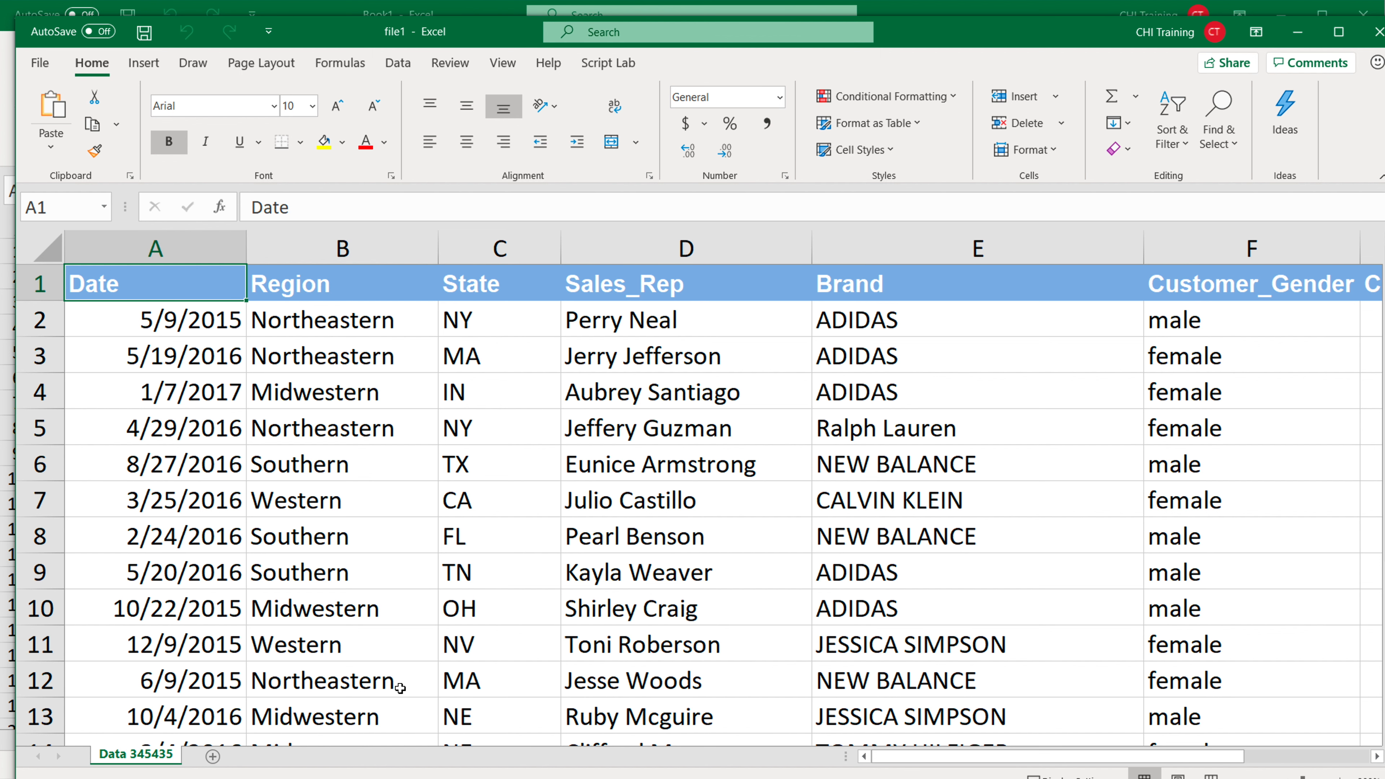
click(1378, 32)
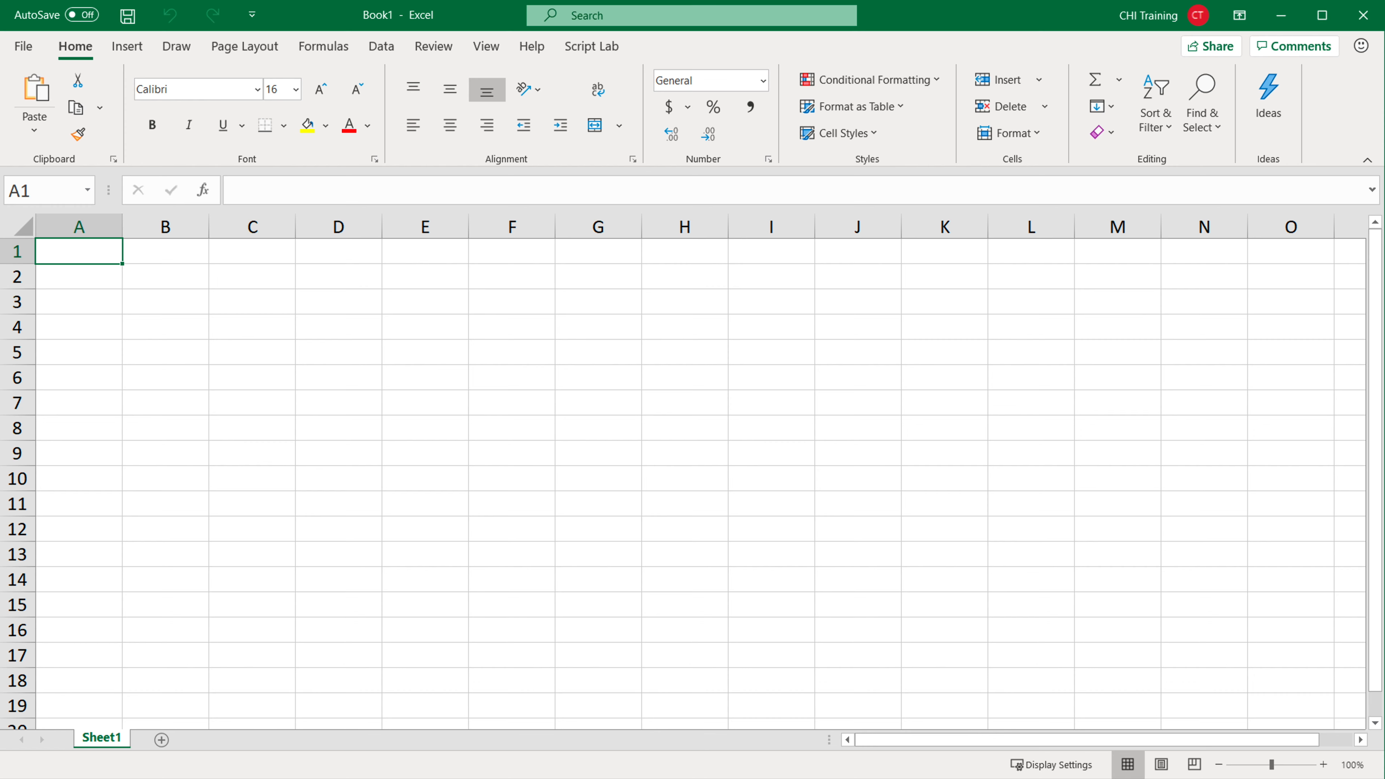
Step: Switch to File Explorer and open only the Excel workbooks file1, file2 and file3 from the Advanced folder
key(alt+Tab)
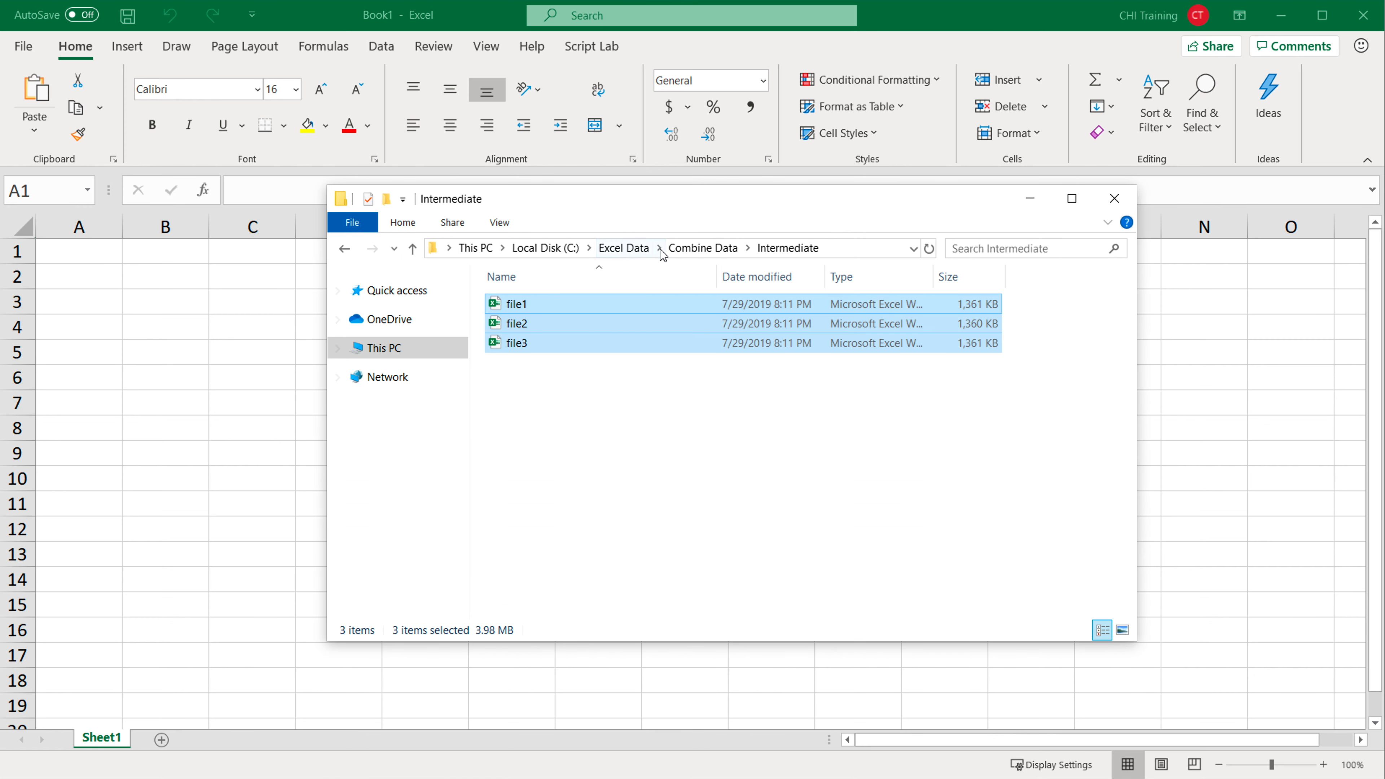
click(682, 248)
double_click(538, 306)
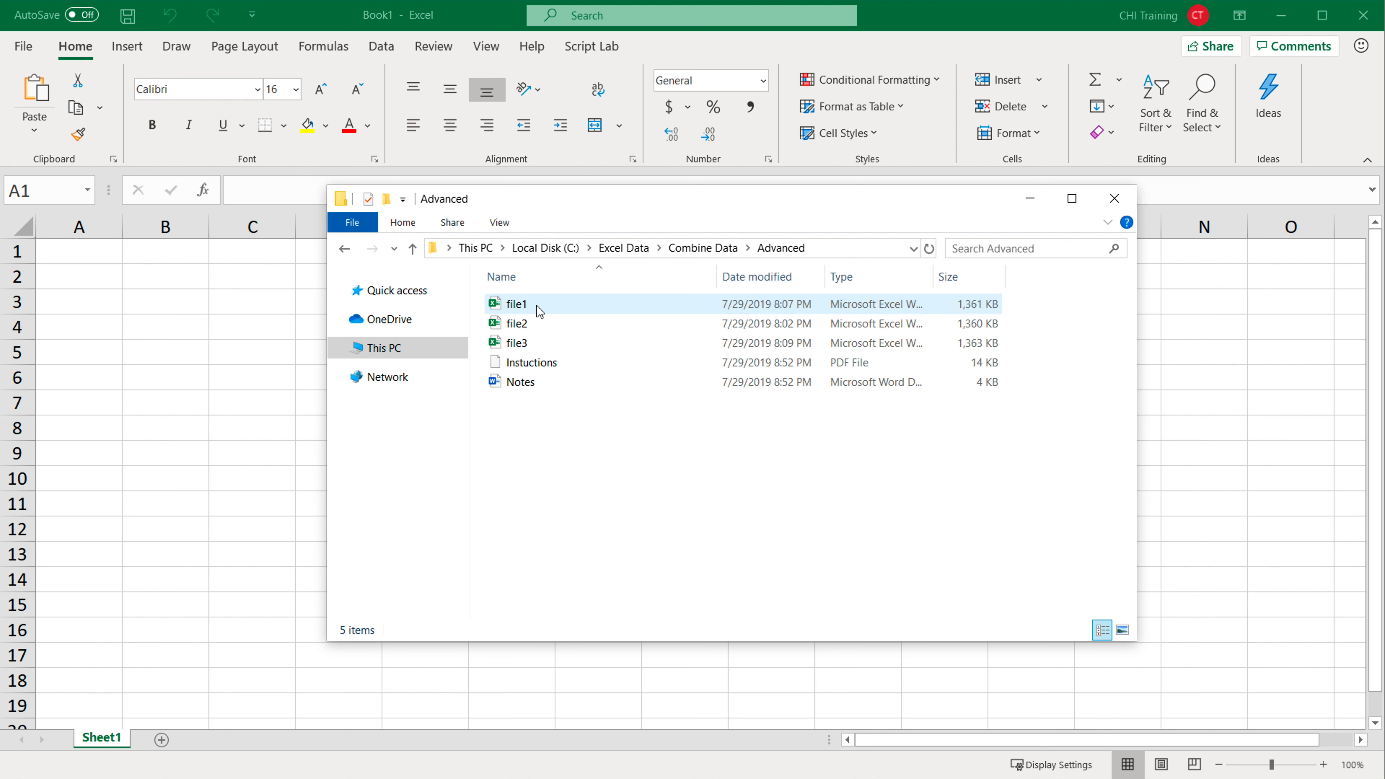
click(526, 309)
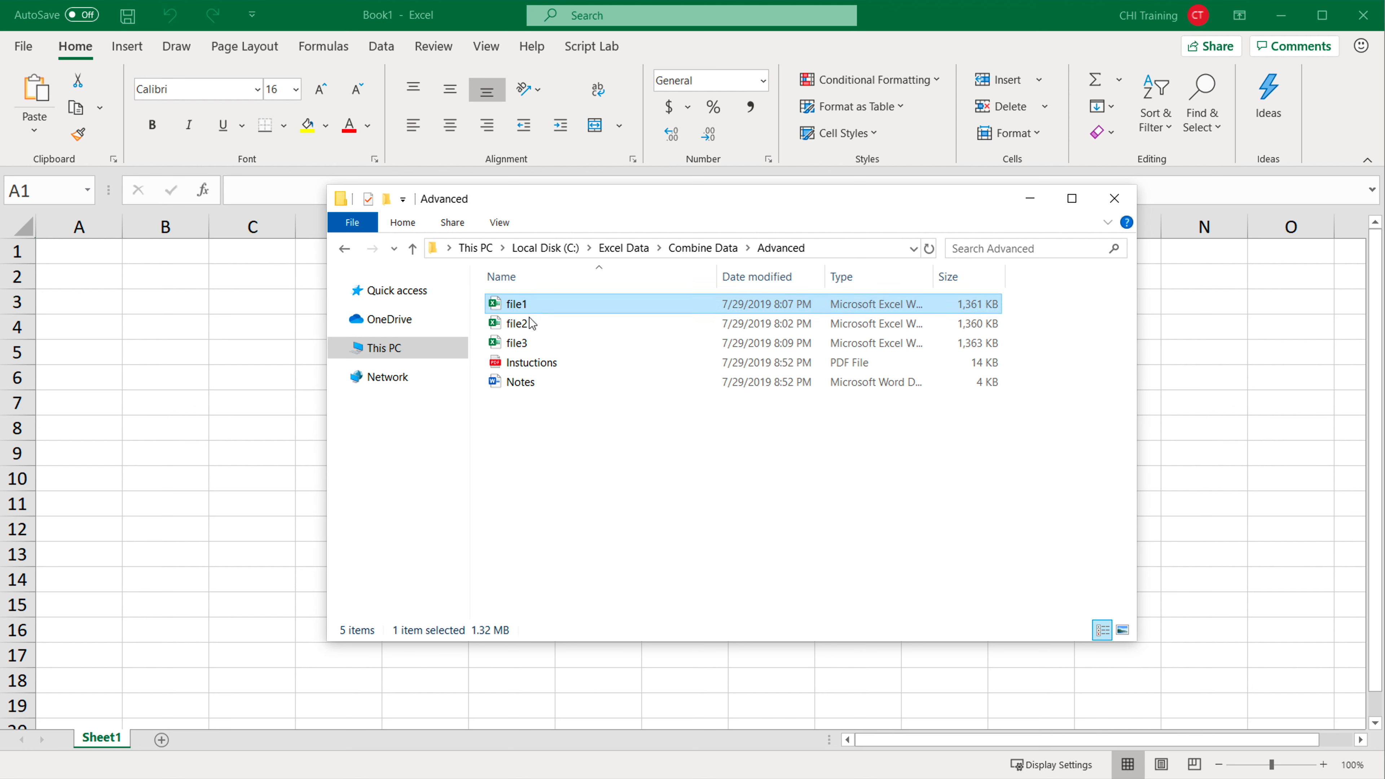
shift+click(534, 343)
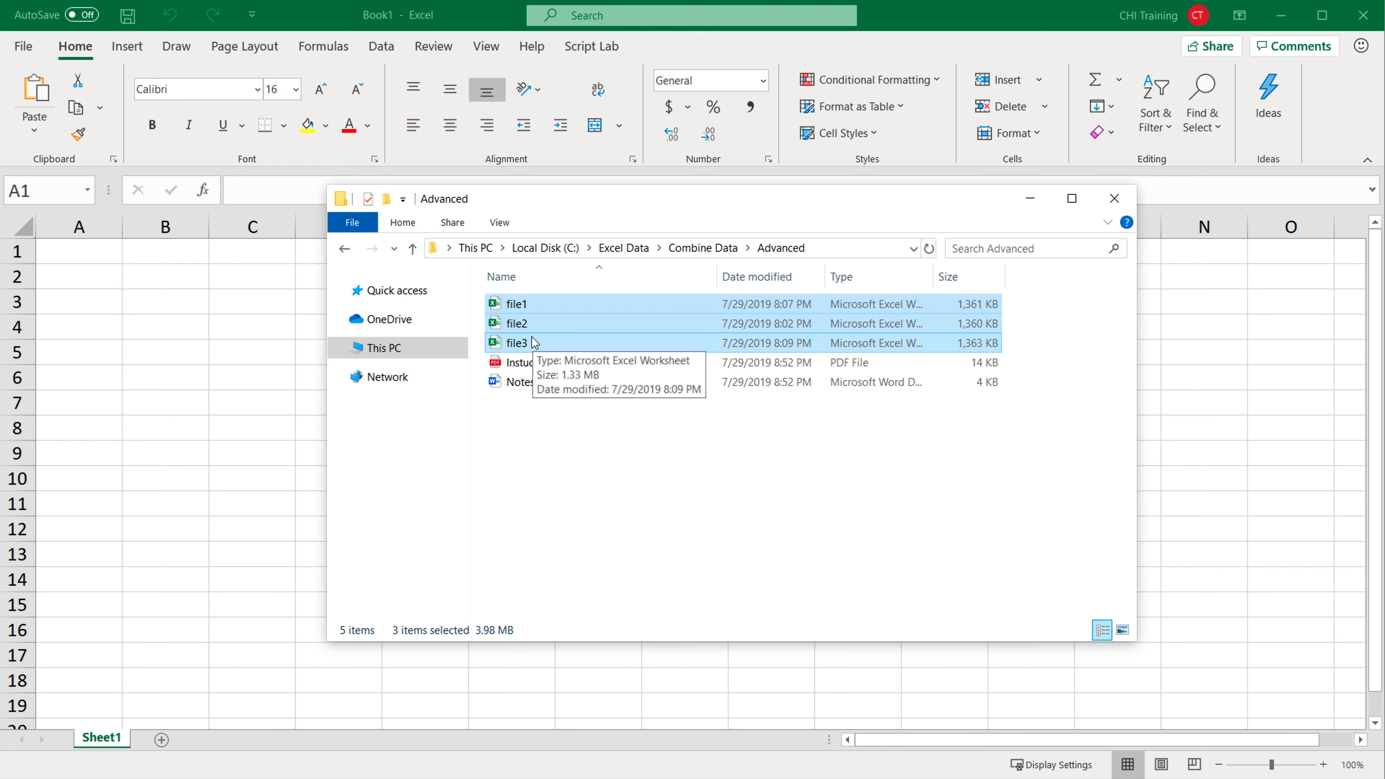
key(alt+Tab)
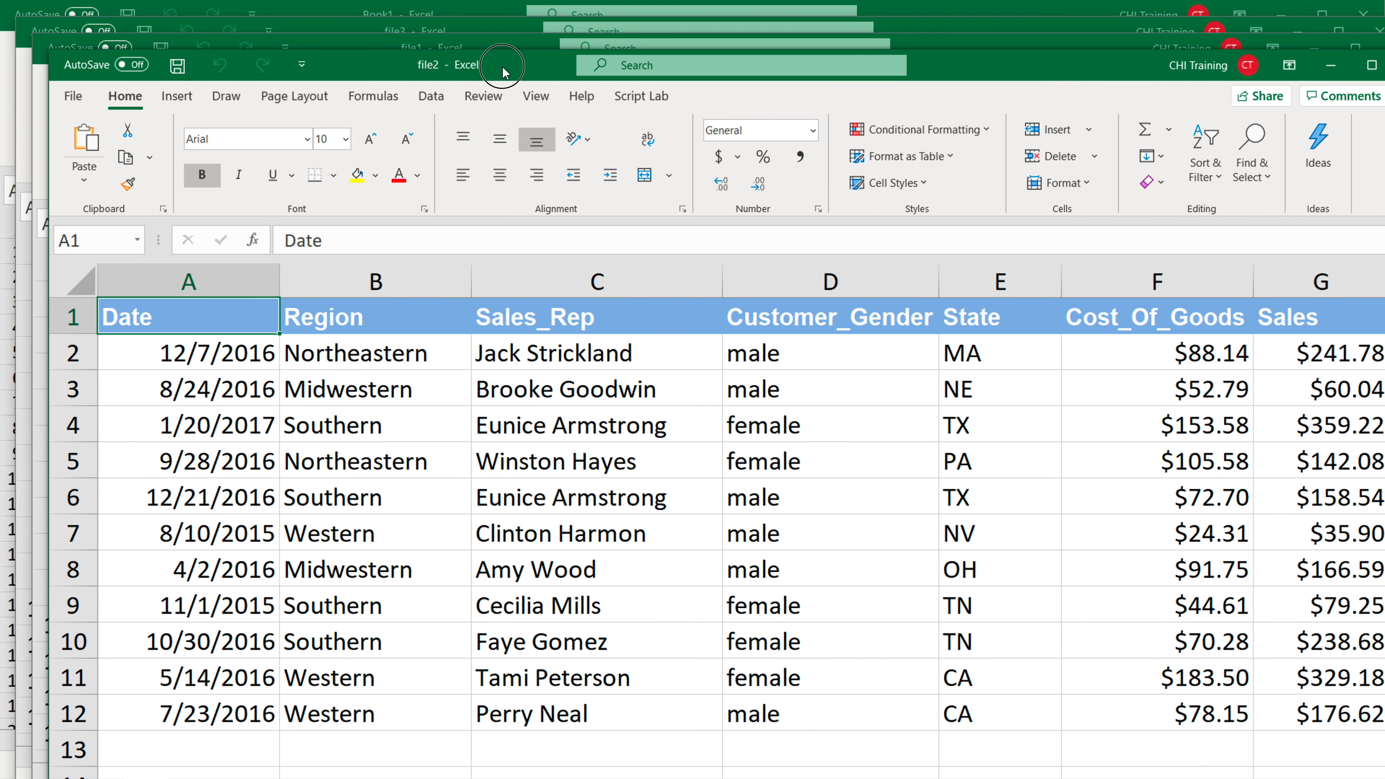
Step: Review file2's data and the Data Part 1 and Data Part 2 sheets of file1, closing both workbooks
double_click(502, 67)
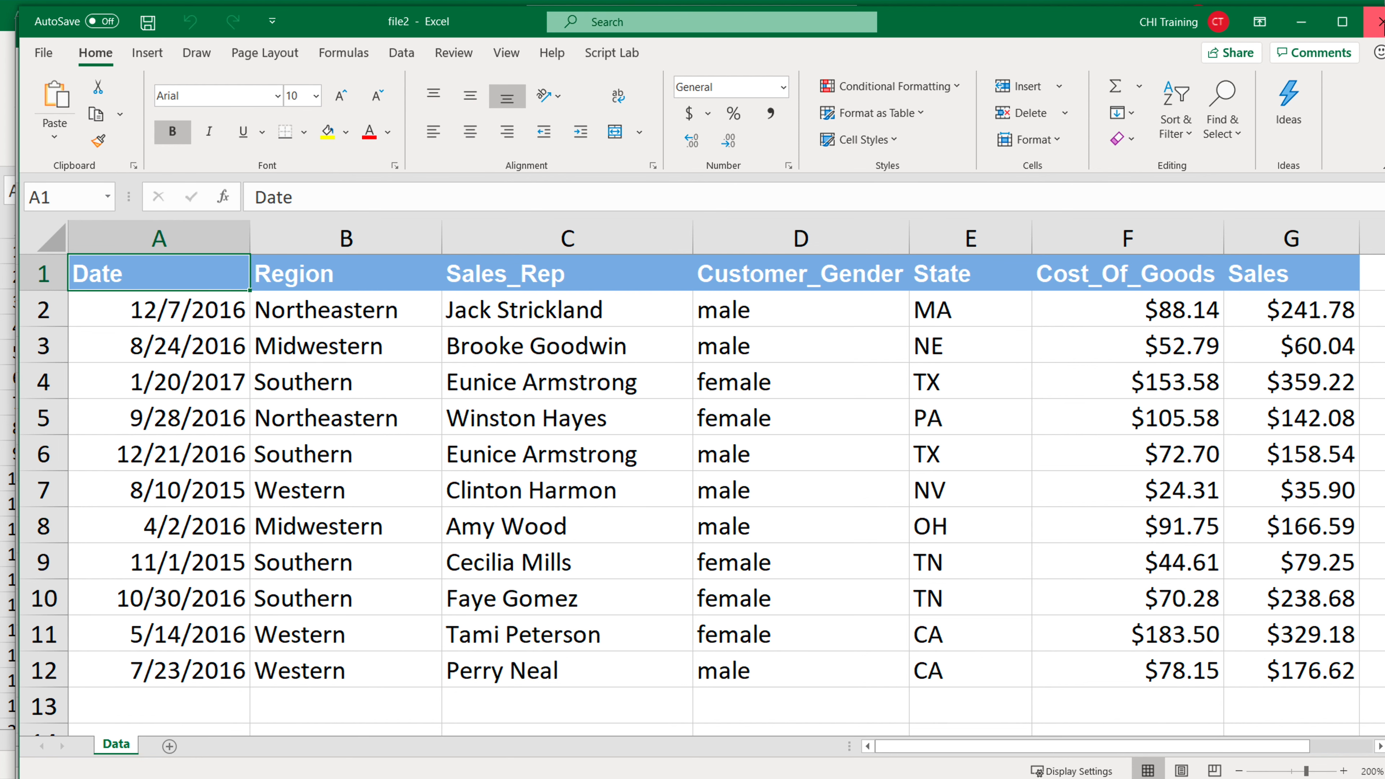
click(1380, 22)
click(235, 770)
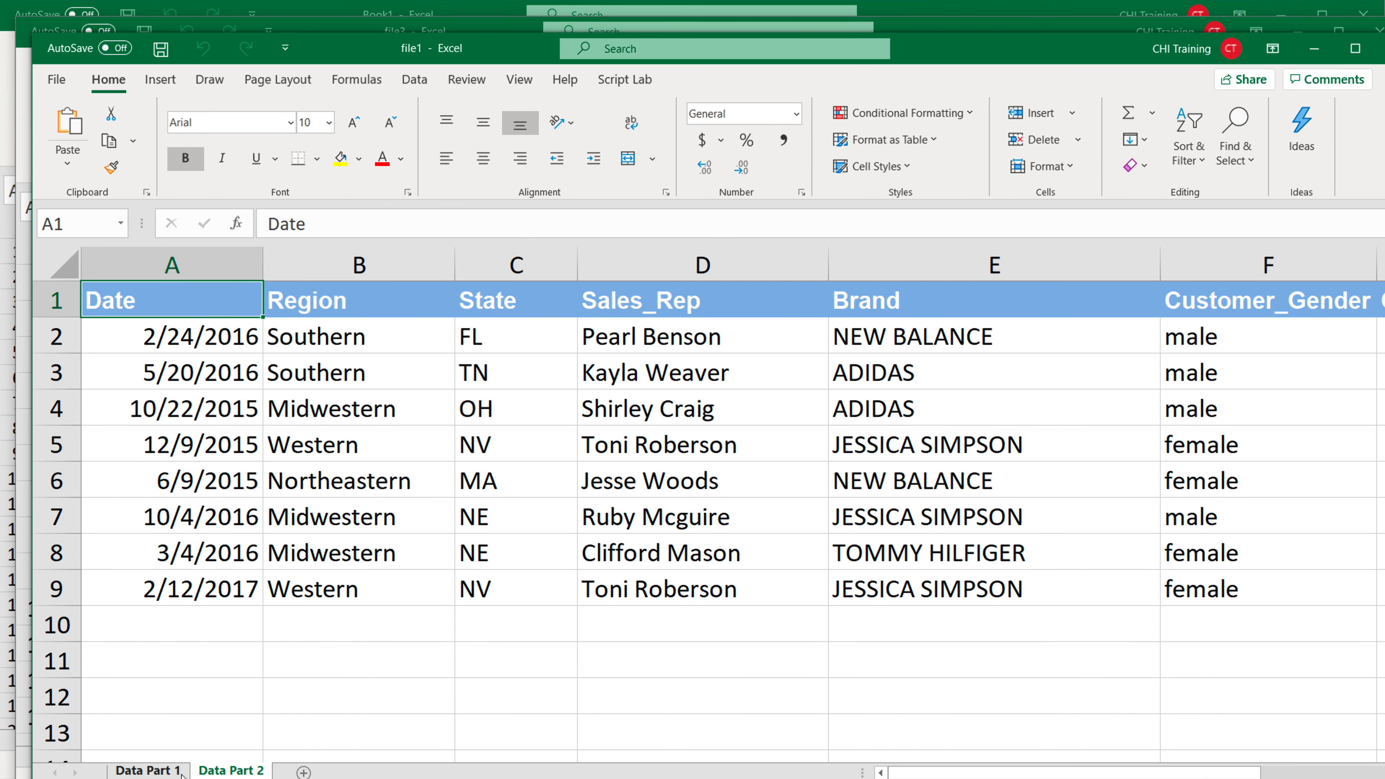
key(ctrl+Page_Up)
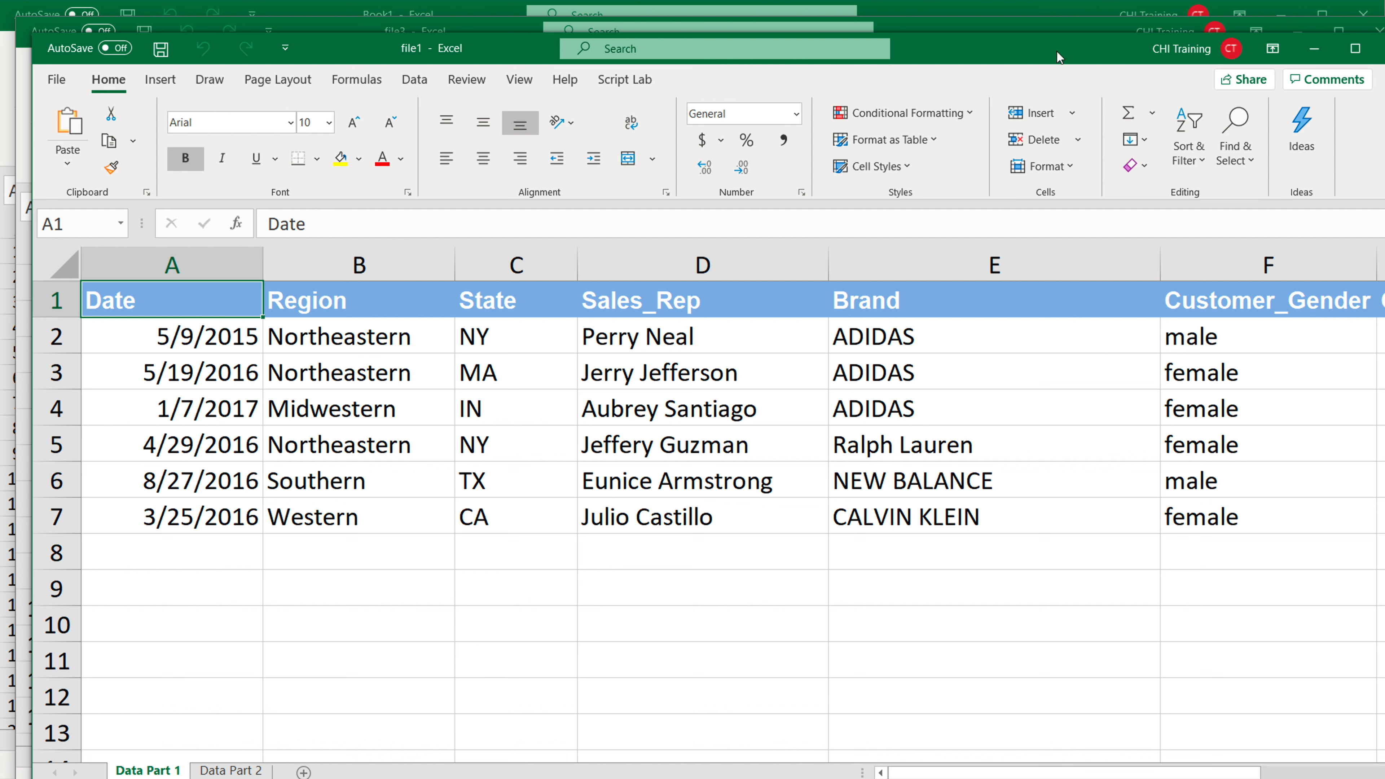
drag(1058, 50, 1019, 47)
click(1359, 46)
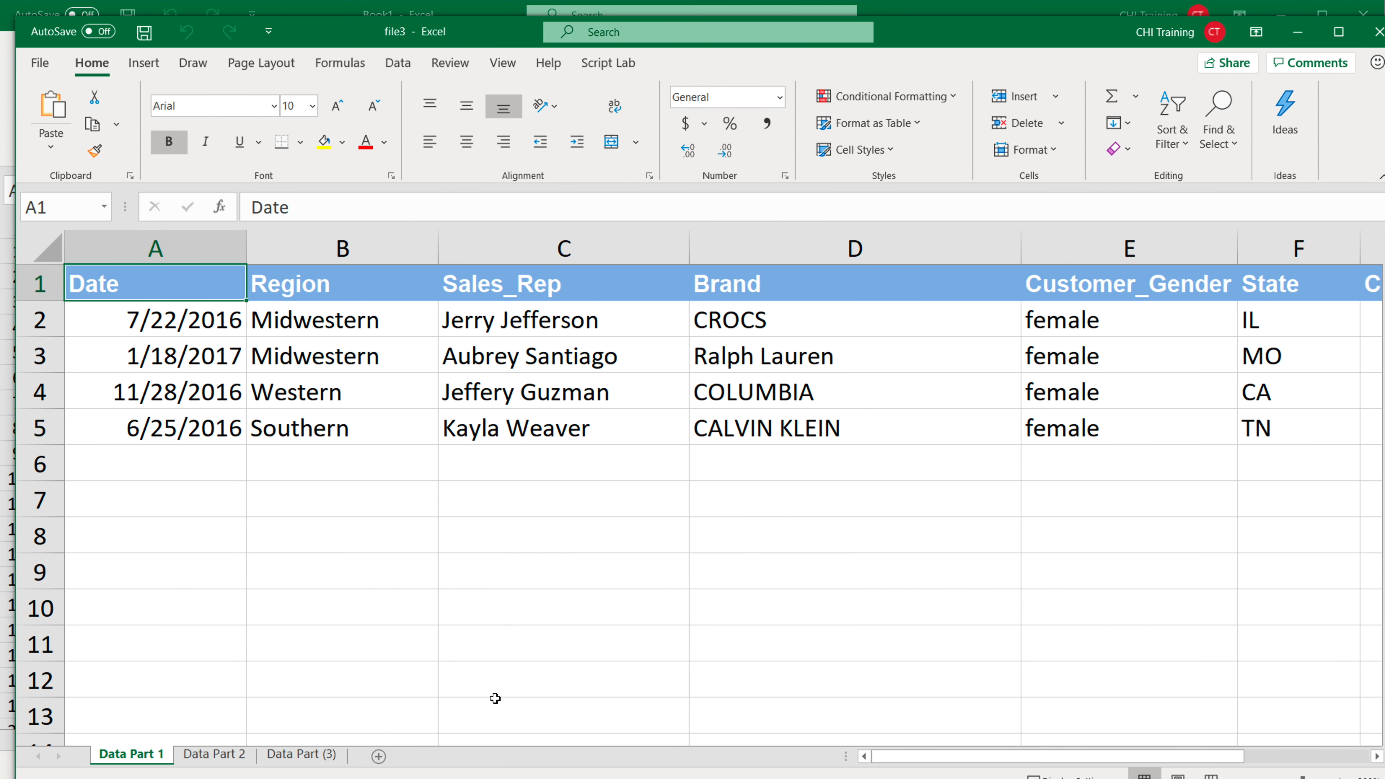
Step: Look through the Data Part sheets of file3, close the workbook and return to the Combine Data folder in File Explorer
click(242, 757)
click(281, 754)
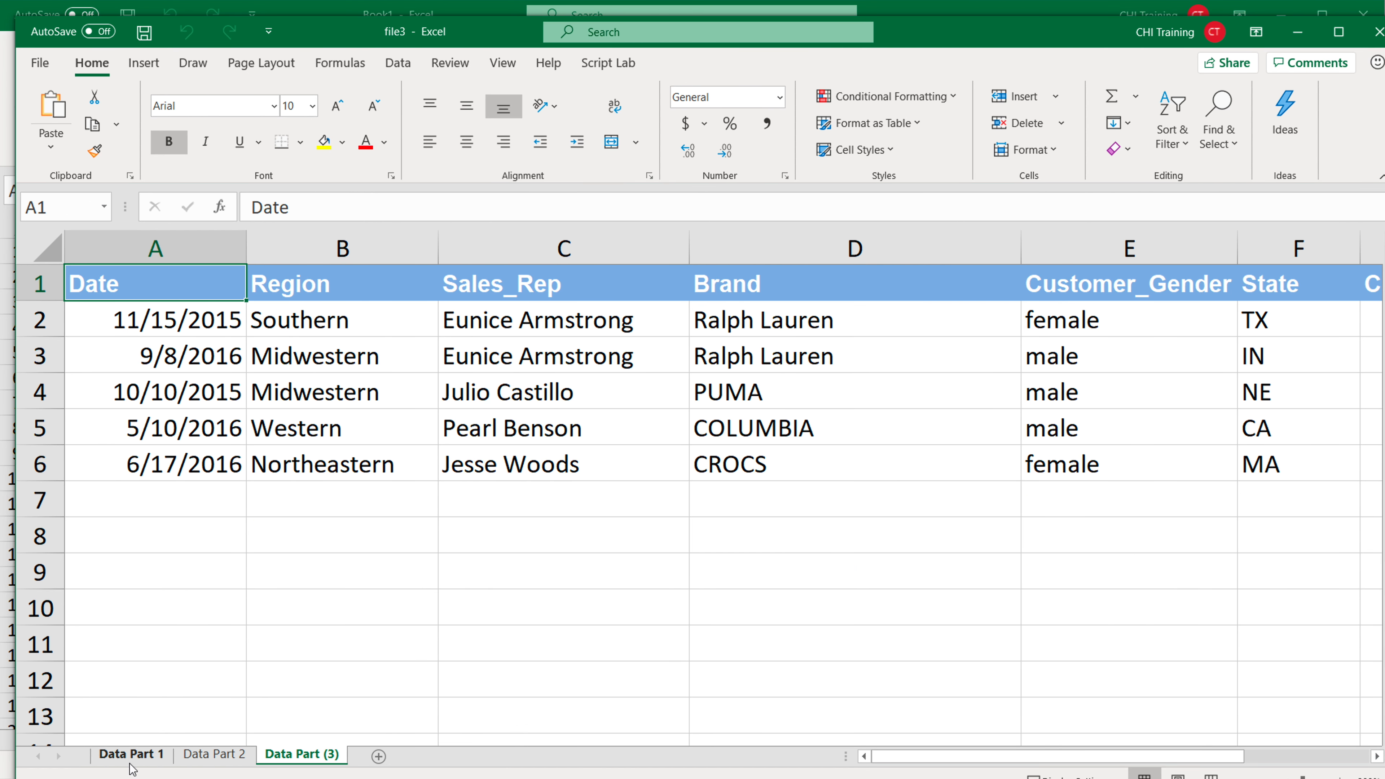
key(ctrl+Page_Up)
key(ctrl+Page_Up)
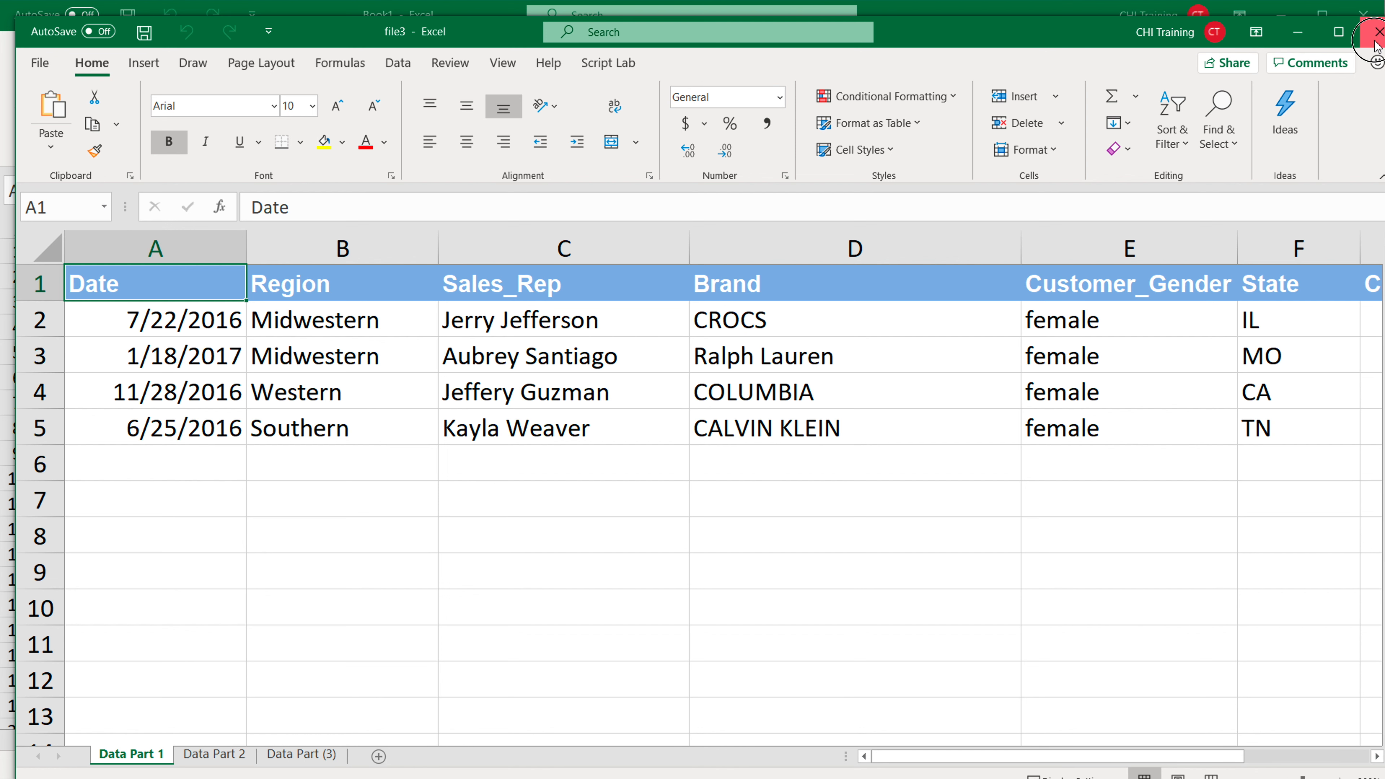
click(1375, 41)
key(alt+Tab)
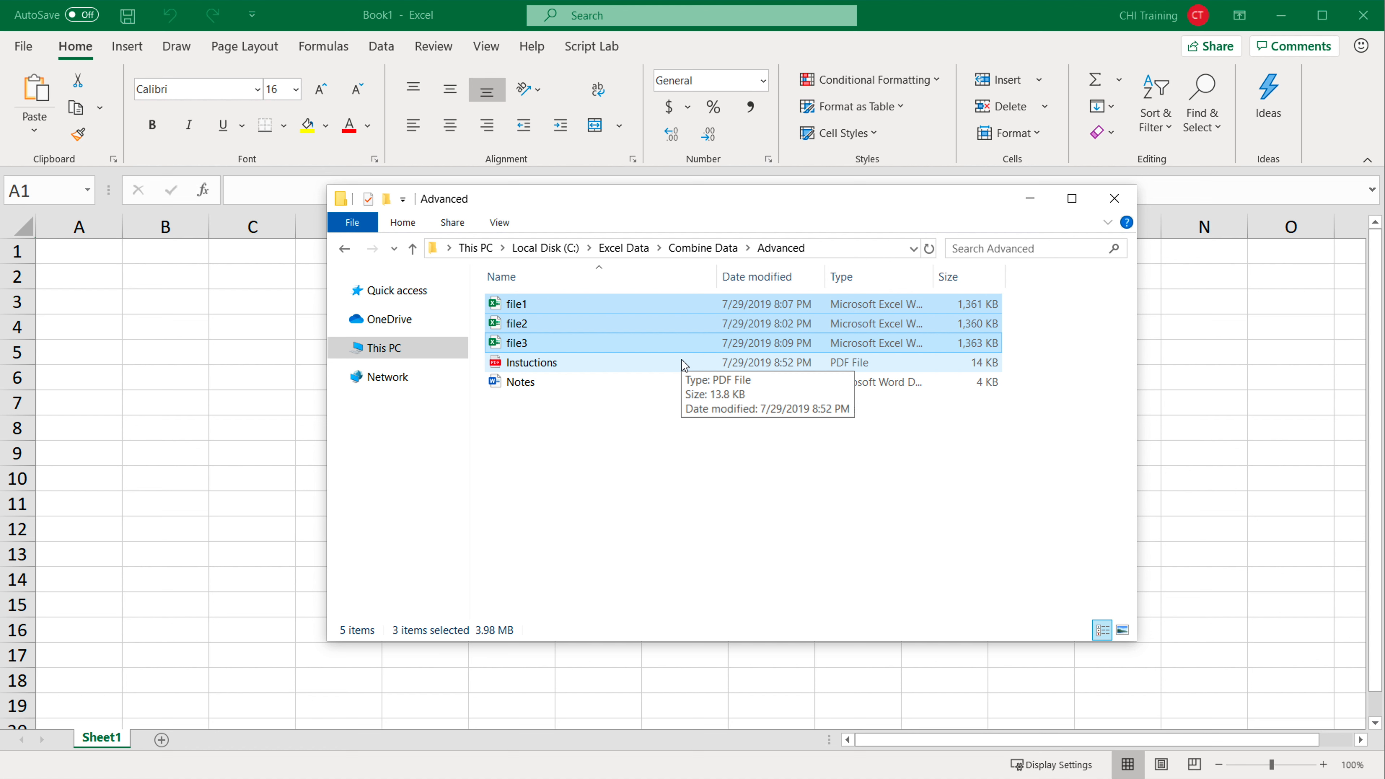
click(694, 250)
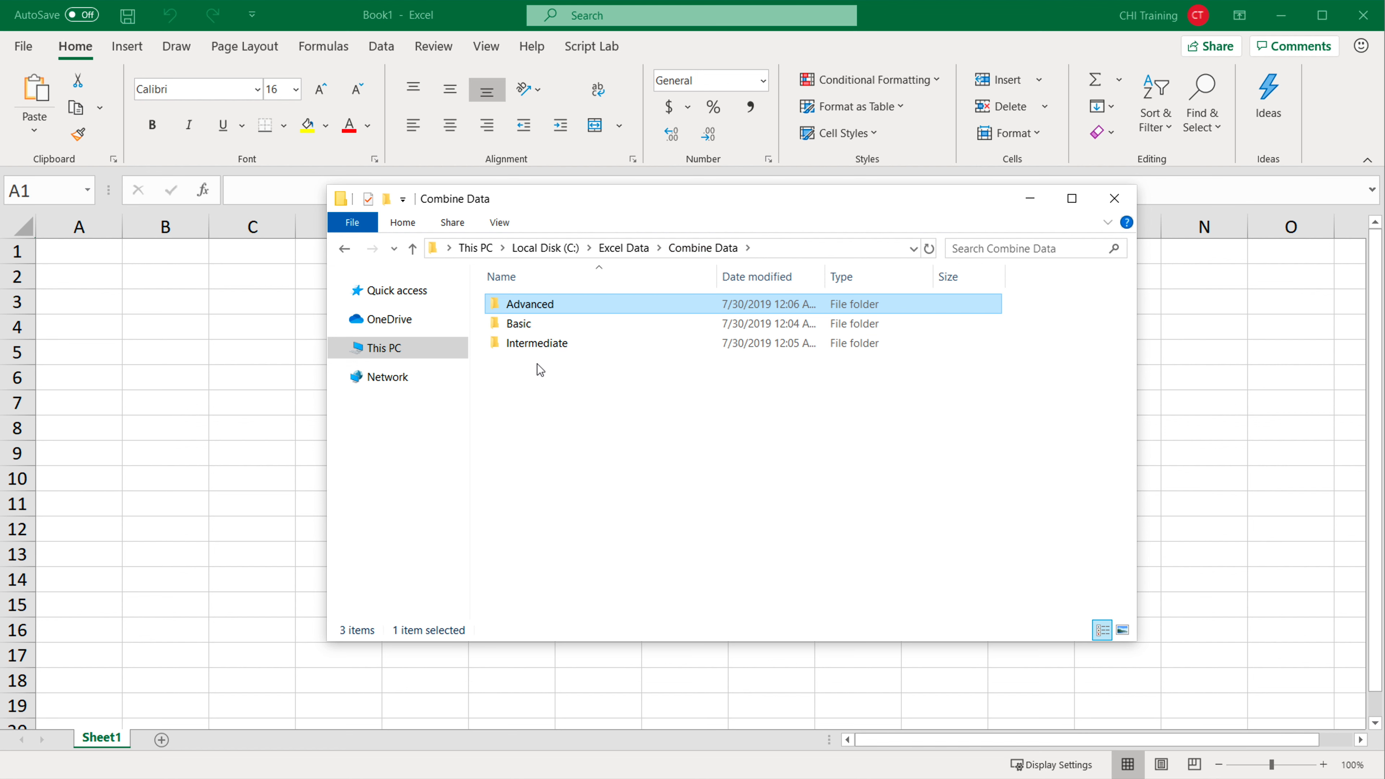
Step: Look over the workbooks file1, file2 and file3 in the Basic folder and switch back to the blank Excel workbook
double_click(544, 331)
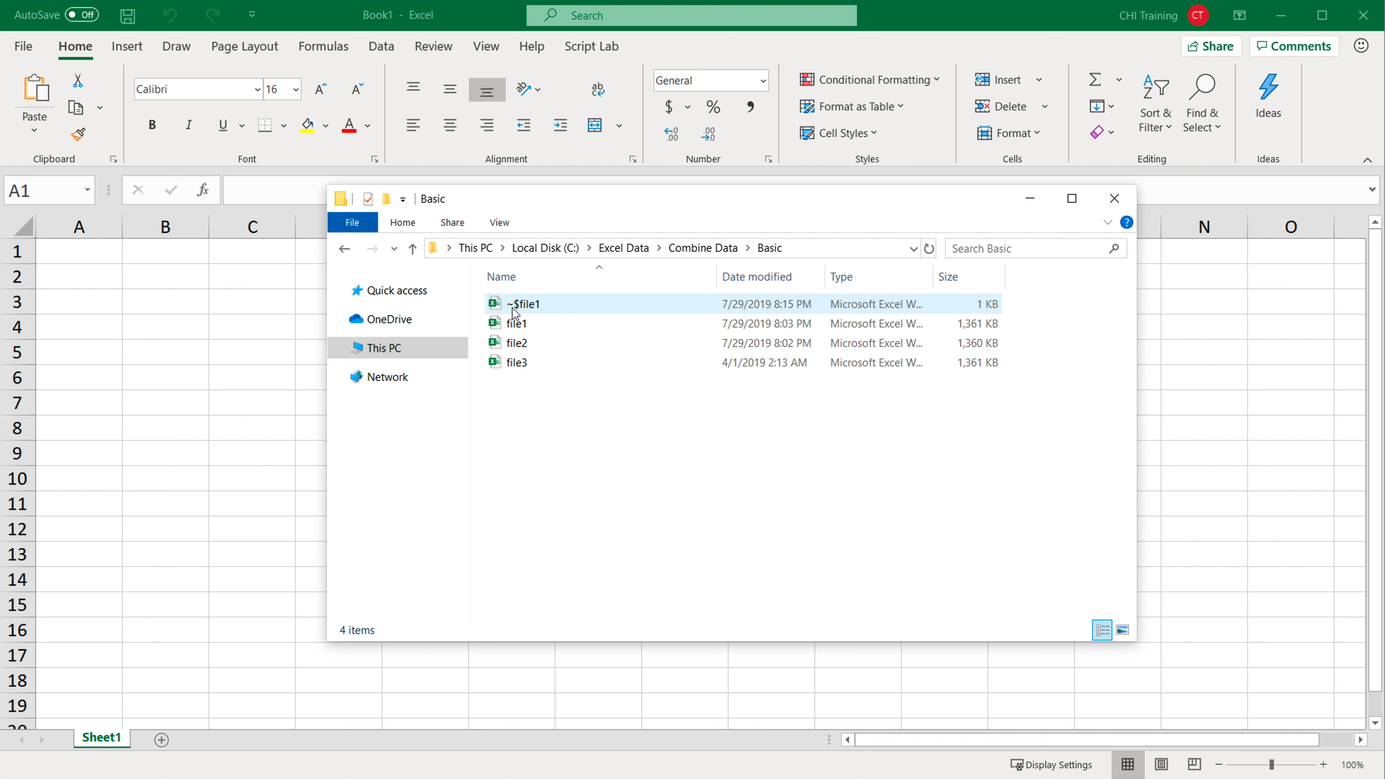
mouse_move(533, 314)
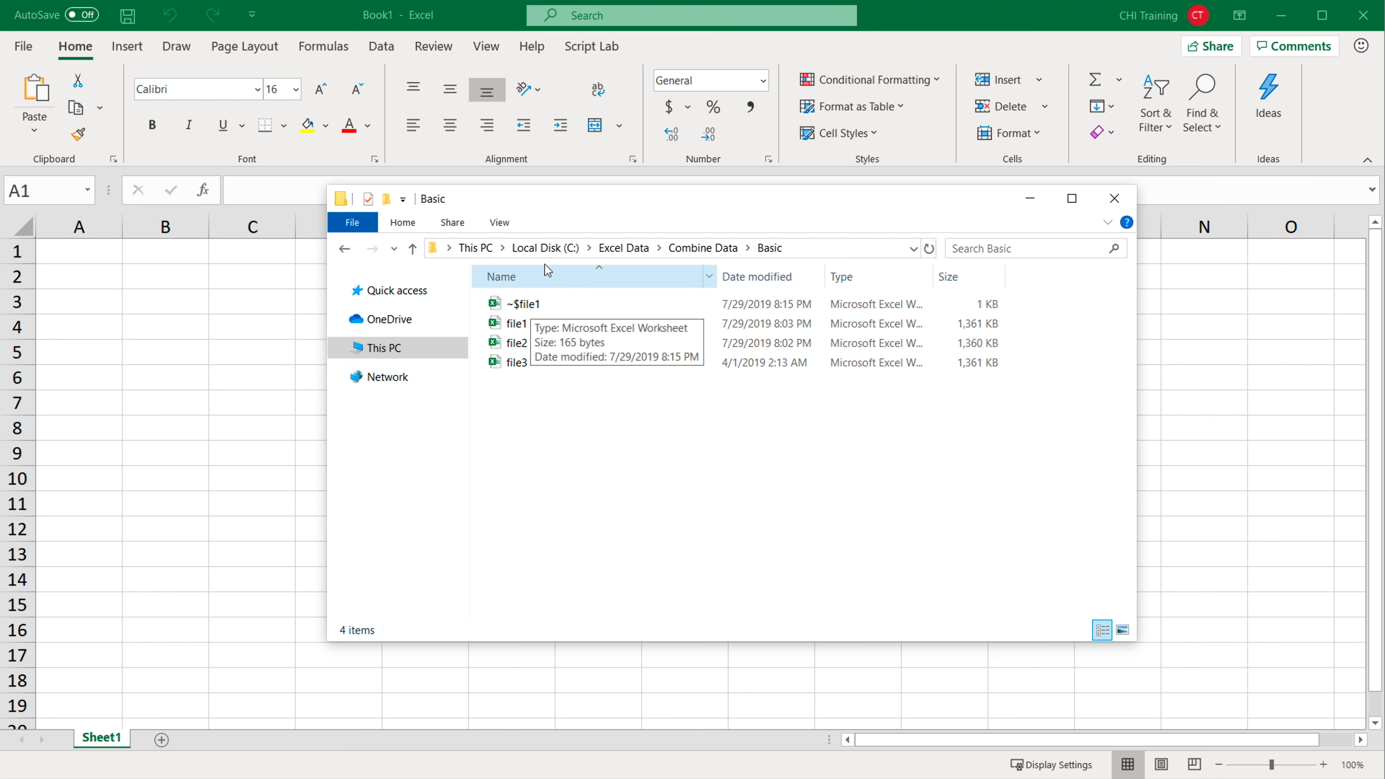
click(527, 326)
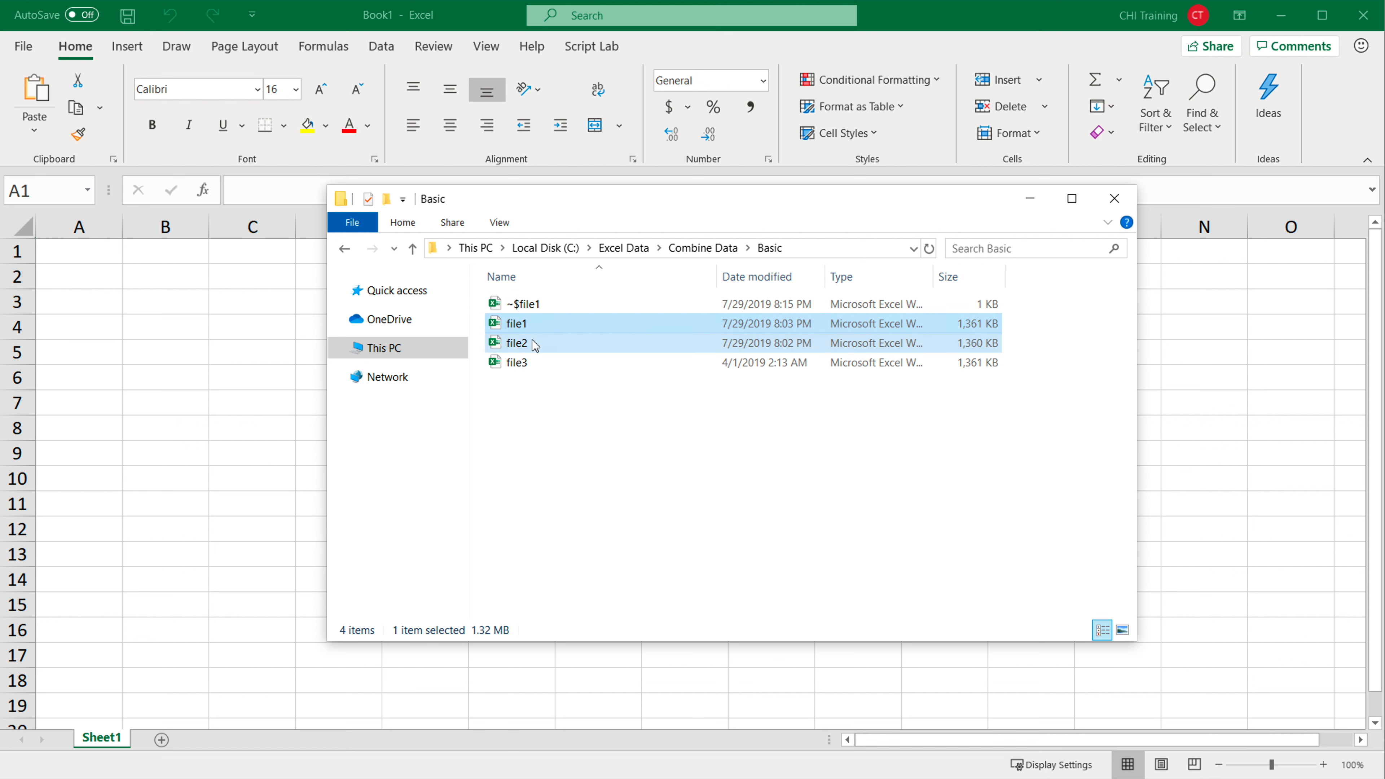
click(540, 364)
click(583, 439)
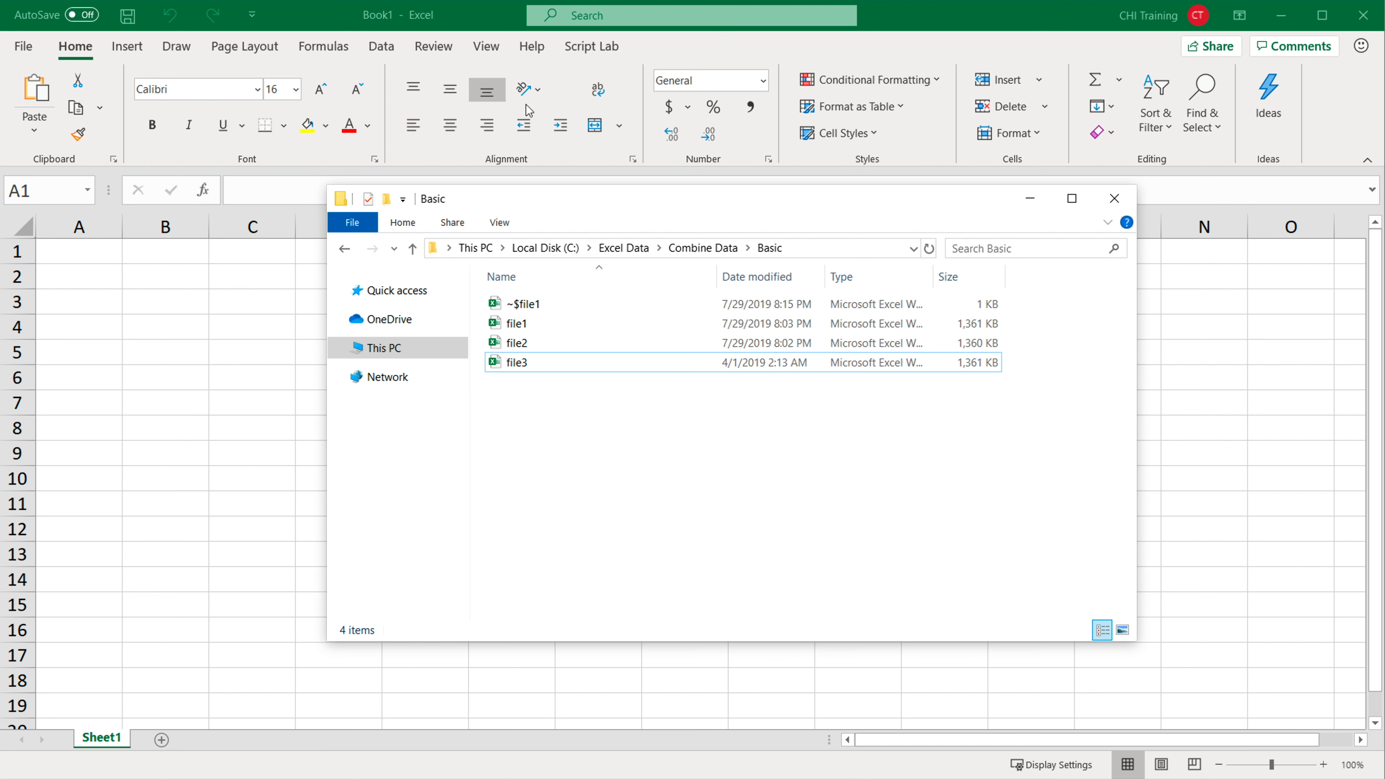
click(481, 26)
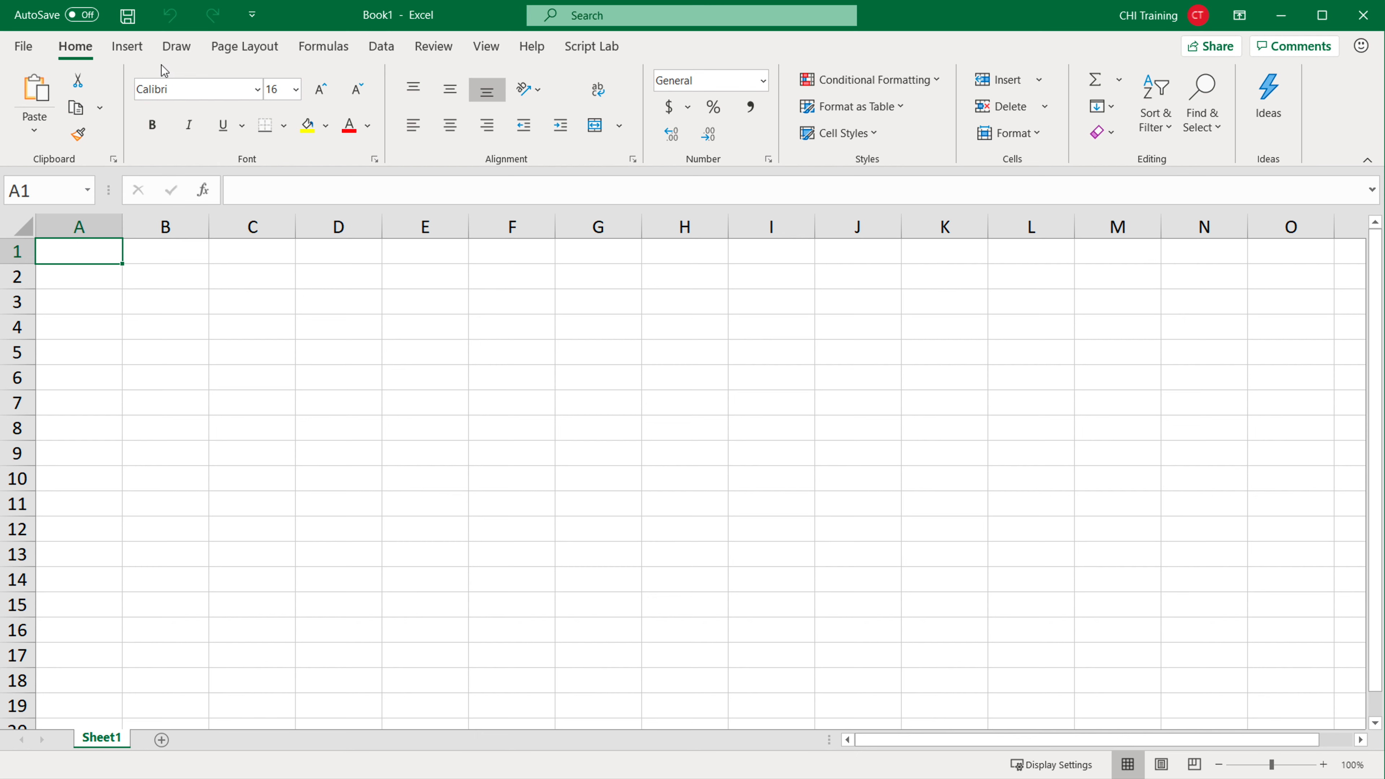
Step: Import the workbook file1 from C:\Excel Data\Combine Data\Basic as a data source
click(383, 50)
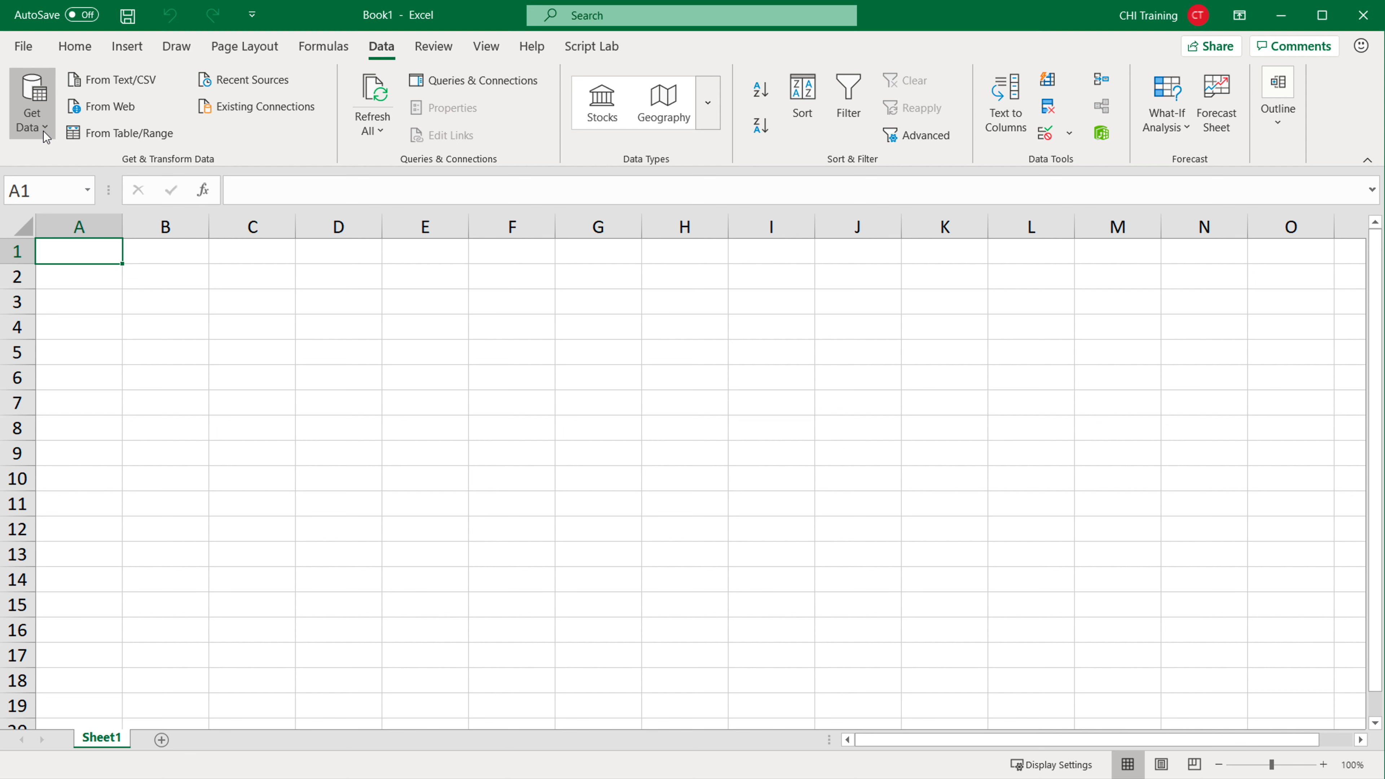
click(42, 110)
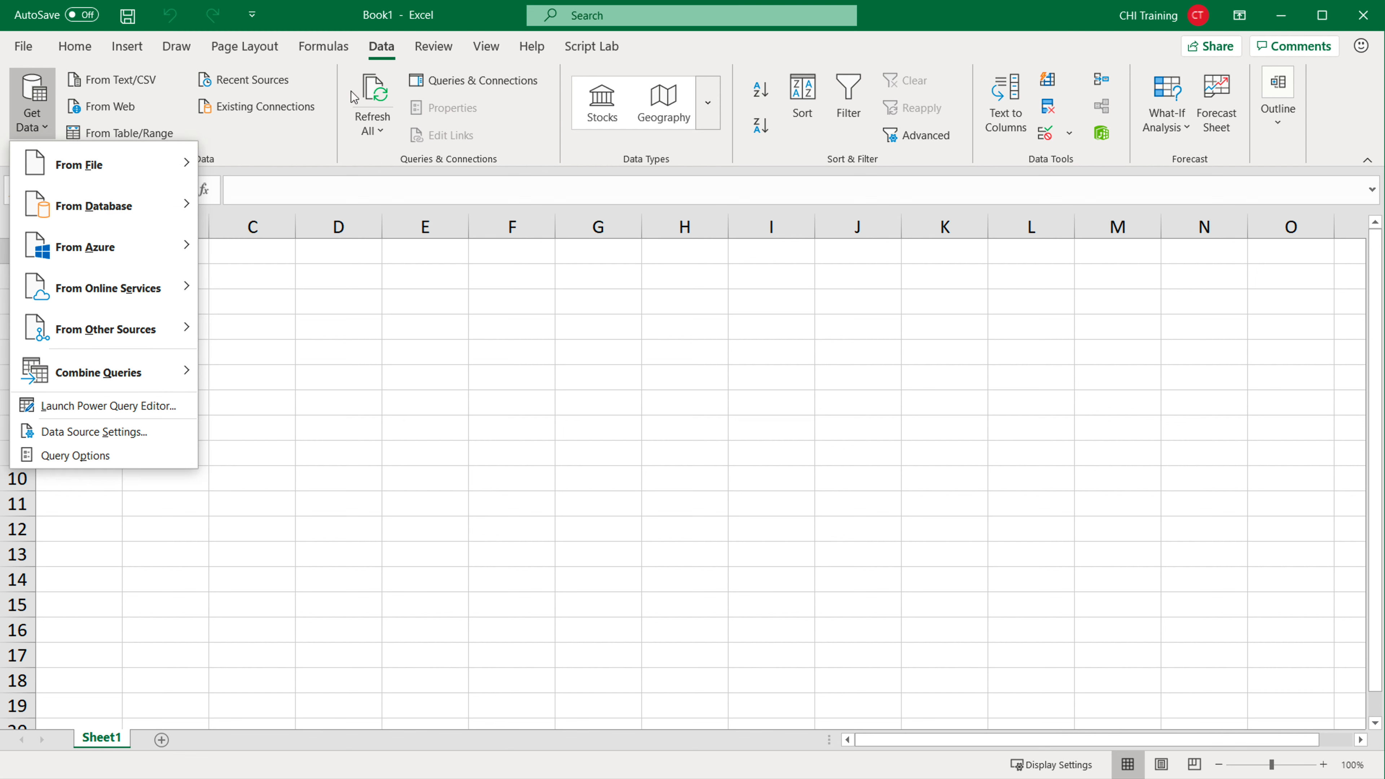
mouse_move(133, 166)
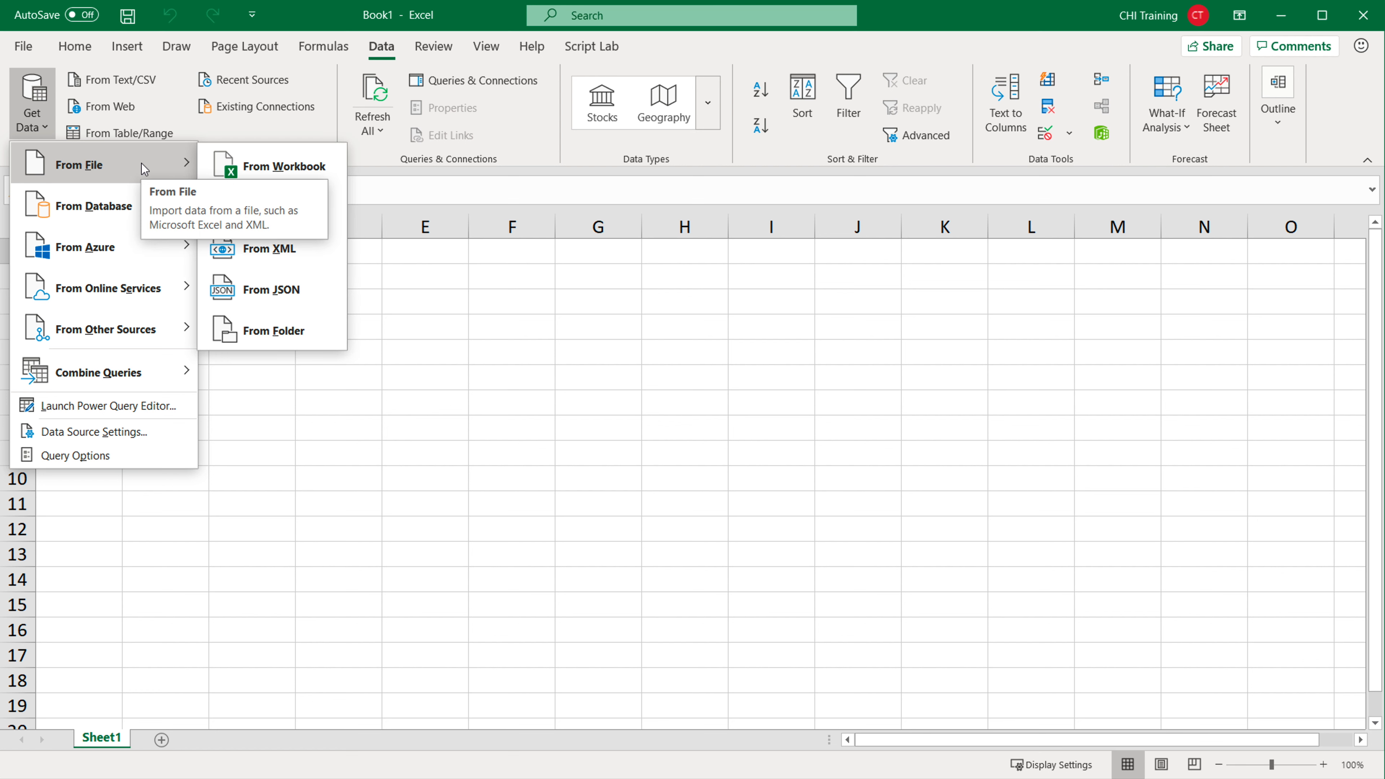
click(306, 166)
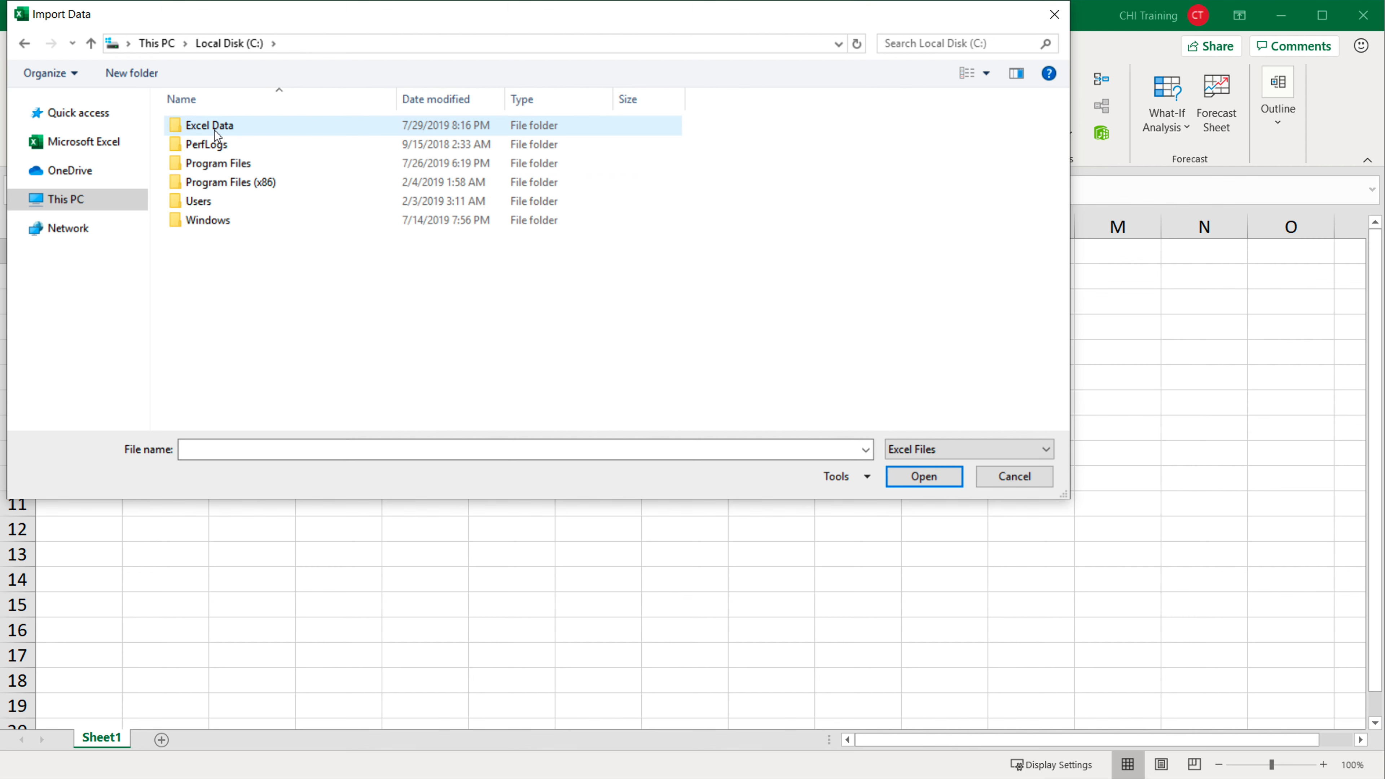
double_click(223, 127)
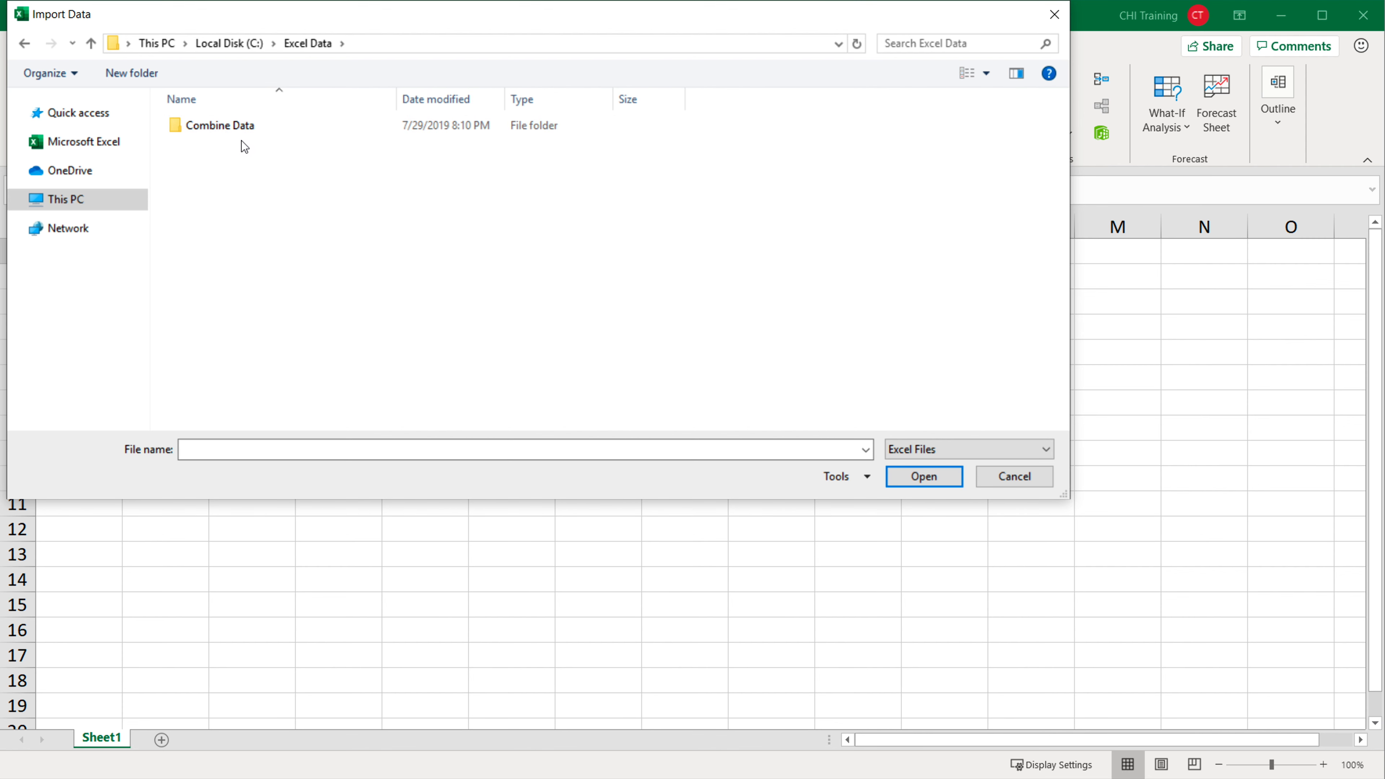
click(241, 131)
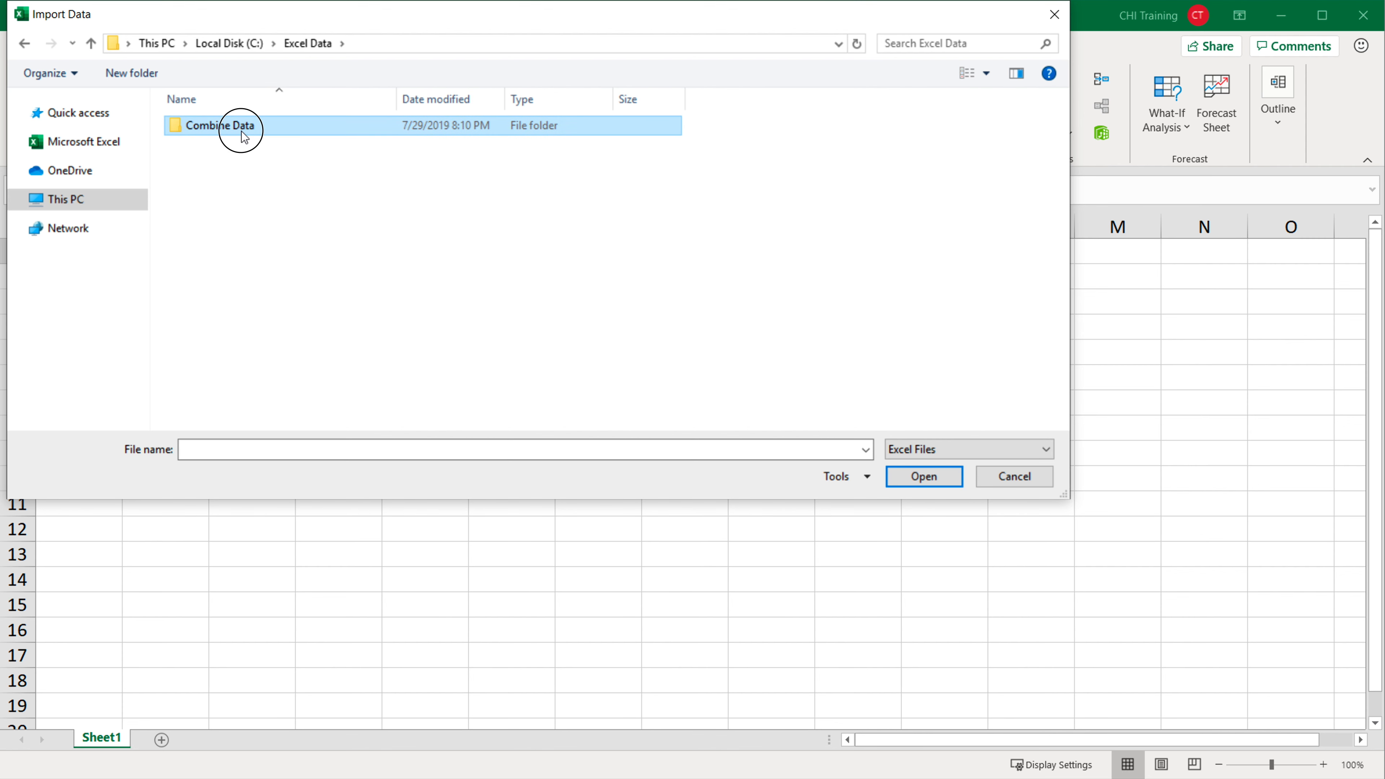
double_click(241, 131)
click(217, 149)
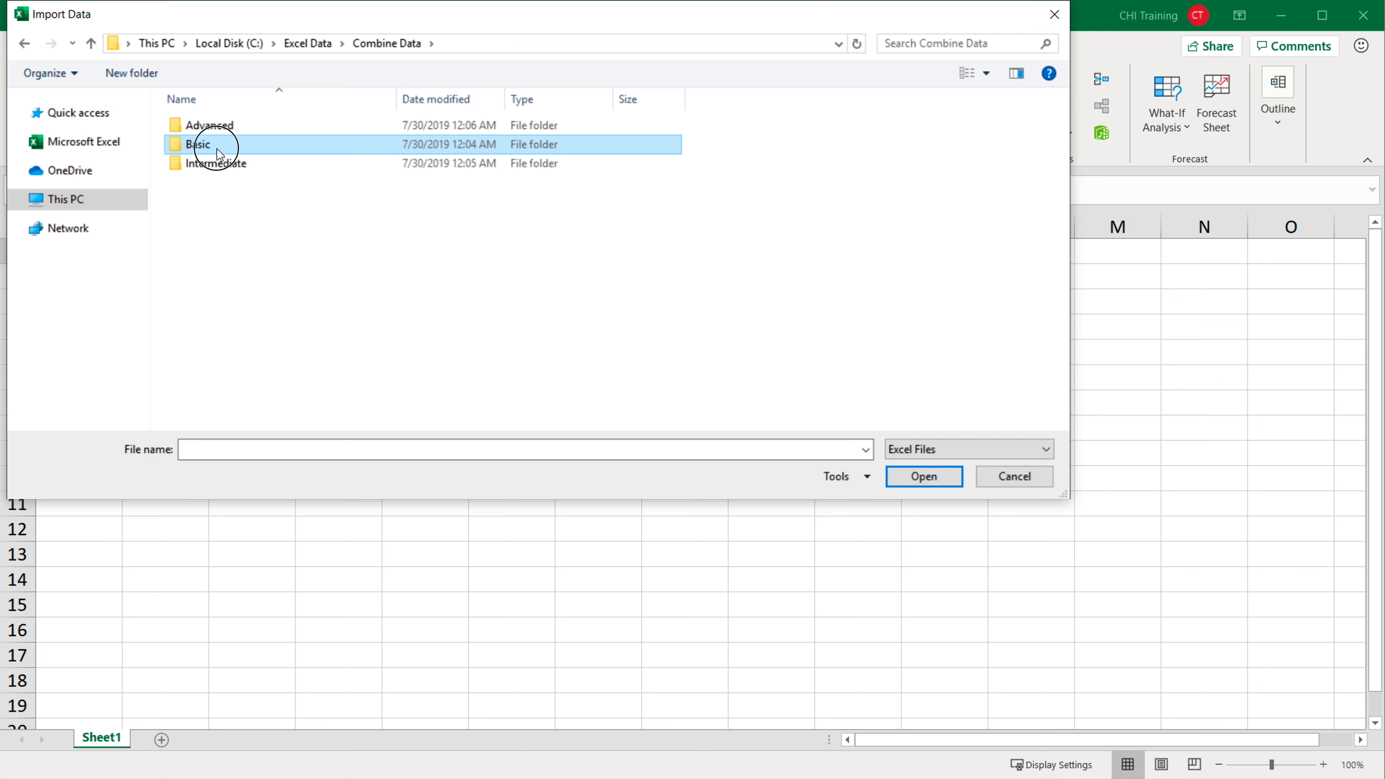
double_click(218, 149)
click(206, 153)
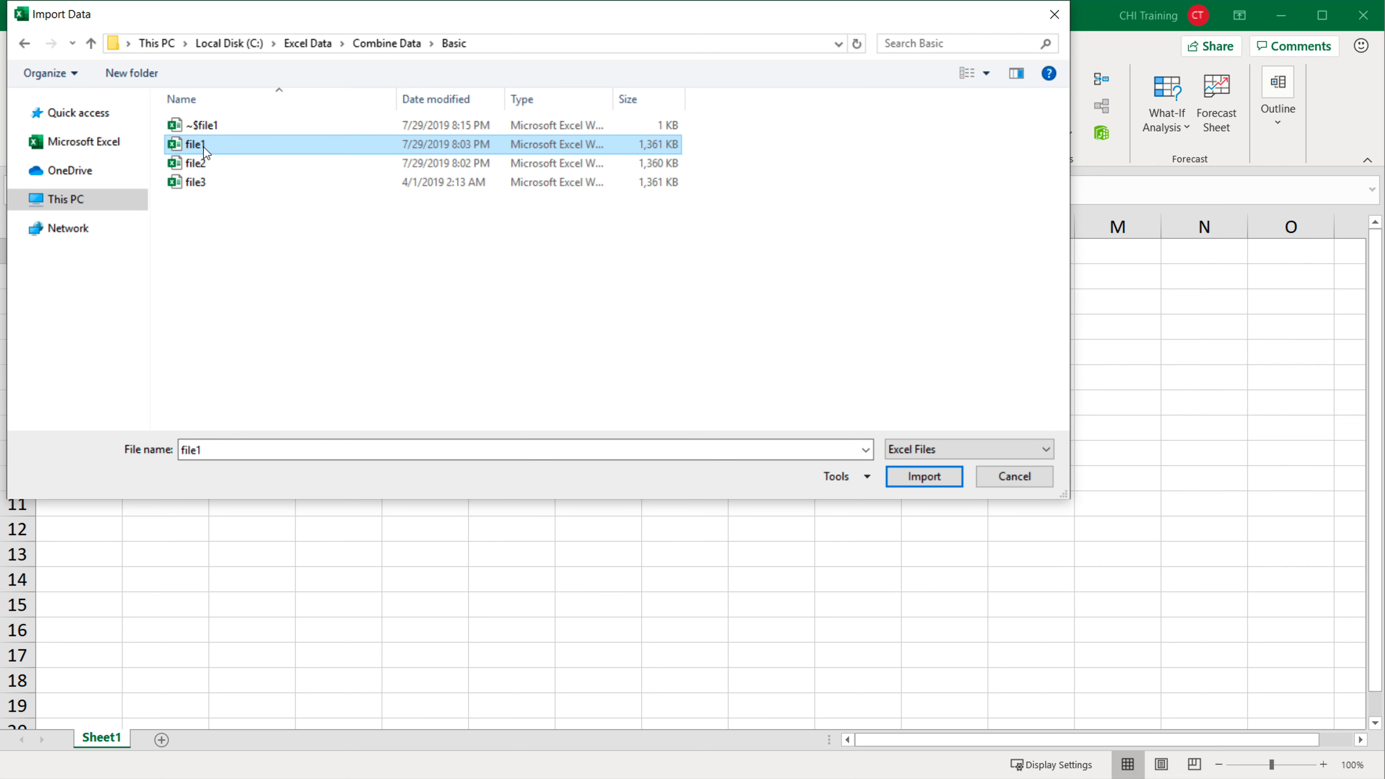
click(916, 478)
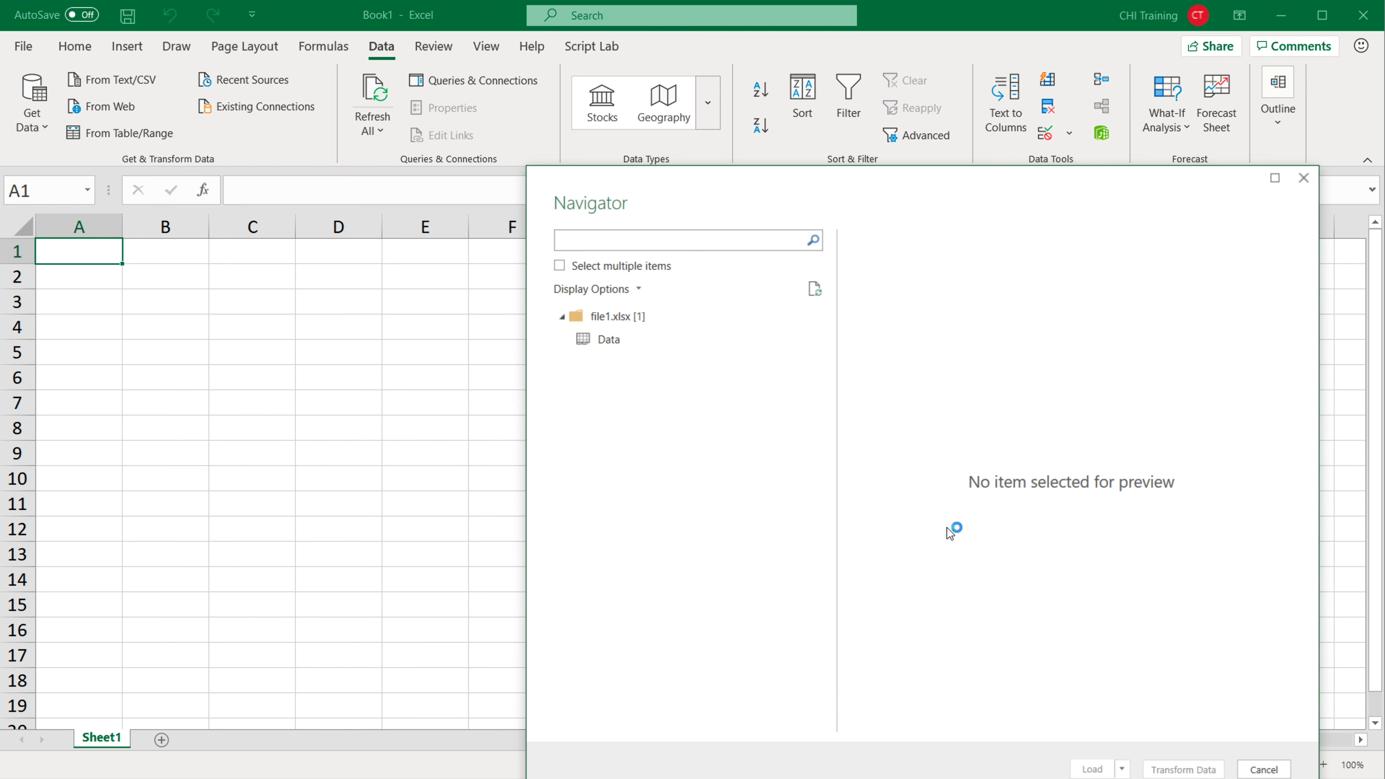
Step: Choose the Data sheet of file1.xlsx and open it for transformation in the Power Query Editor
drag(807, 179, 720, 161)
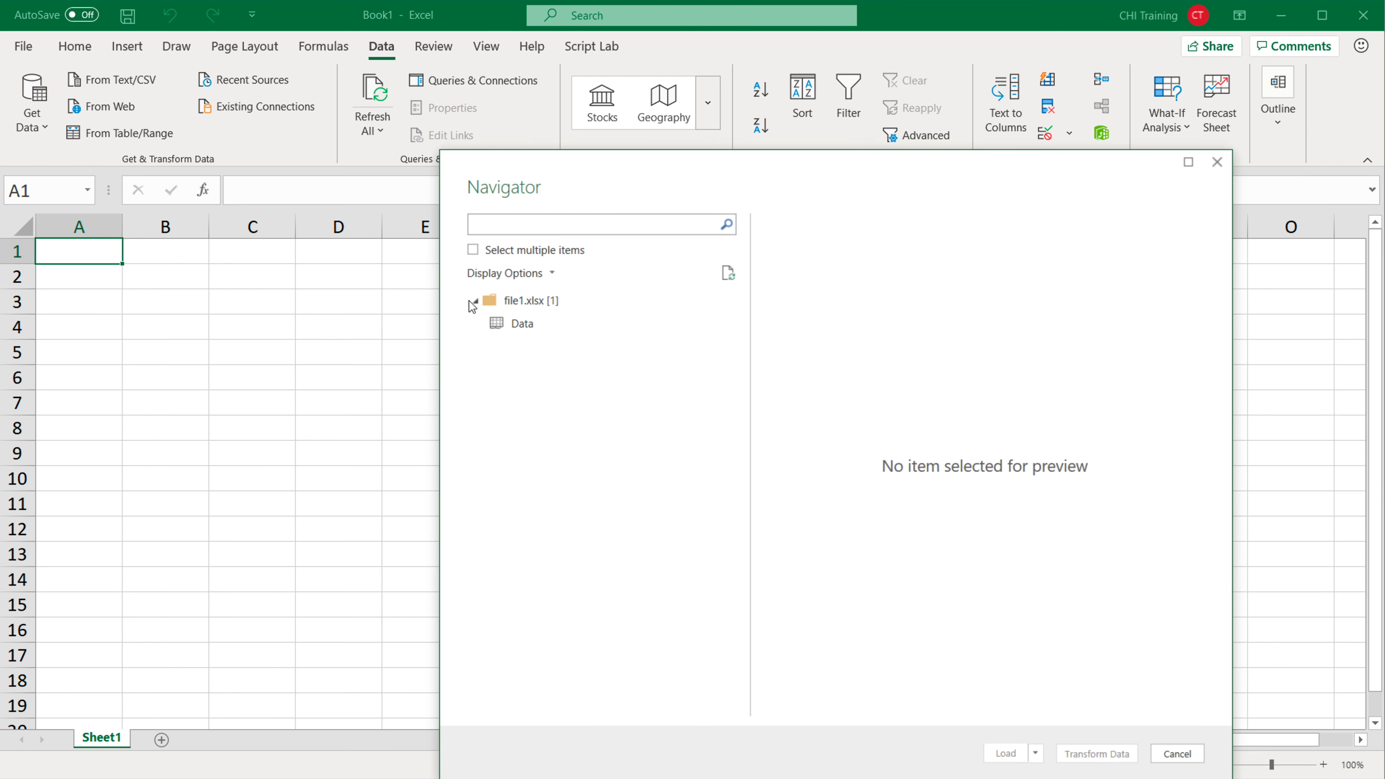
click(519, 328)
drag(720, 179, 547, 144)
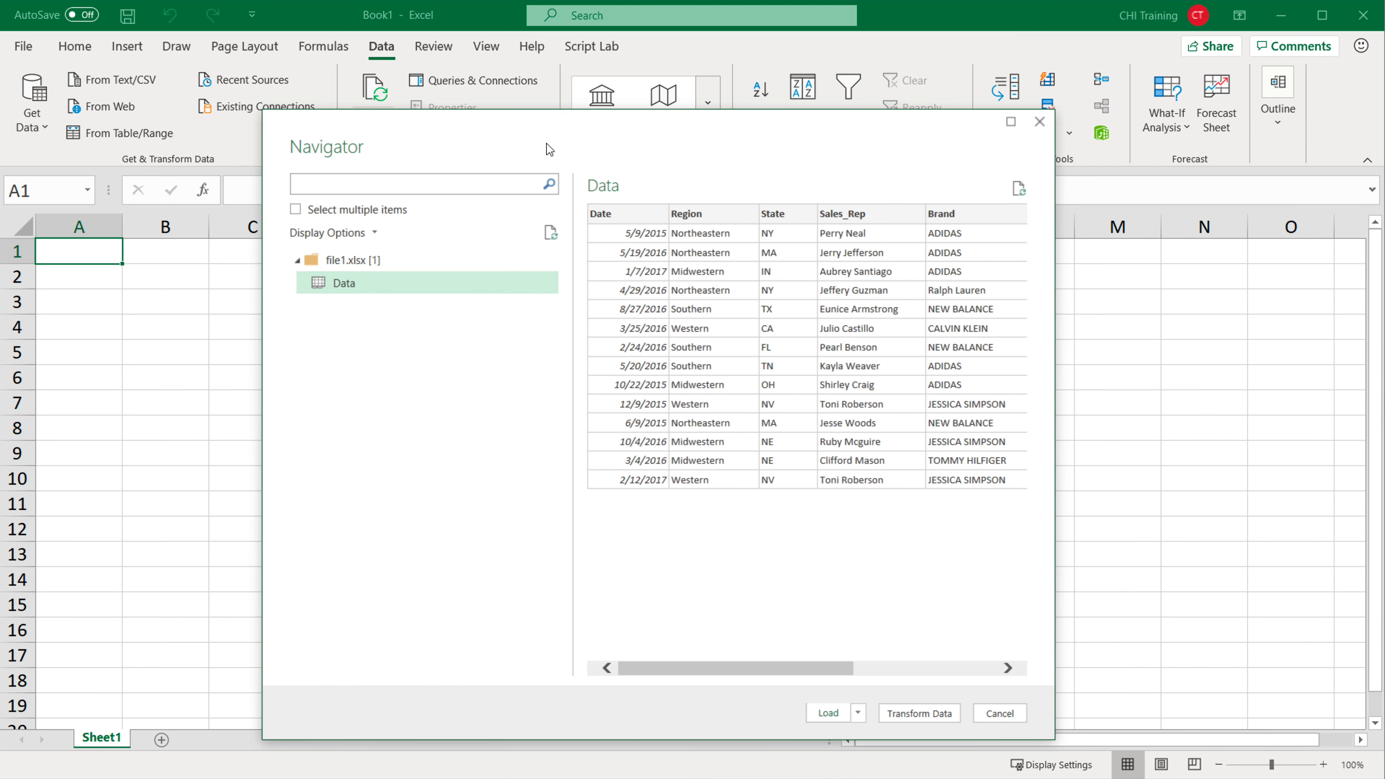
click(918, 713)
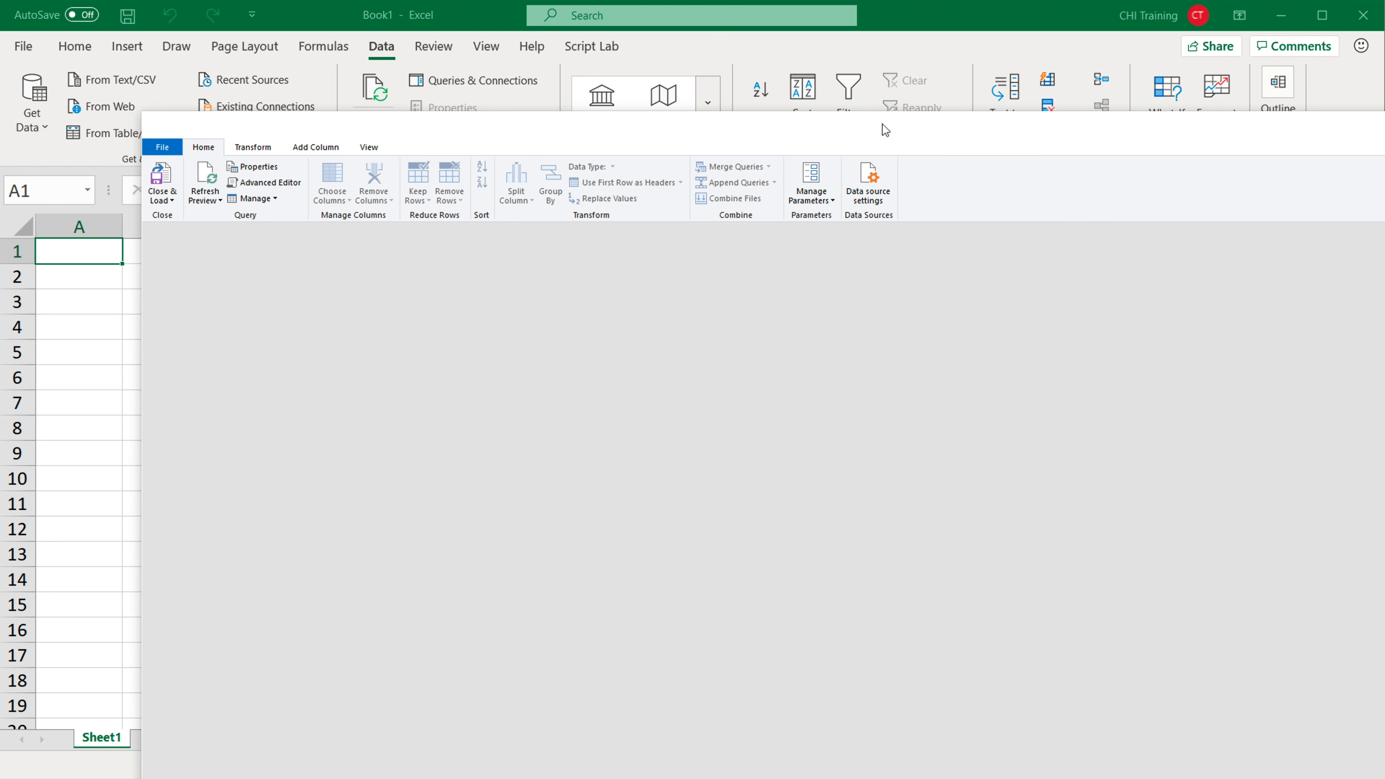
drag(816, 101, 787, 84)
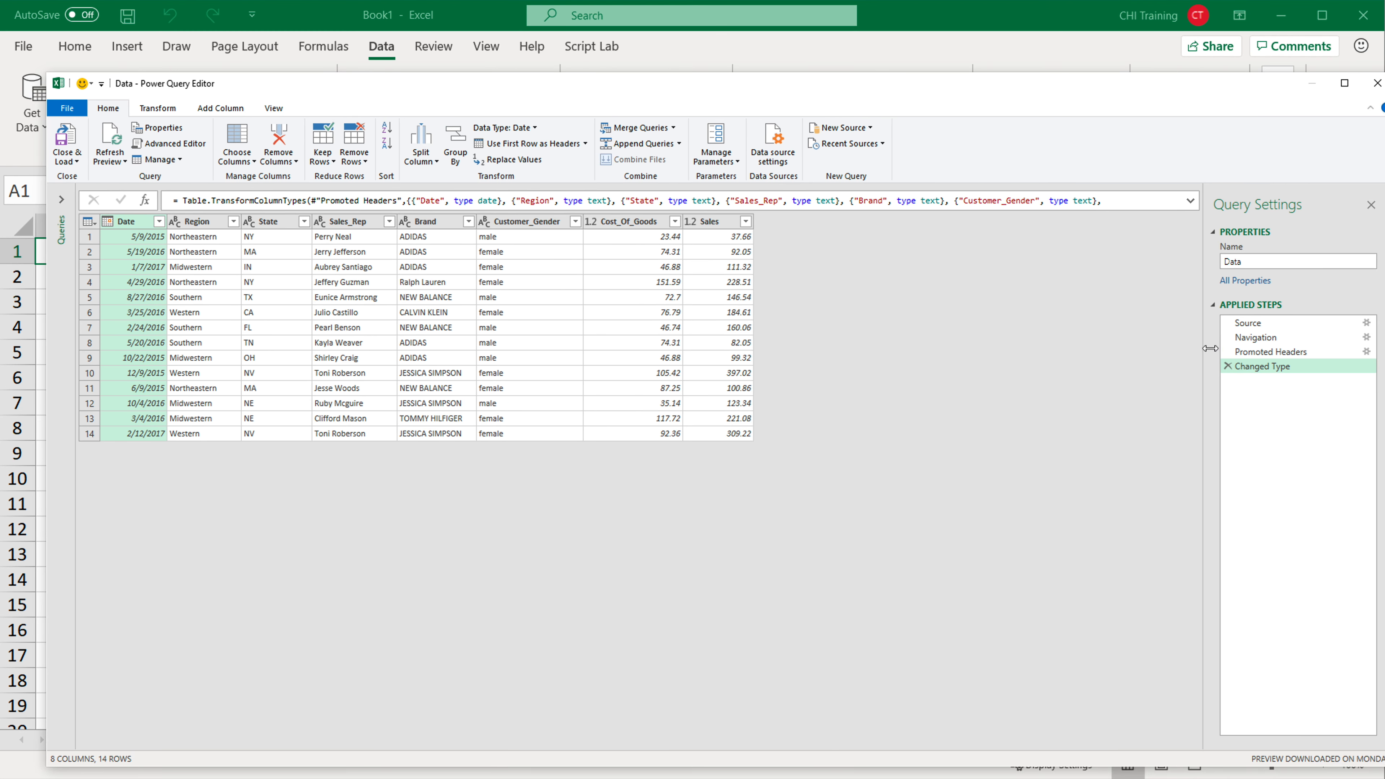
Step: Rename the query as Get Data From Data Tab
click(1278, 266)
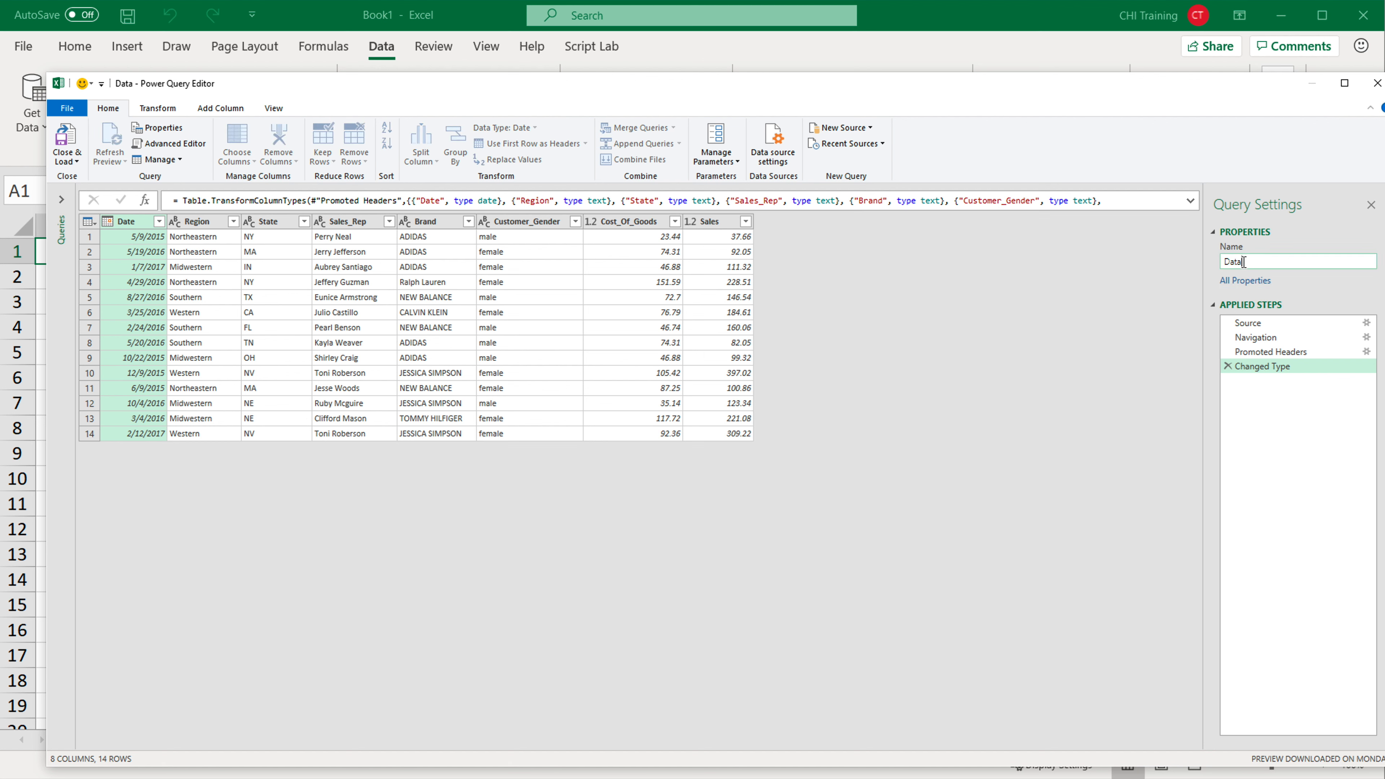
drag(1243, 262, 1178, 261)
text(Get Data From Data Tab)
Step: Close the query editor and load the query to the workbook as a connection only
click(76, 162)
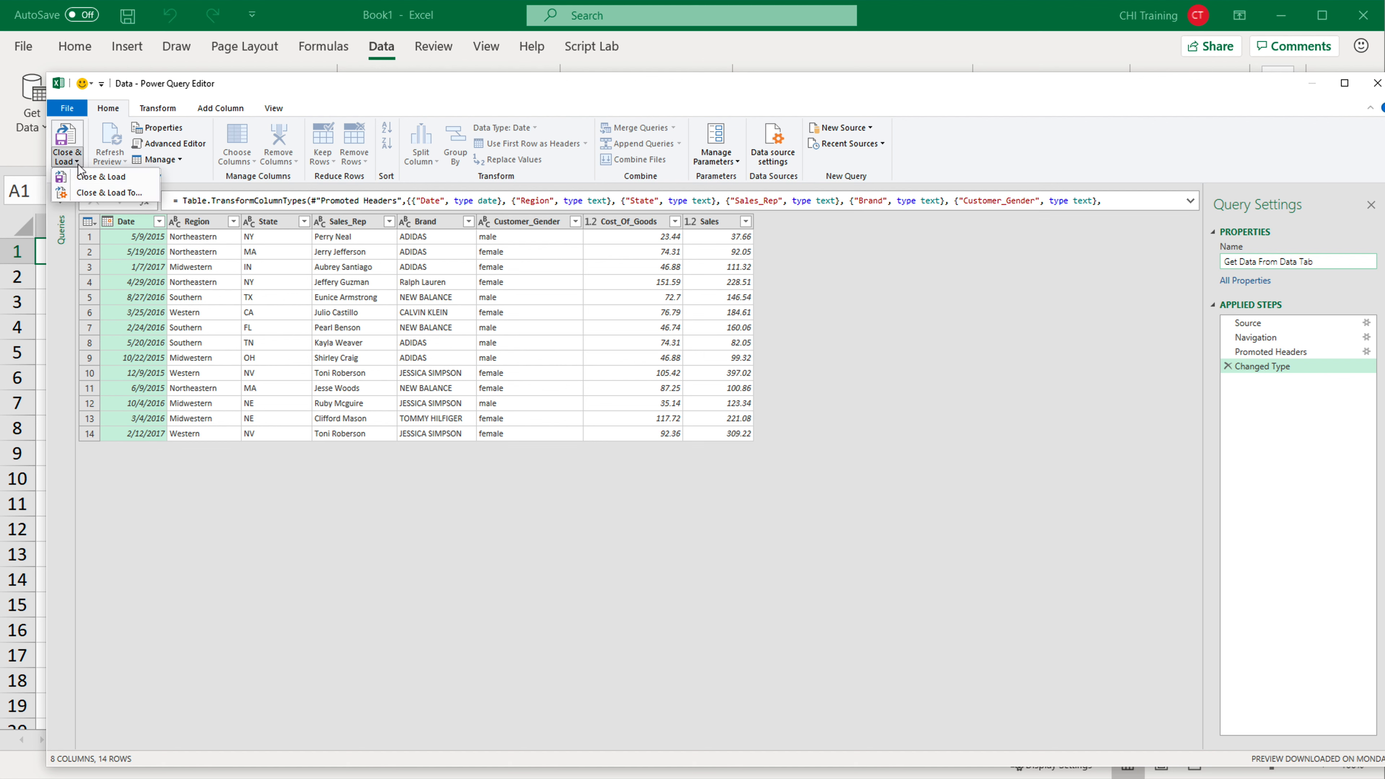
click(125, 194)
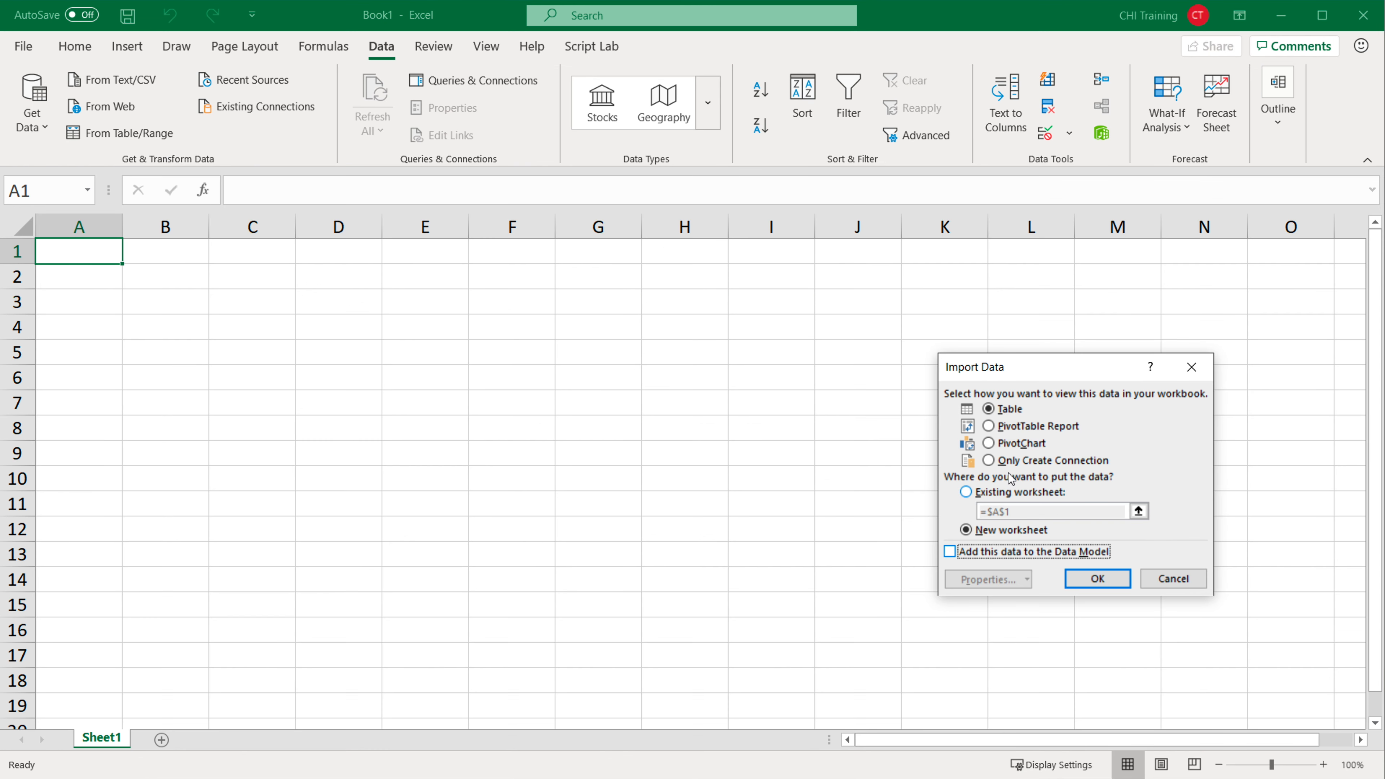
click(1013, 462)
click(1092, 583)
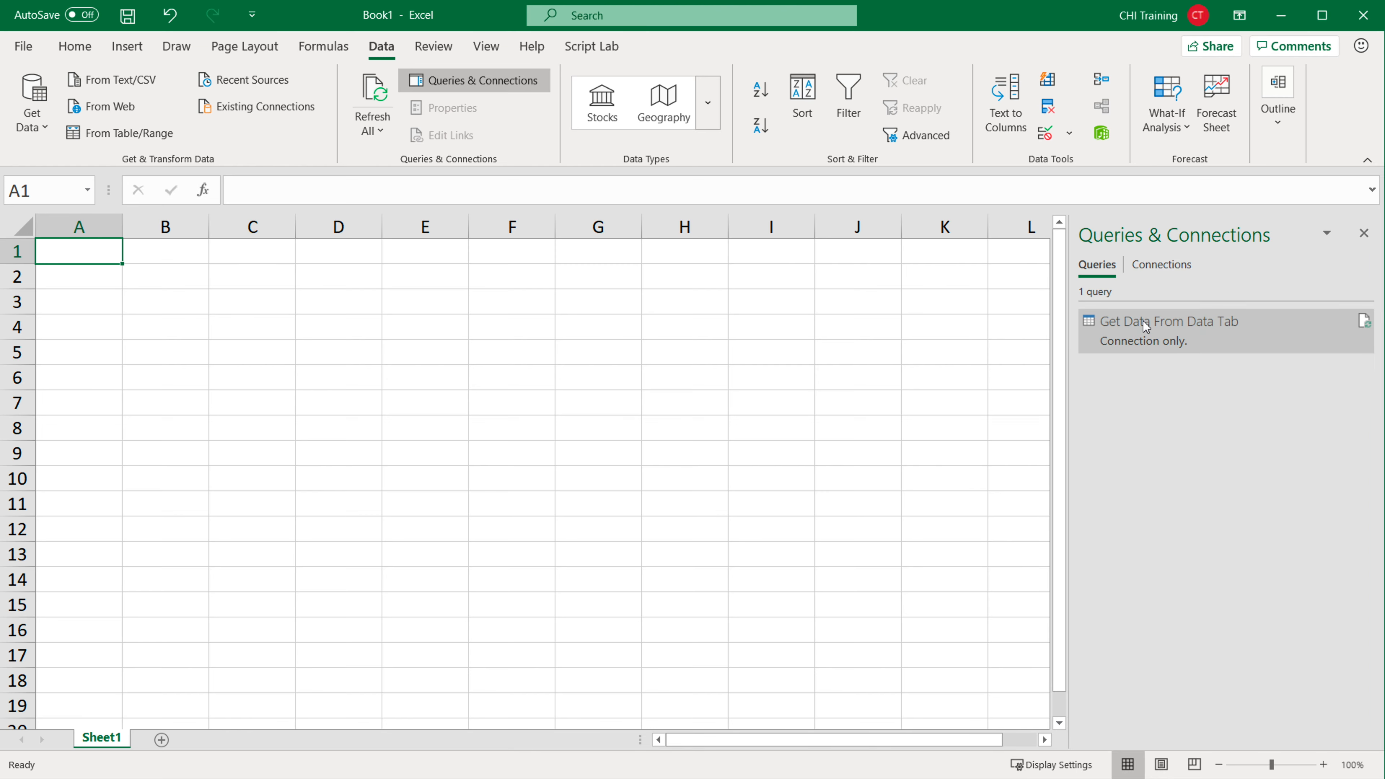
Step: Reopen the Get Data From Data Tab query for editing and expand the list of queries
mouse_move(1142, 334)
right_click(1142, 334)
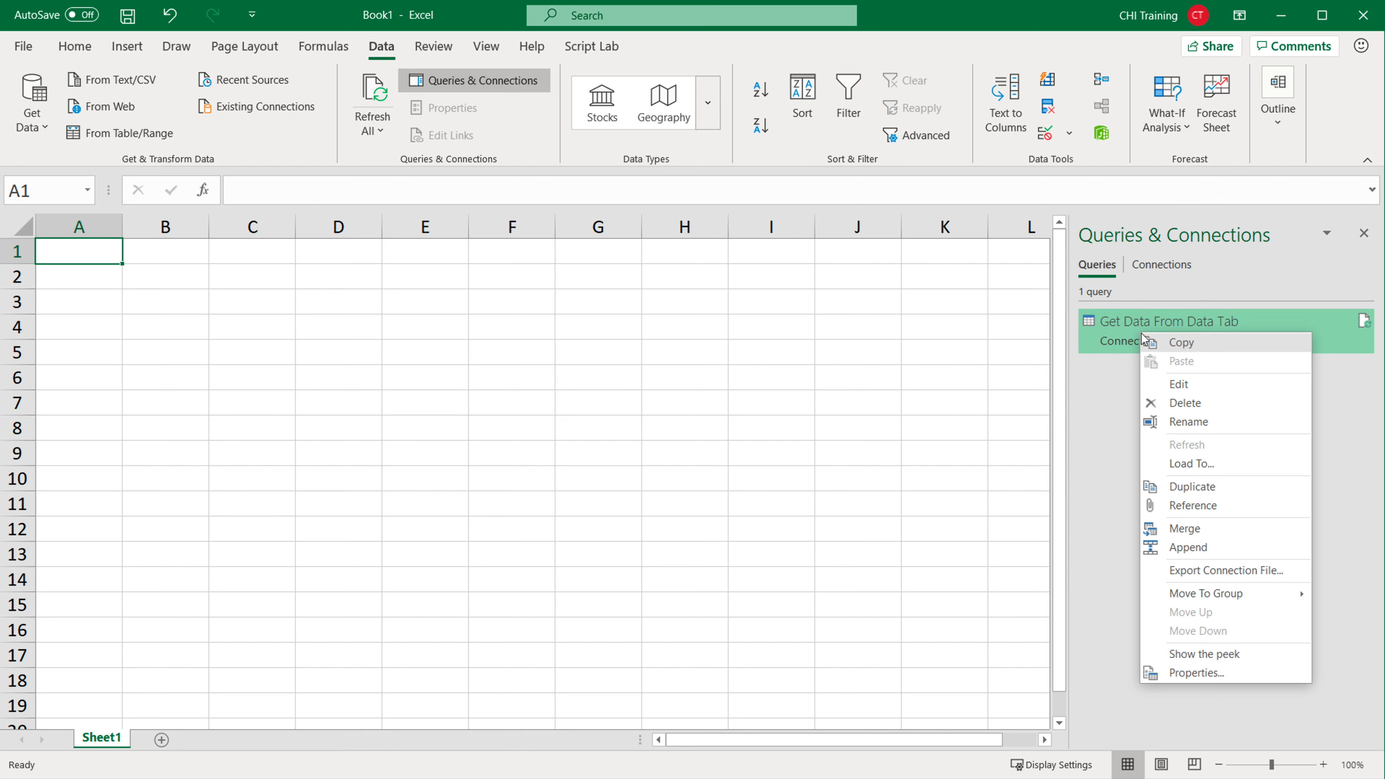
click(1196, 387)
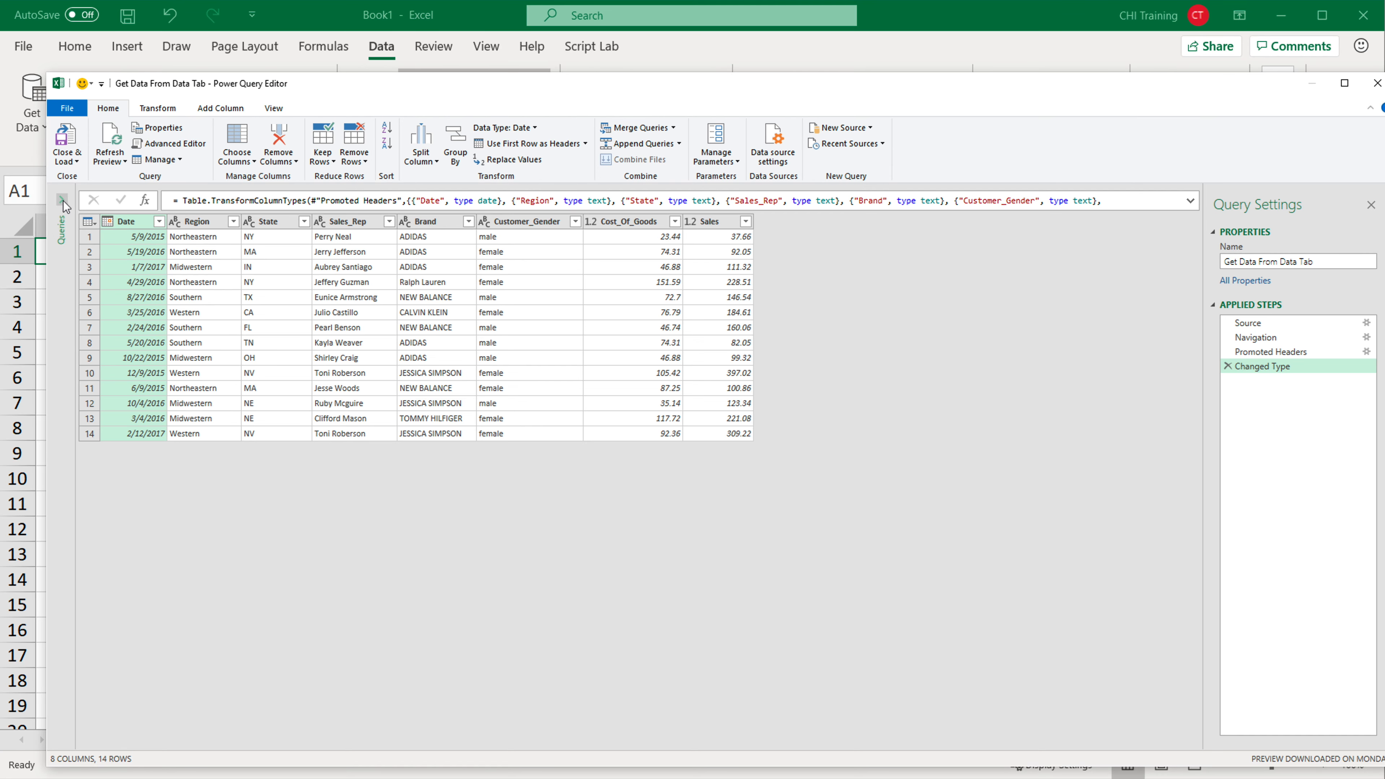
click(61, 201)
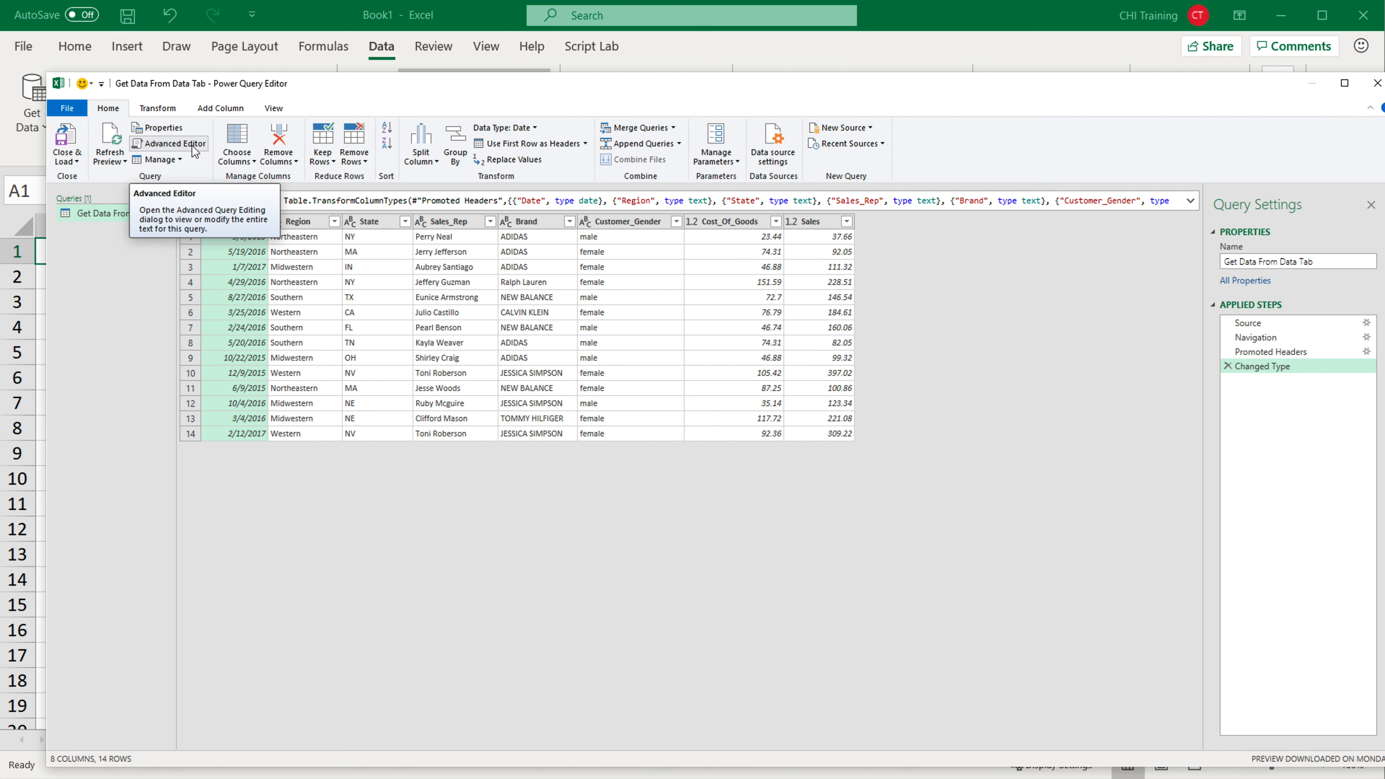
Step: Examine the query's M code in the Advanced Editor, including the file path, sheet name and column types, and close it without changes
click(172, 147)
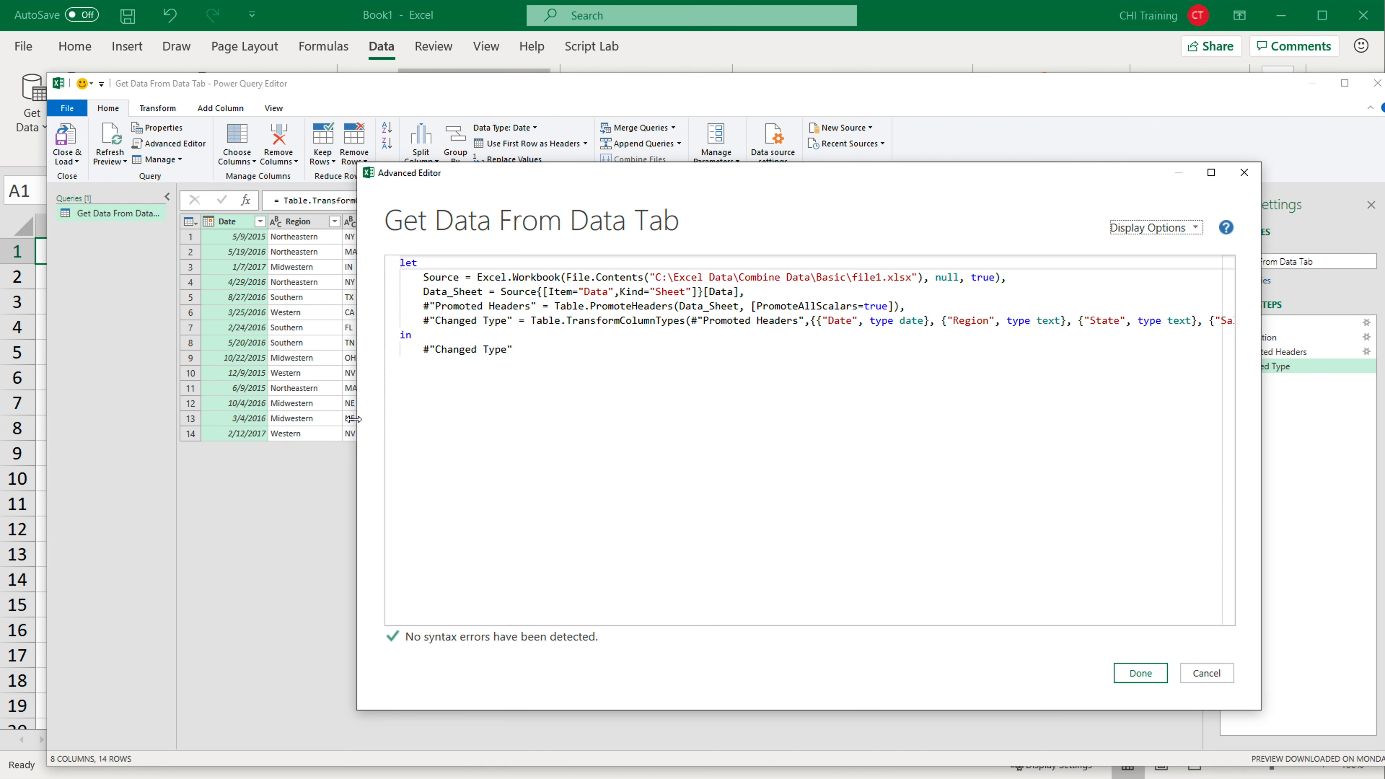
drag(354, 418, 204, 418)
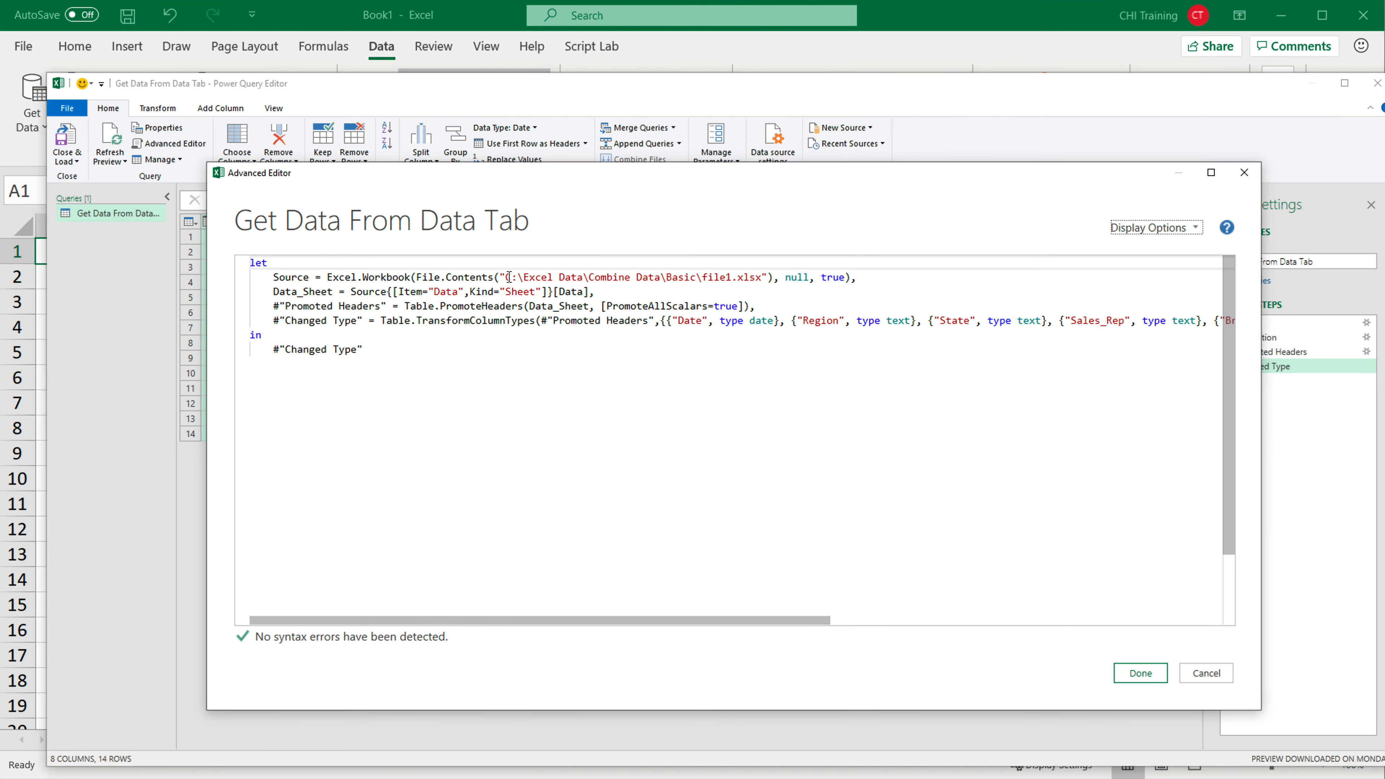
drag(505, 277, 769, 279)
double_click(721, 278)
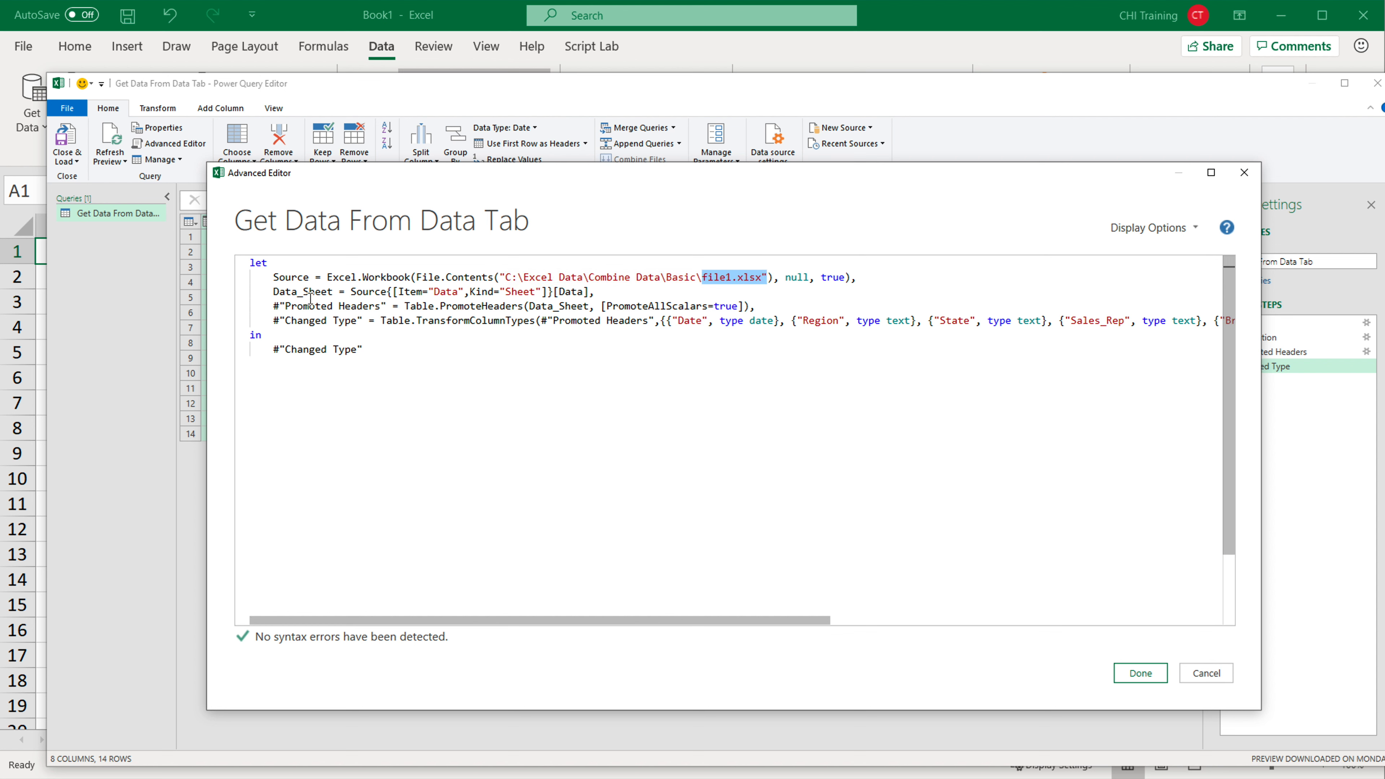
double_click(446, 292)
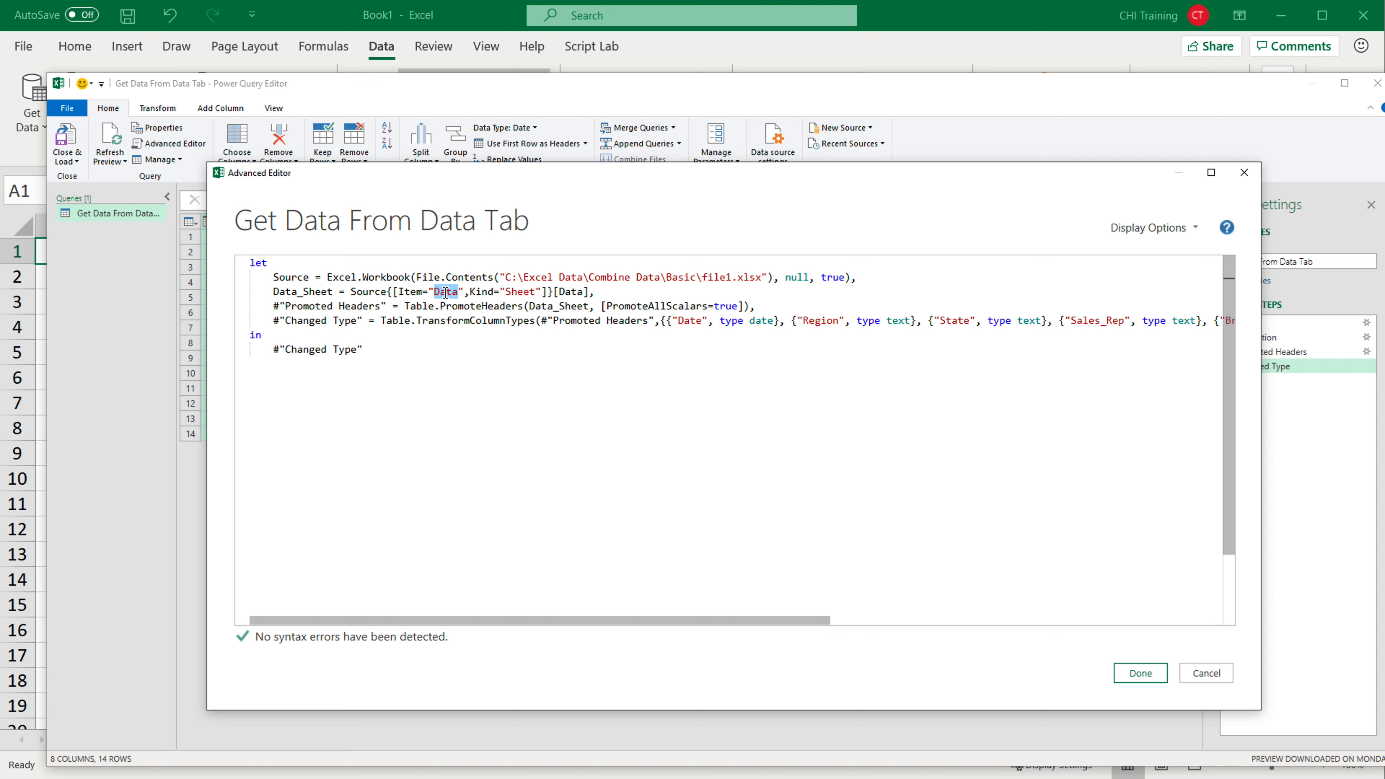
double_click(523, 293)
double_click(690, 321)
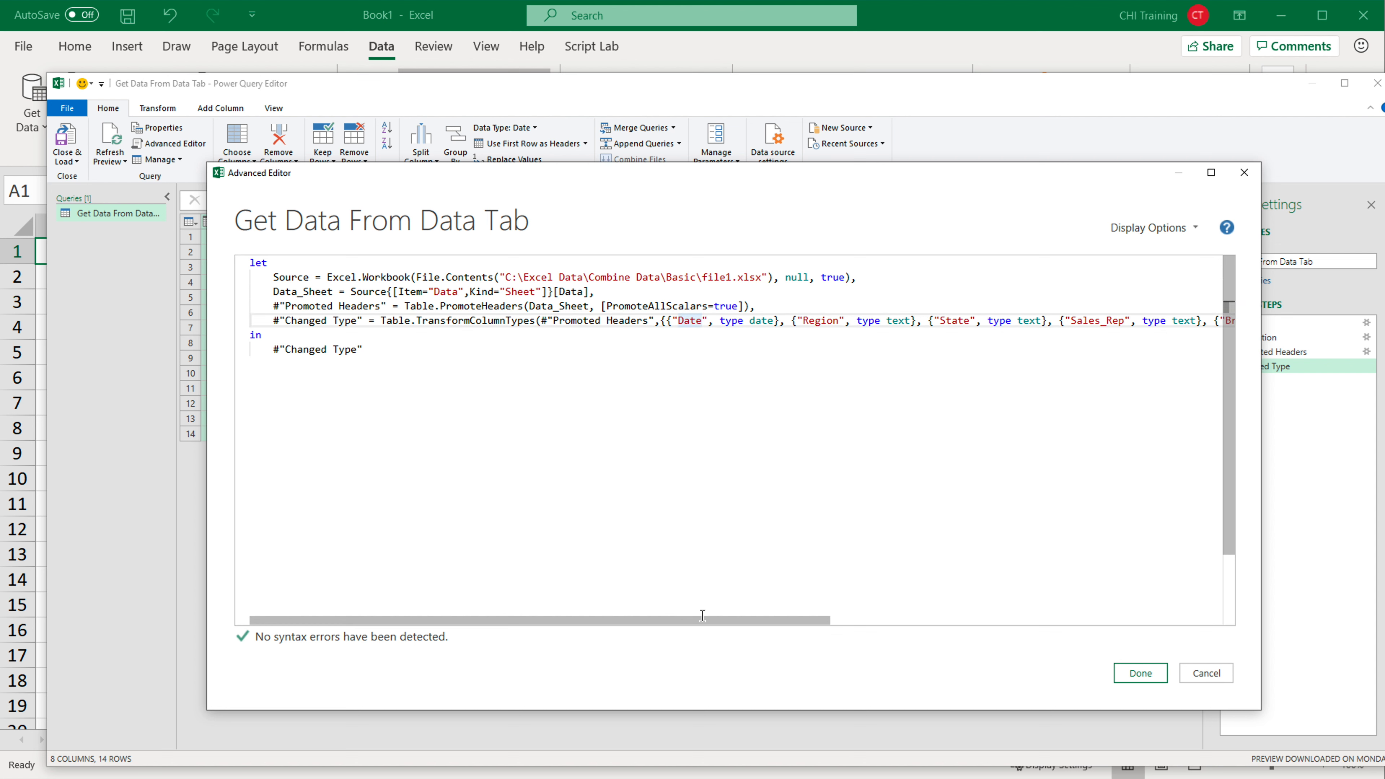
drag(681, 620, 1203, 711)
click(1203, 675)
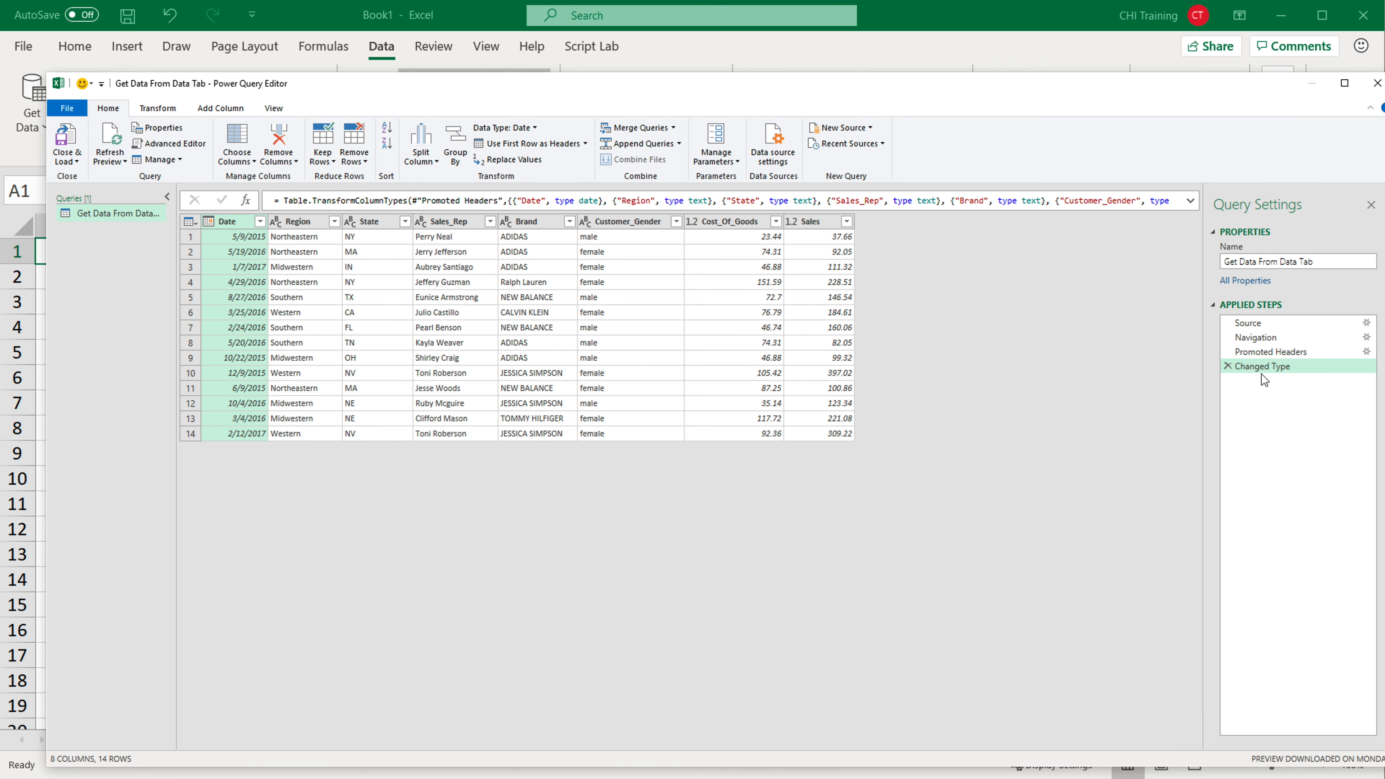
Step: Remove the Changed Type step from the query and create a parameterless function from it named GetDataFromDataTab
click(1229, 367)
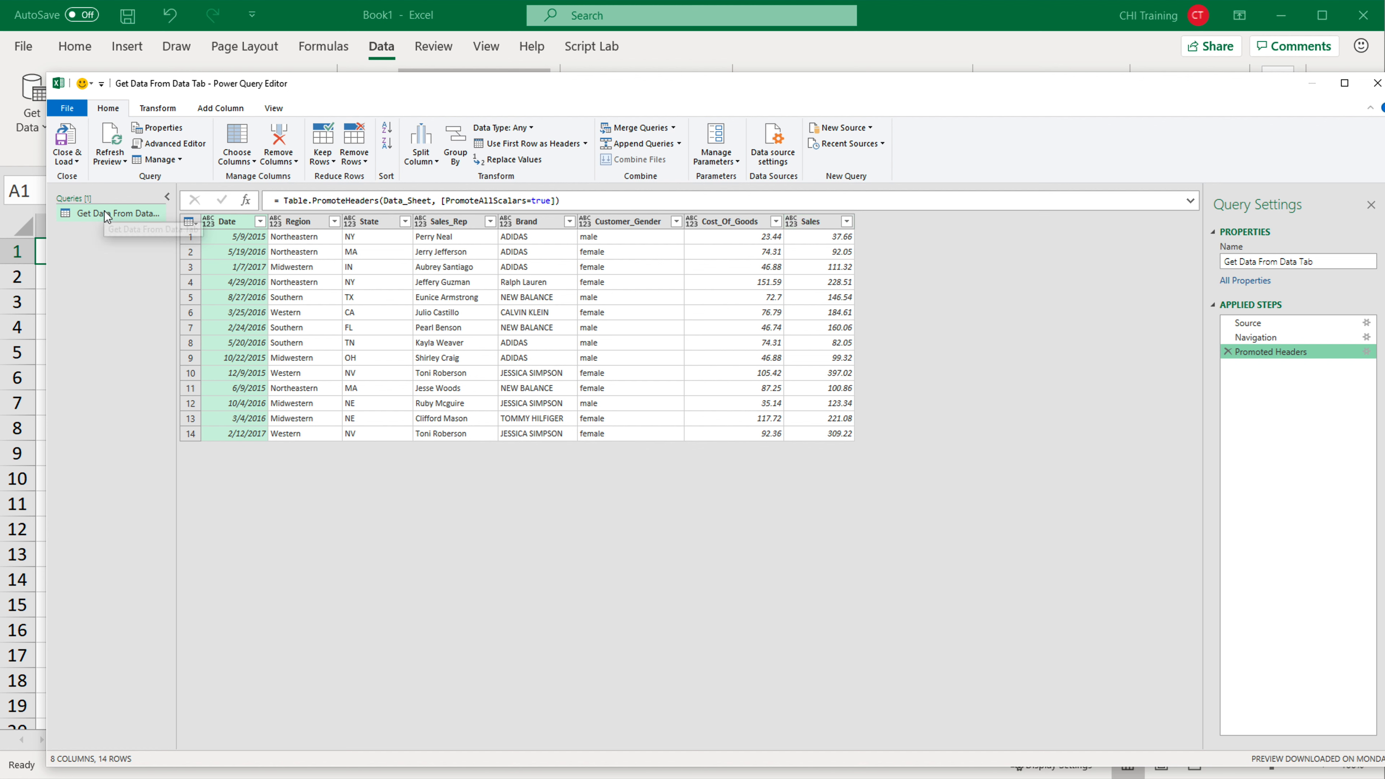
right_click(95, 215)
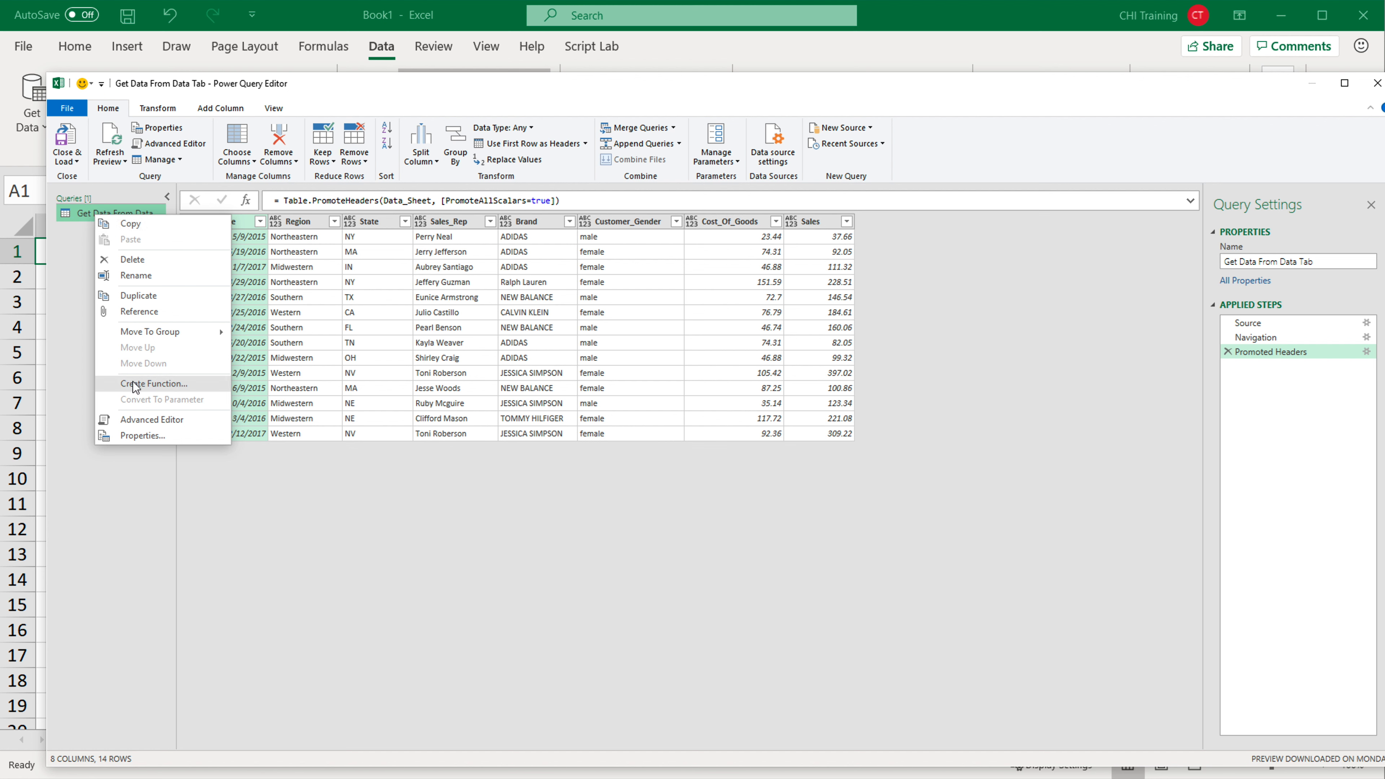
click(165, 384)
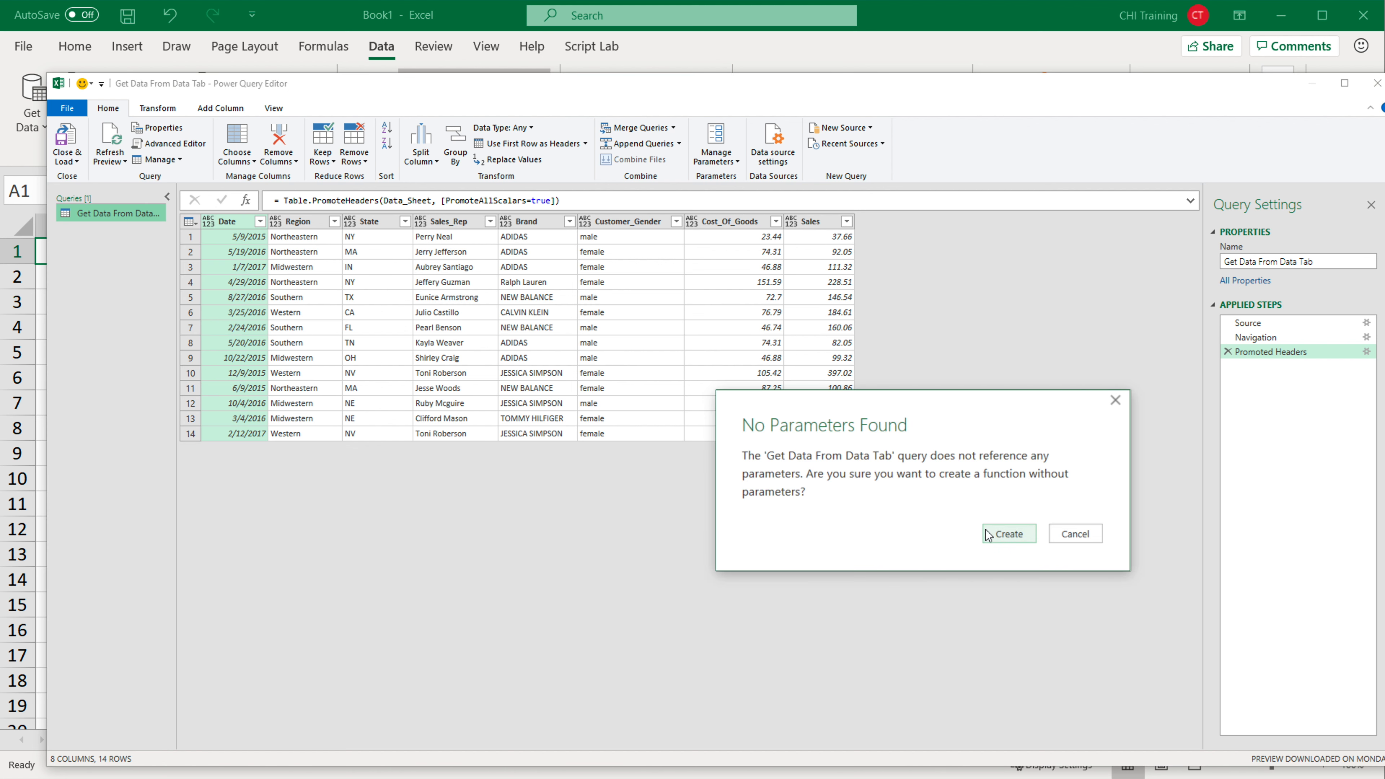
click(1005, 539)
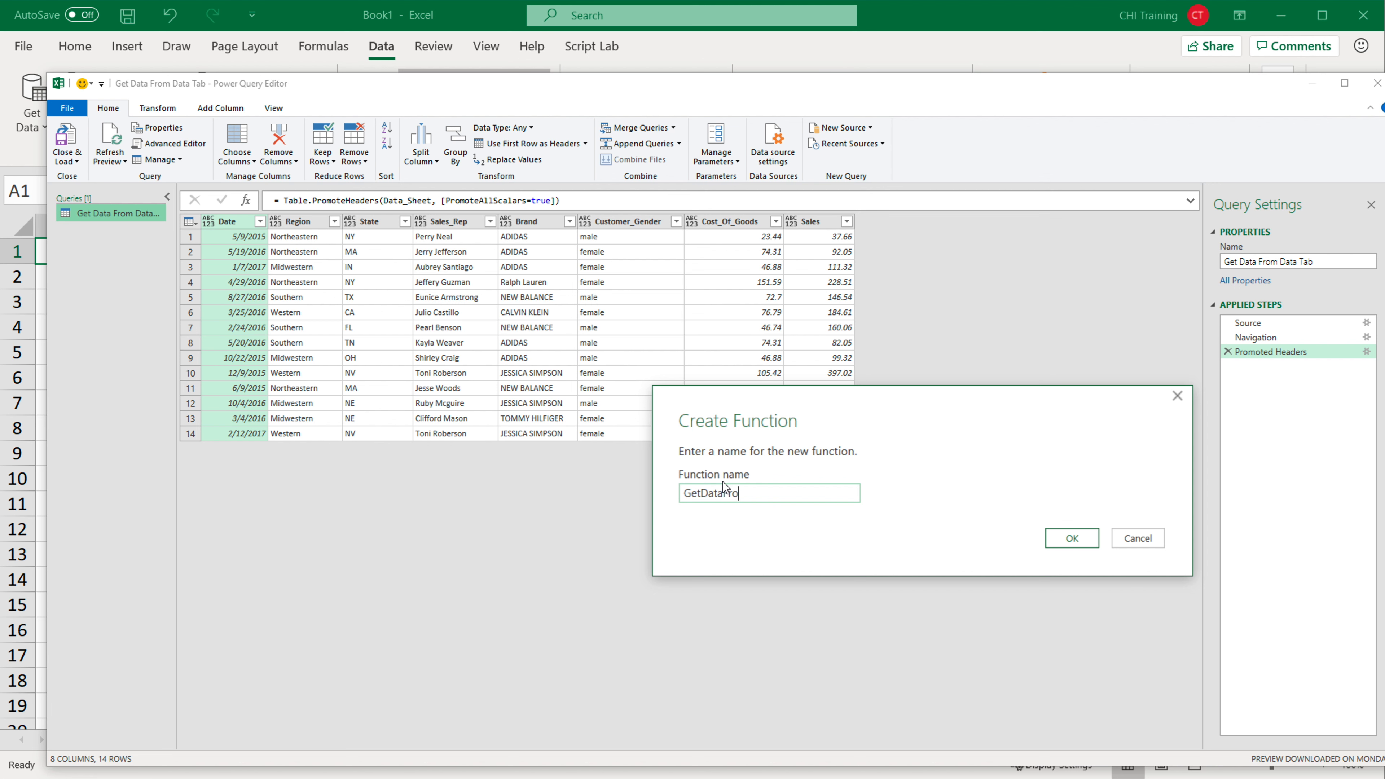
text(GetDataFromDataTab)
click(1069, 538)
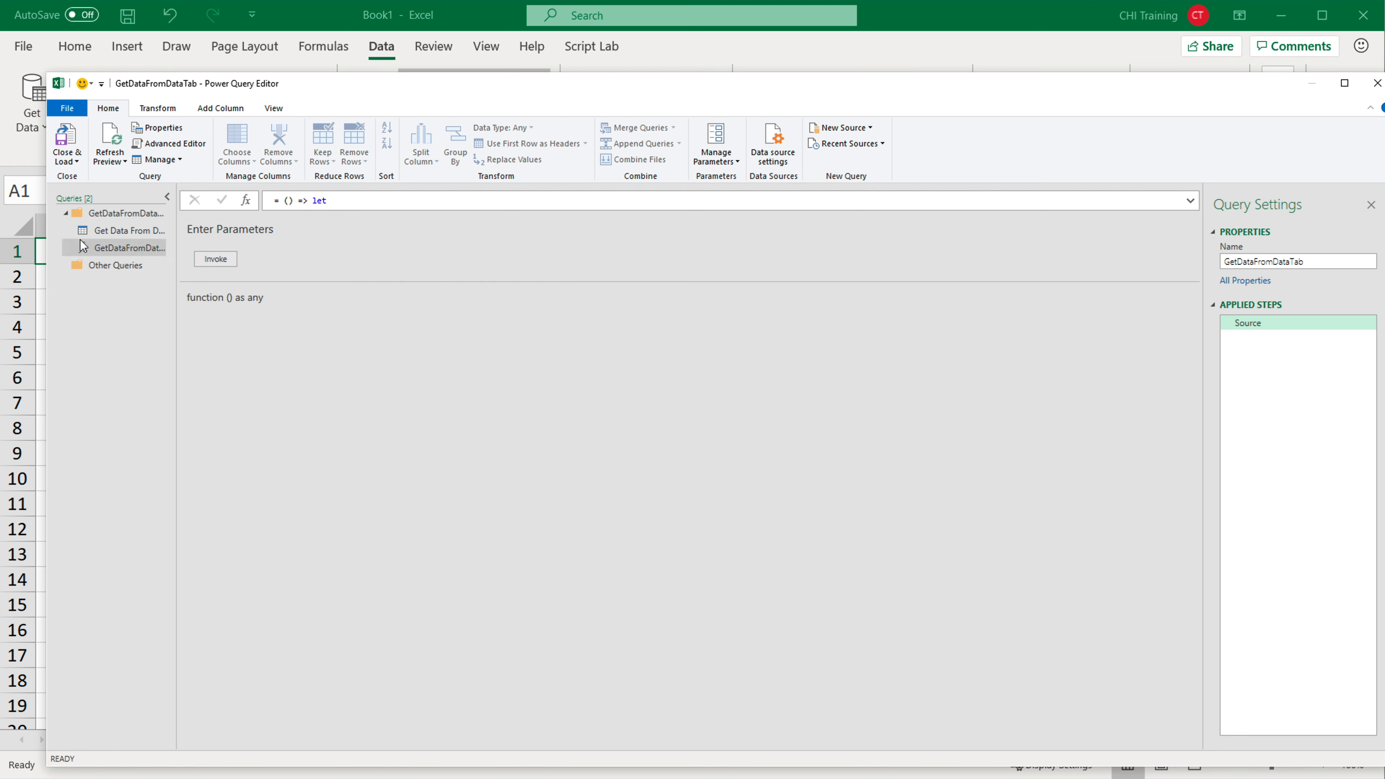
Step: Open the GetDataFromDataTab function's M code for direct editing and add a parameter named file to its definition
click(119, 249)
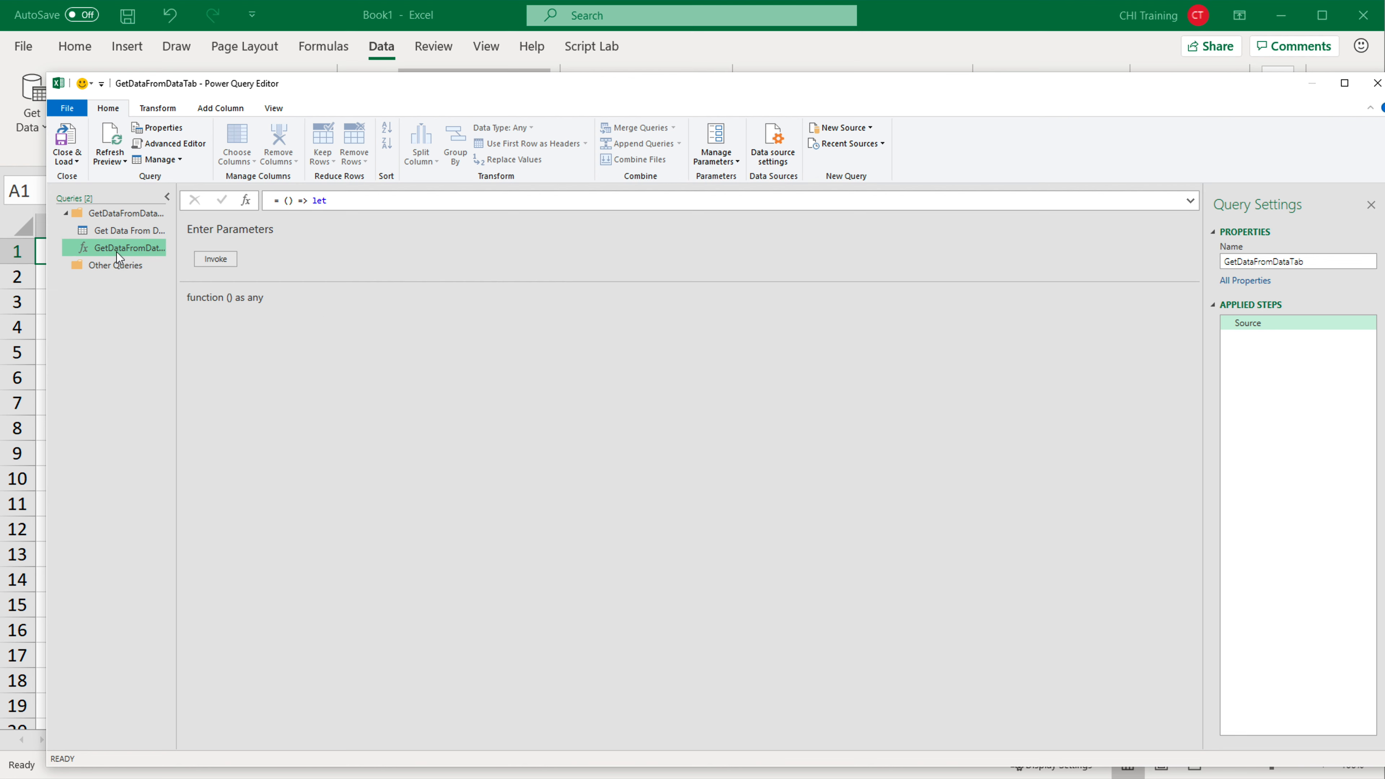
click(168, 148)
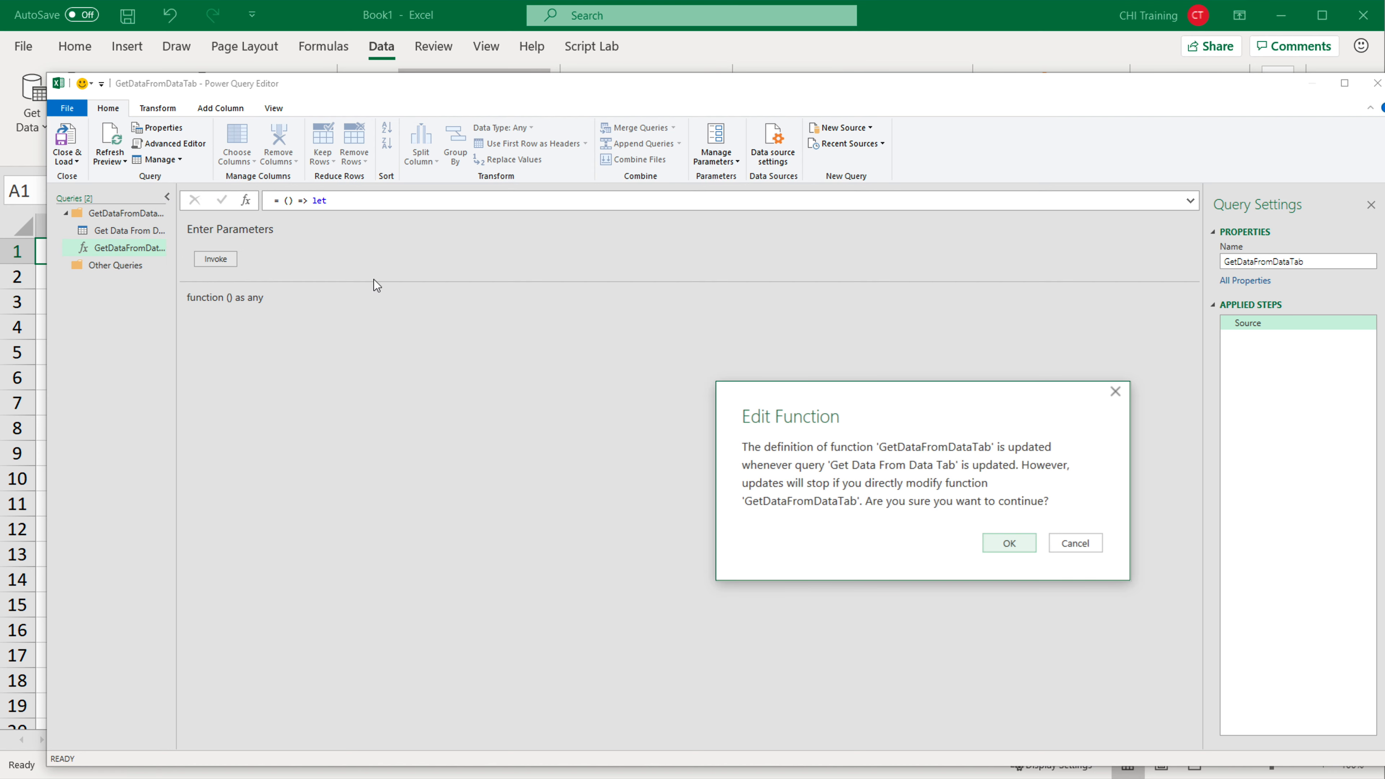
click(1026, 542)
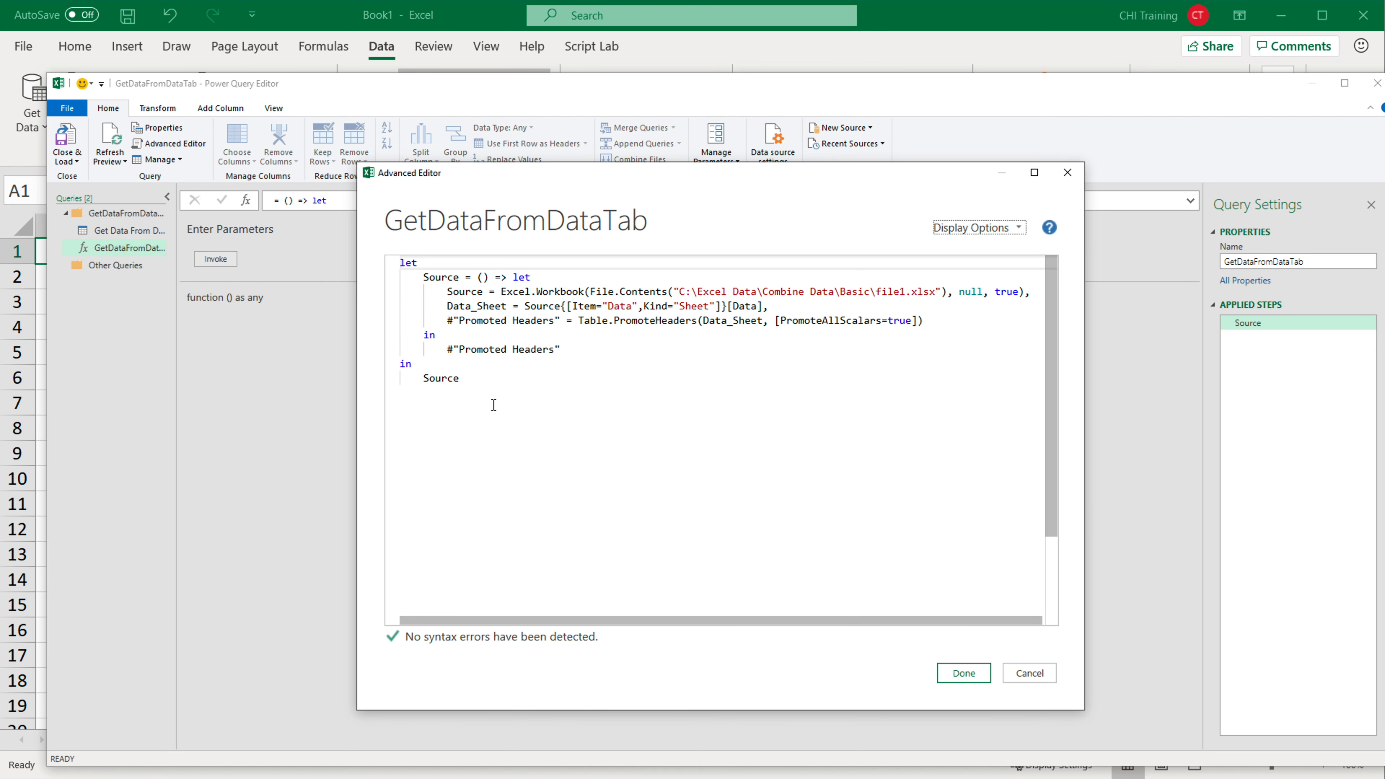
drag(359, 406, 205, 419)
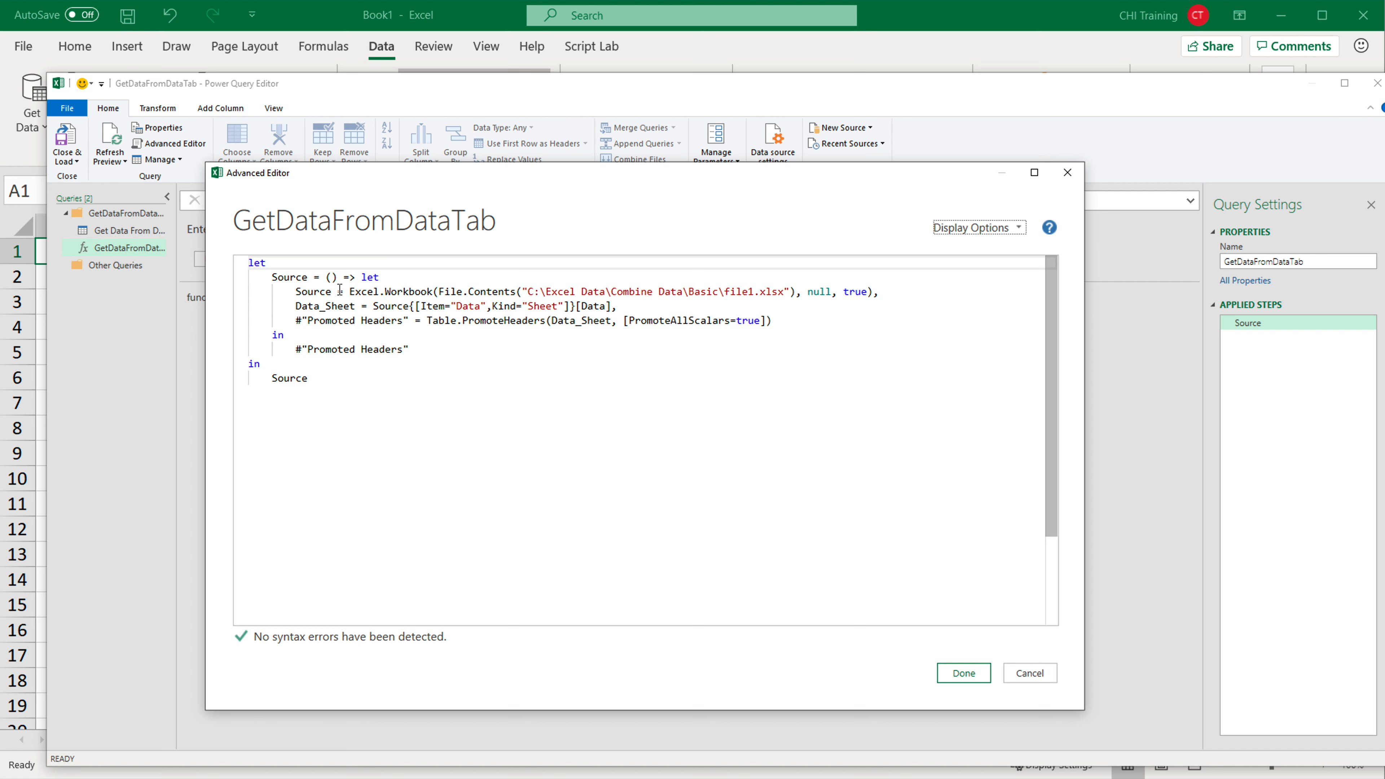
click(332, 277)
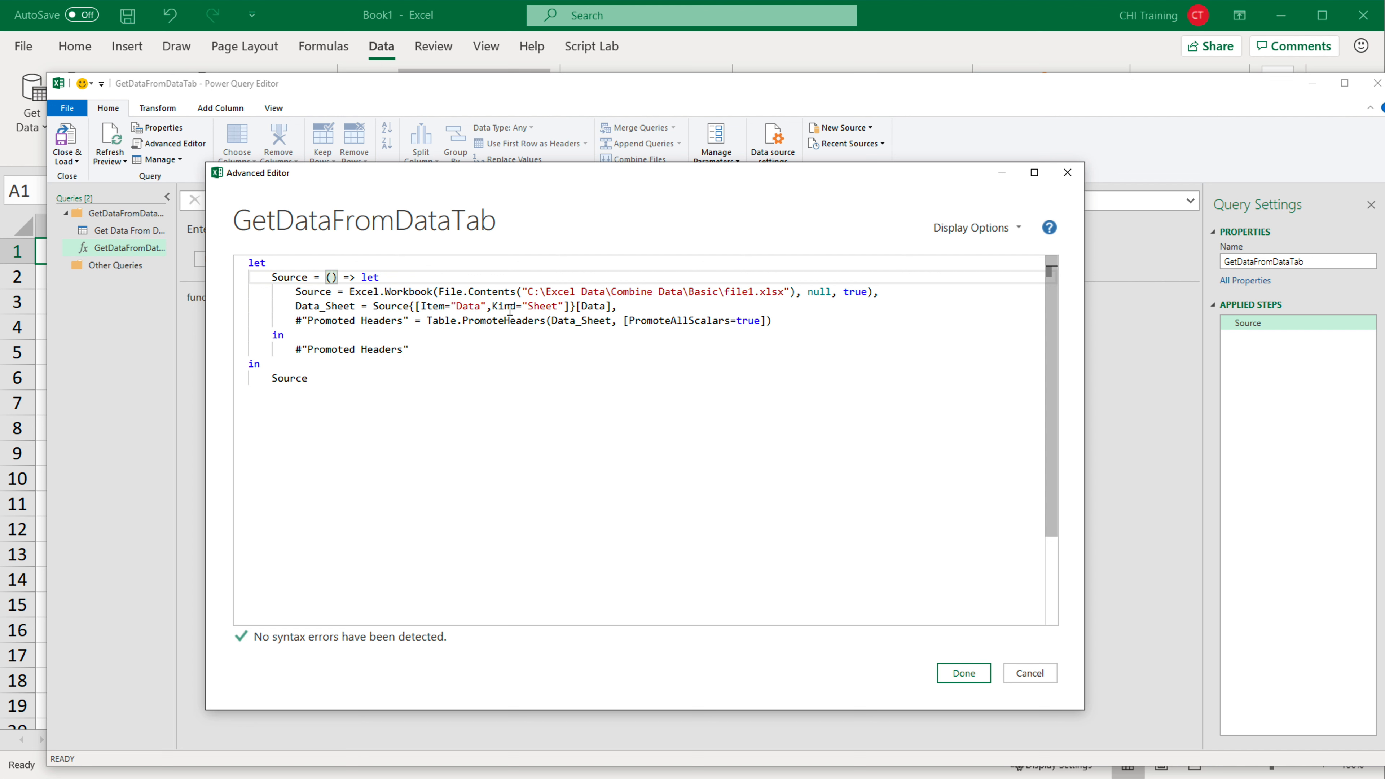
text(file)
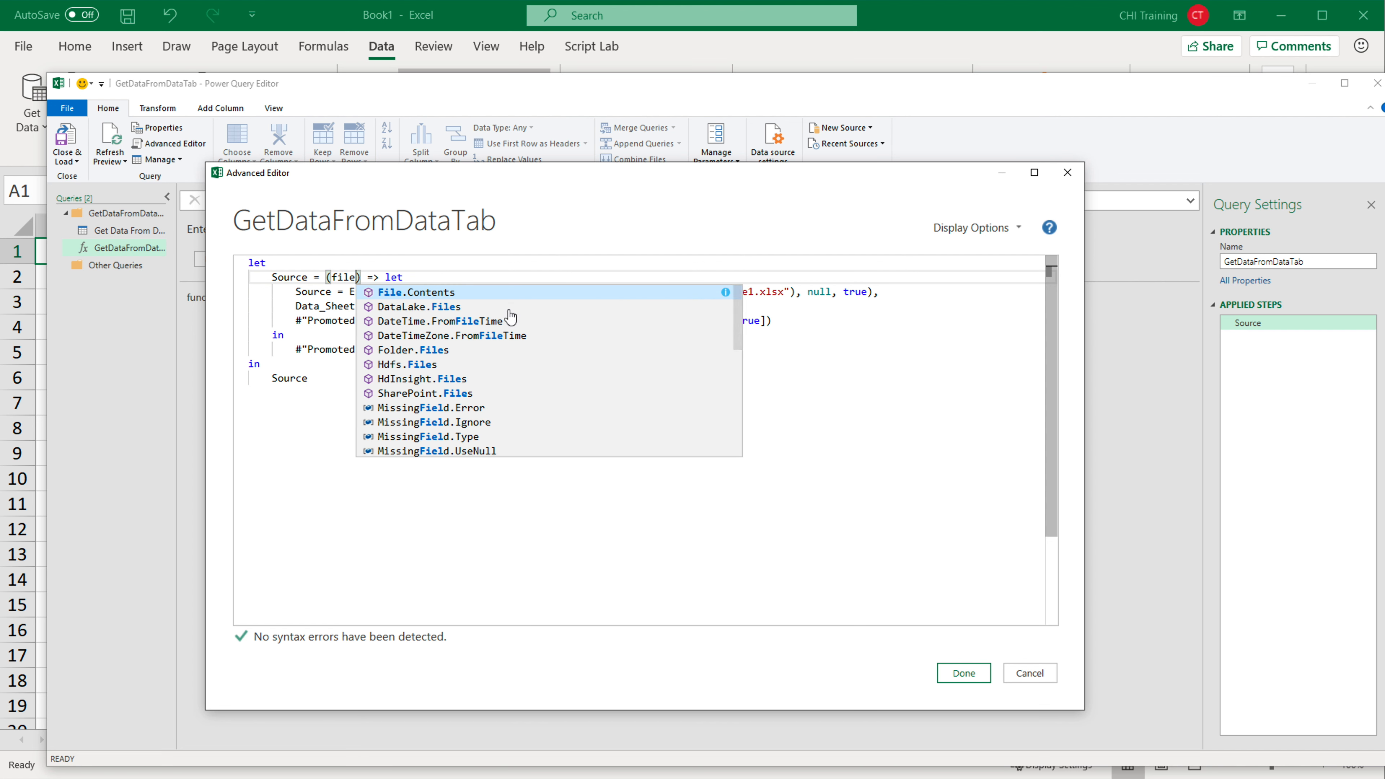
key(Escape)
Step: Replace the hard-coded file1.xlsx in the File.Contents path with the file parameter, concatenated after "C:\Excel Data\Combine Data\Basic\"
double_click(339, 276)
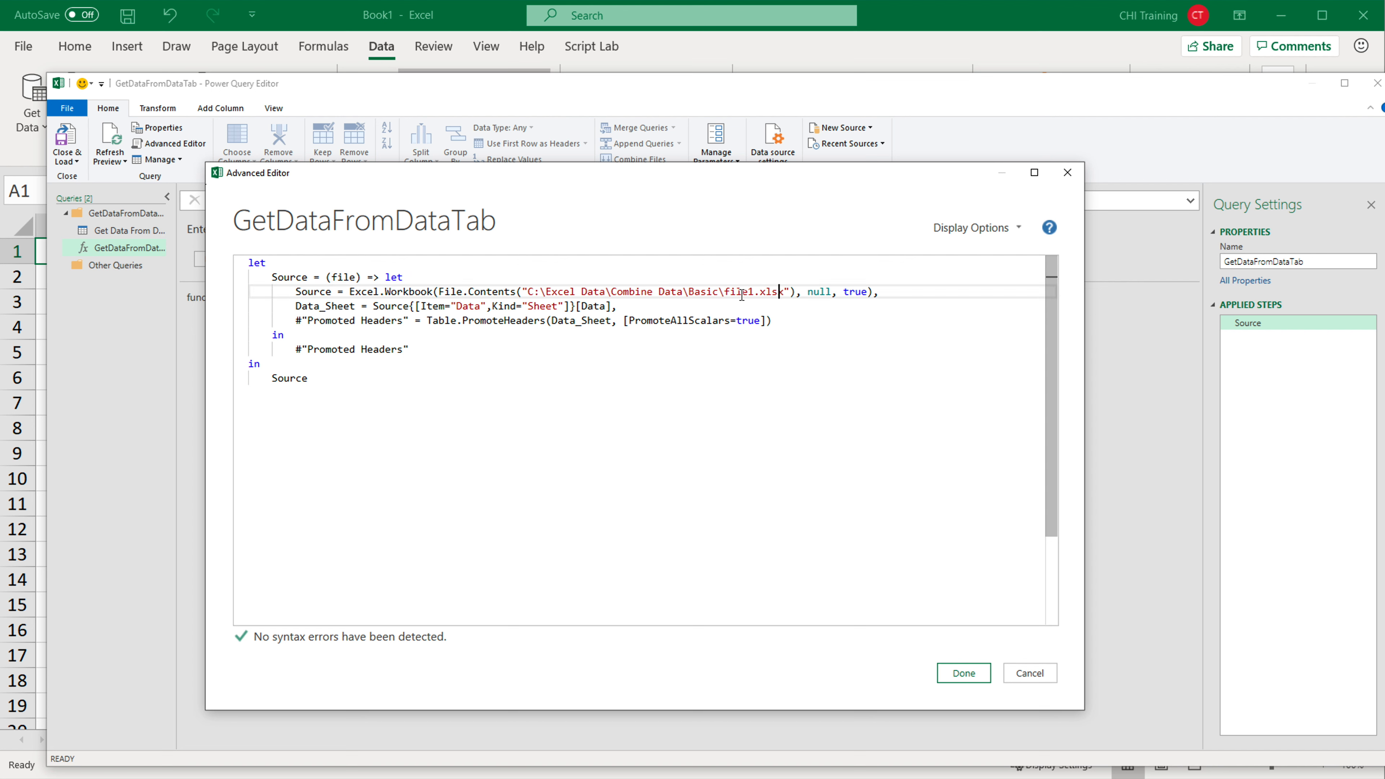
drag(783, 292, 727, 292)
key(BackSpace)
key(BackSpace)
key(BackSpace)
key(BackSpace)
key(BackSpace)
key(BackSpace)
key(BackSpace)
key(BackSpace)
key(BackSpace)
key(BackSpace)
key(Right)
text(& )
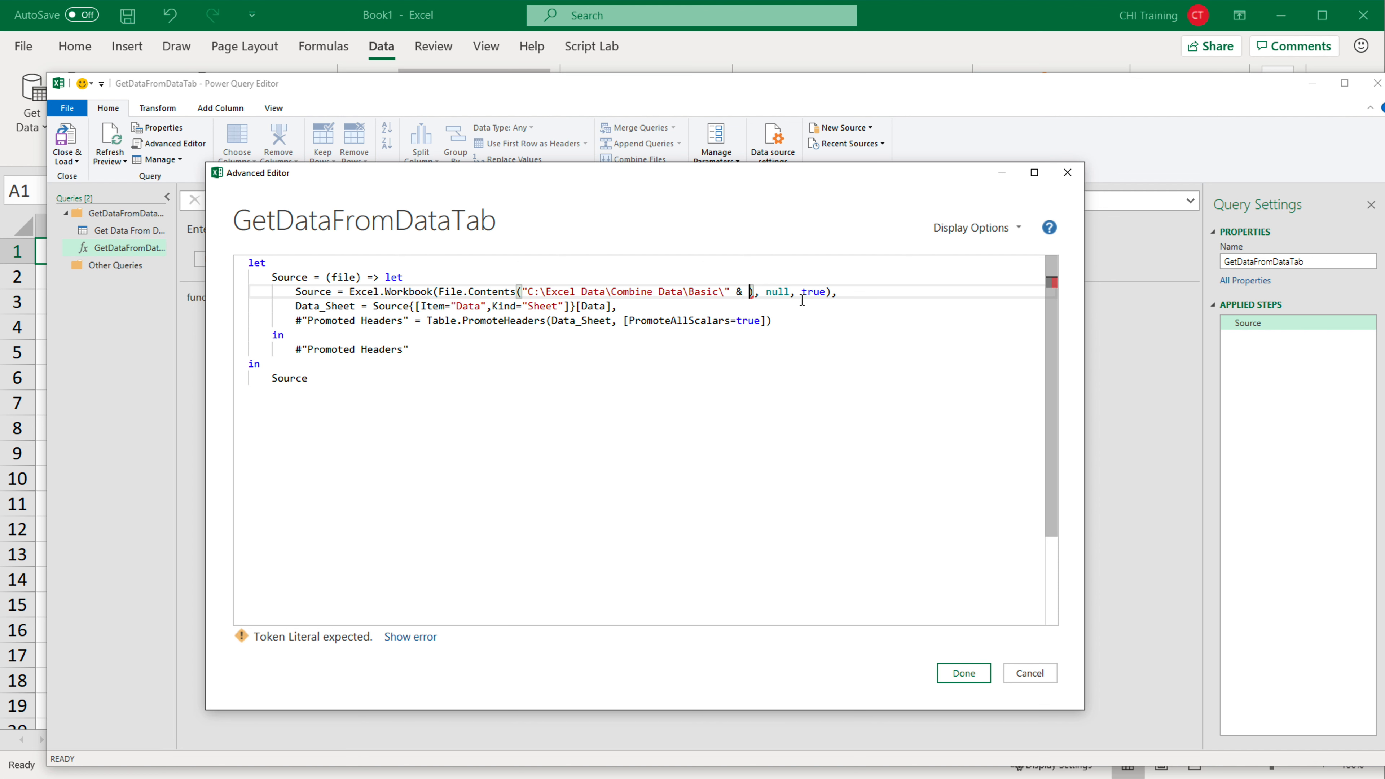
text(file)
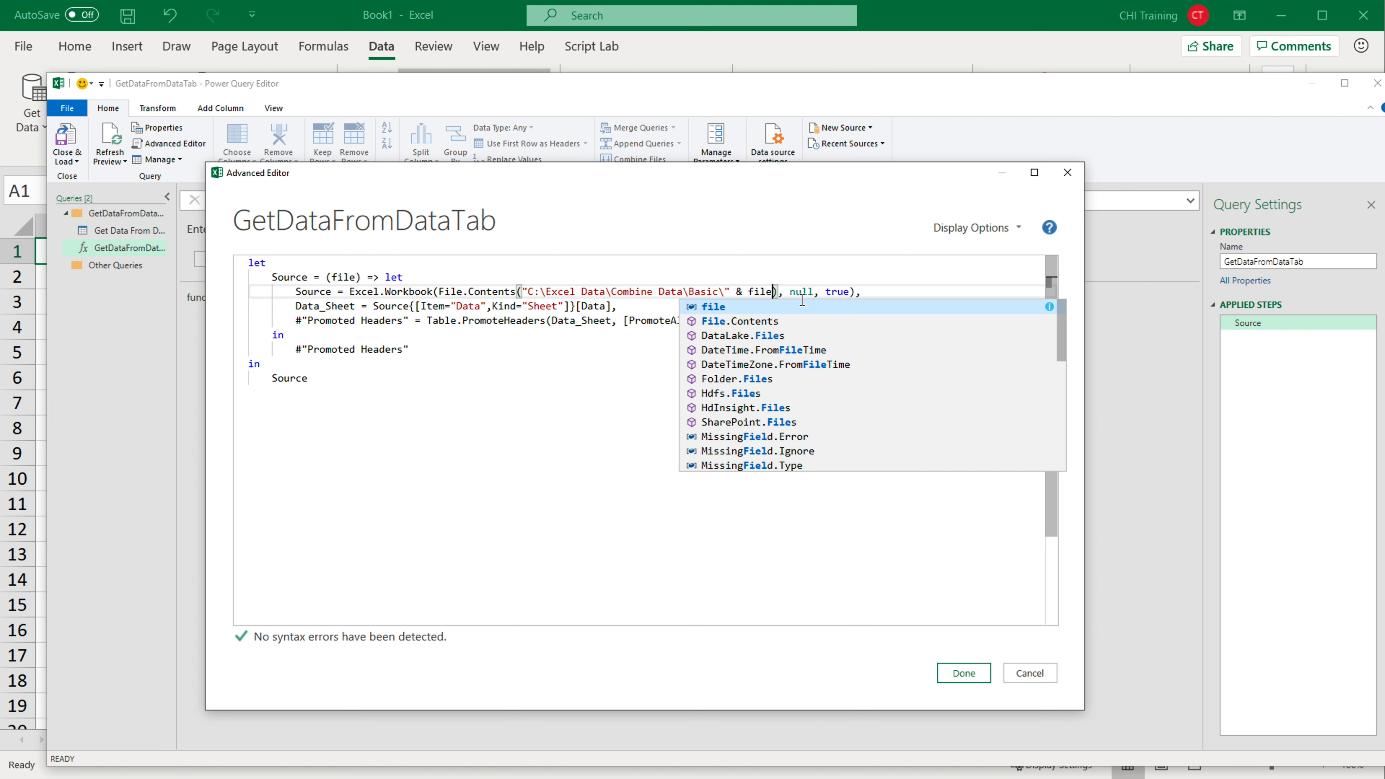
click(487, 273)
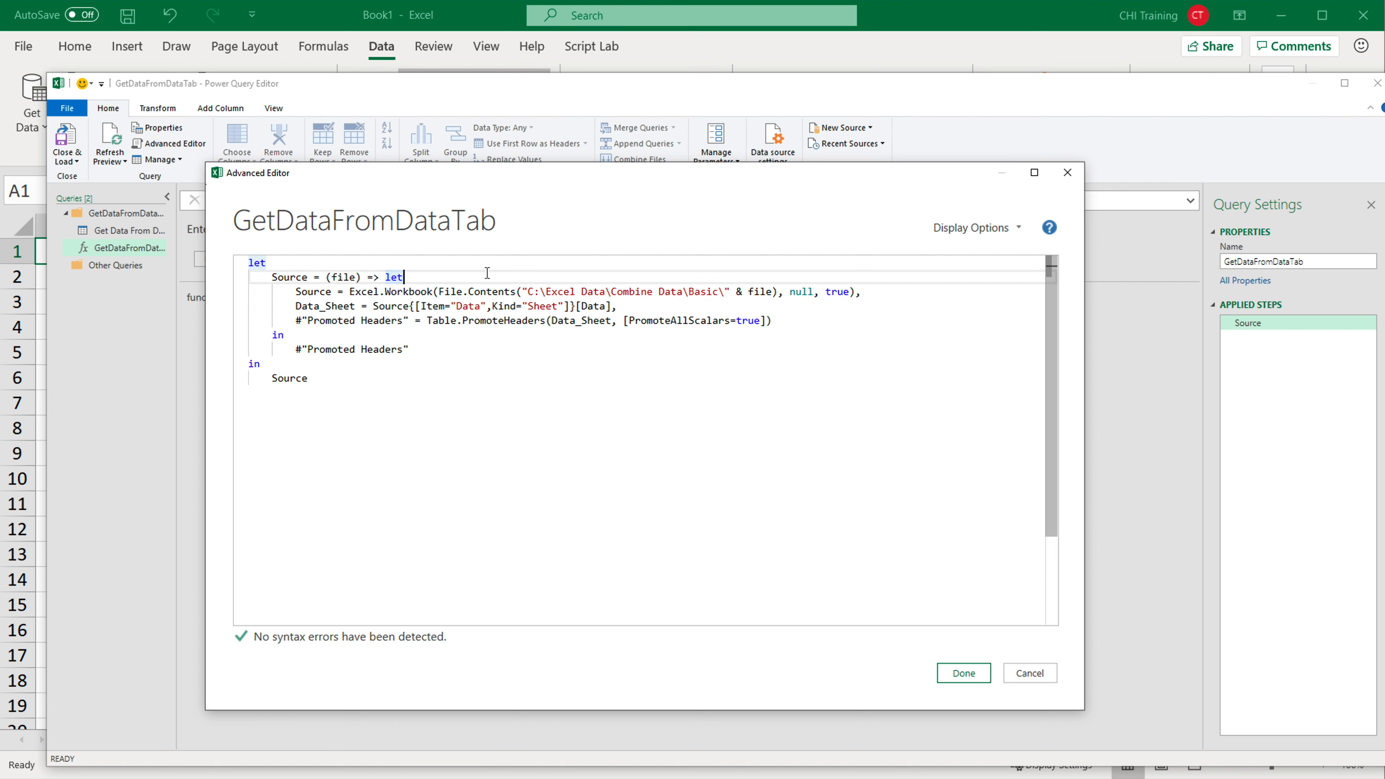
Step: Check the file parameter against its use after the folder path and save the function's code
double_click(334, 273)
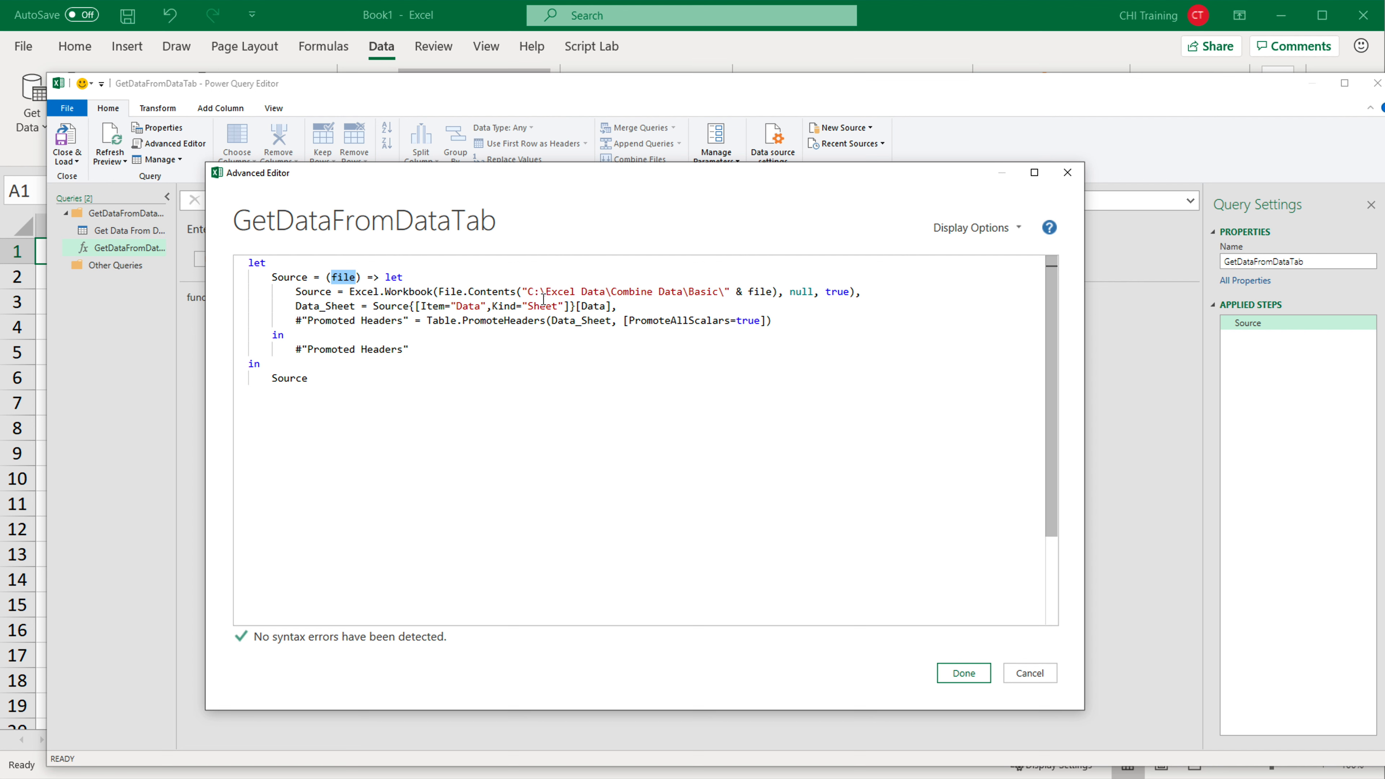
drag(525, 293, 738, 292)
double_click(764, 292)
double_click(344, 277)
key(Delete)
click(433, 377)
click(963, 674)
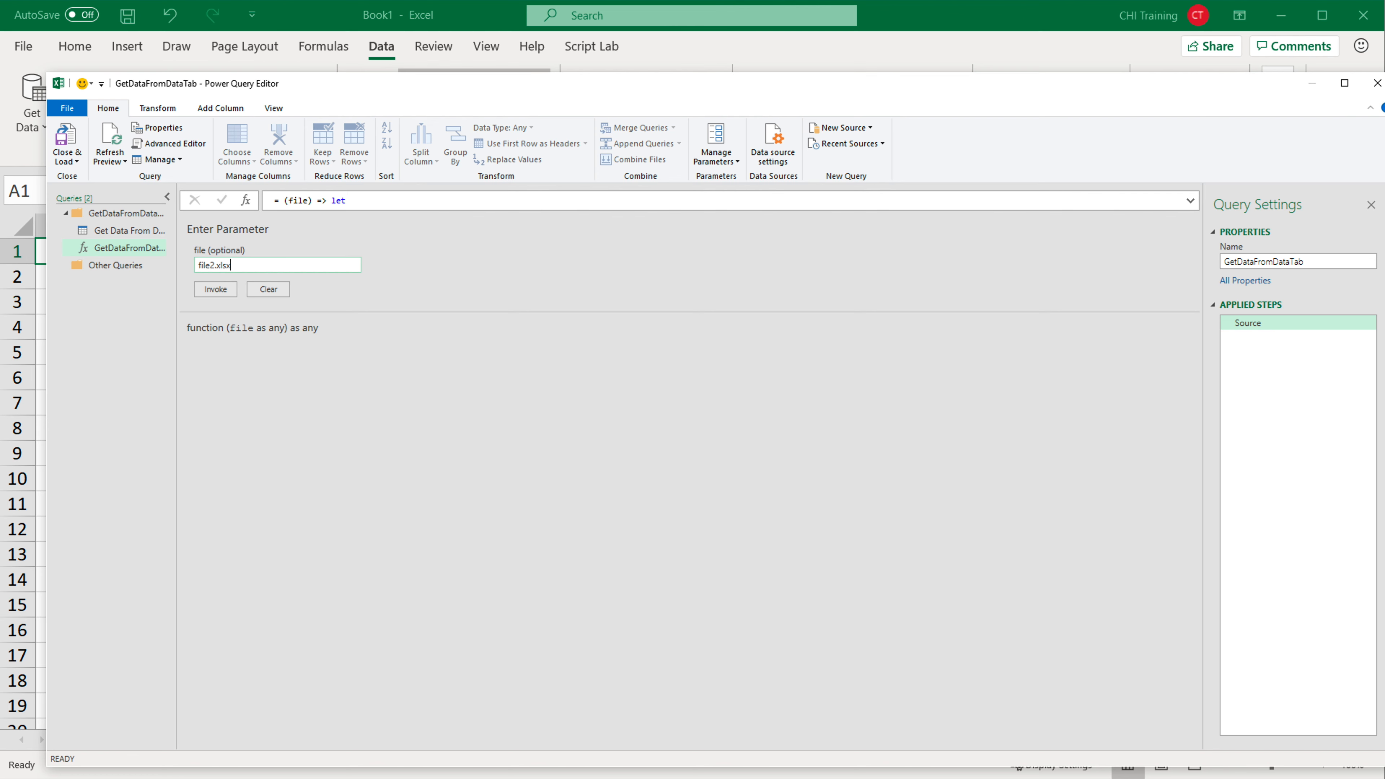
Step: Test the function by invoking it with file2.xlsx, checking the file name in the Basic folder
key(alt+Tab)
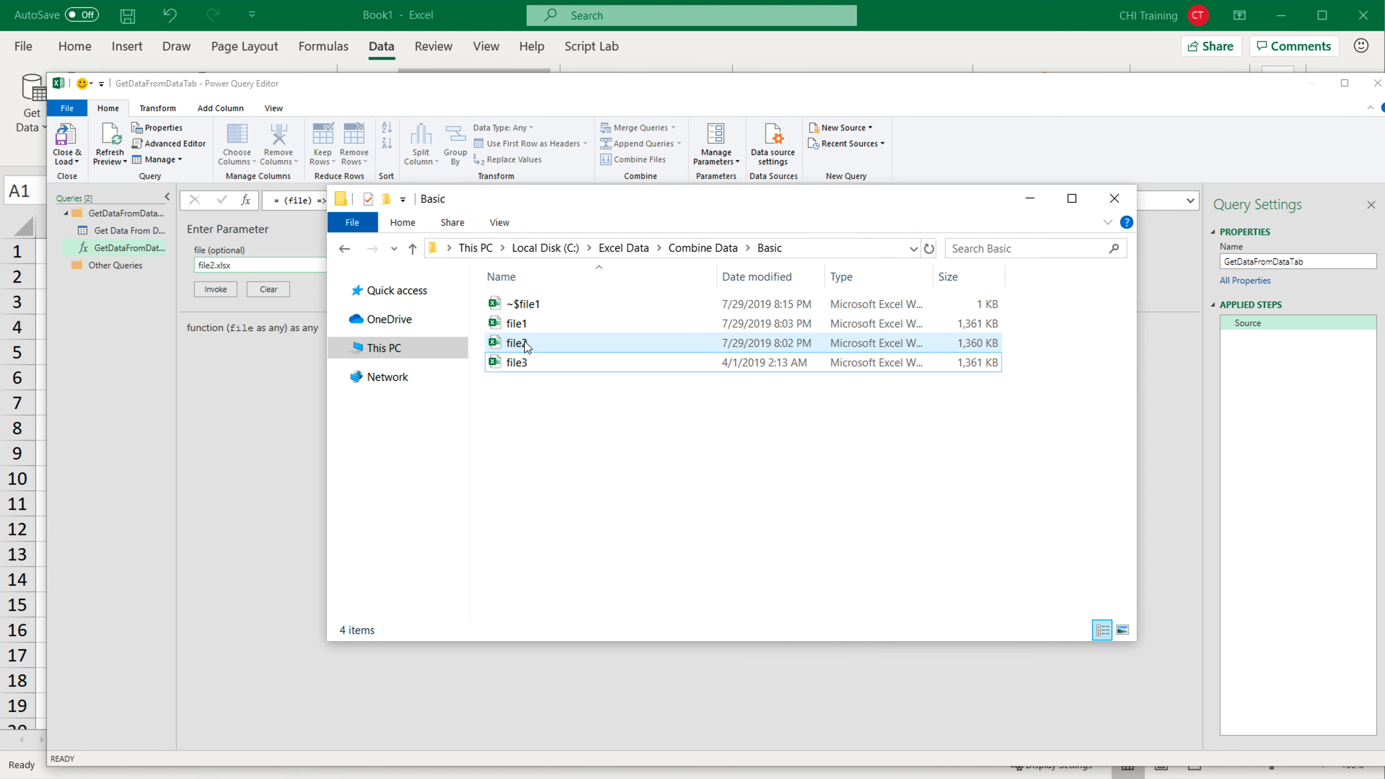
click(288, 391)
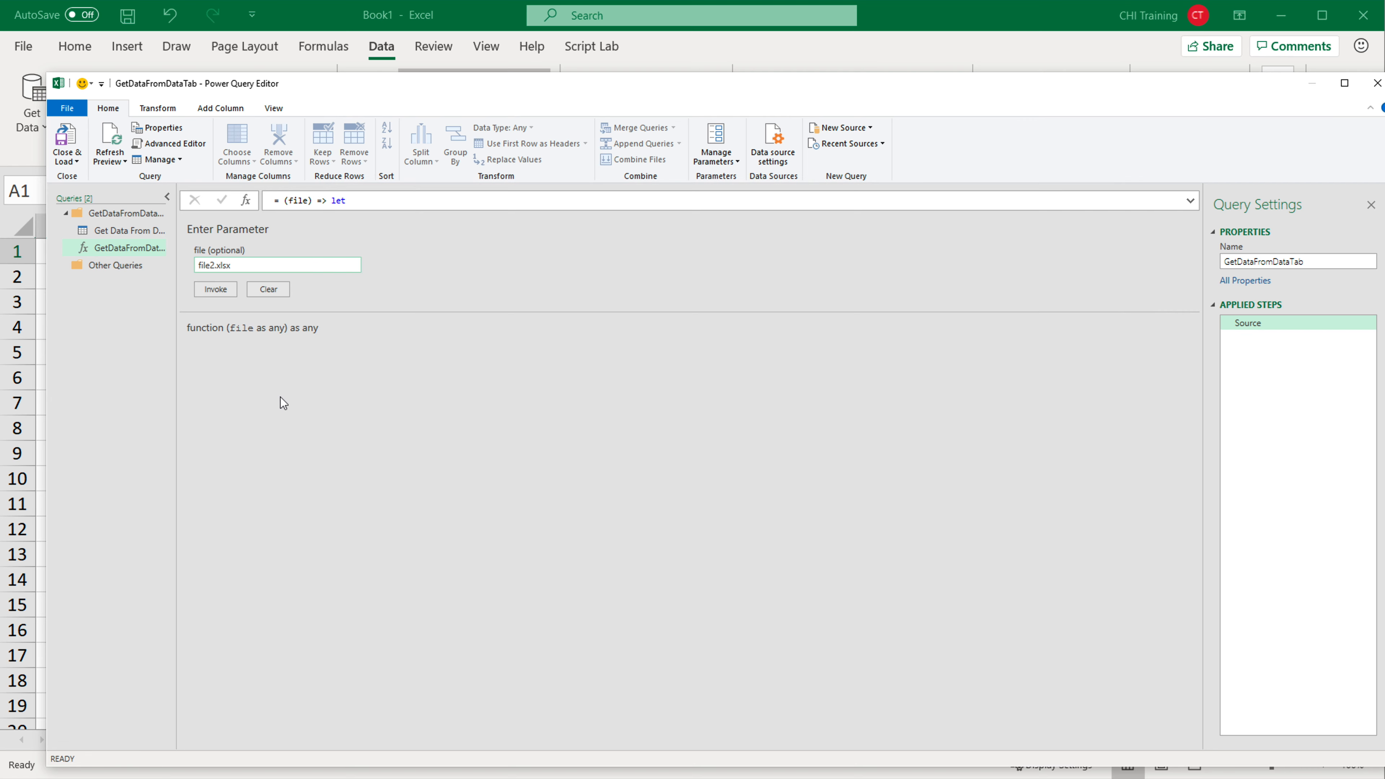
click(212, 294)
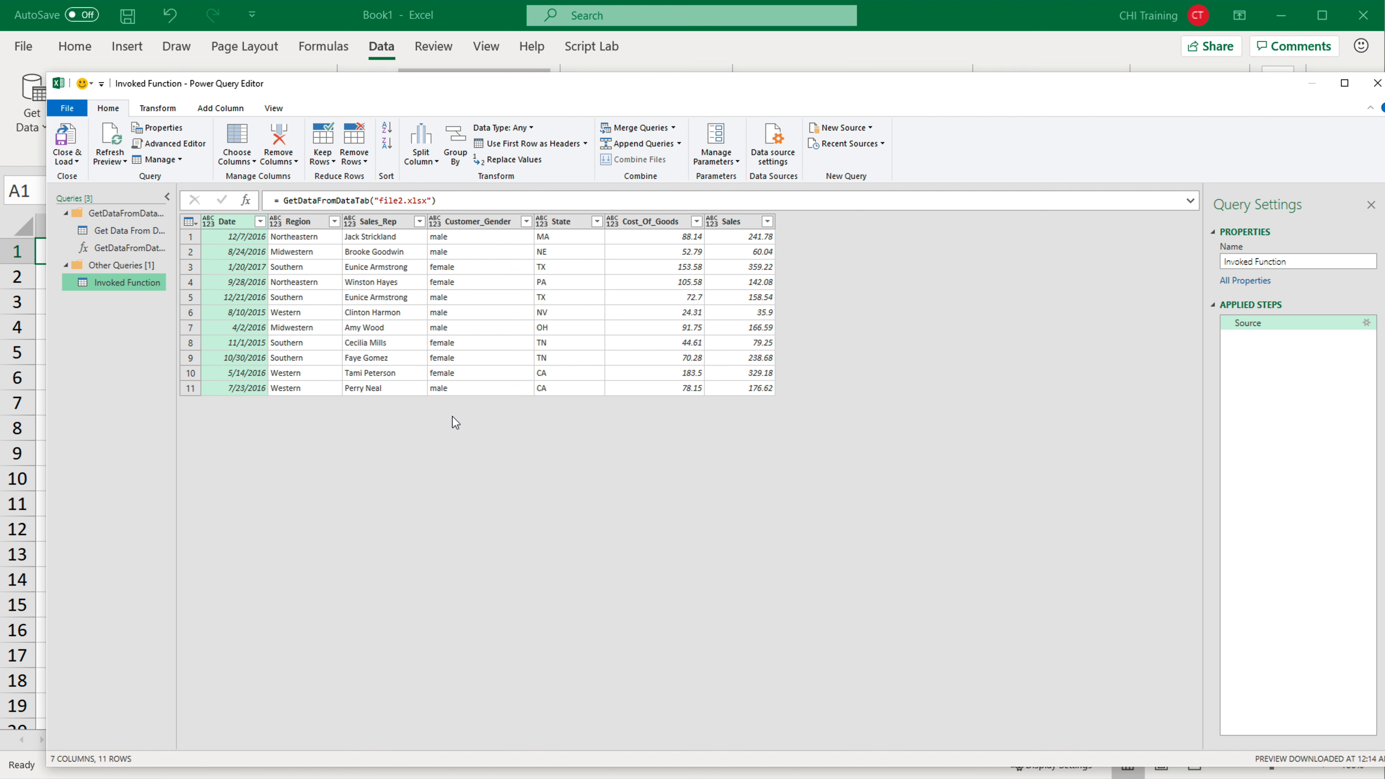
Step: Invoke the GetDataFromDataTab function again with file3.xlsx and compare the two invoked results
click(137, 250)
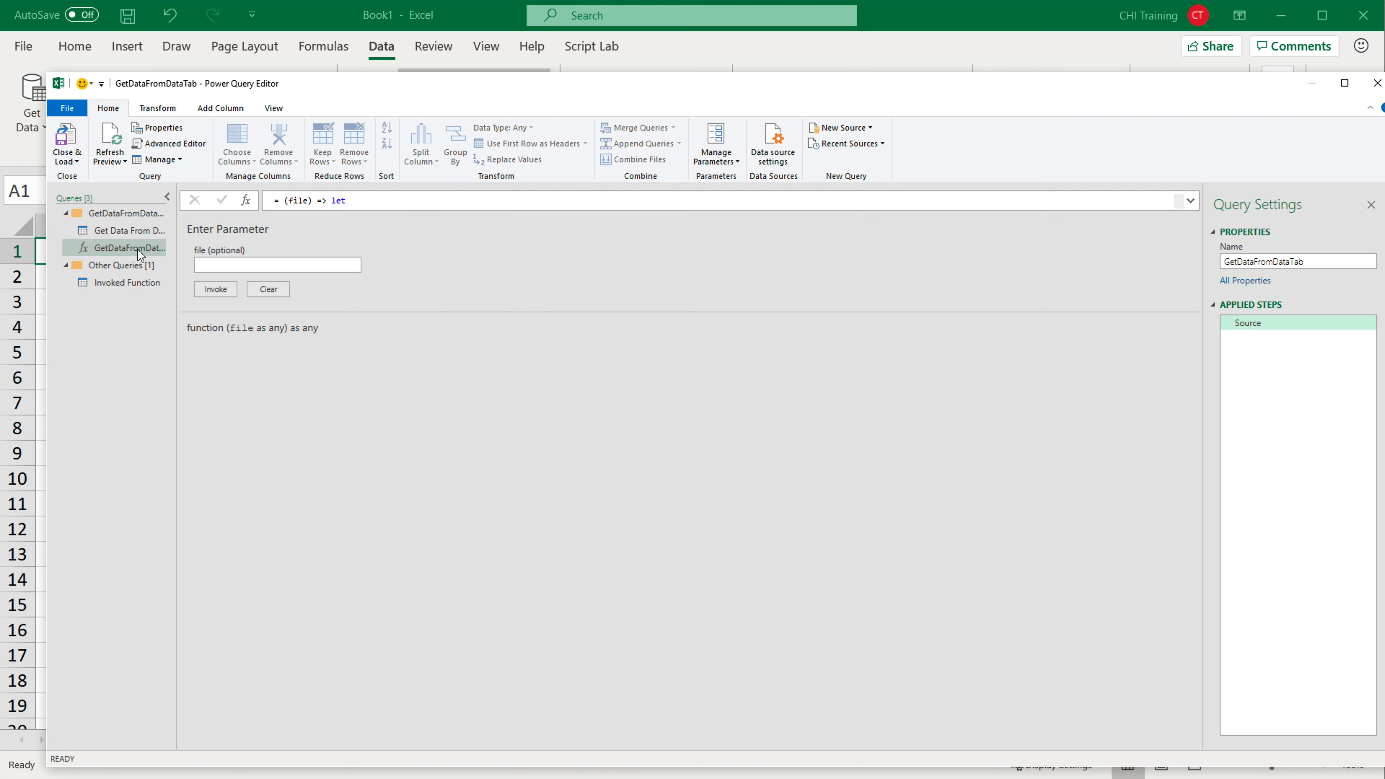
click(219, 264)
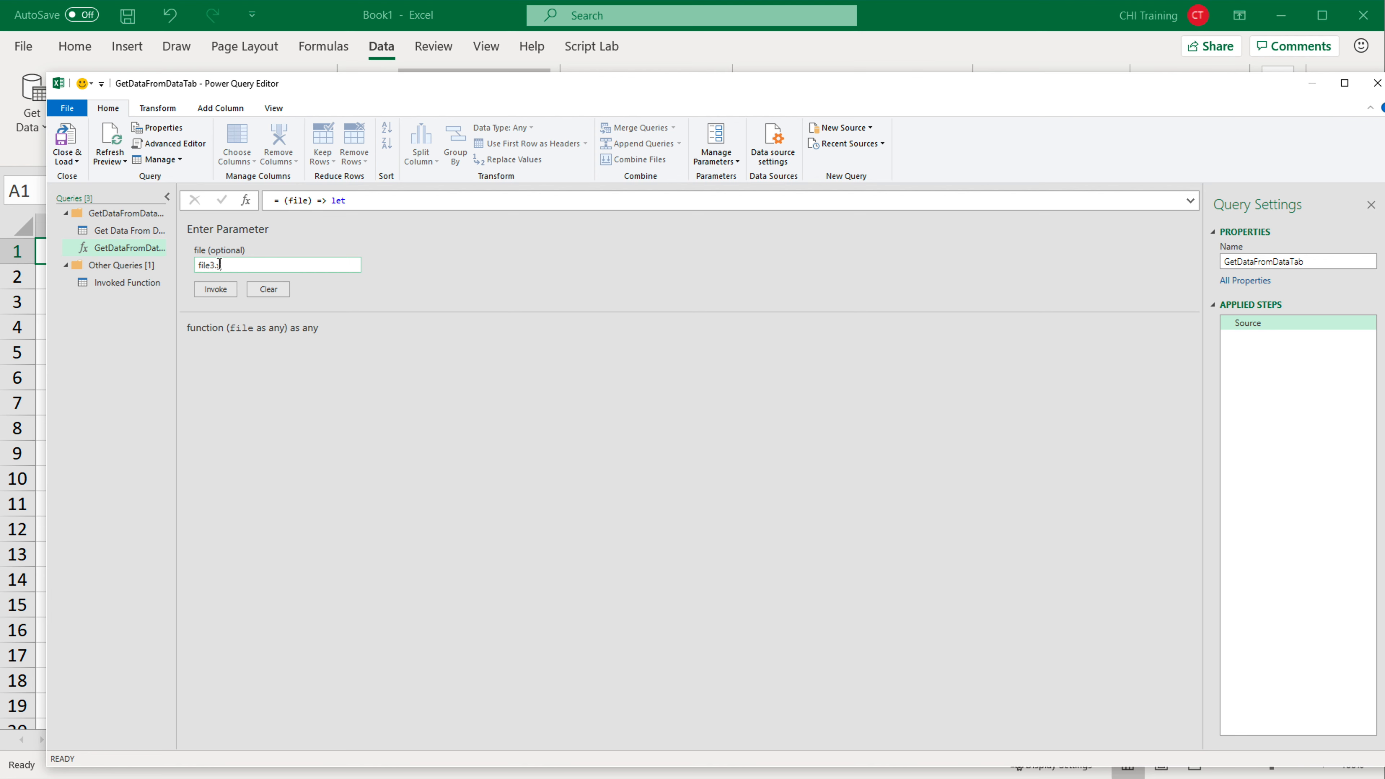
click(215, 290)
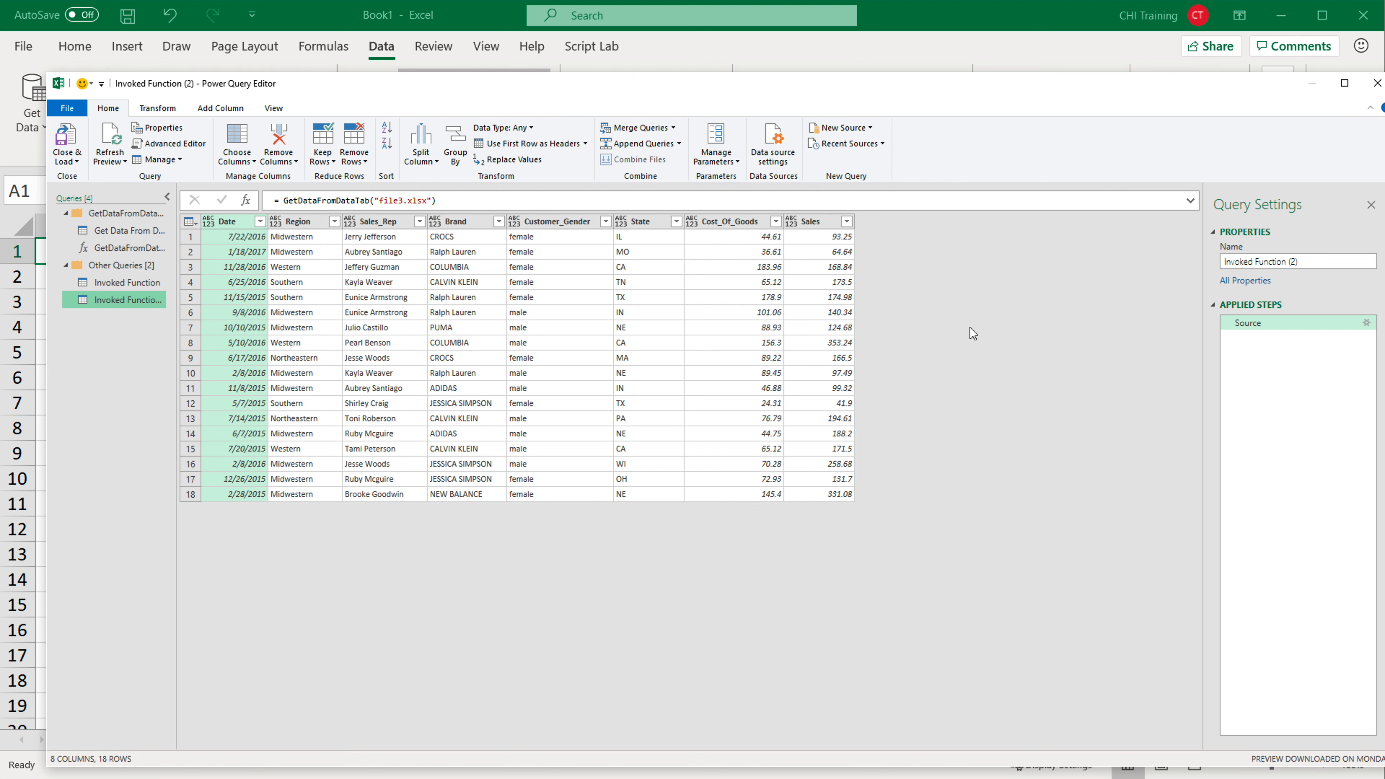
click(143, 282)
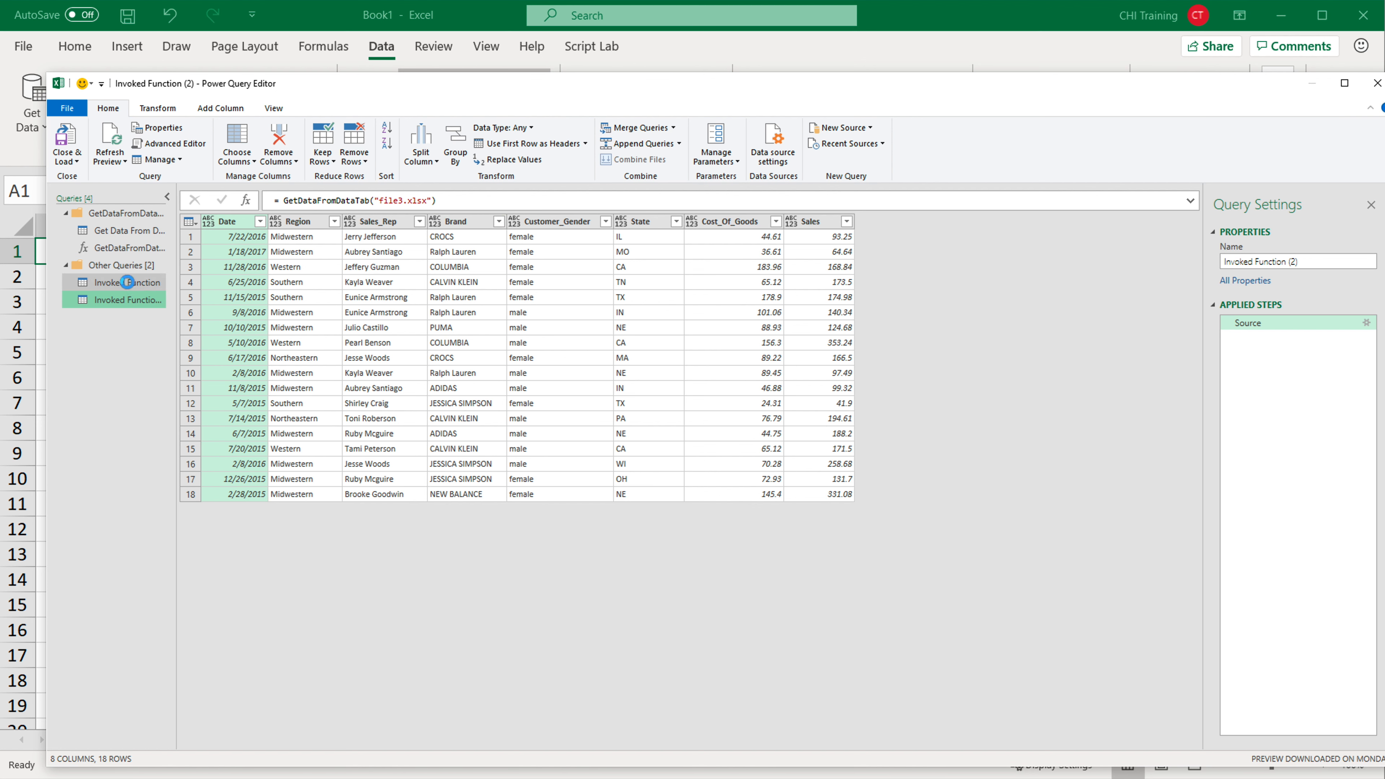
click(121, 295)
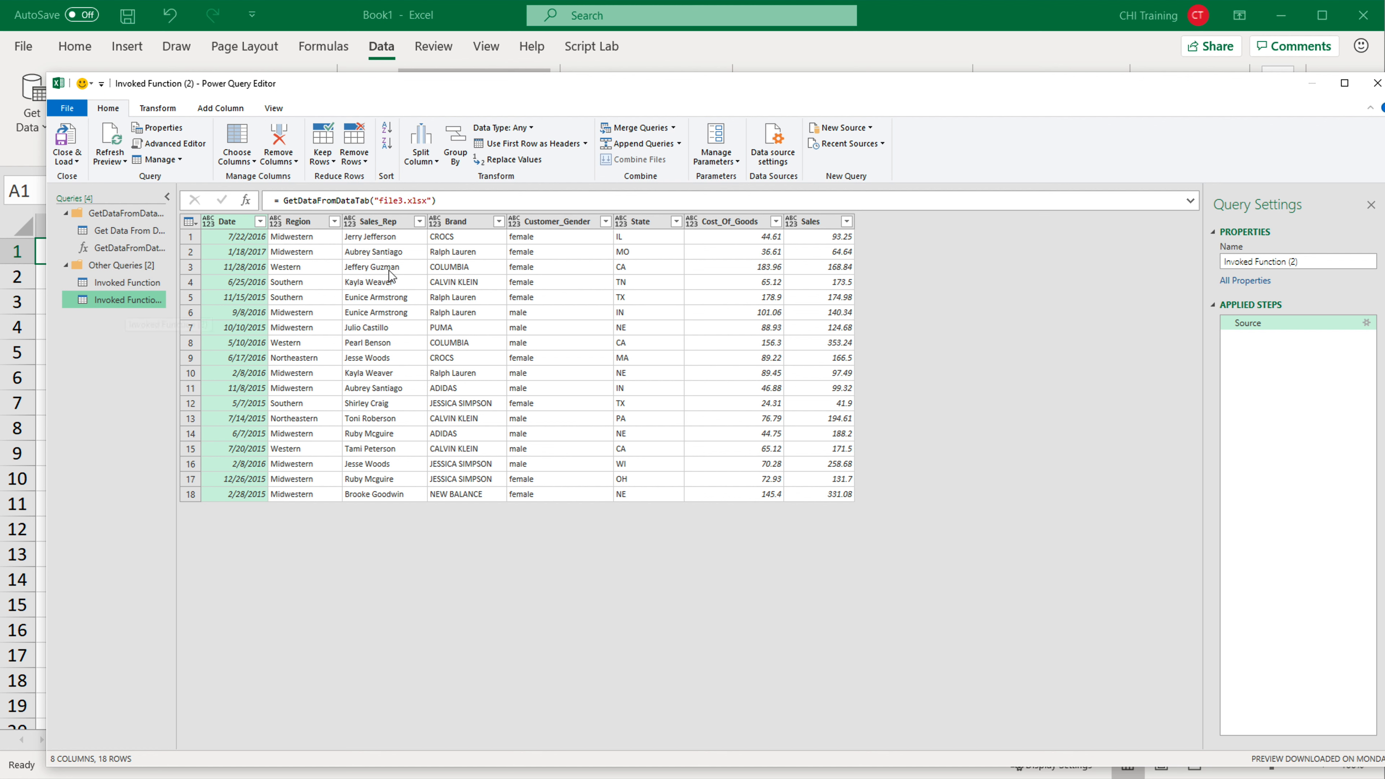
Step: Delete both Invoked Function test queries
right_click(114, 299)
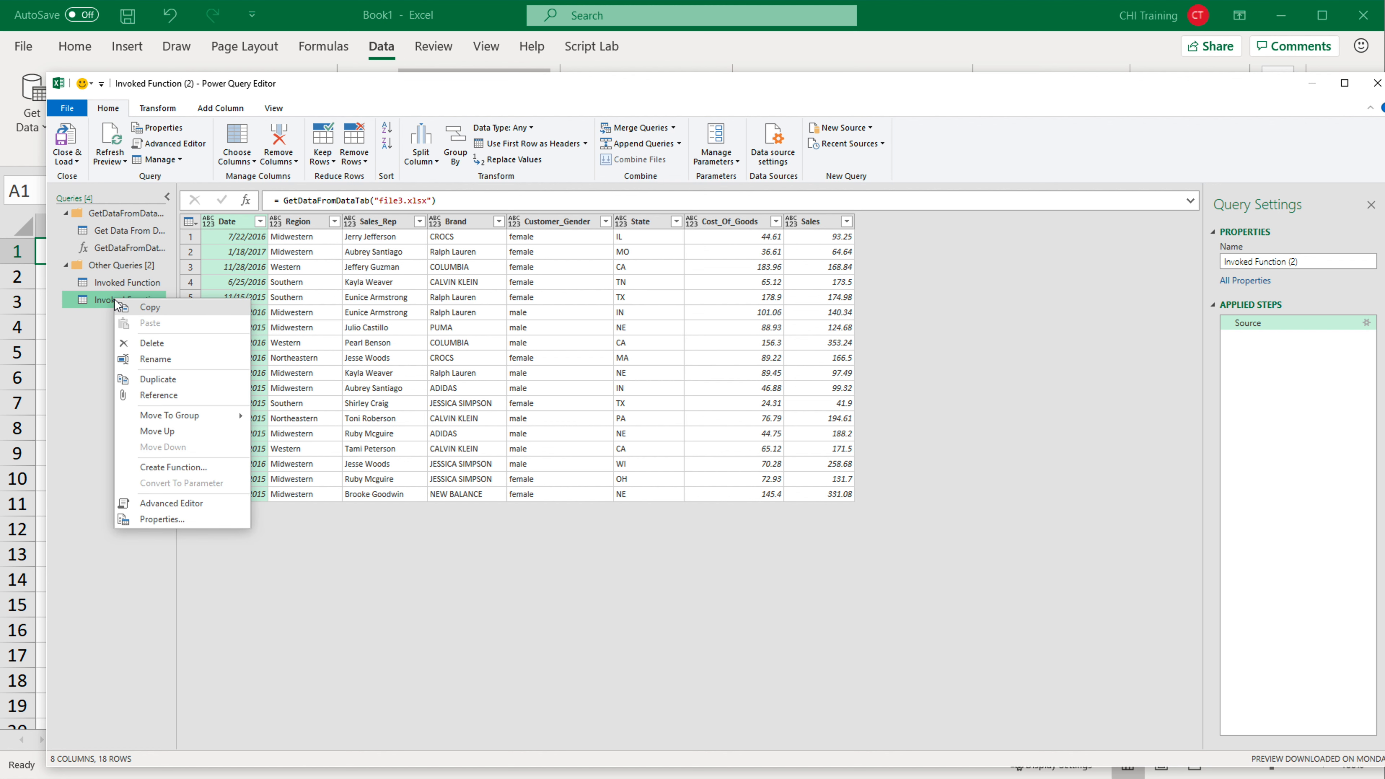
click(177, 347)
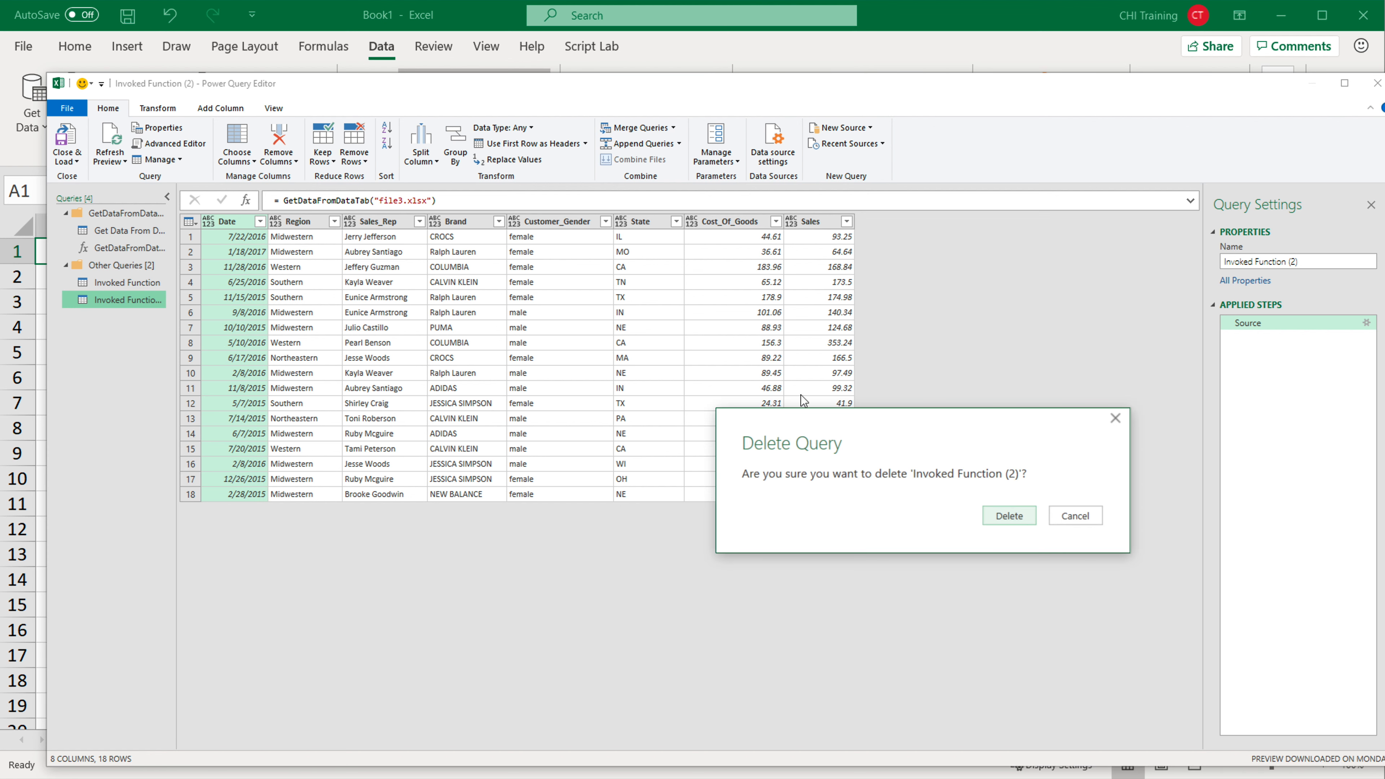
click(1008, 516)
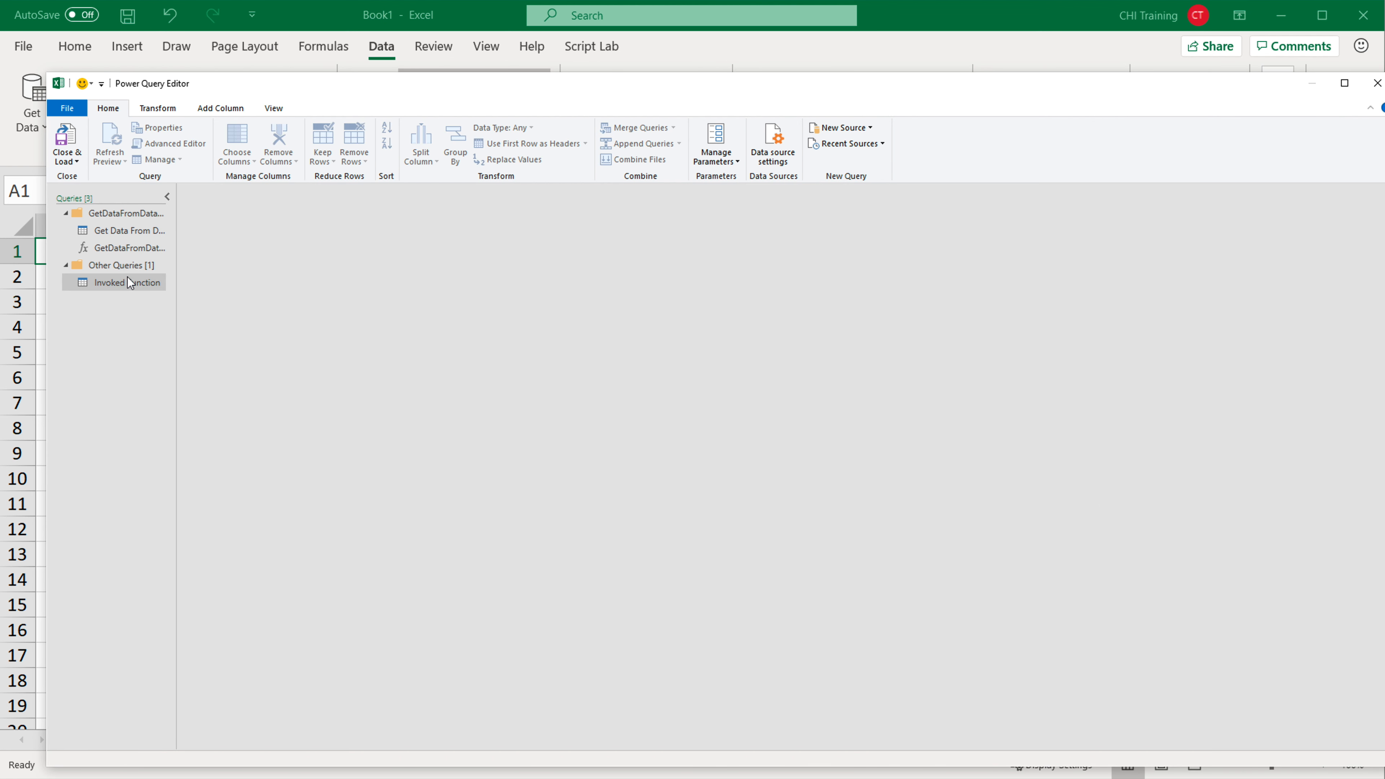
right_click(128, 277)
click(194, 326)
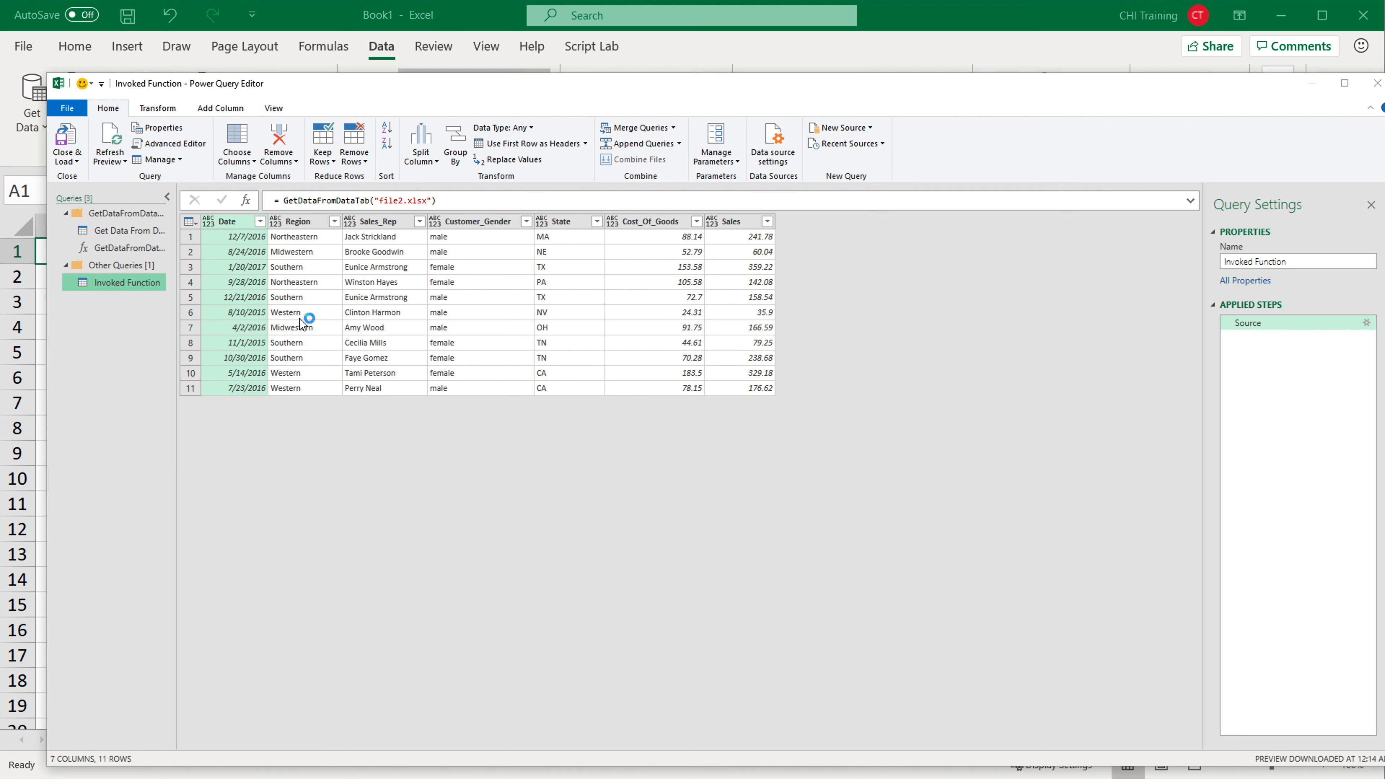
click(1024, 520)
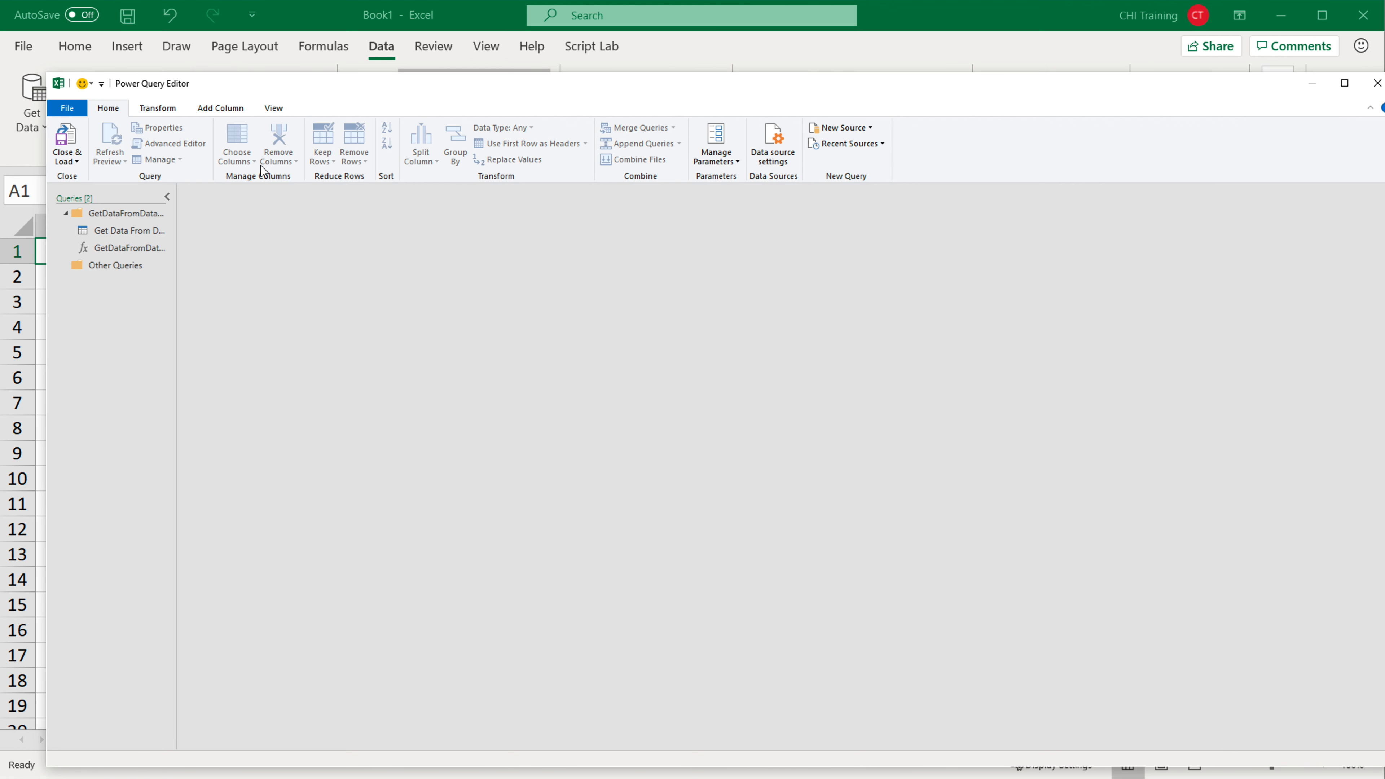
Step: Return to the GetDataFromDataTab function, then close the query editor and load the changes to the workbook
click(127, 242)
click(220, 266)
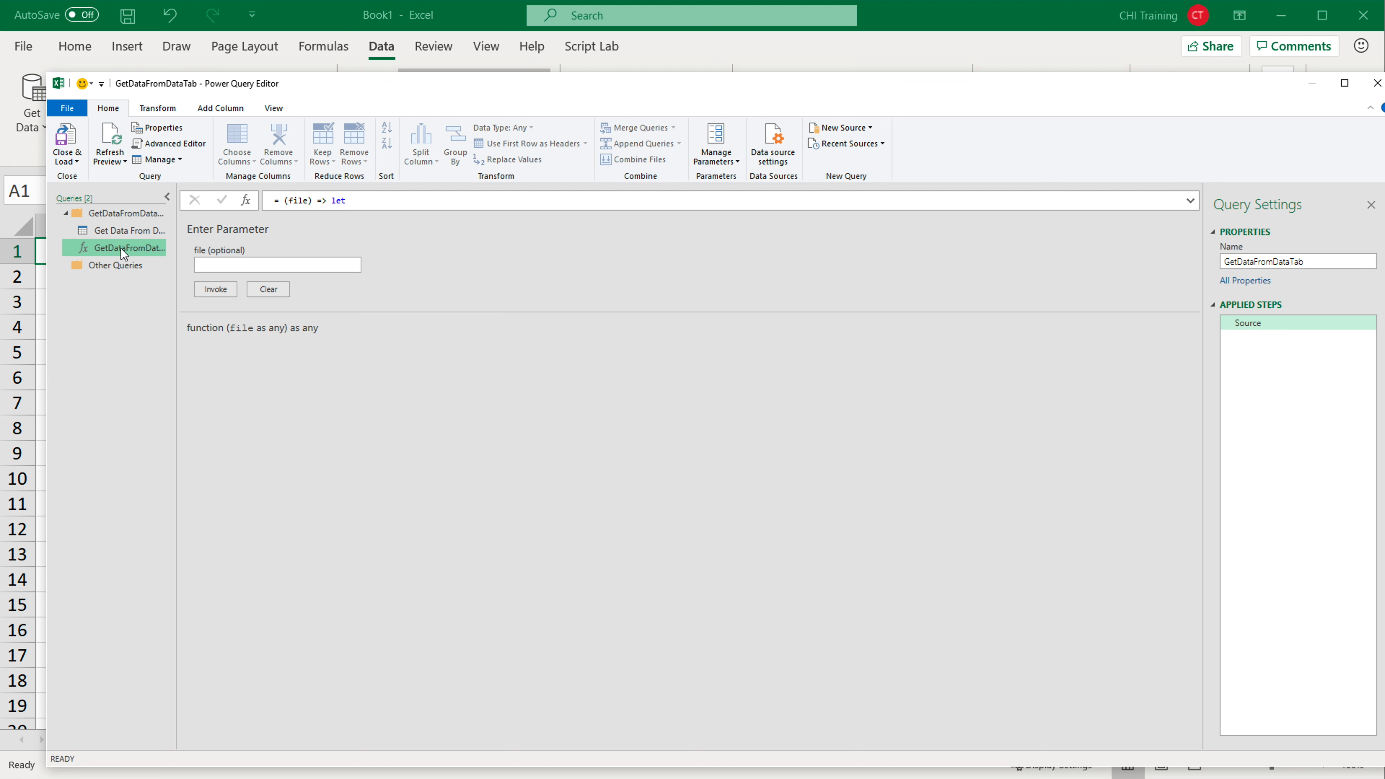
click(76, 161)
click(98, 176)
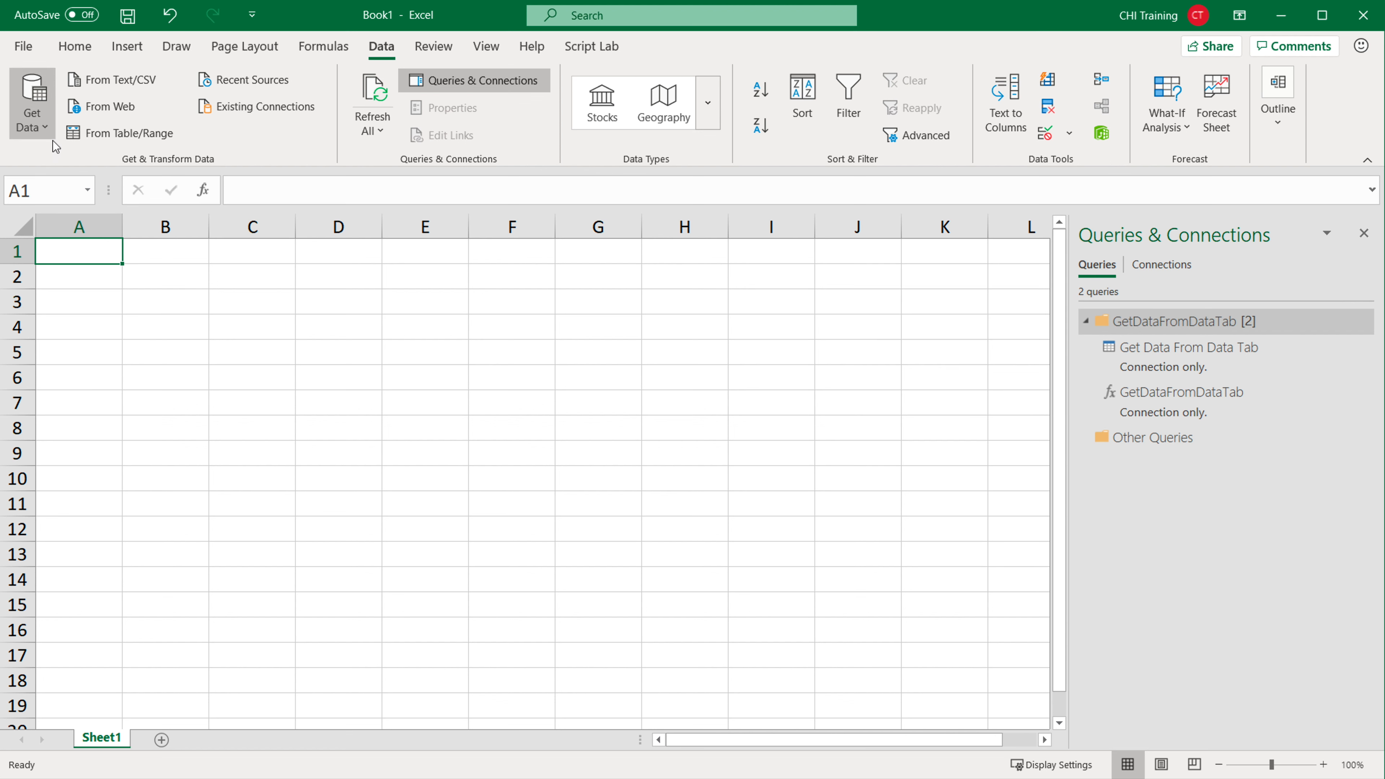
Step: Import the folder C:\Excel Data\Combine Data\Basic as a new query and open it in the query editor for transformation
click(41, 128)
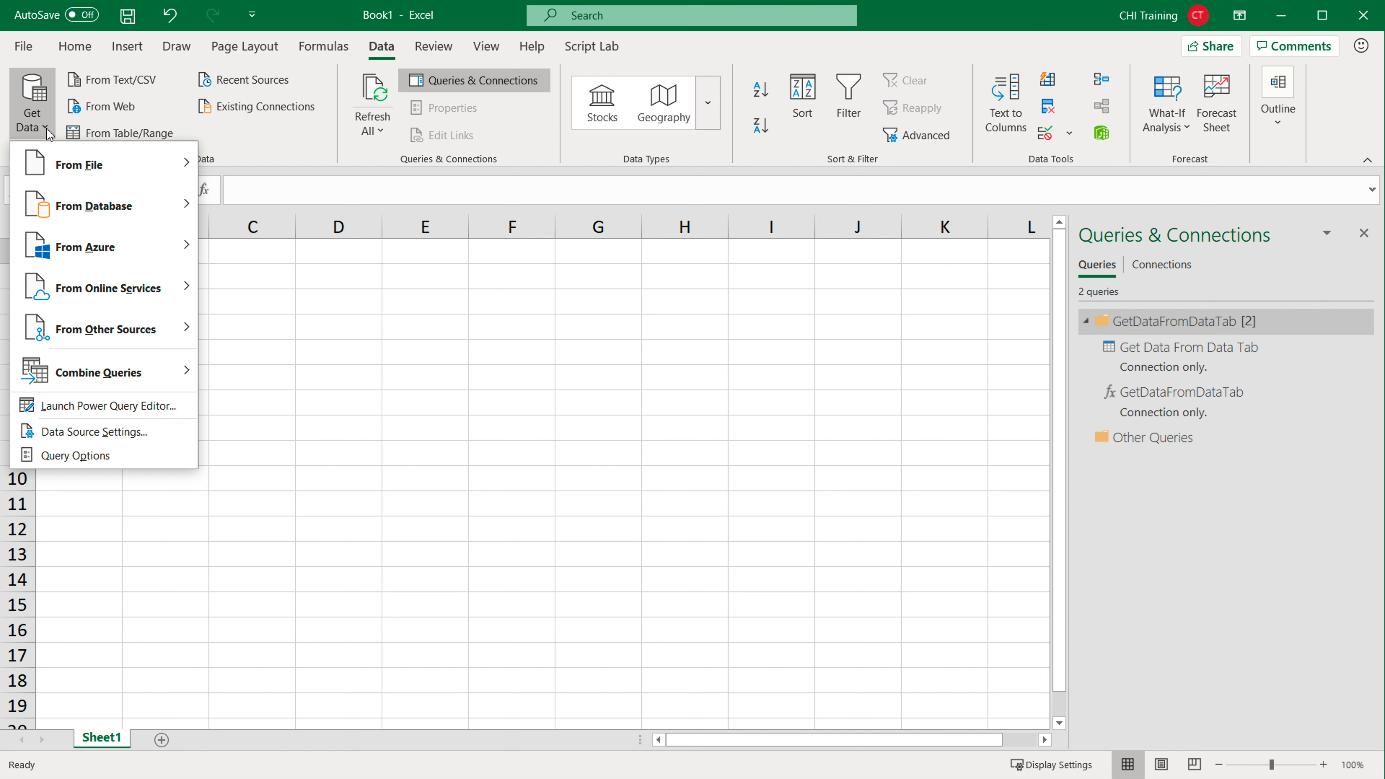
mouse_move(104, 151)
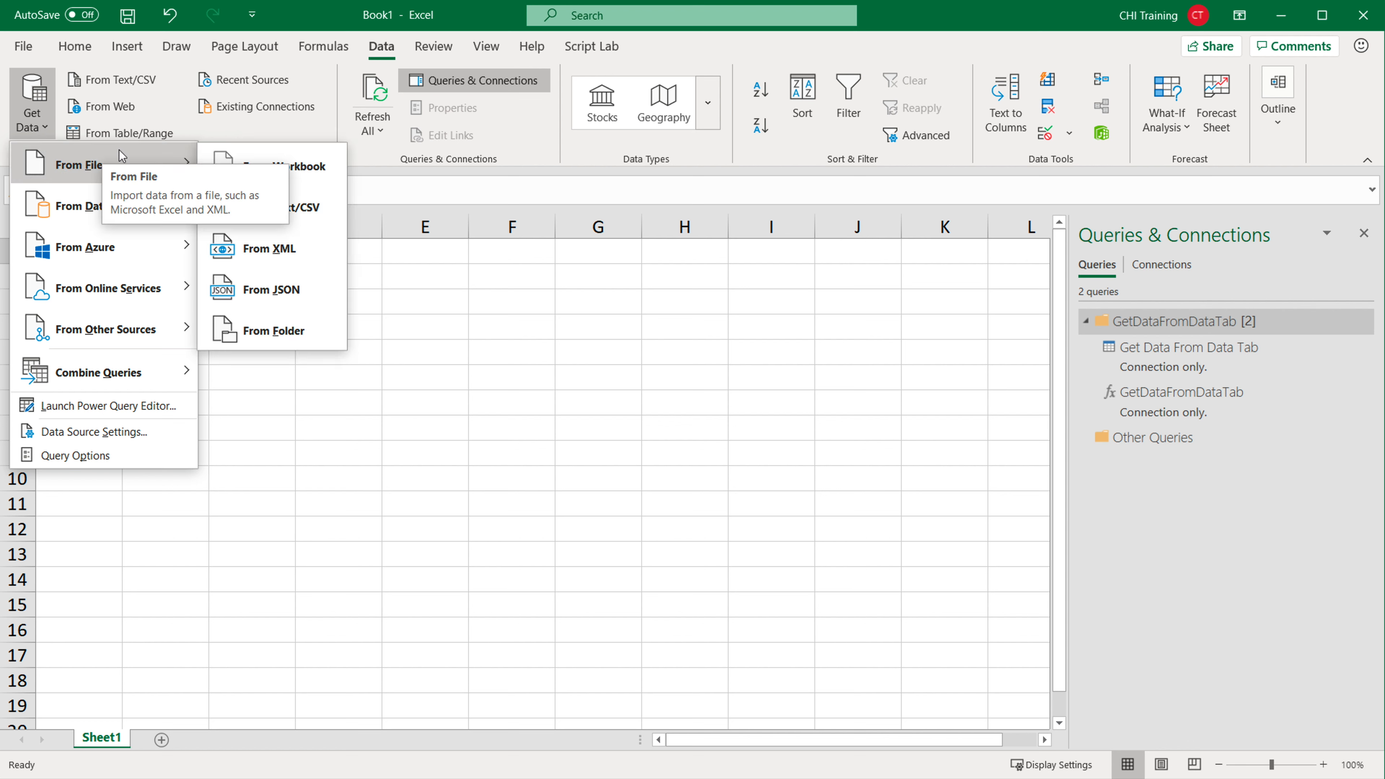
click(279, 339)
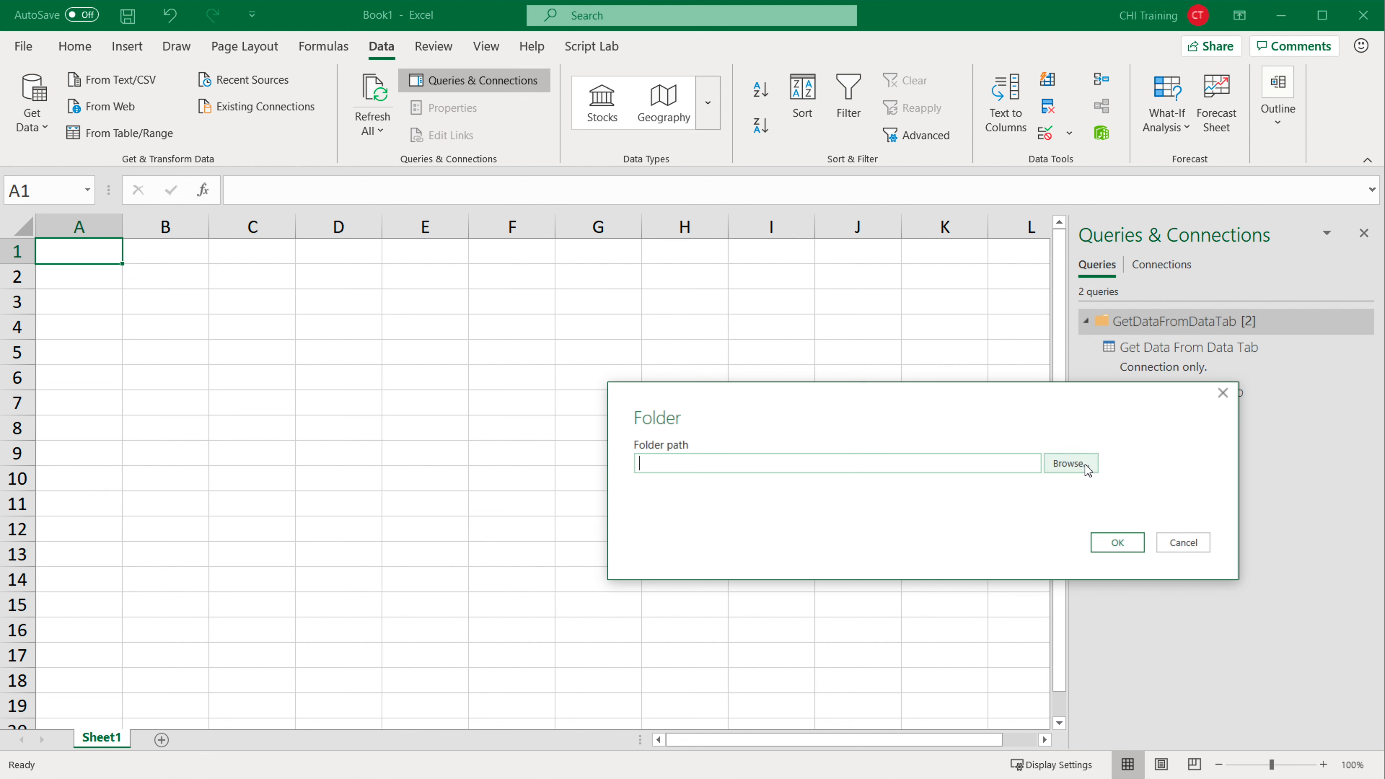
click(1068, 464)
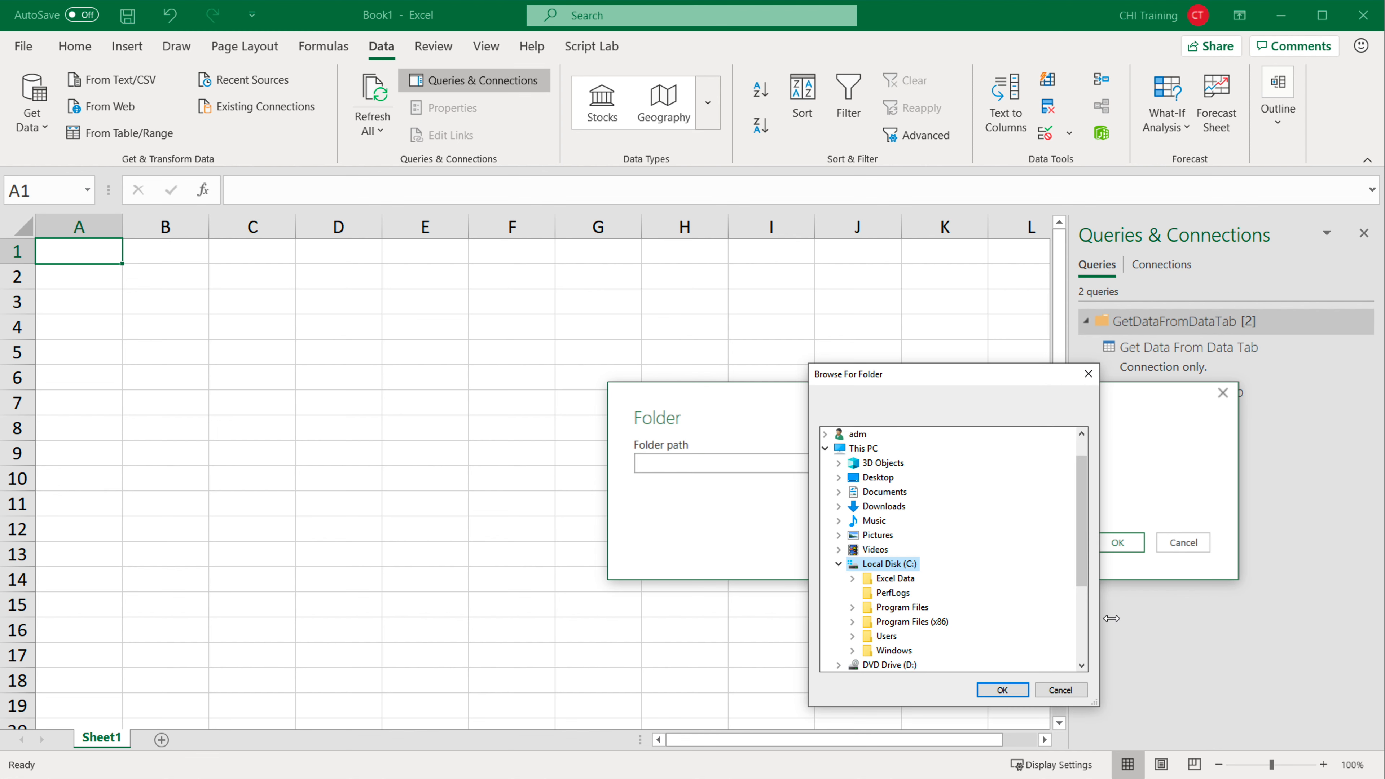
click(901, 582)
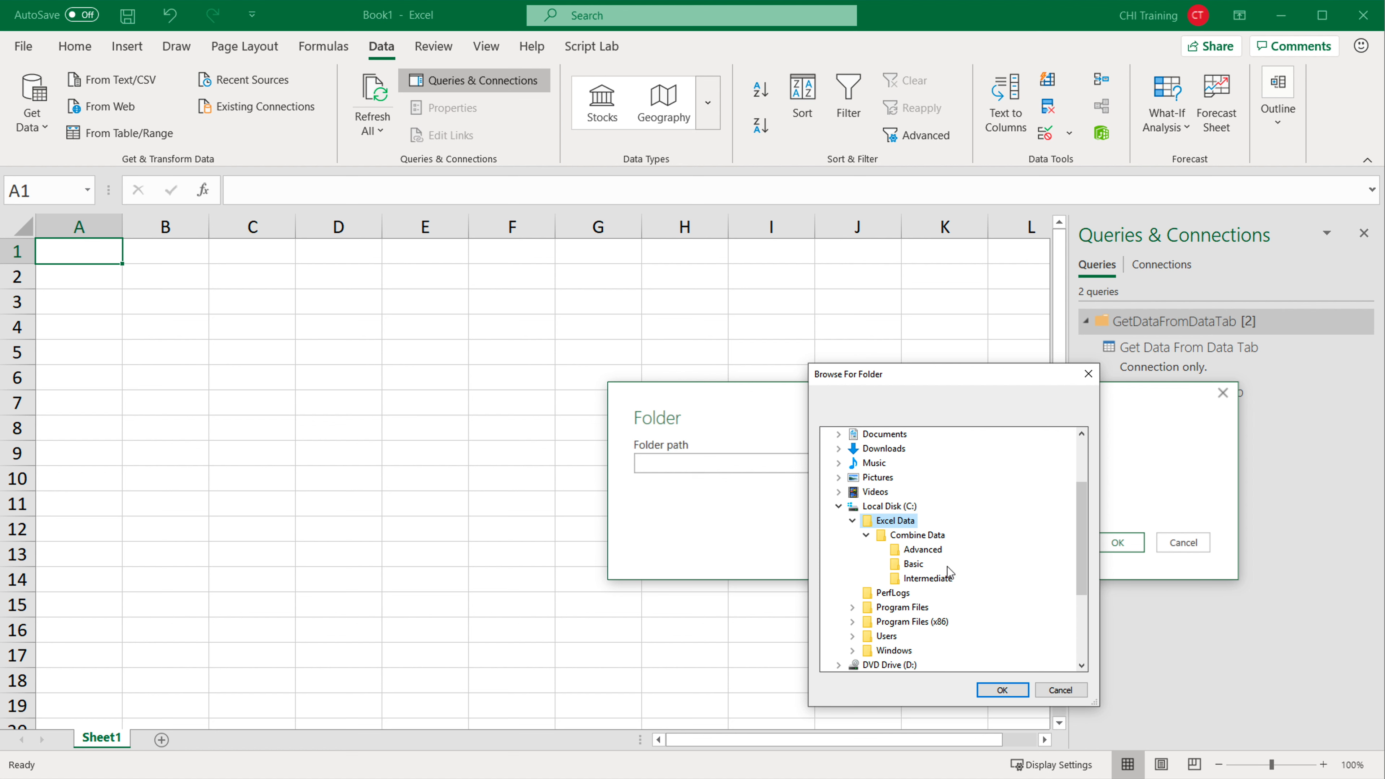
click(916, 565)
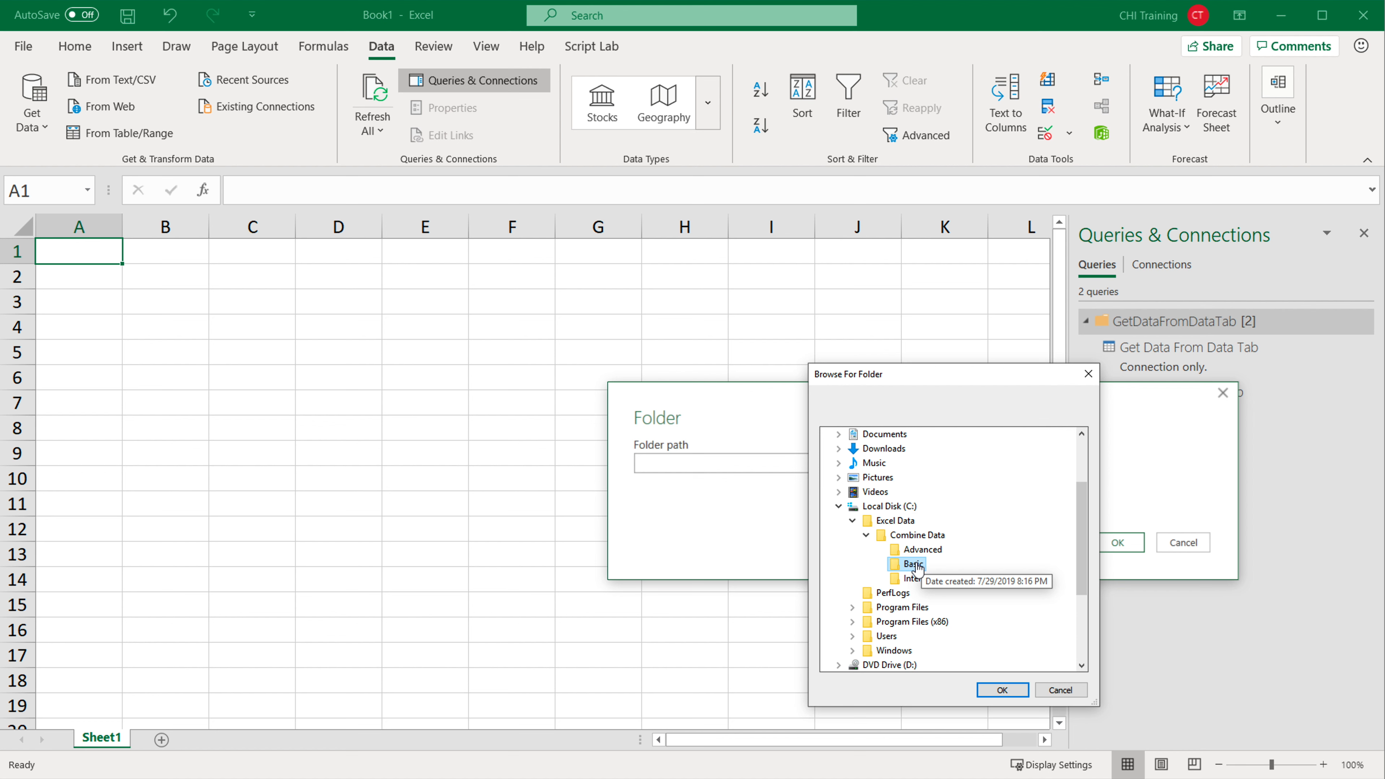
key(Return)
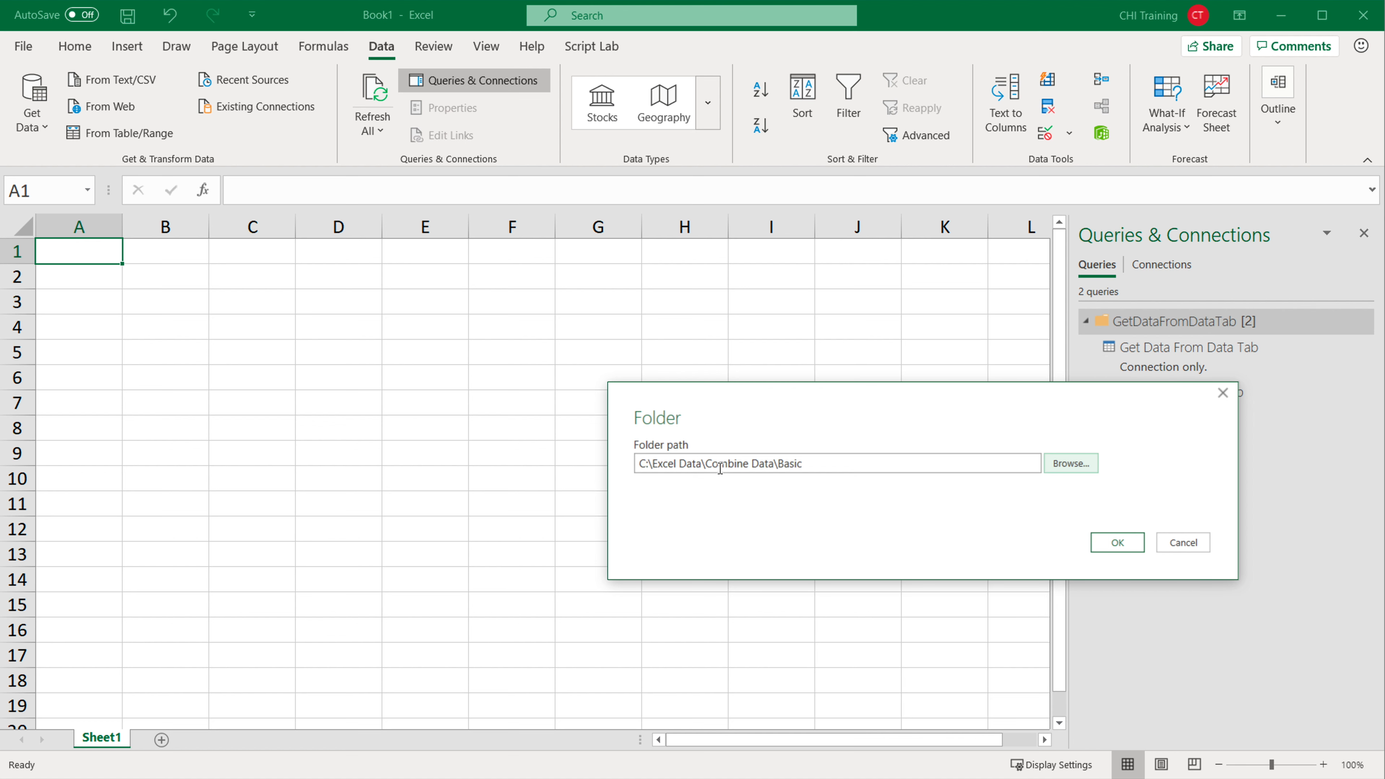
click(1118, 543)
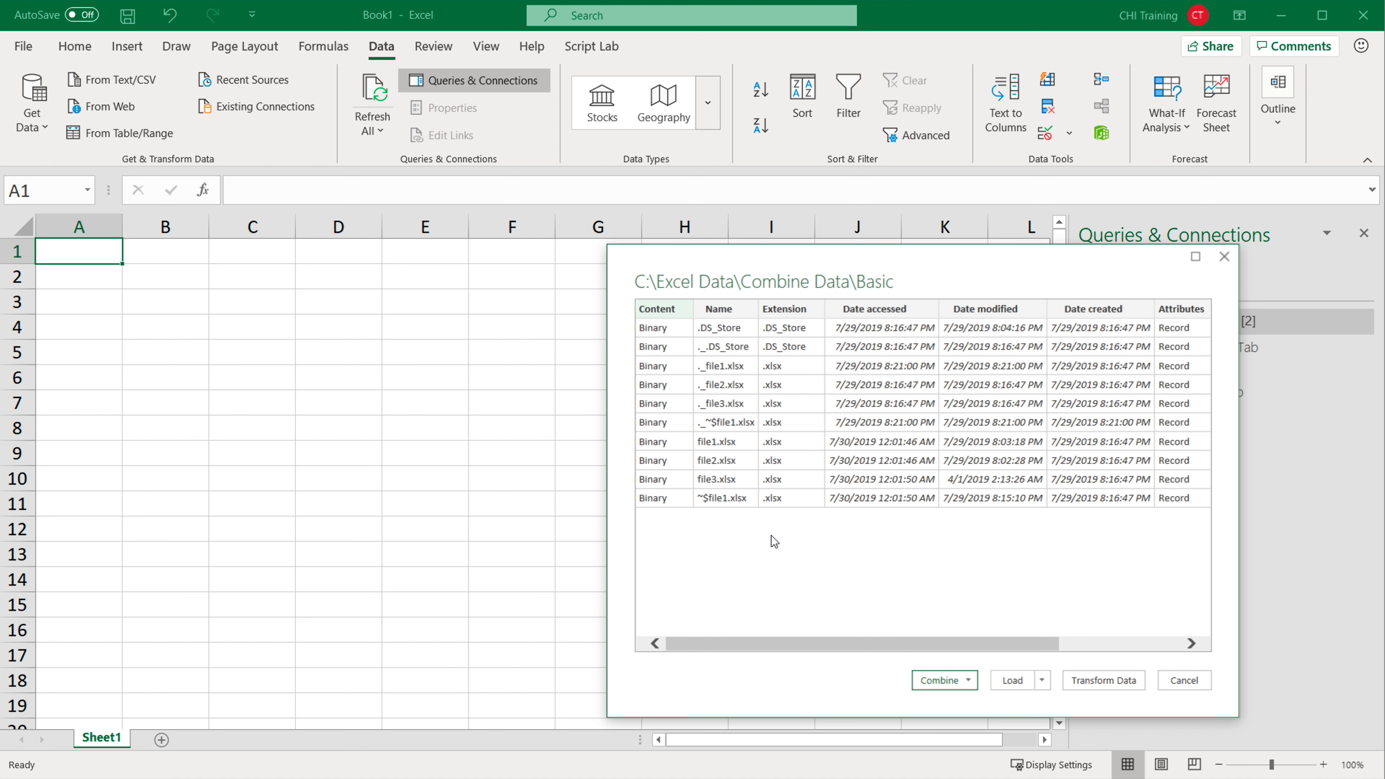
click(1104, 680)
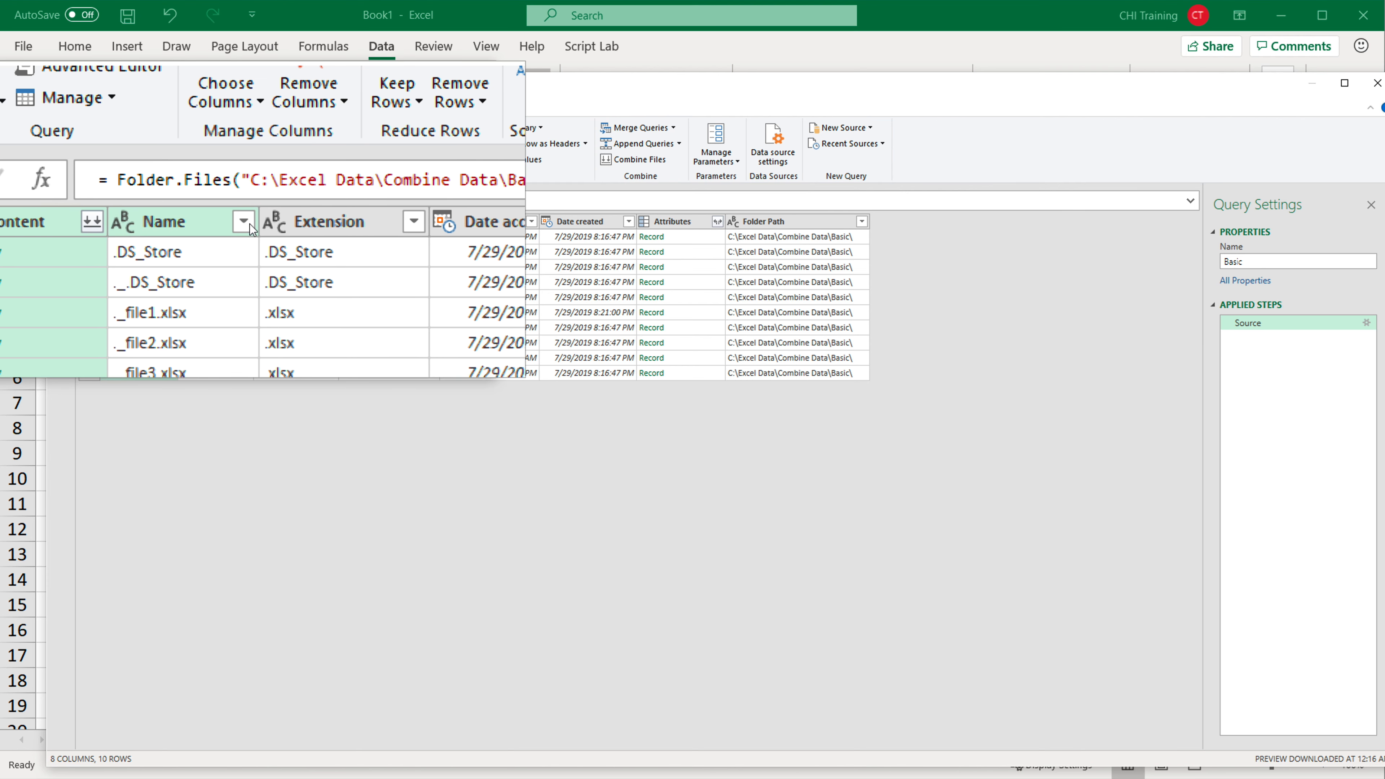
Step: Filter Name to values that do not begin with "." and do not begin with "~", and remove all columns except Name
click(244, 223)
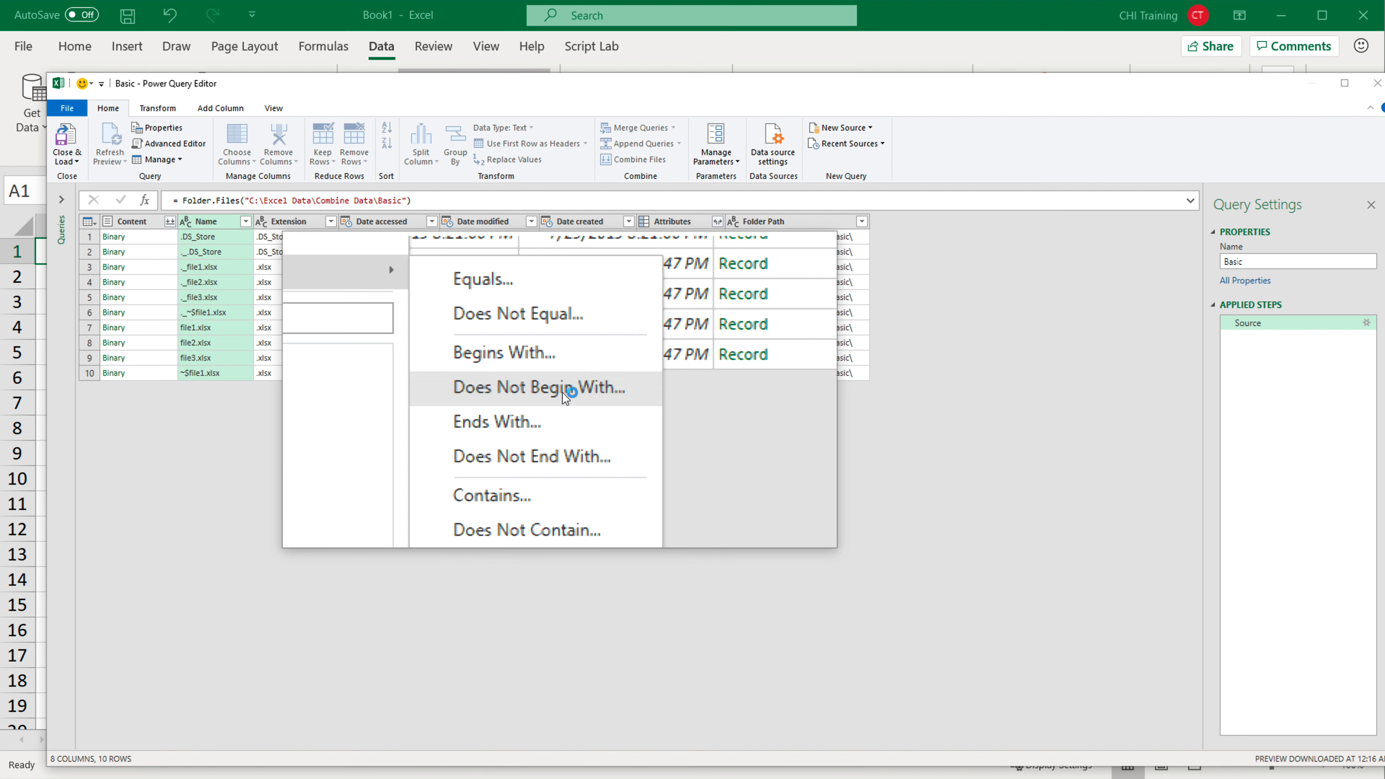
click(562, 393)
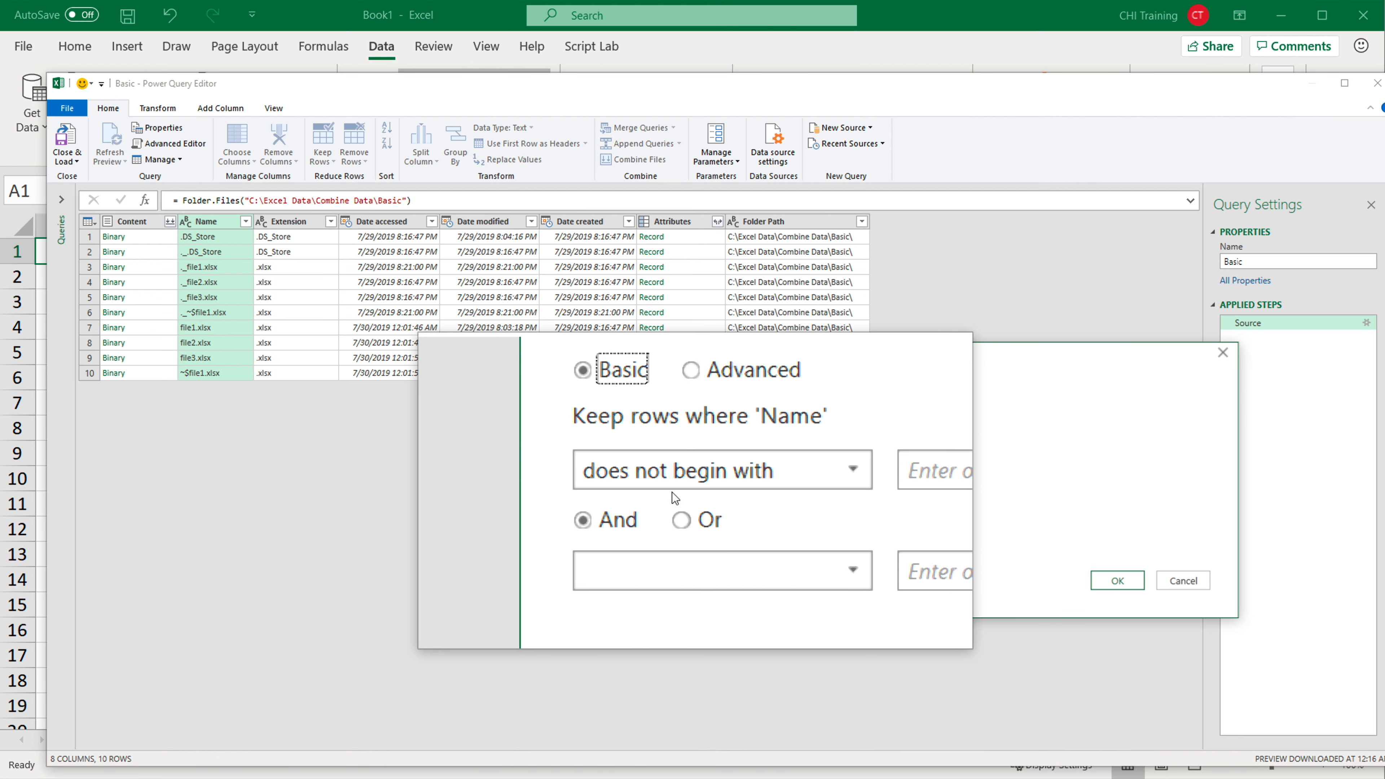
click(935, 485)
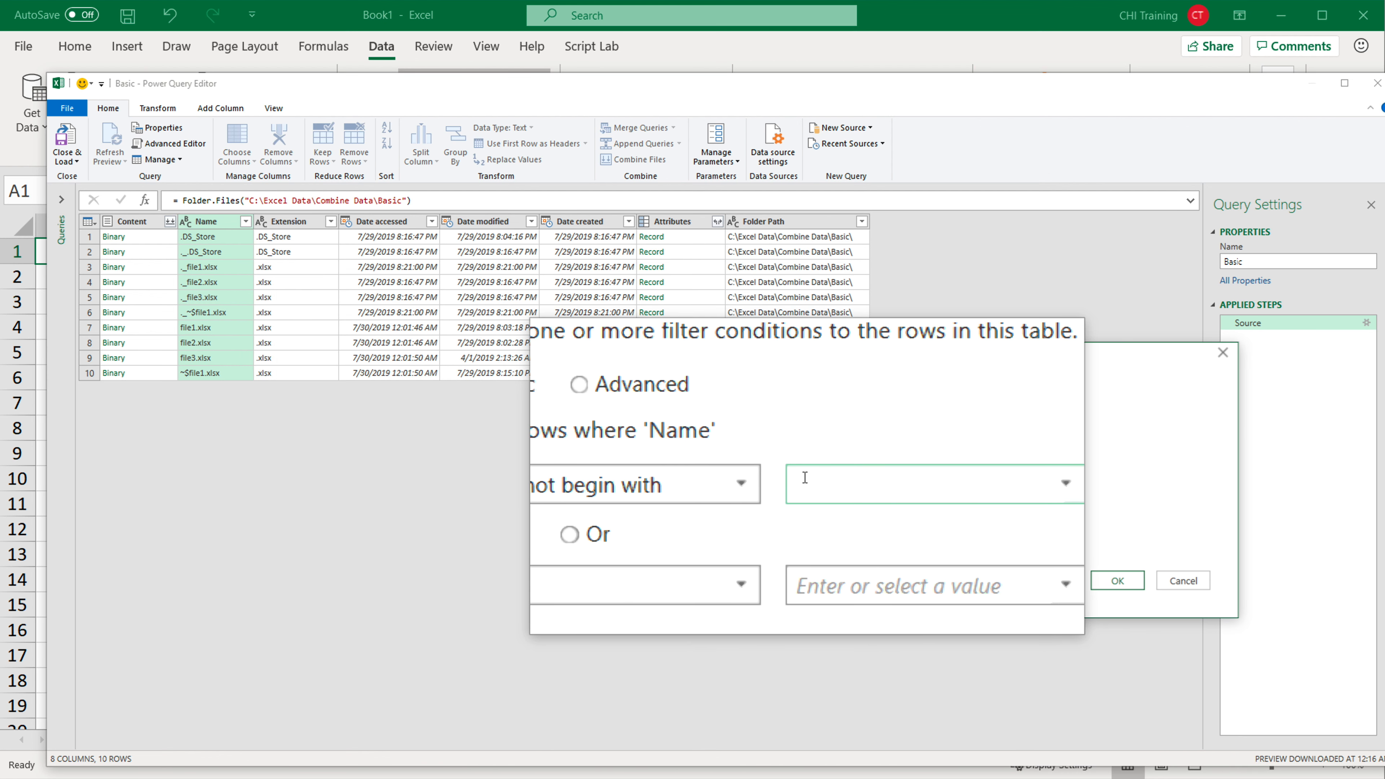
text(.)
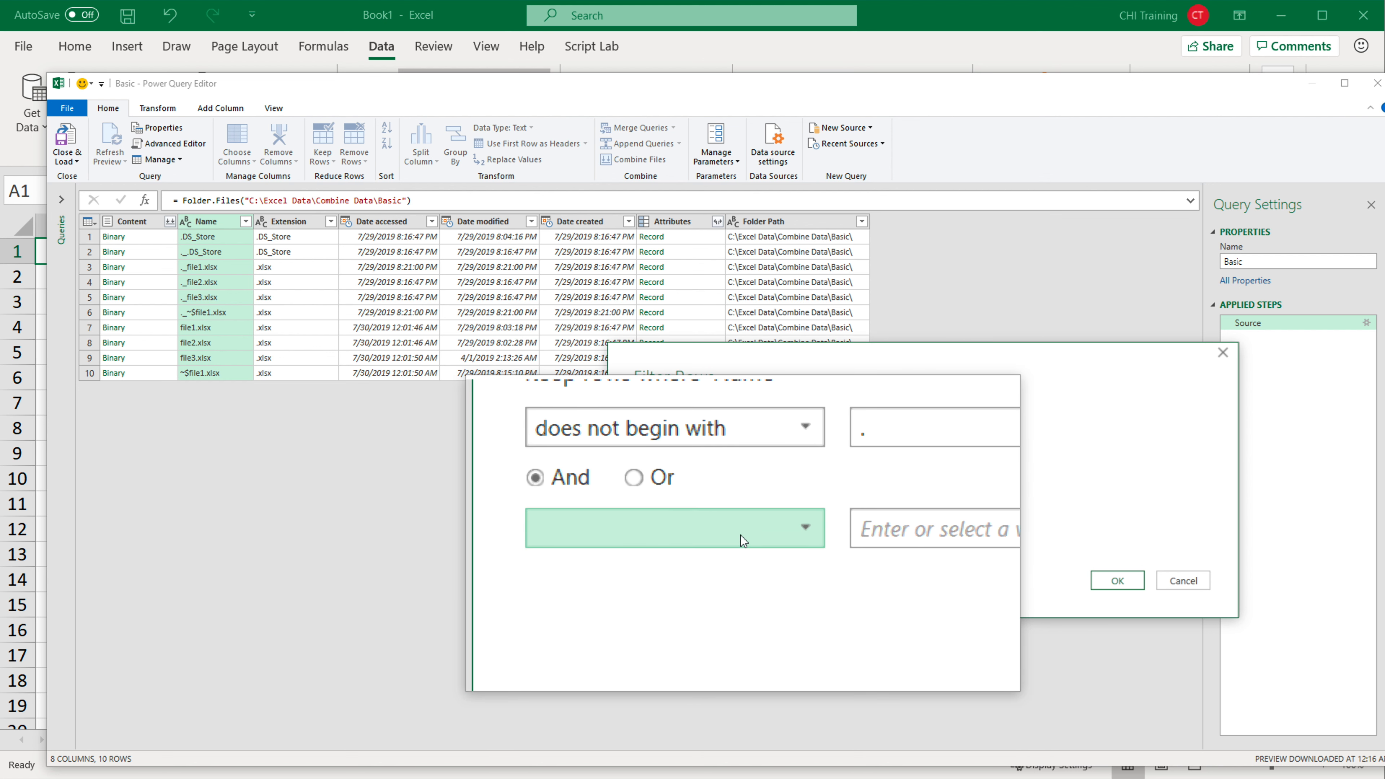
click(740, 535)
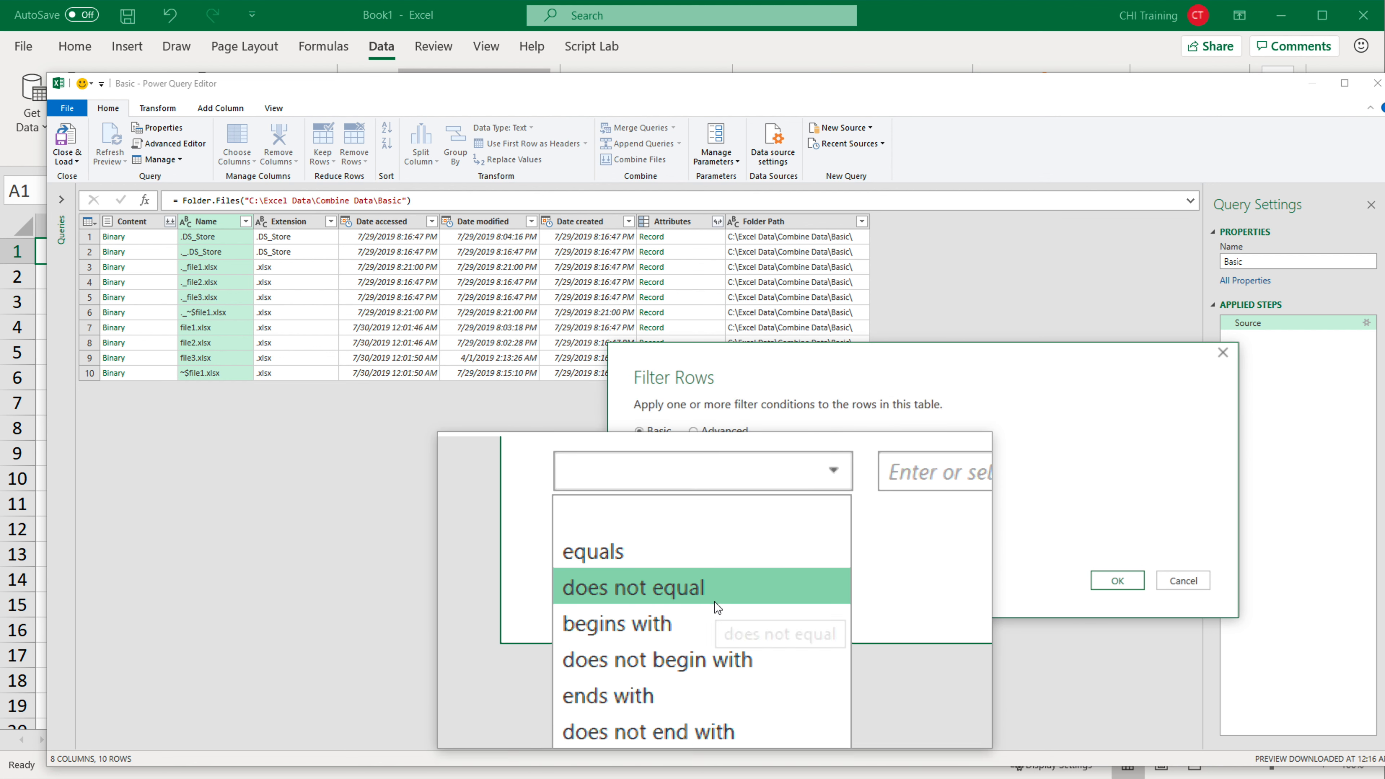
click(714, 631)
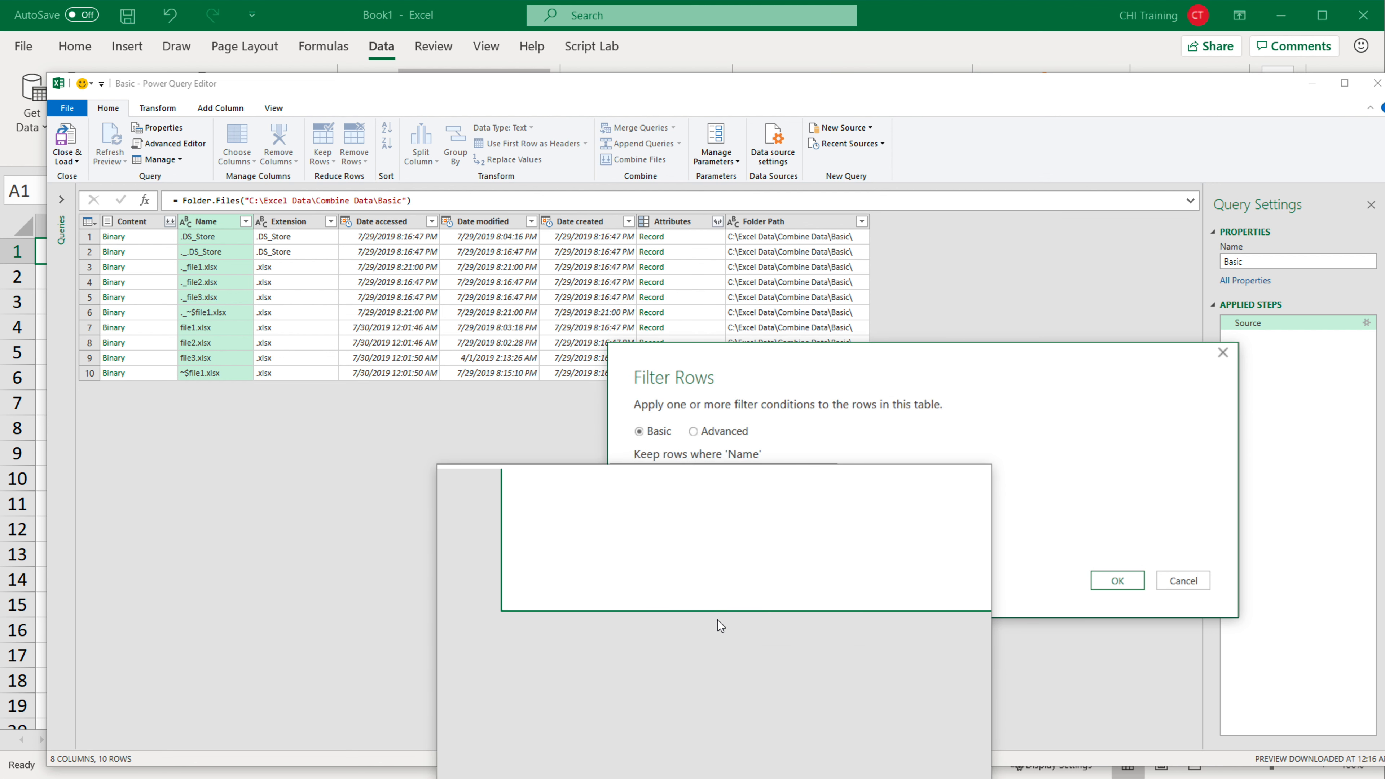
click(856, 539)
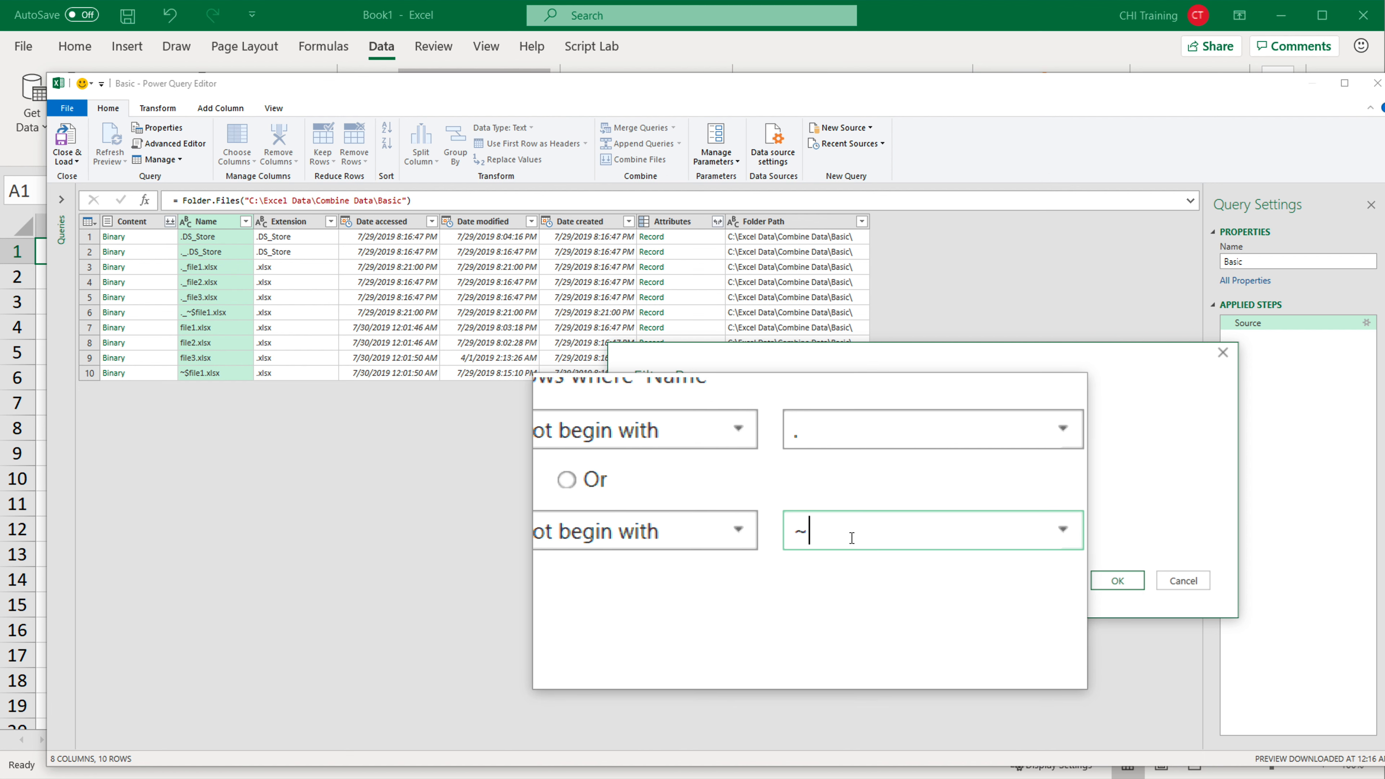
click(1105, 586)
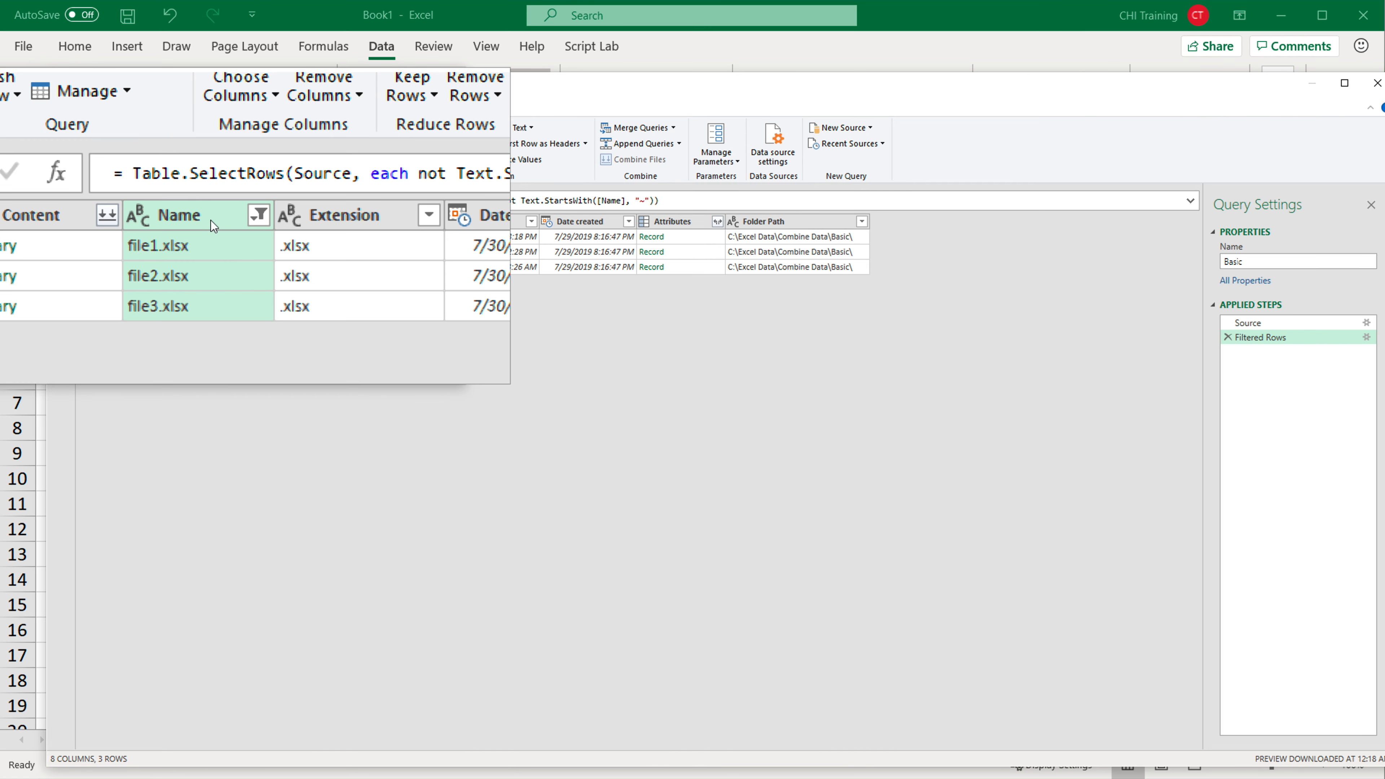
right_click(197, 222)
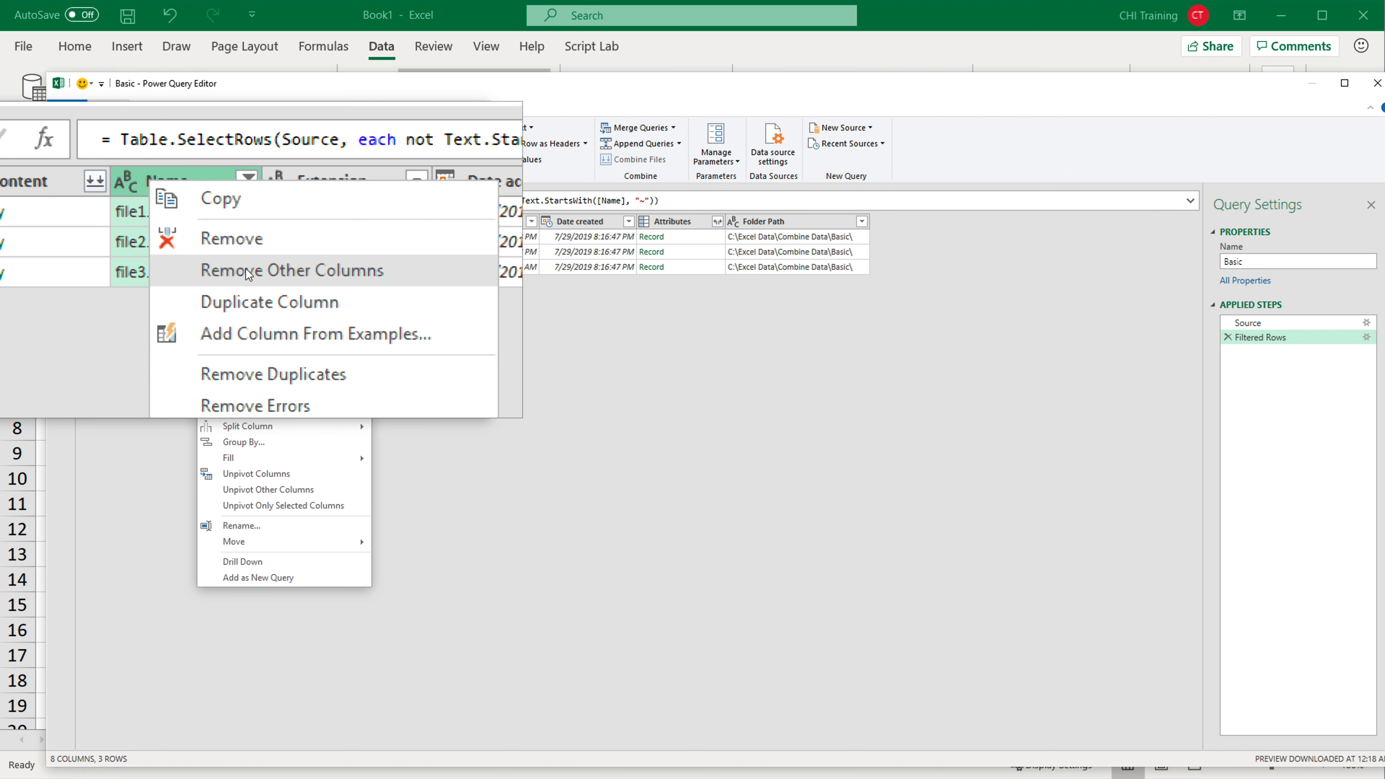
click(245, 269)
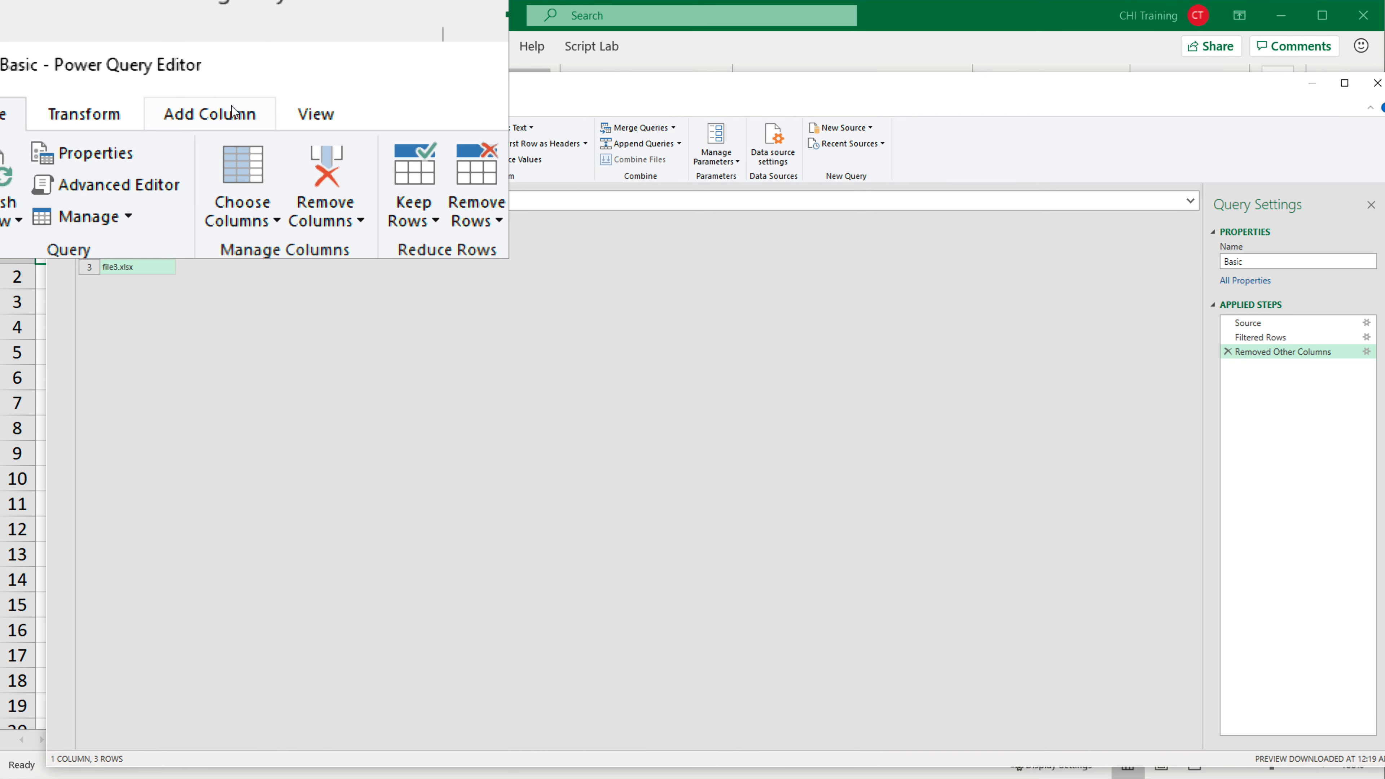
Step: Invoke the custom function GetDataFromDataTab for each row in a new column named Columns, using the Name column as the file argument
click(232, 112)
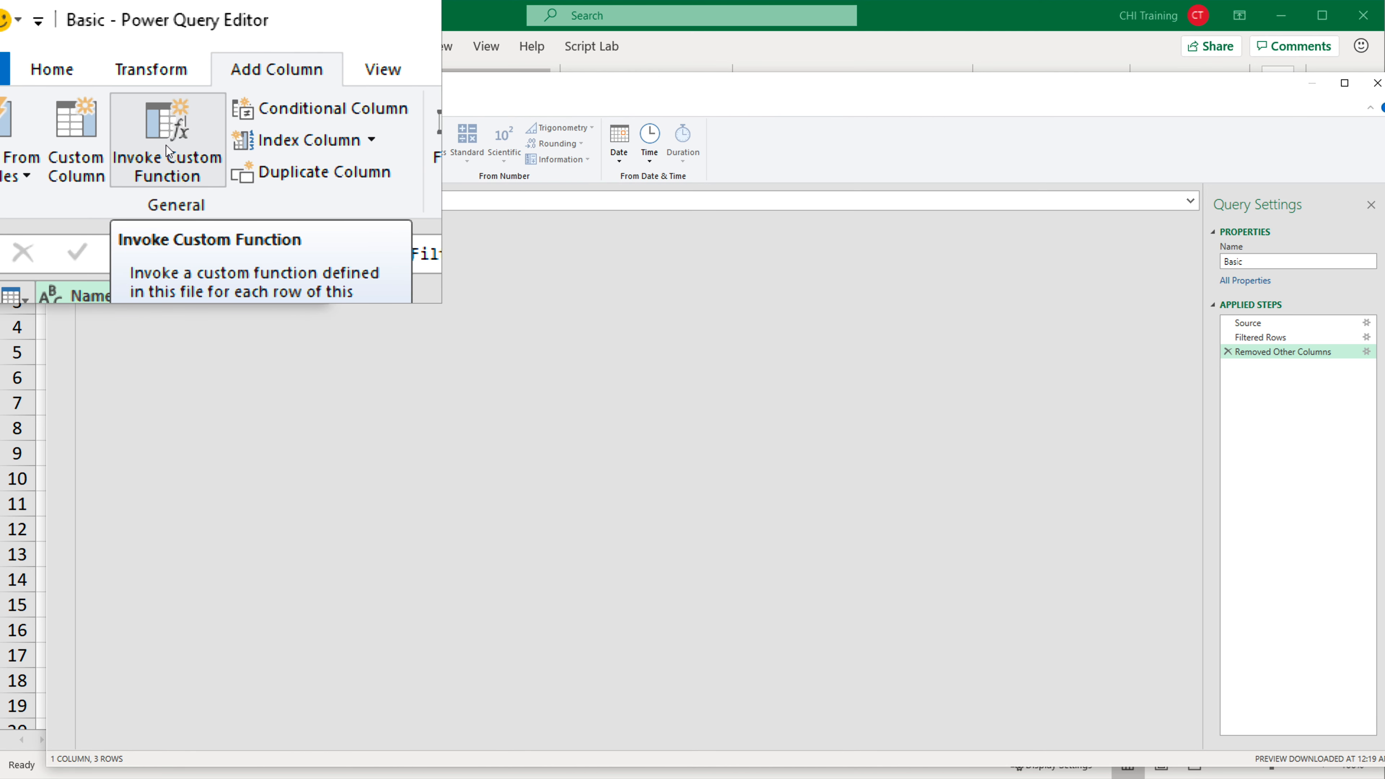
click(166, 150)
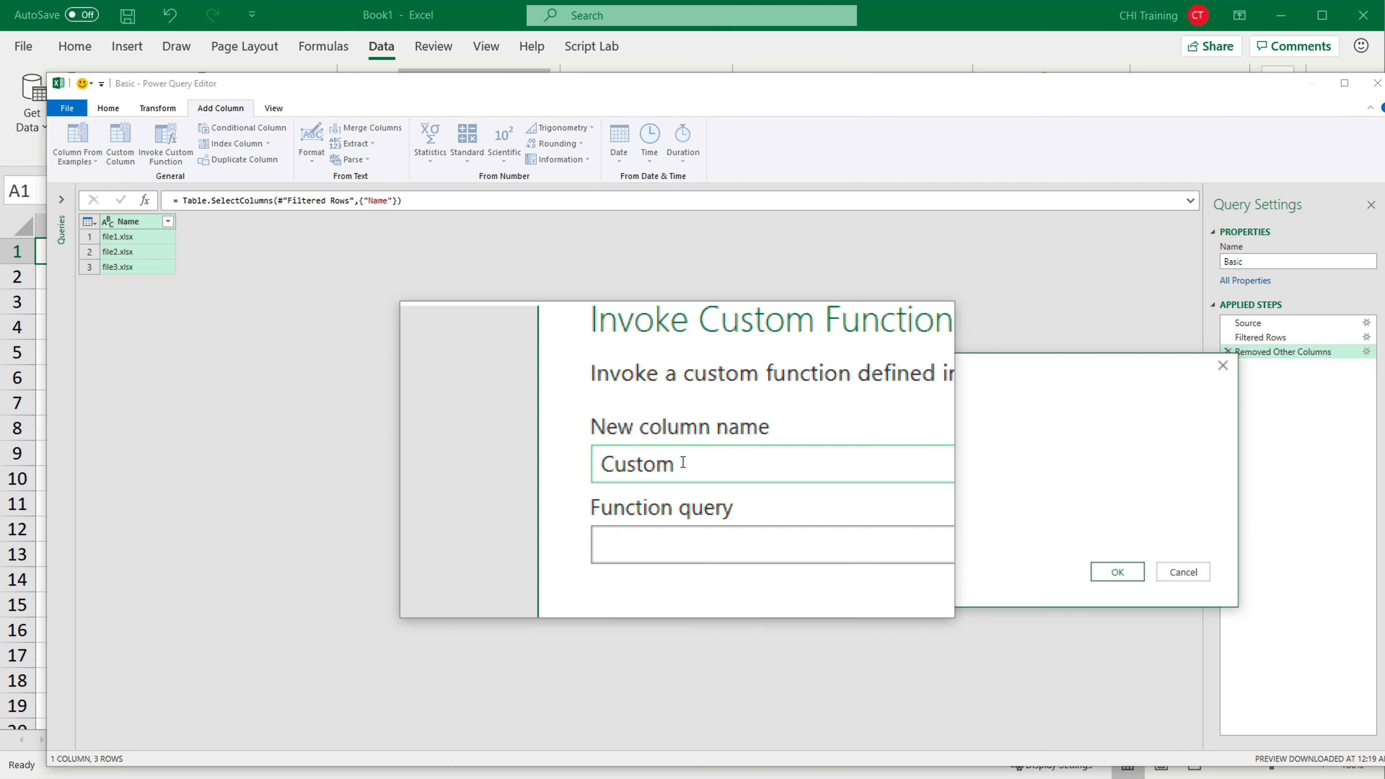
drag(683, 462, 602, 456)
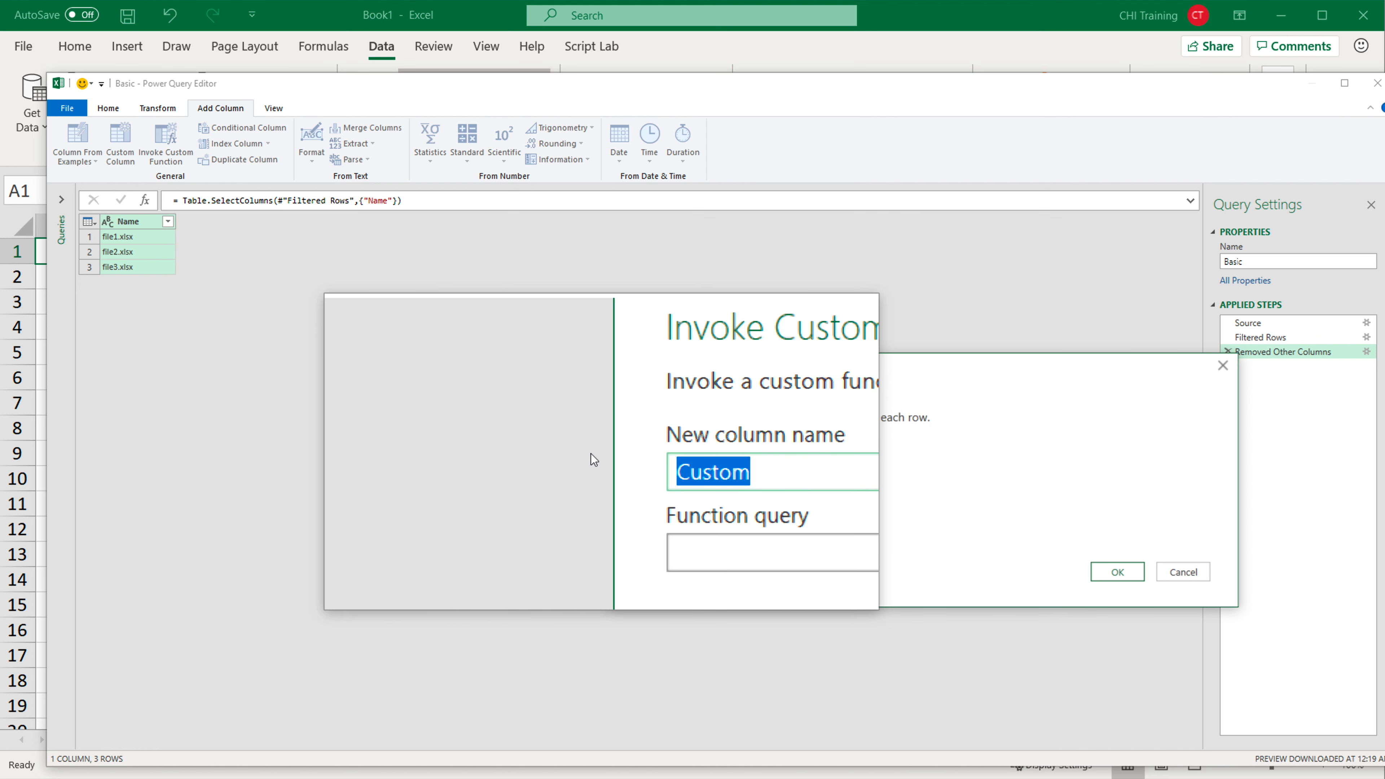
text(Columns)
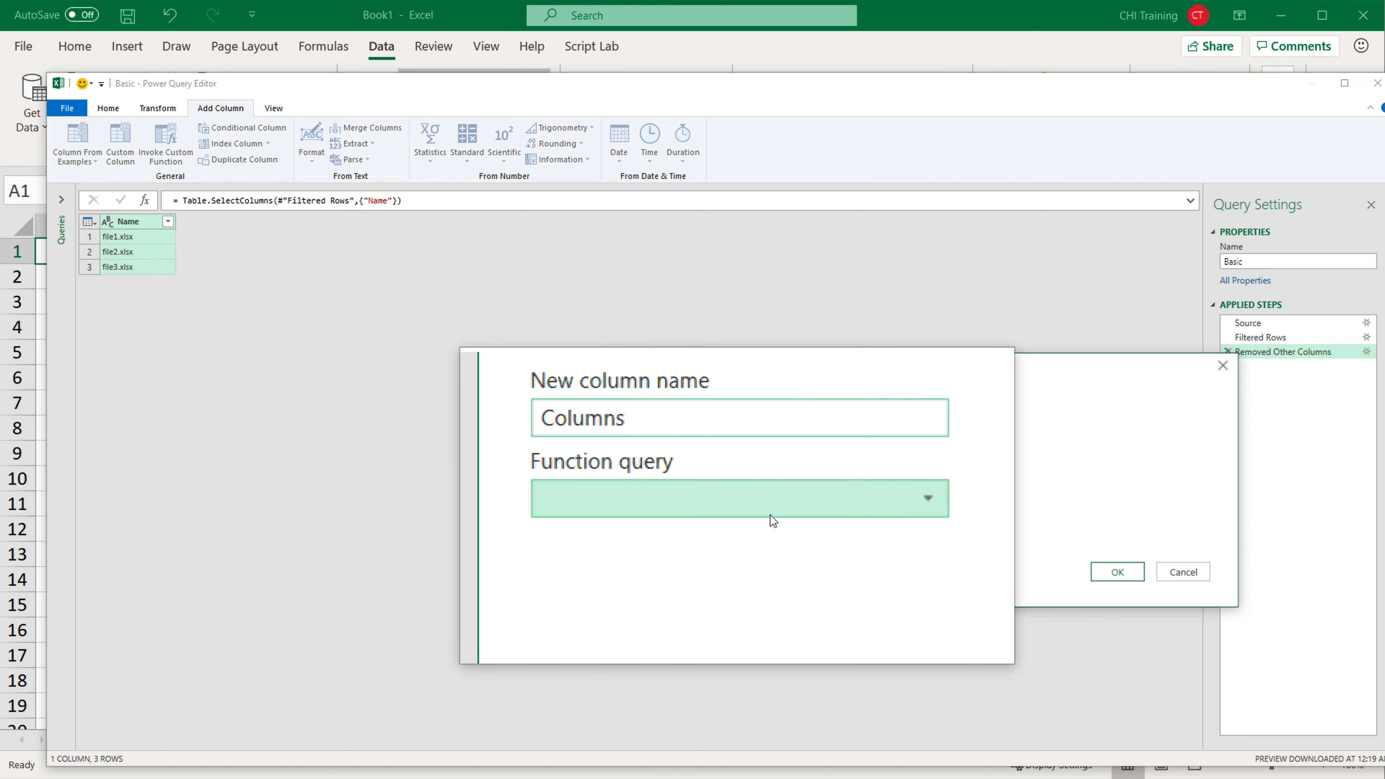
click(759, 510)
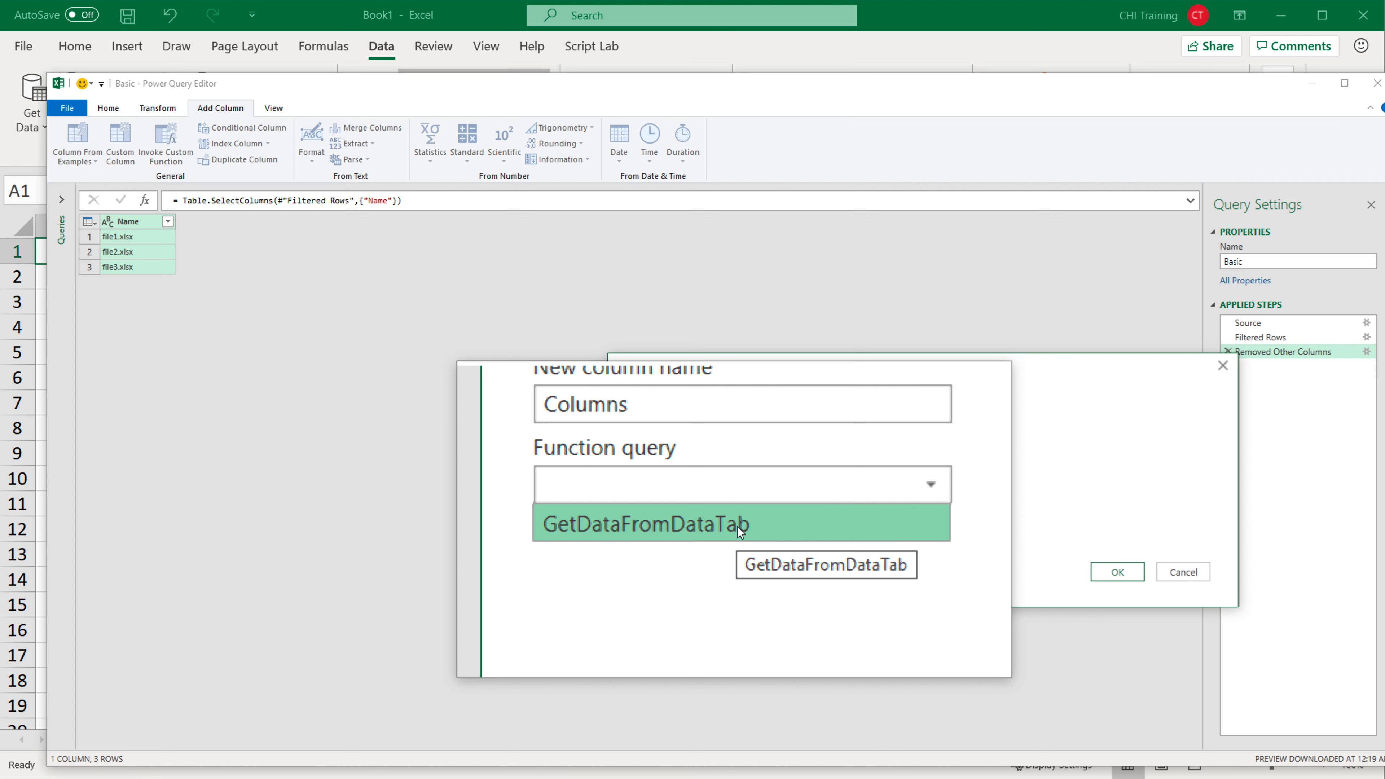
click(738, 529)
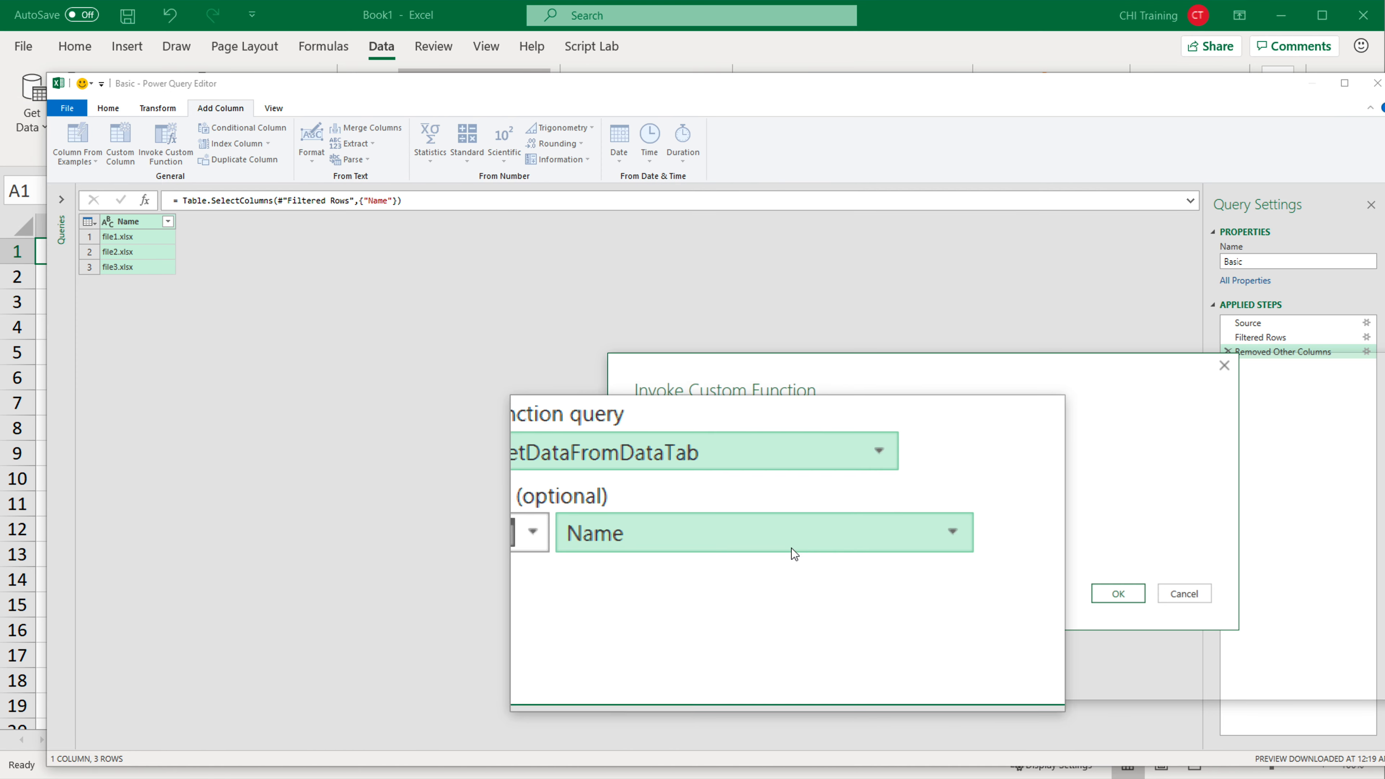
click(790, 545)
click(682, 569)
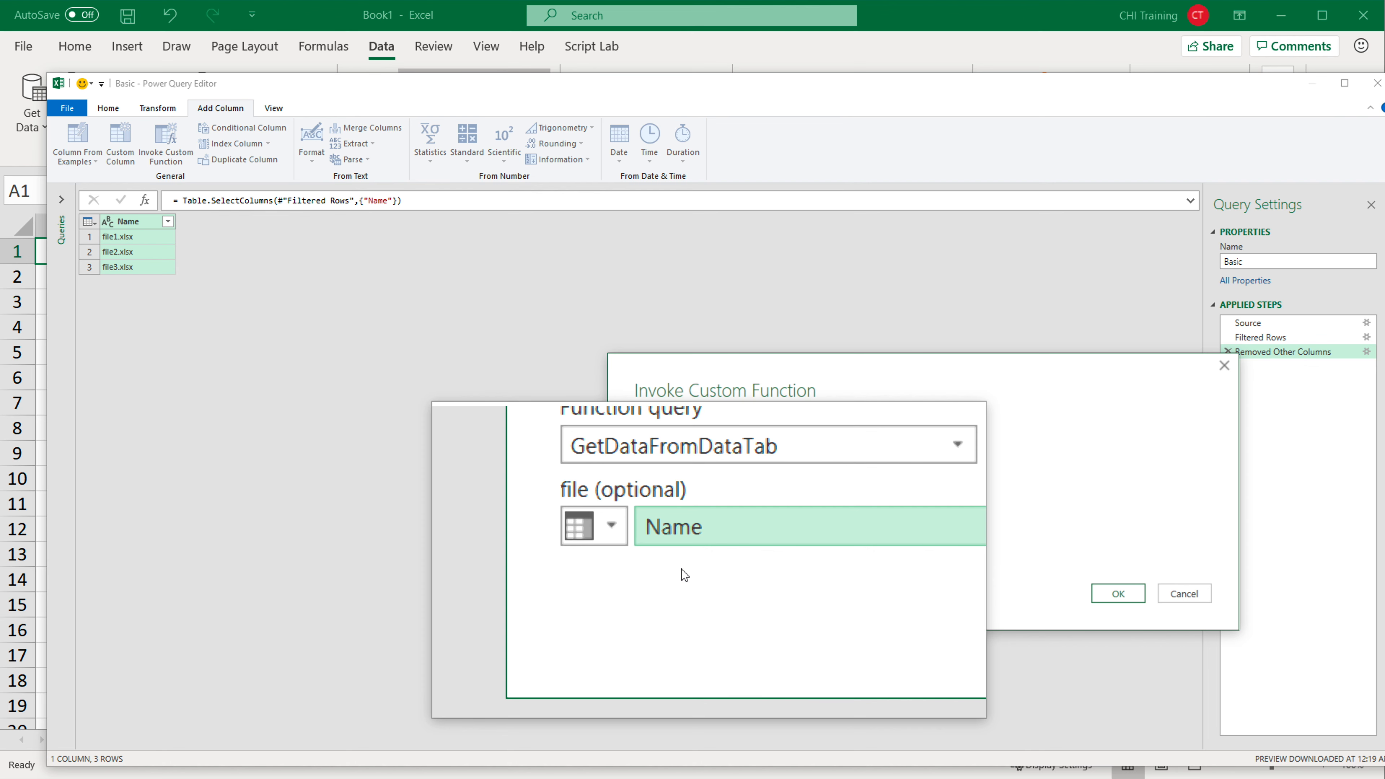
click(1142, 604)
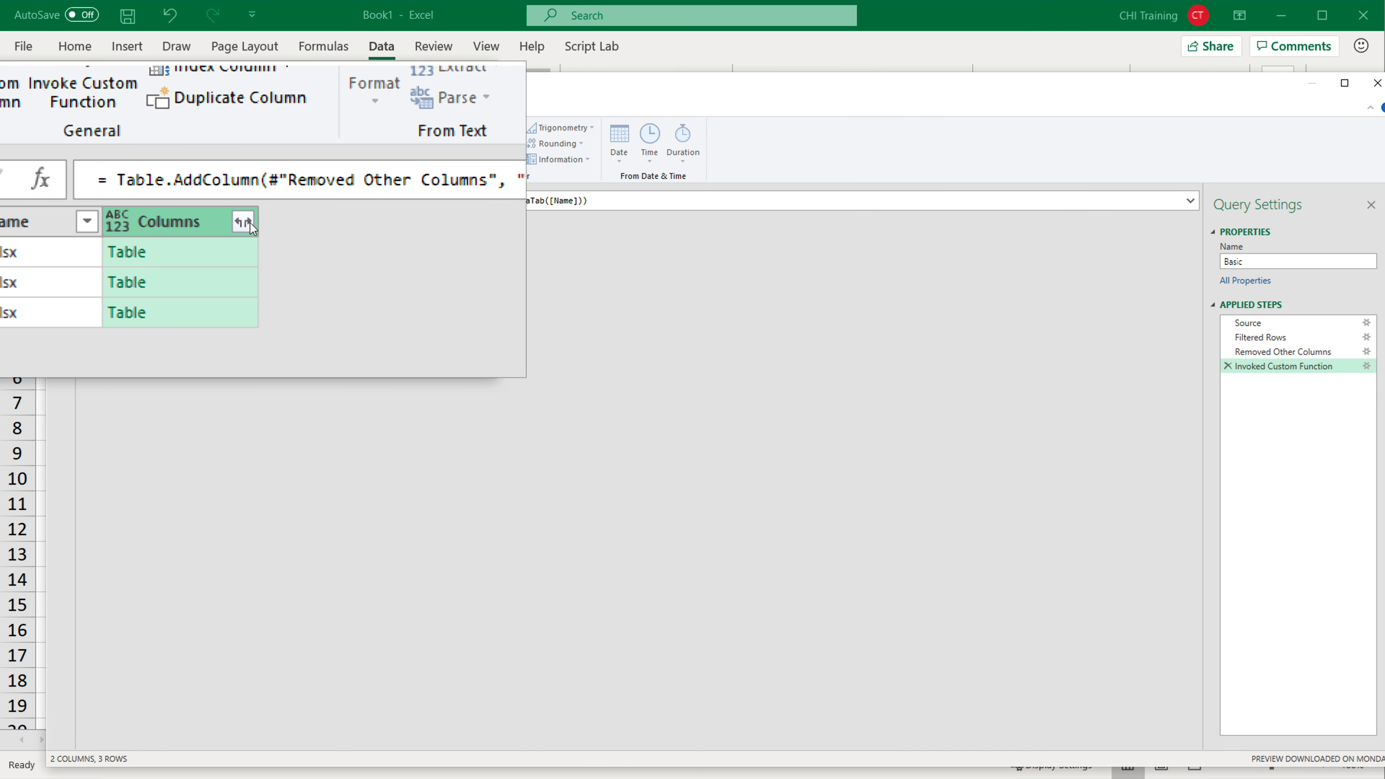
Step: Expand the Columns tables into all their fields with the original column name as prefix, and look through the combined rows
click(247, 223)
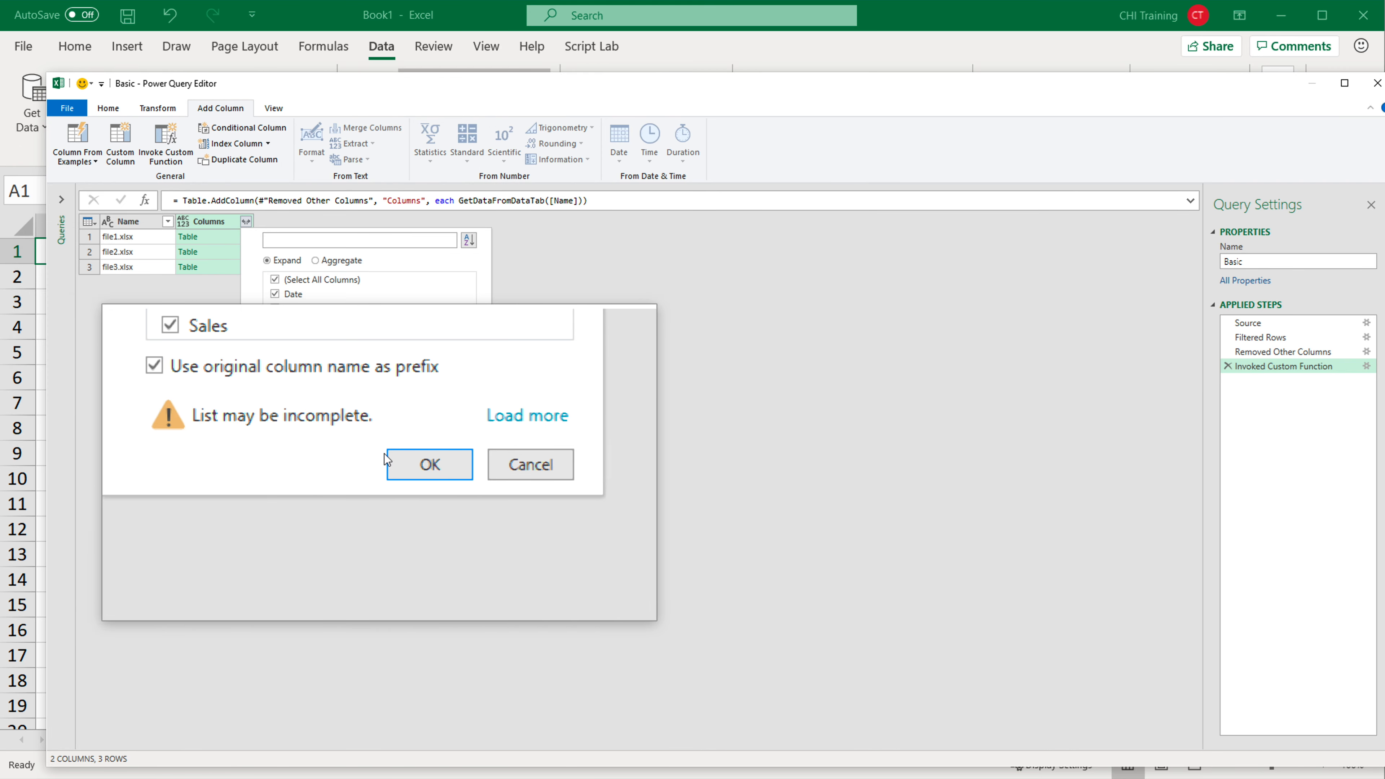
click(405, 463)
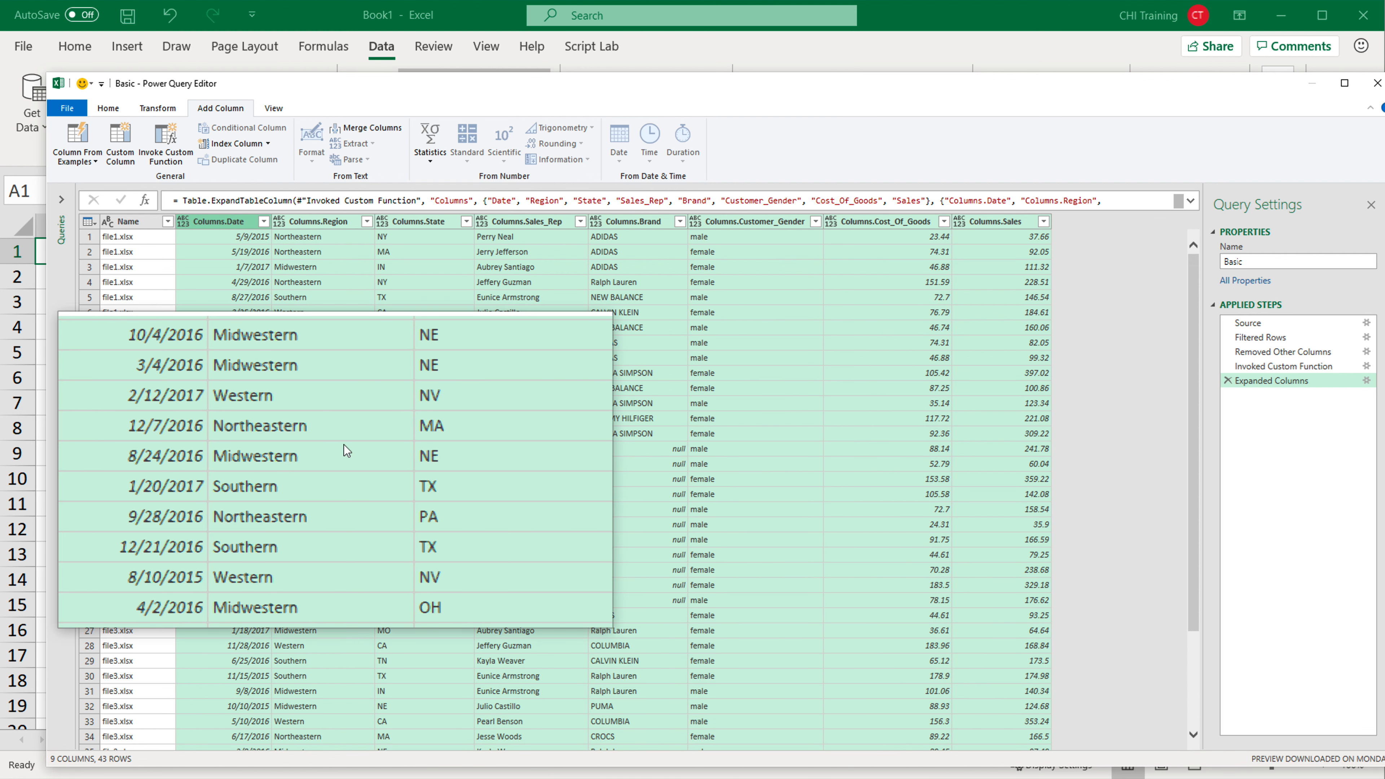
click(289, 463)
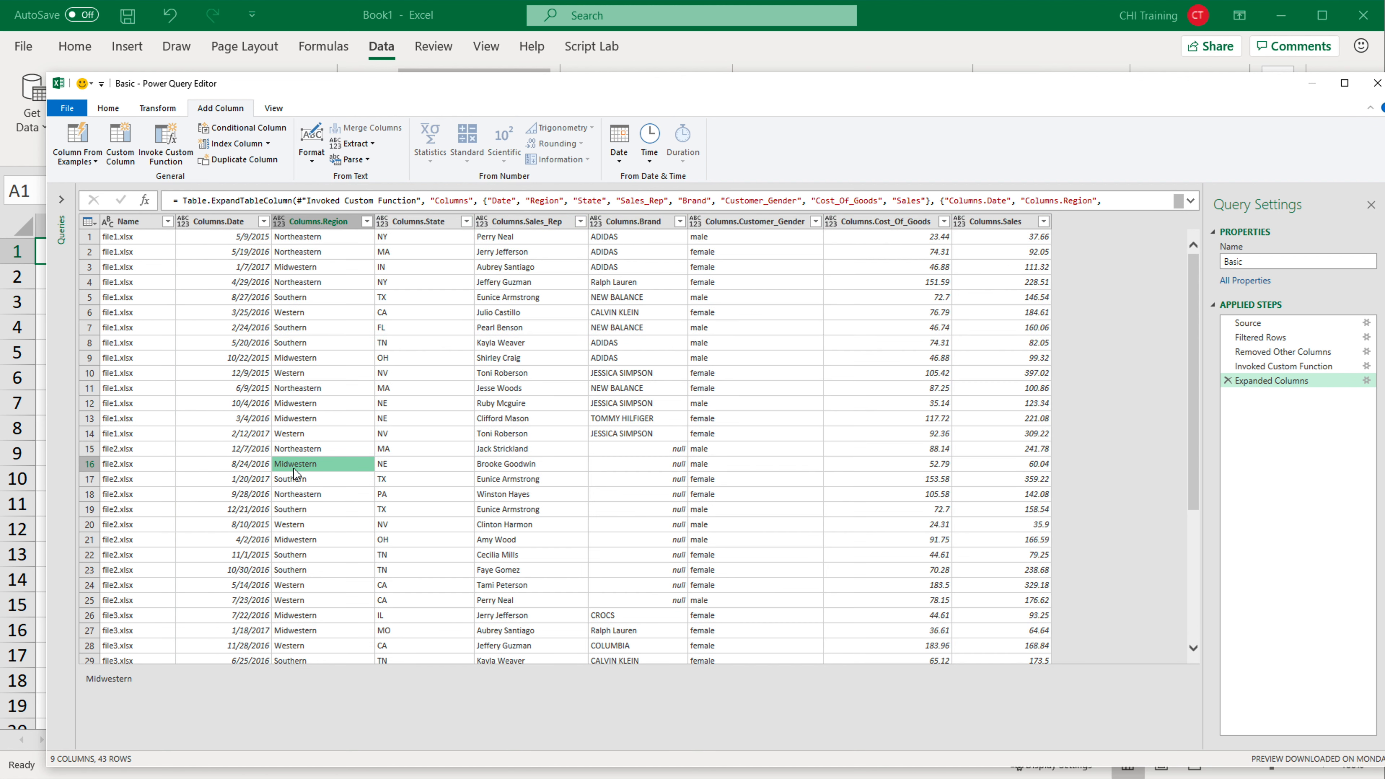
scroll(298, 472, down, 5)
scroll(315, 388, up, 5)
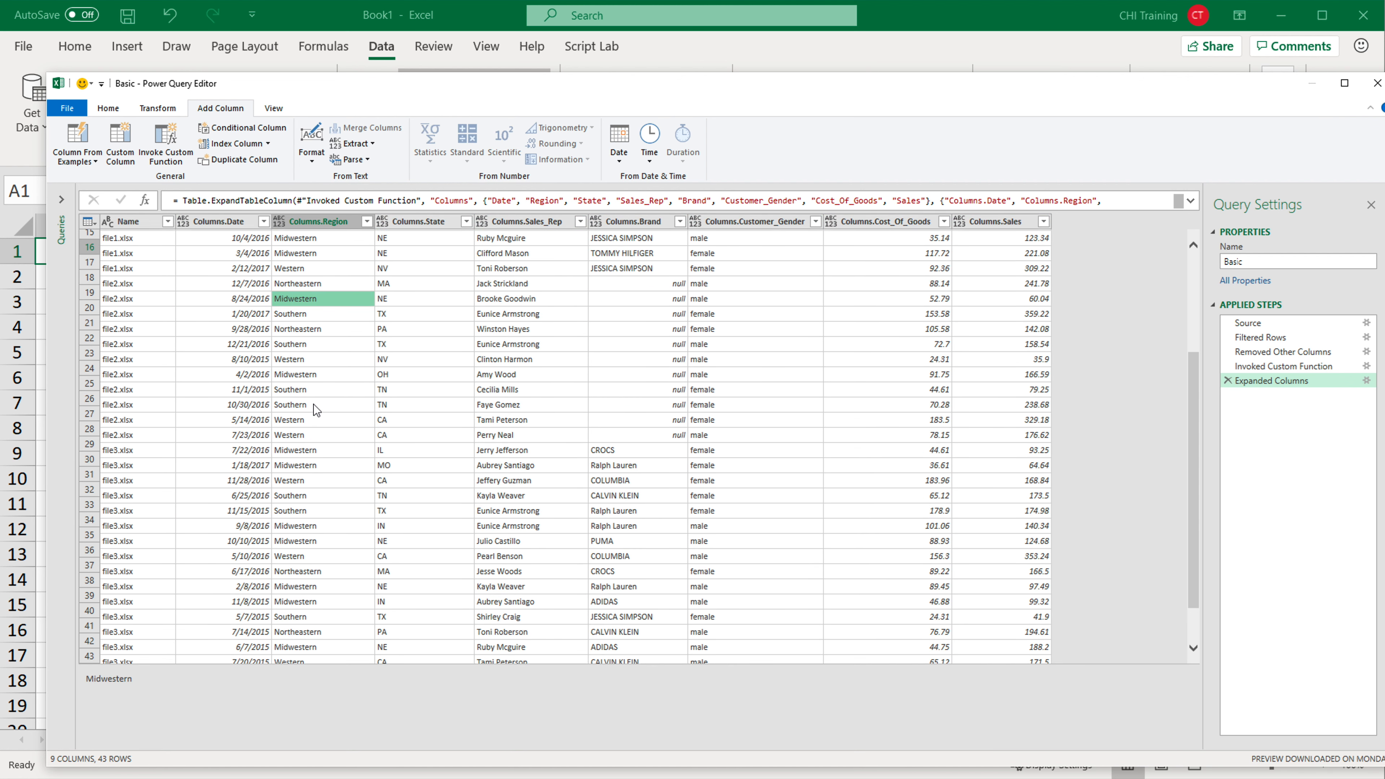
click(129, 221)
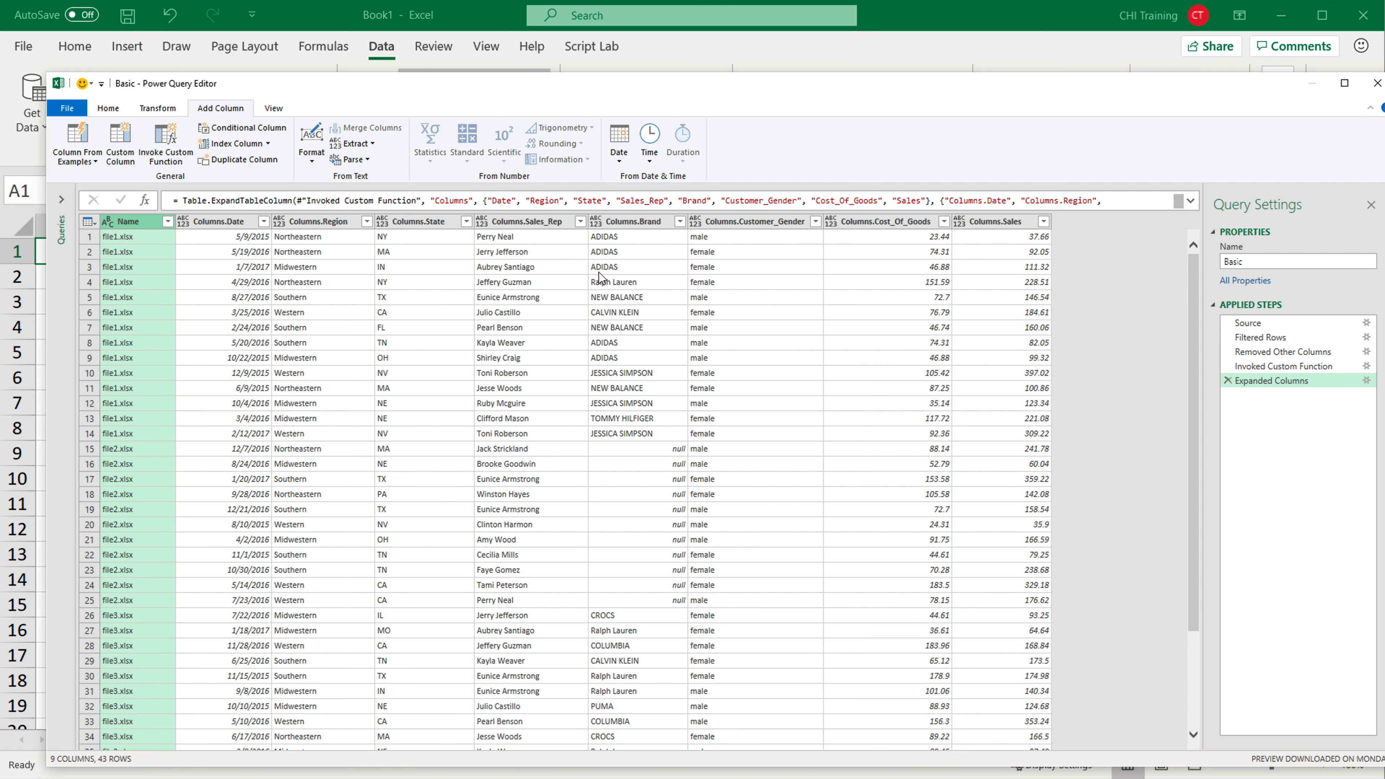
right_click(134, 229)
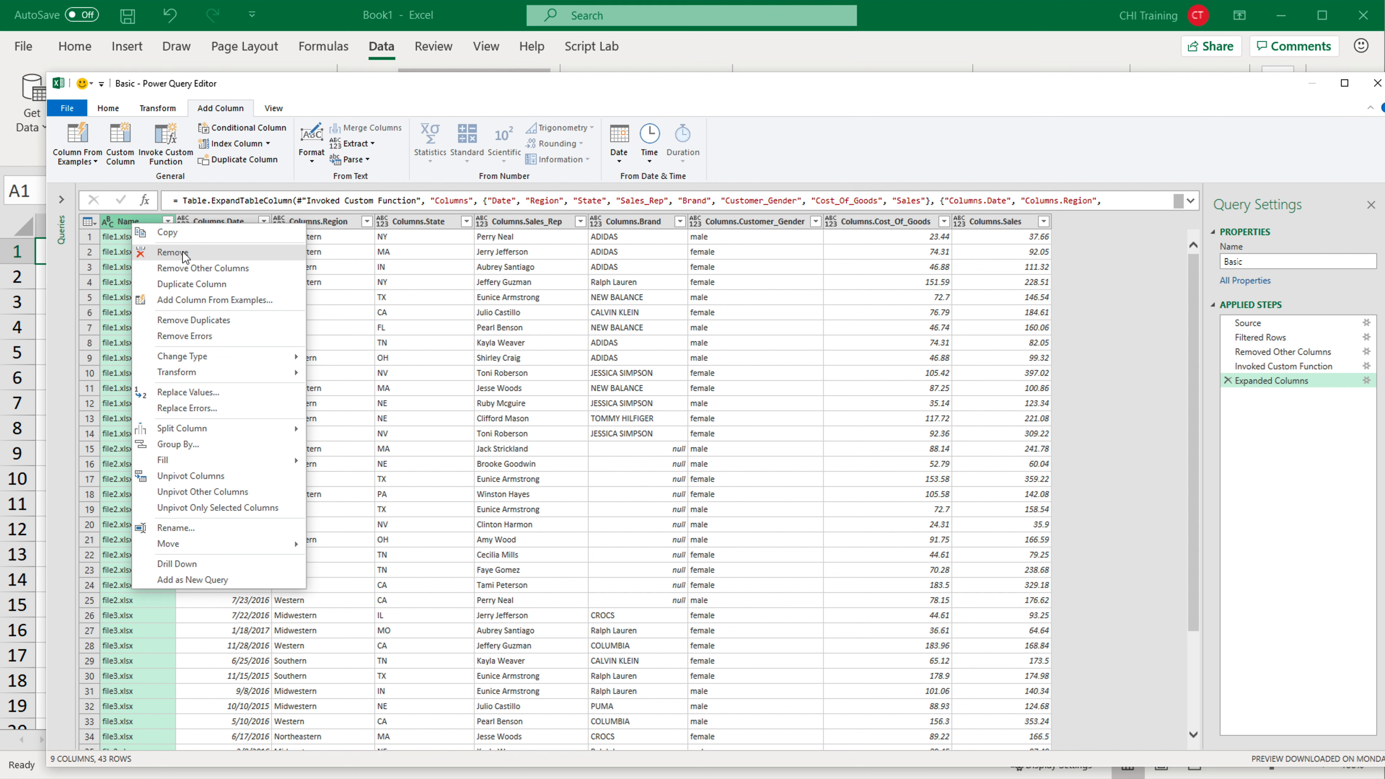
click(463, 281)
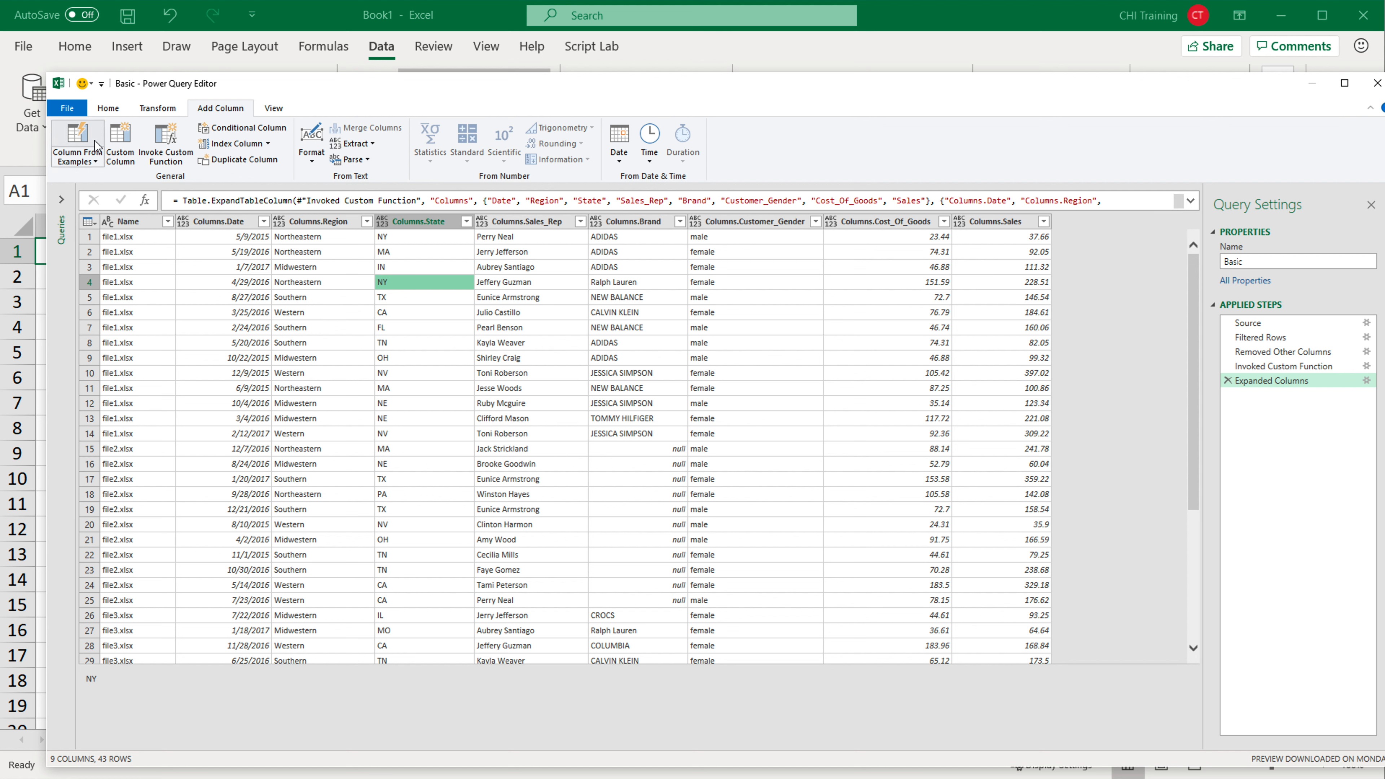
Step: Close the query editor and load the Basic query as a table into the existing worksheet at cell A1 of Sheet1
click(109, 110)
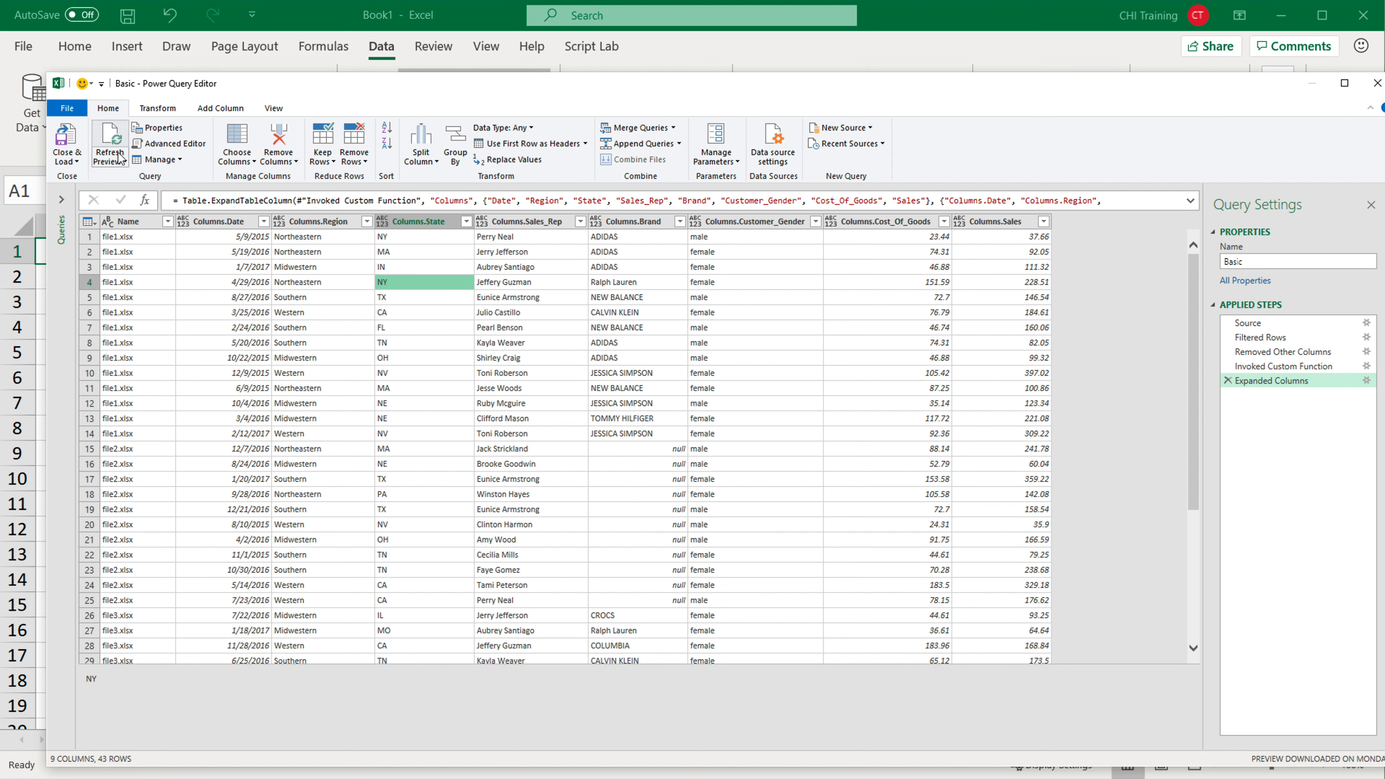
click(70, 160)
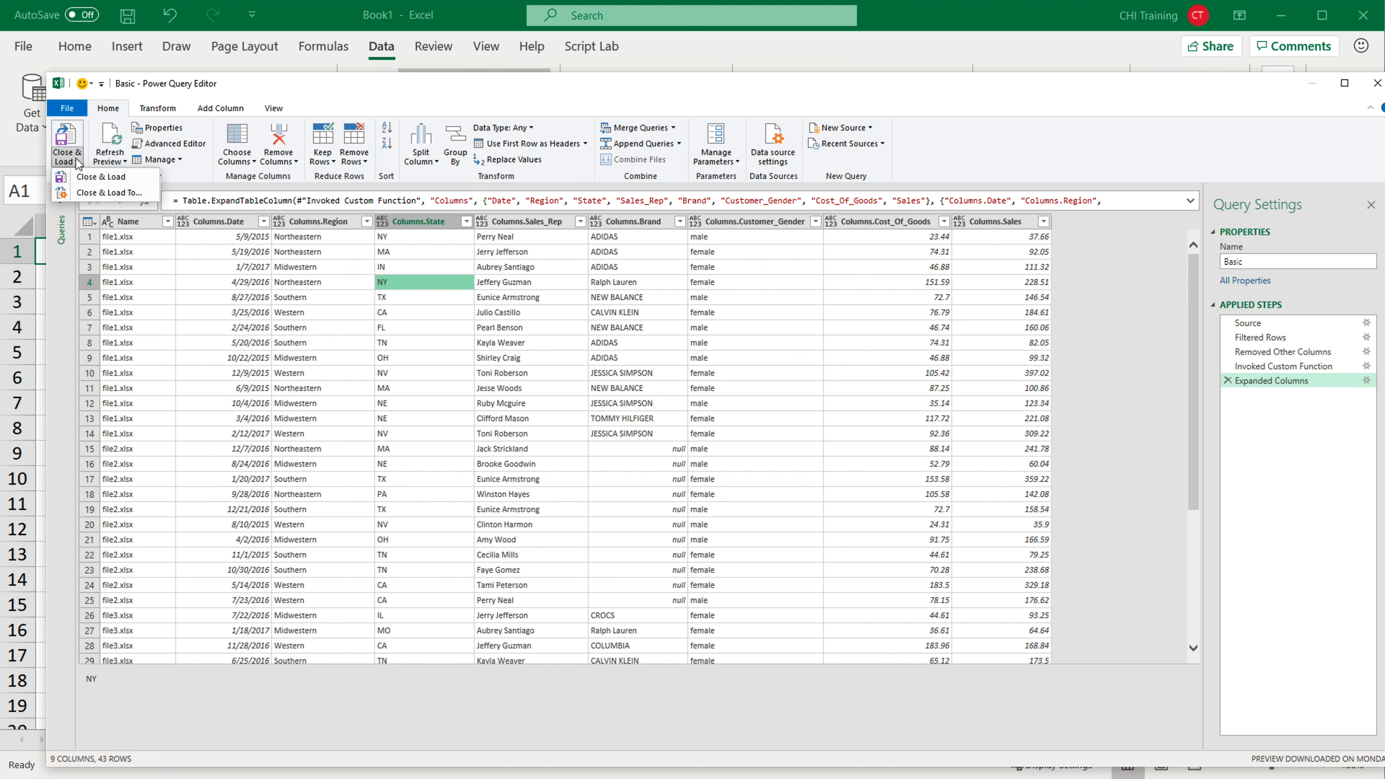
click(114, 196)
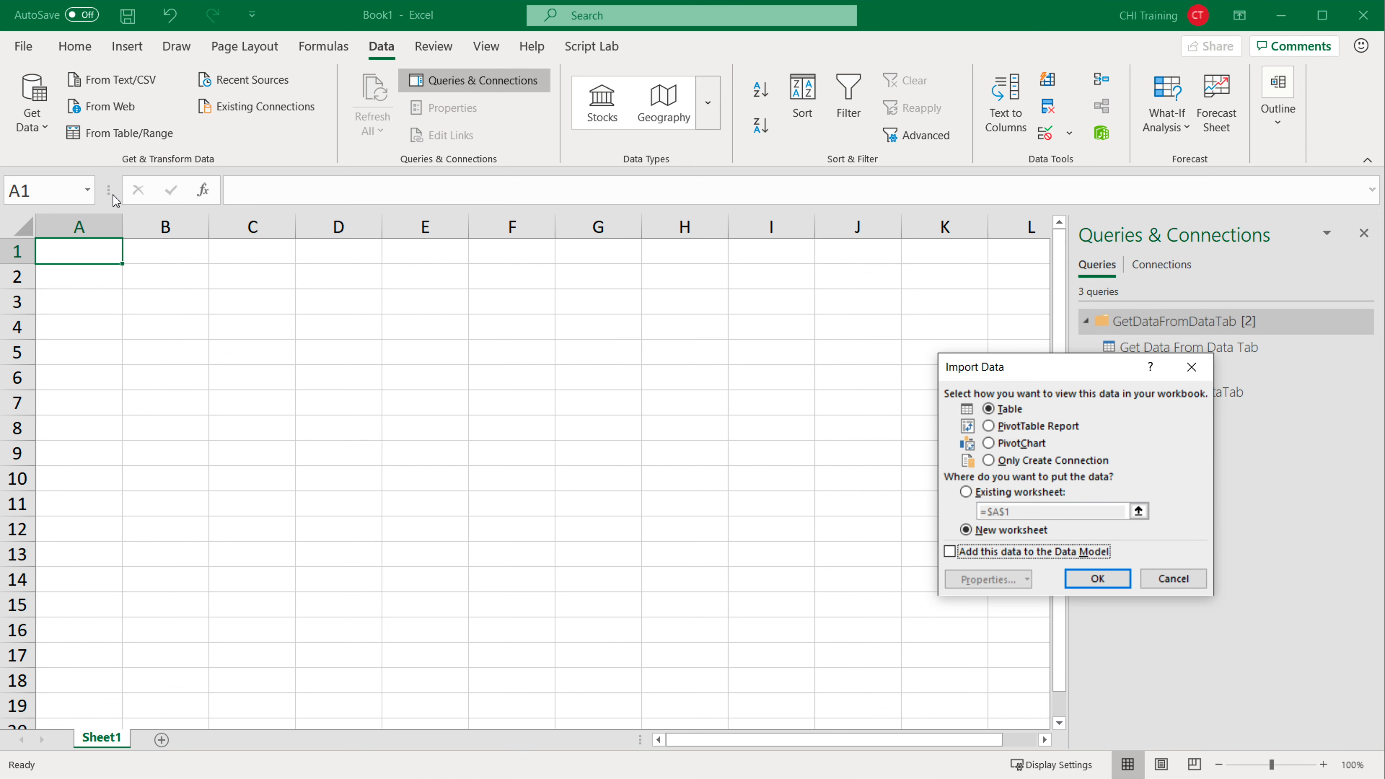
click(1004, 413)
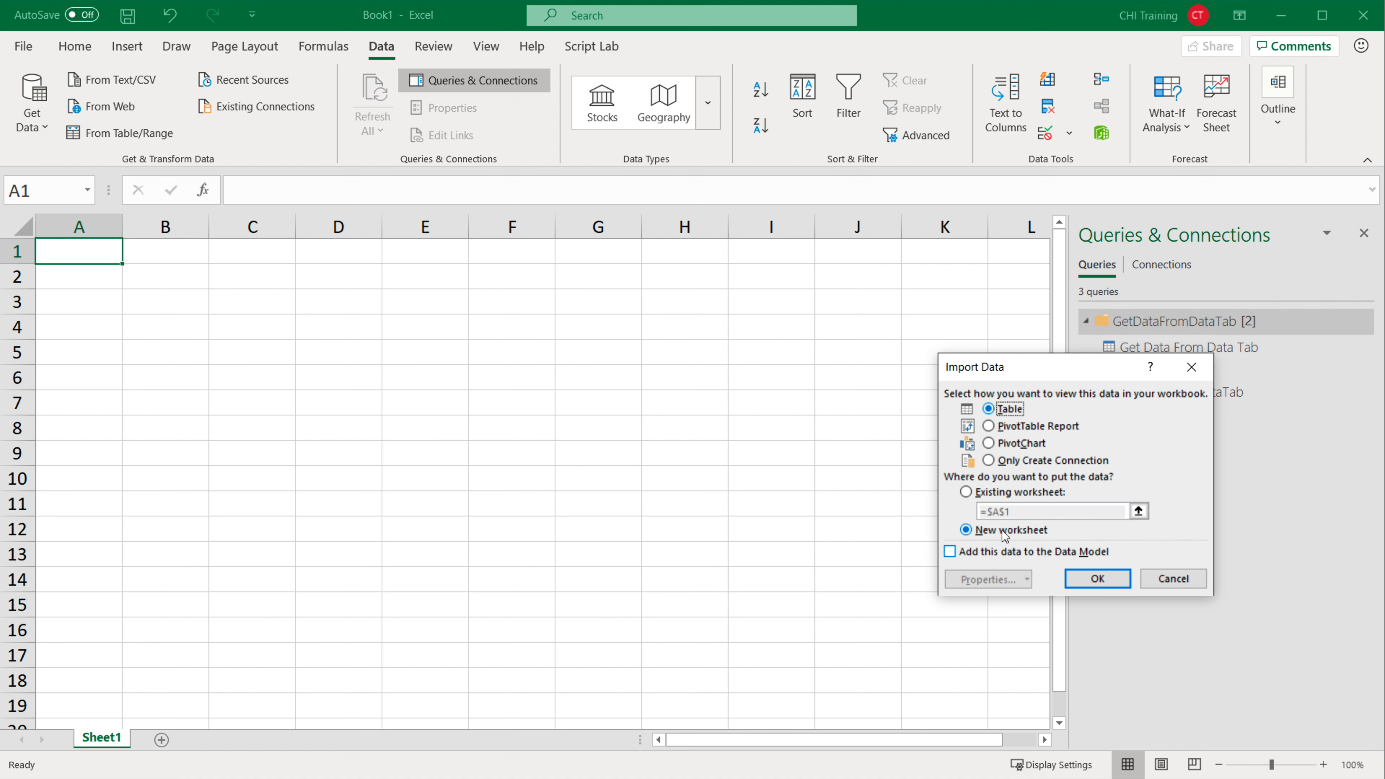
click(1001, 493)
click(77, 254)
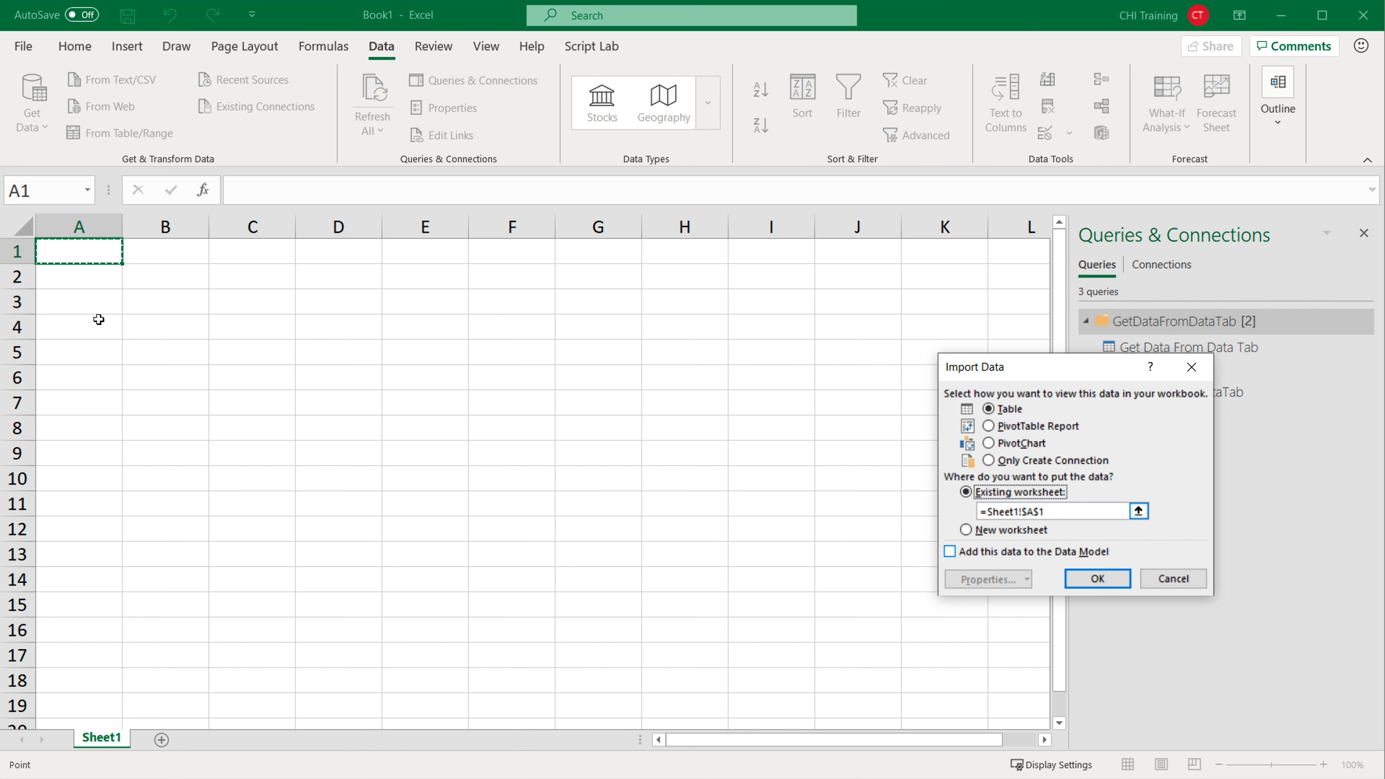
click(1107, 580)
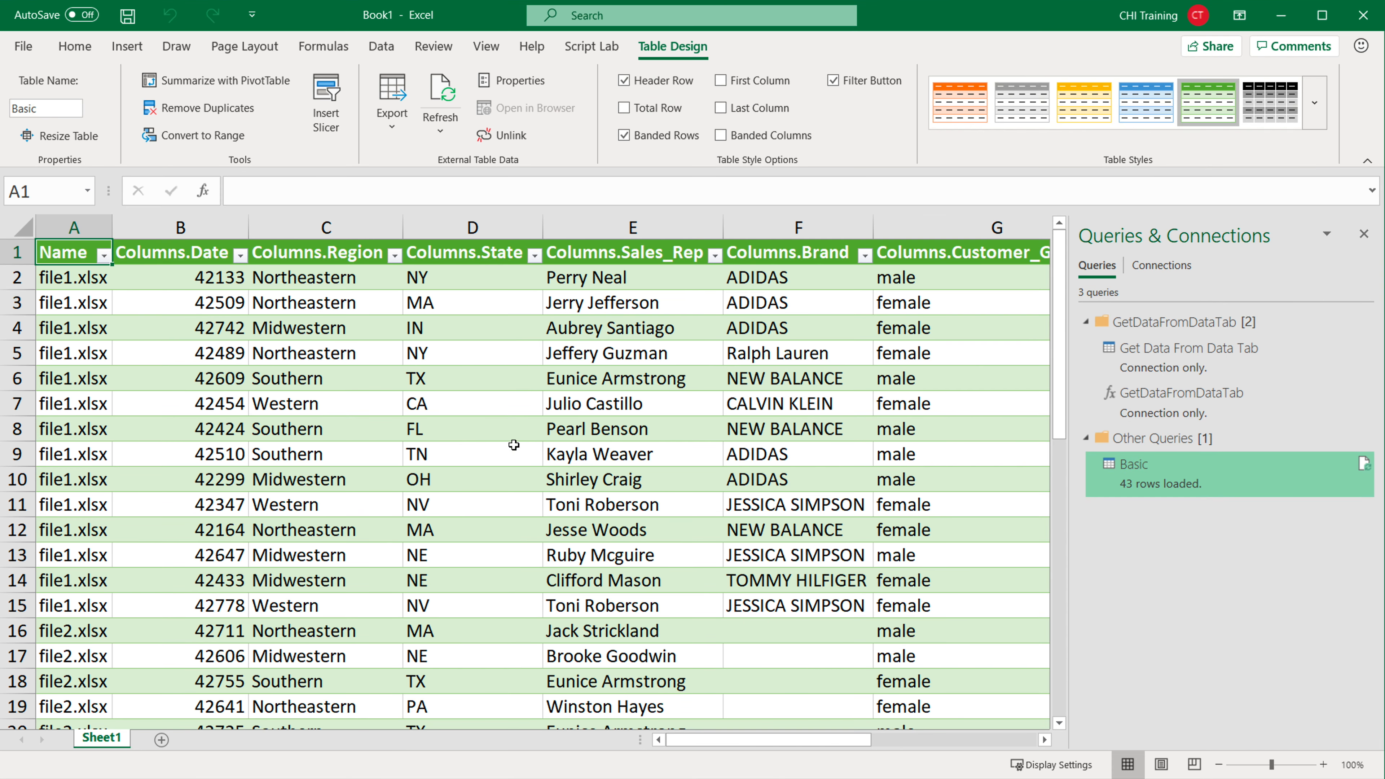
Step: Format the Columns.Date column as Short Date and look through the combined rows of the loaded table
scroll(349, 395, down, 2)
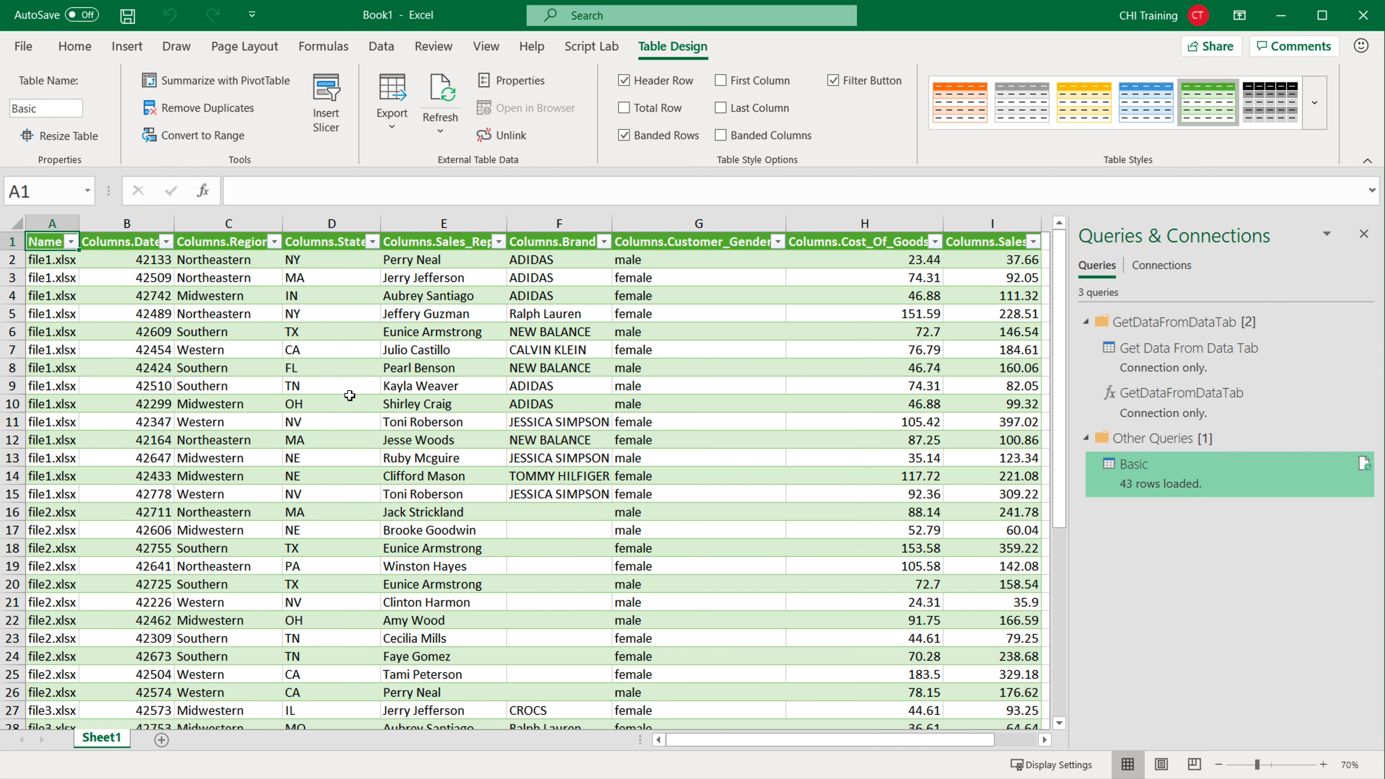
scroll(350, 395, down, 2)
scroll(350, 395, up, 1)
click(127, 223)
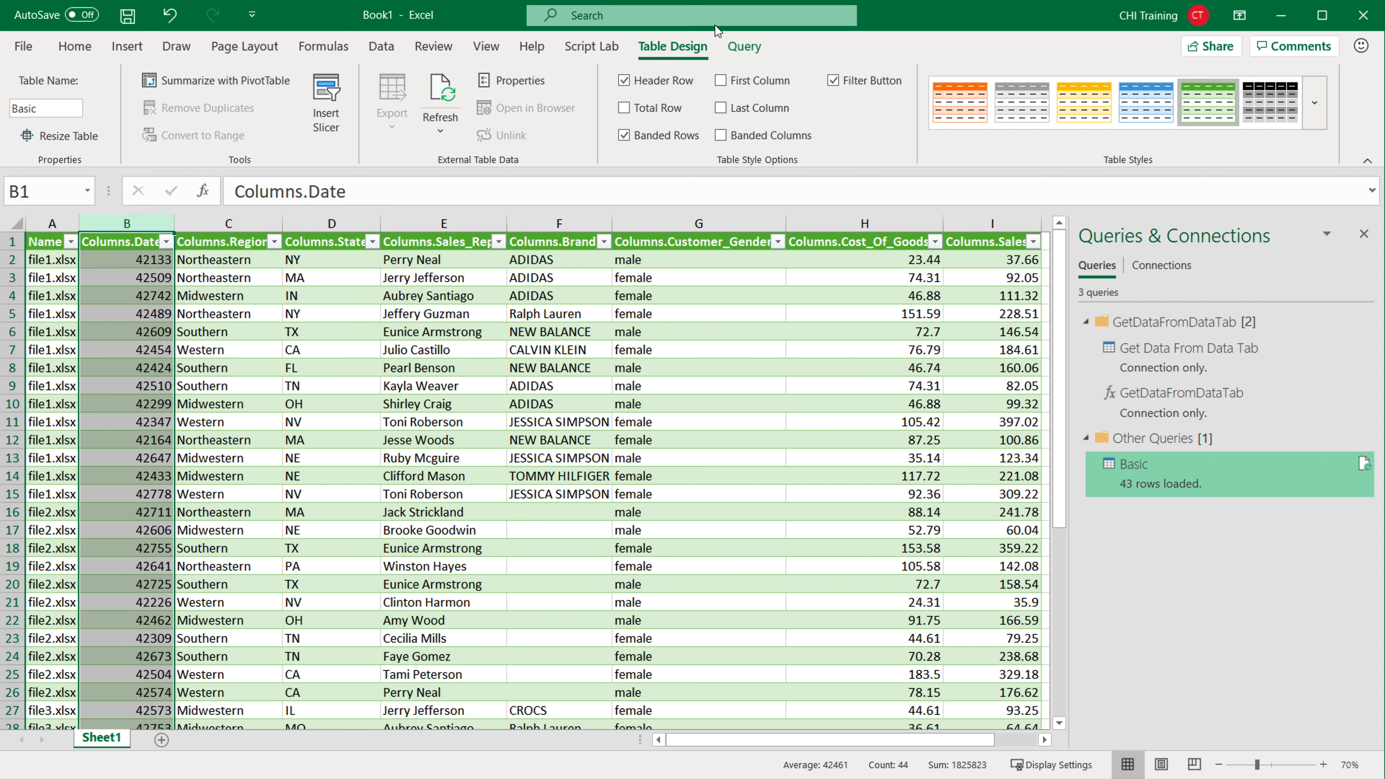
click(76, 46)
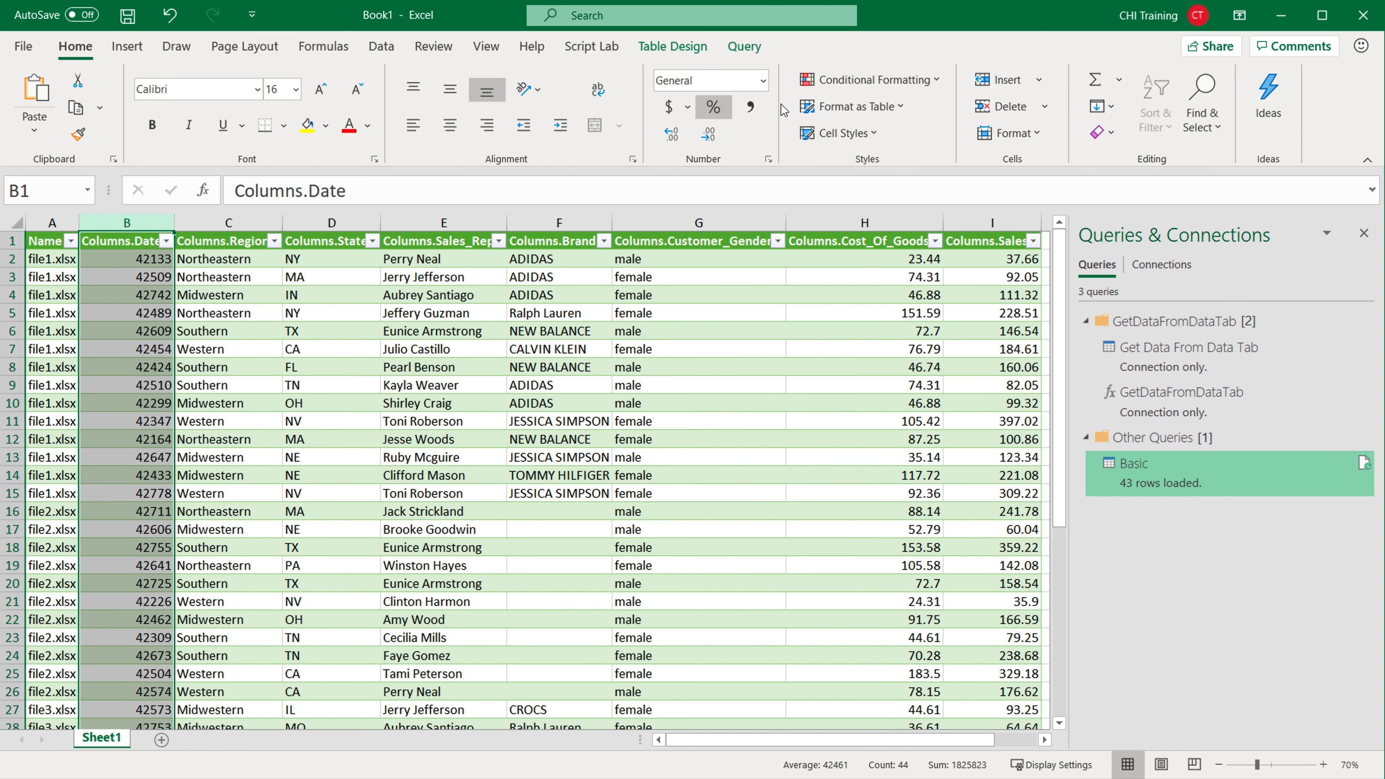
click(763, 81)
click(752, 278)
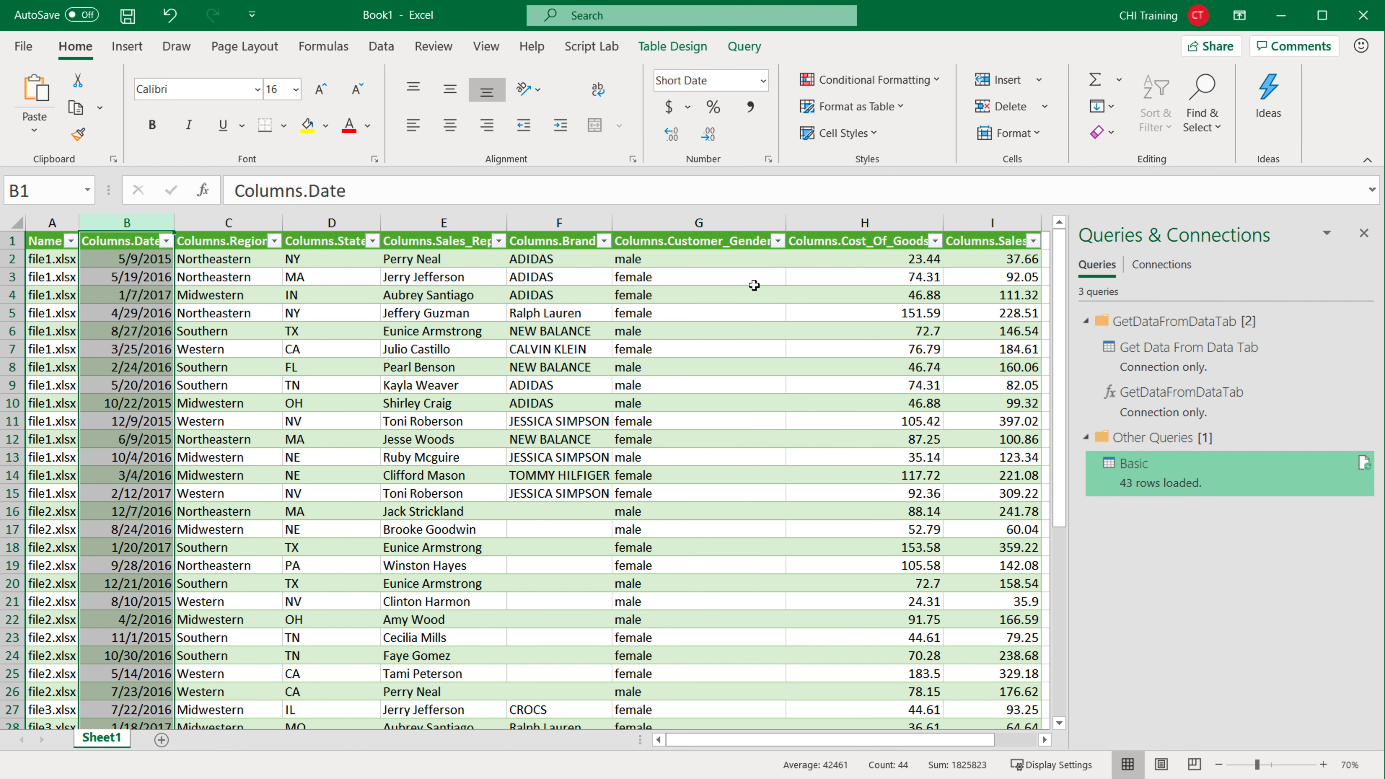
click(76, 365)
scroll(78, 354, down, 8)
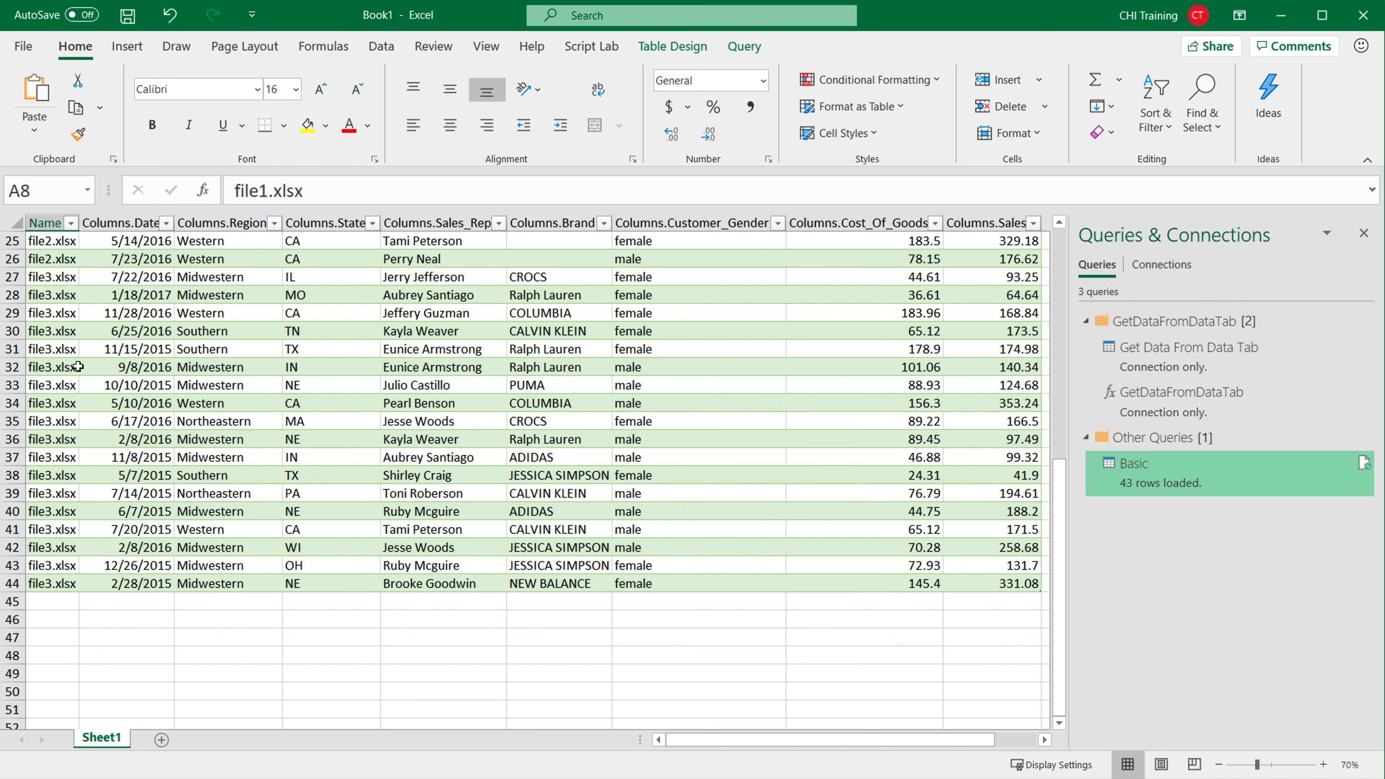
scroll(78, 367, up, 8)
scroll(350, 401, down, 7)
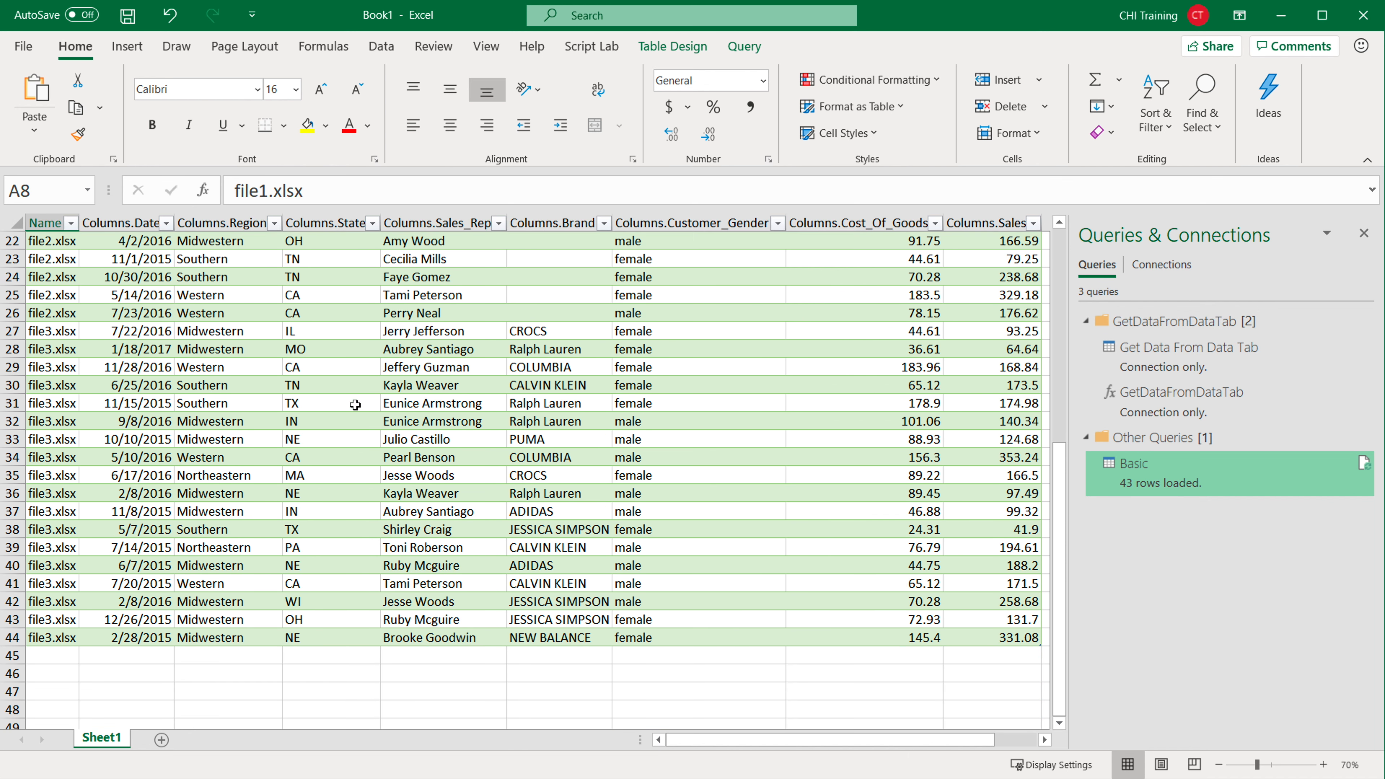
scroll(355, 404, up, 7)
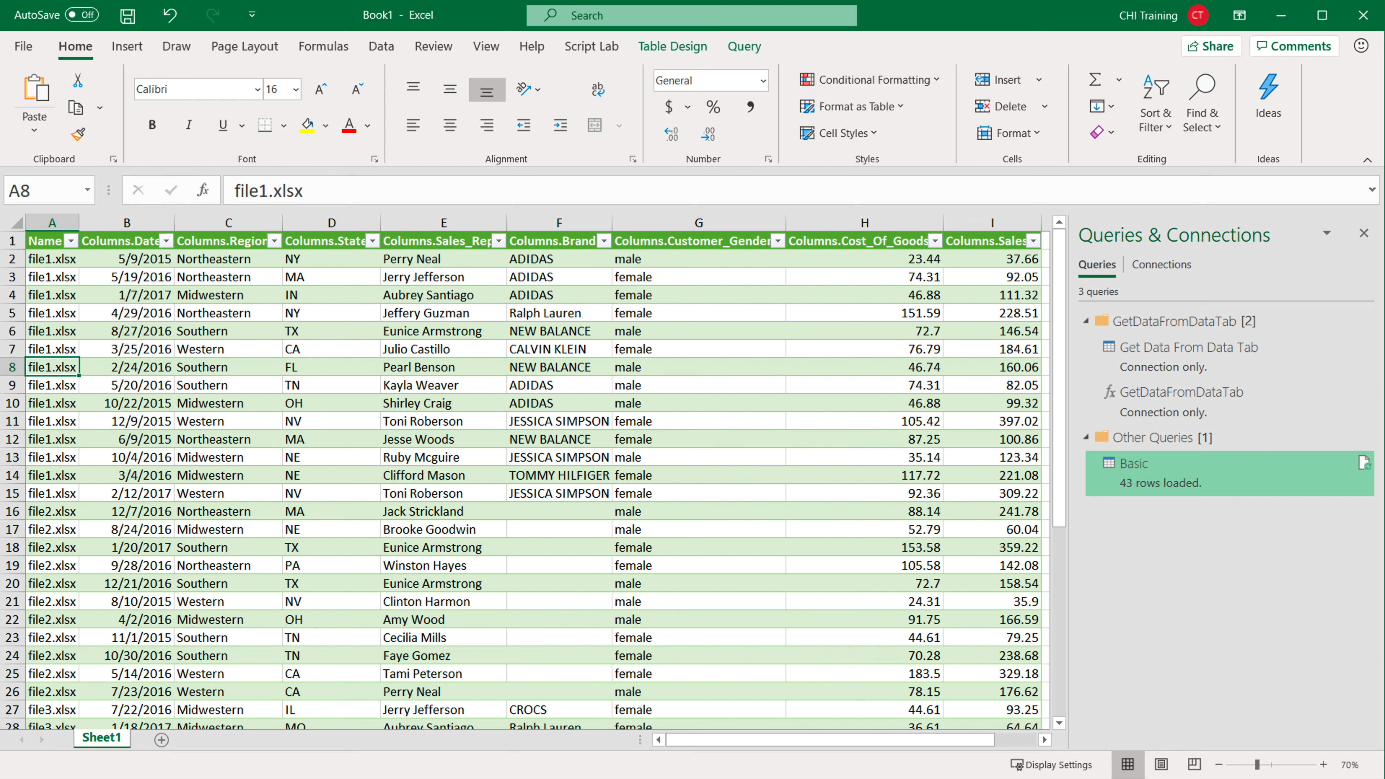
Step: Switch to File Explorer, duplicate file3 in the Basic folder, and open the copy in Excel
key(alt+Tab)
click(524, 362)
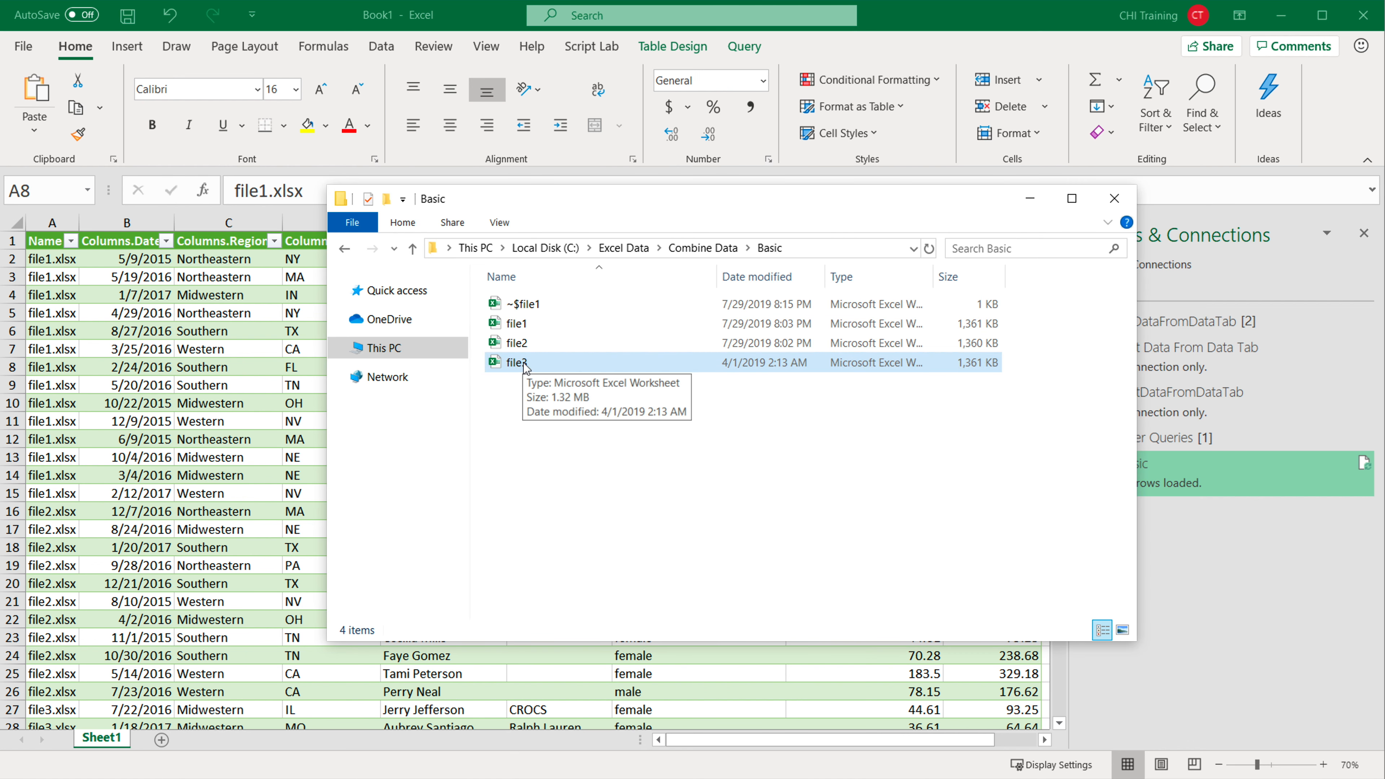
click(528, 363)
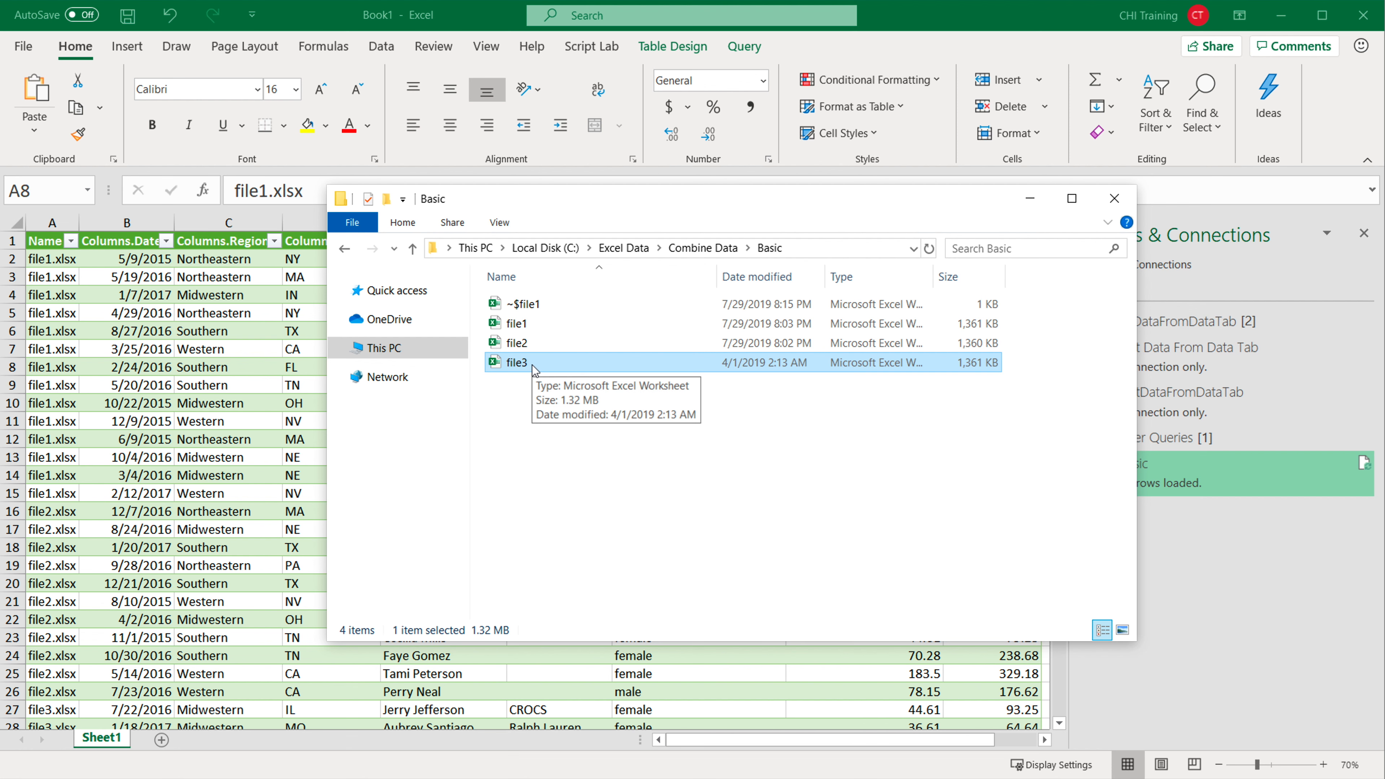
key(ctrl+c)
key(ctrl+v)
key(alt+Tab)
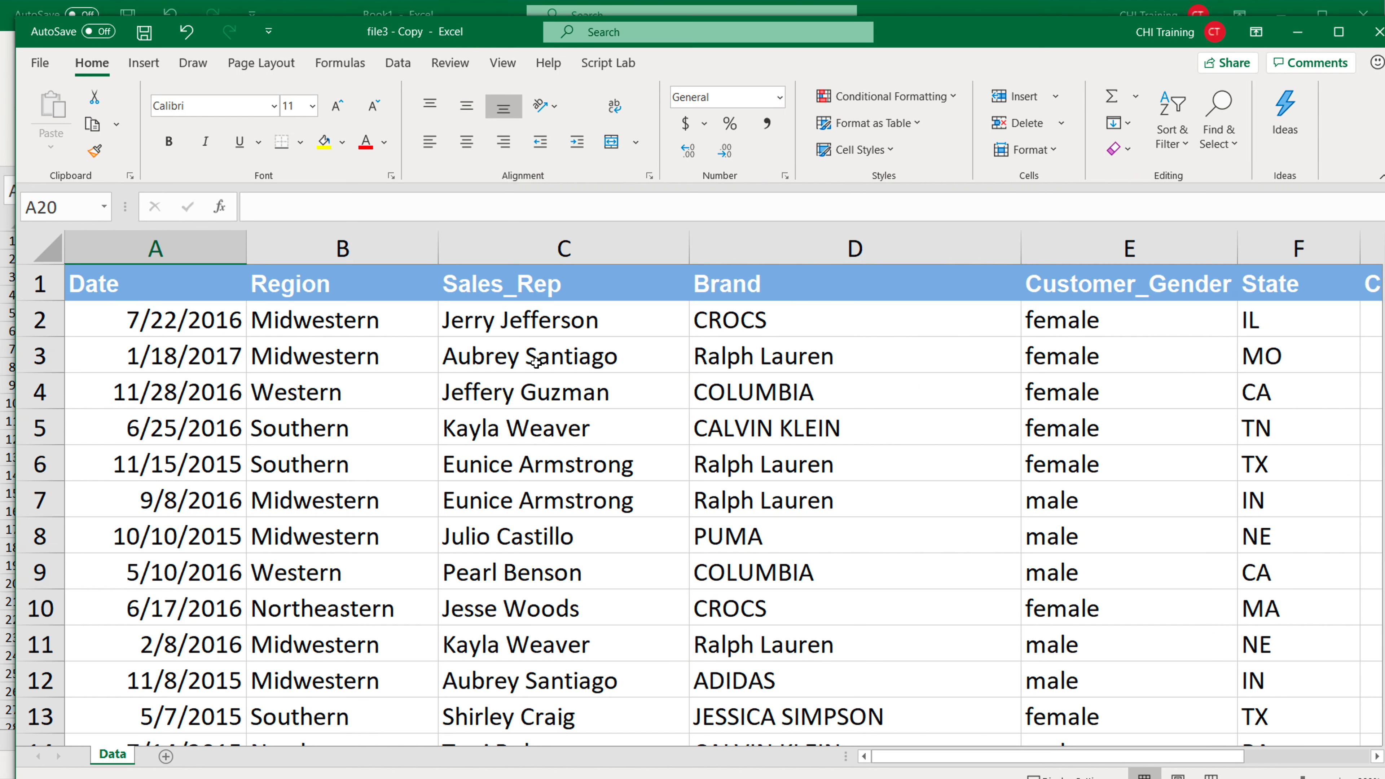
Step: Change the sales rep in cell C2 of file3 - Copy to Superman, then save and close the workbook
ctrl+scroll(465, 367, down, 1)
click(459, 314)
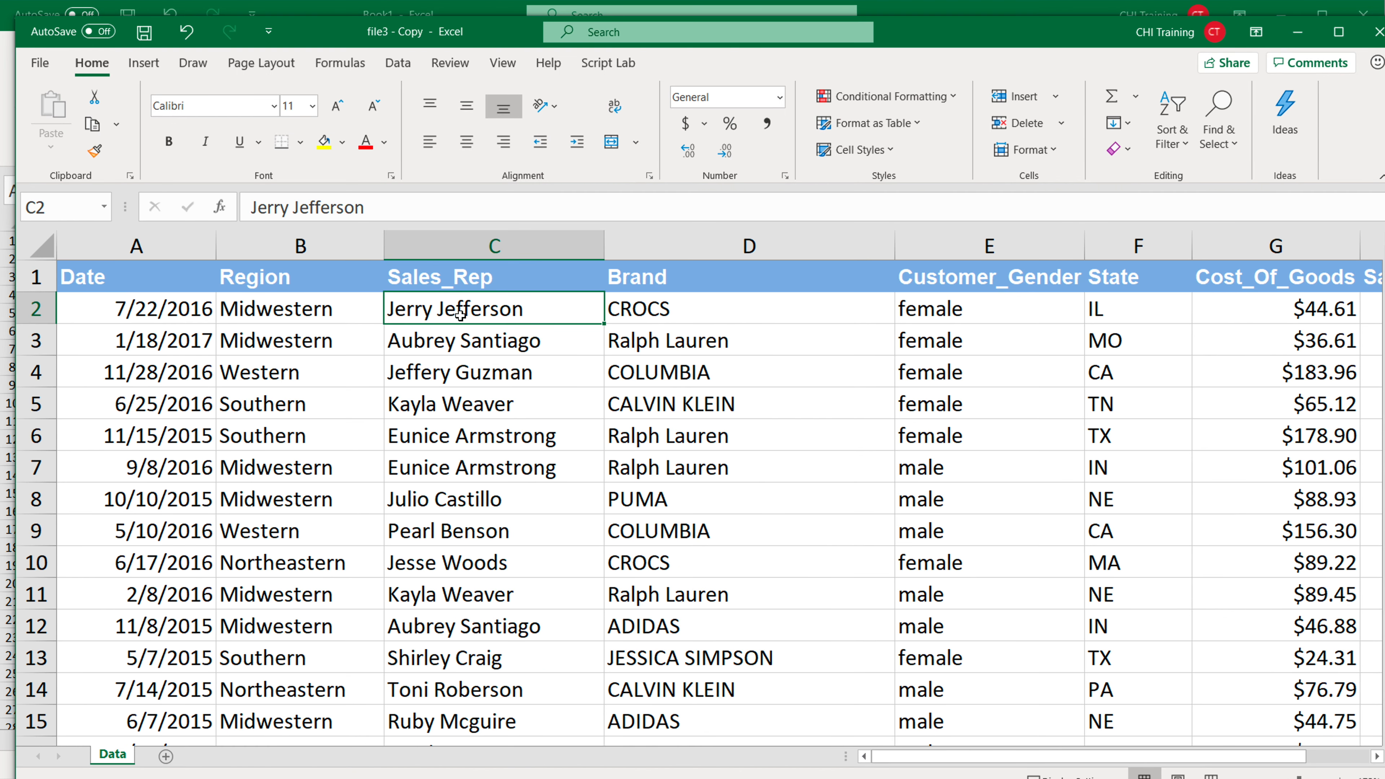
text(S)
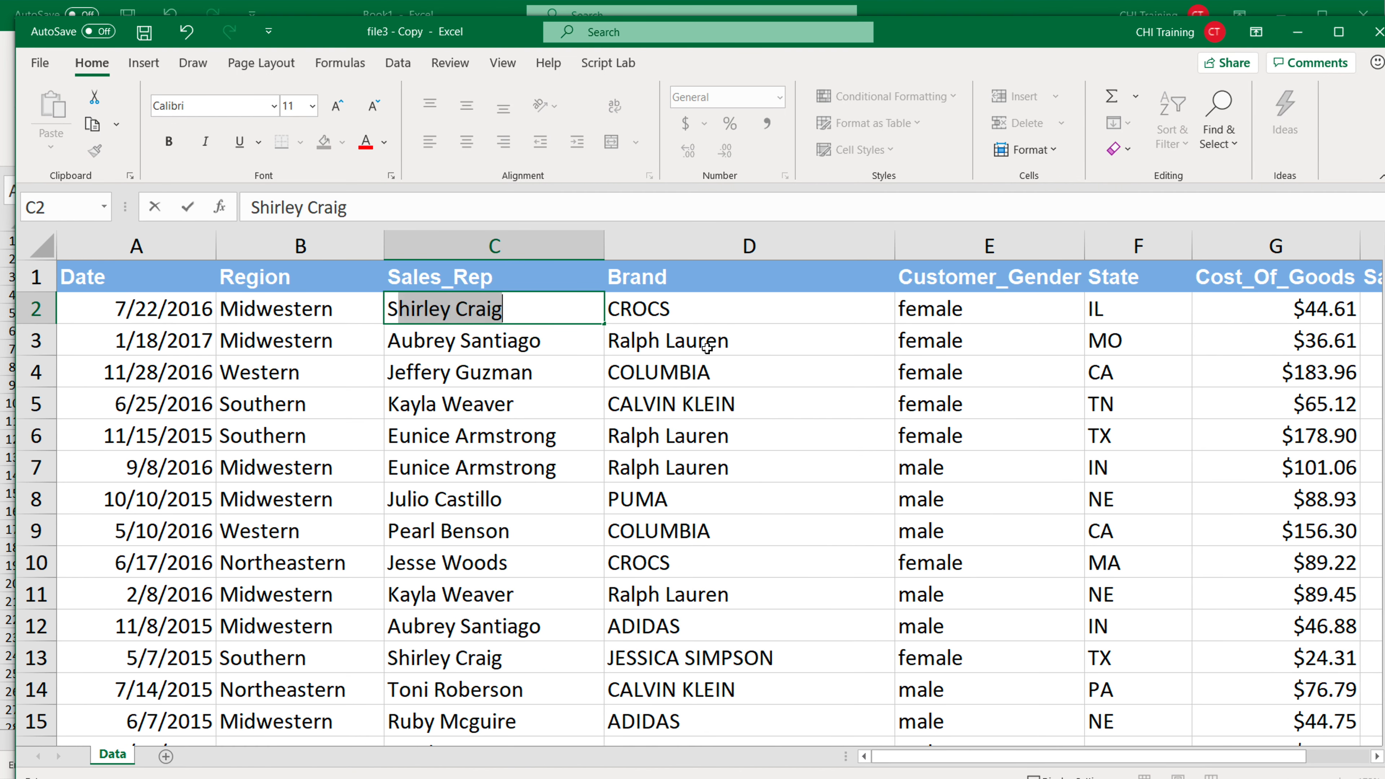
text(uperman)
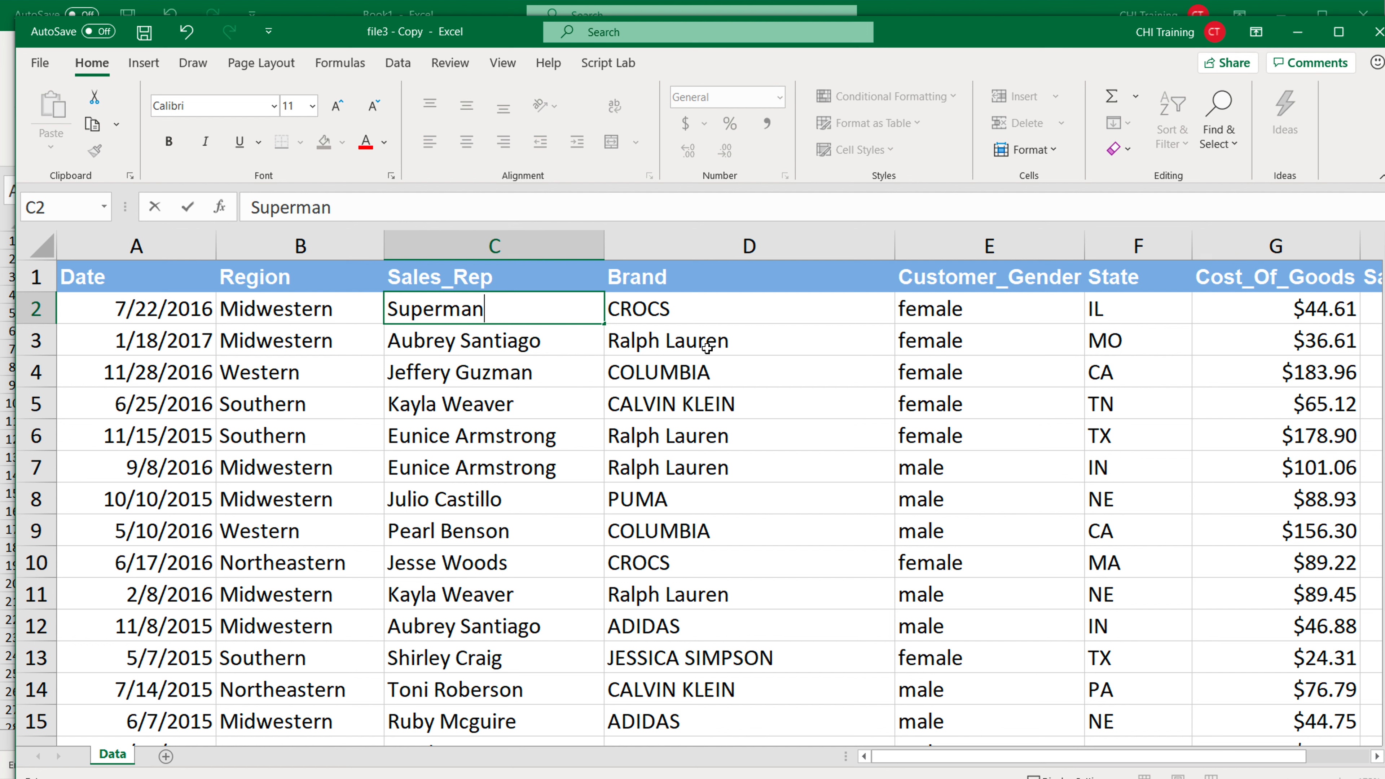
key(Return)
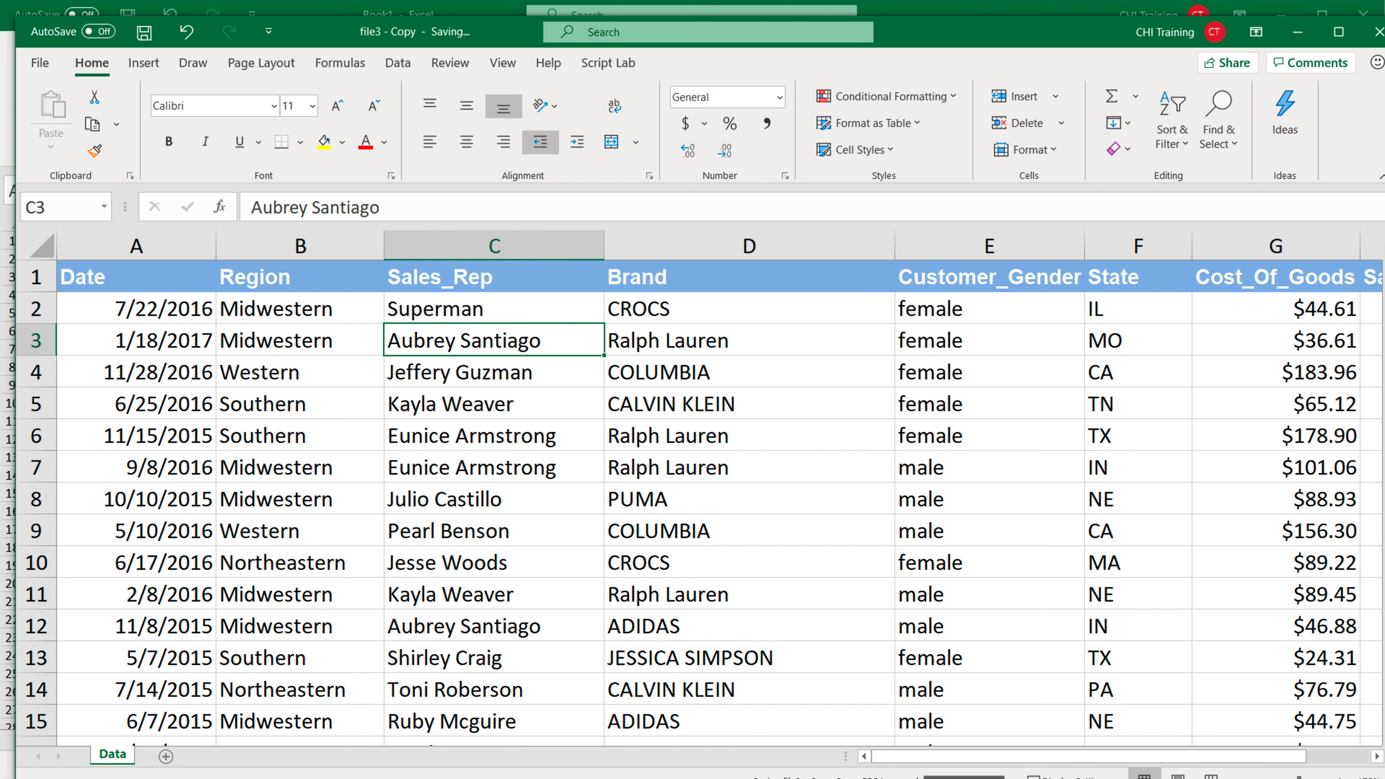
key(ctrl+s)
click(1369, 34)
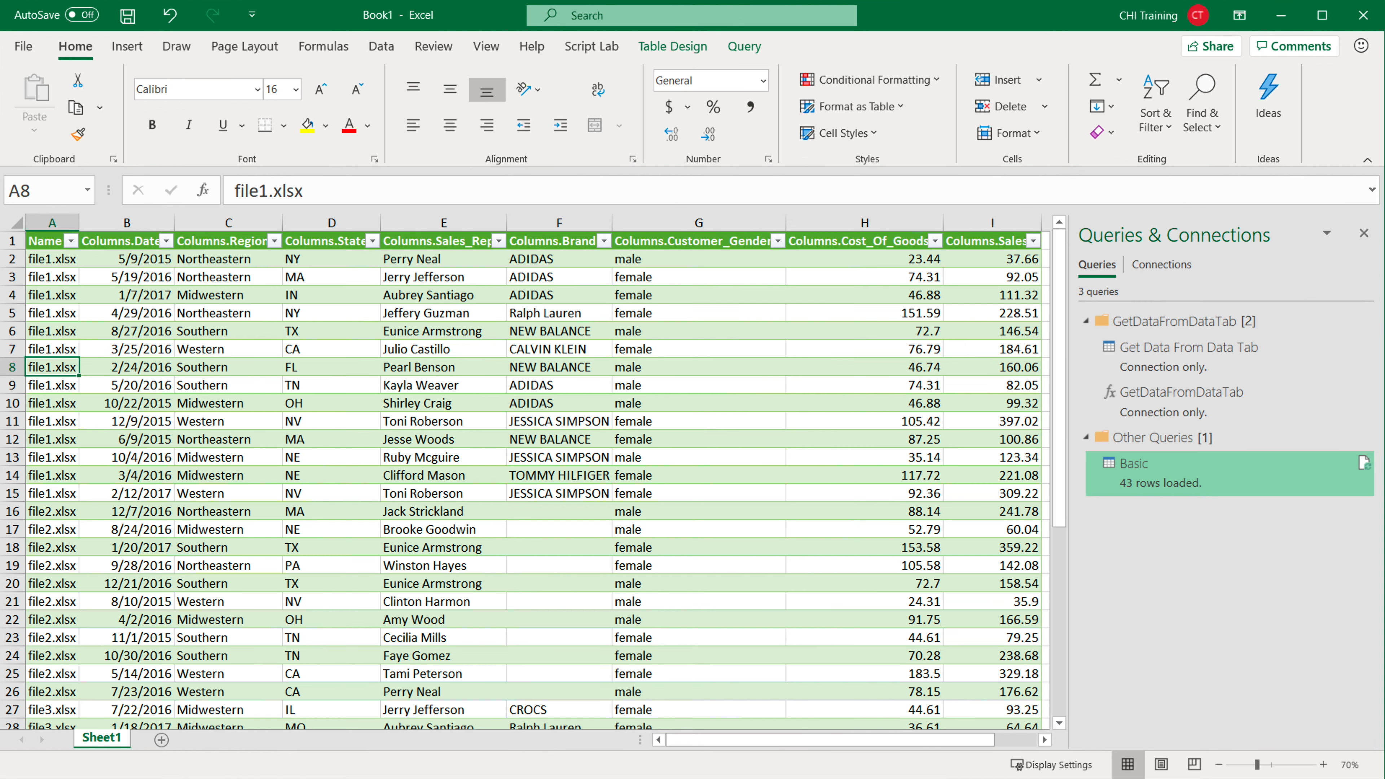
Step: Return to the Book1 workbook and refresh the Basic query to include the newly added file
key(alt+Tab)
key(alt+Tab)
click(1362, 462)
mouse_move(1129, 494)
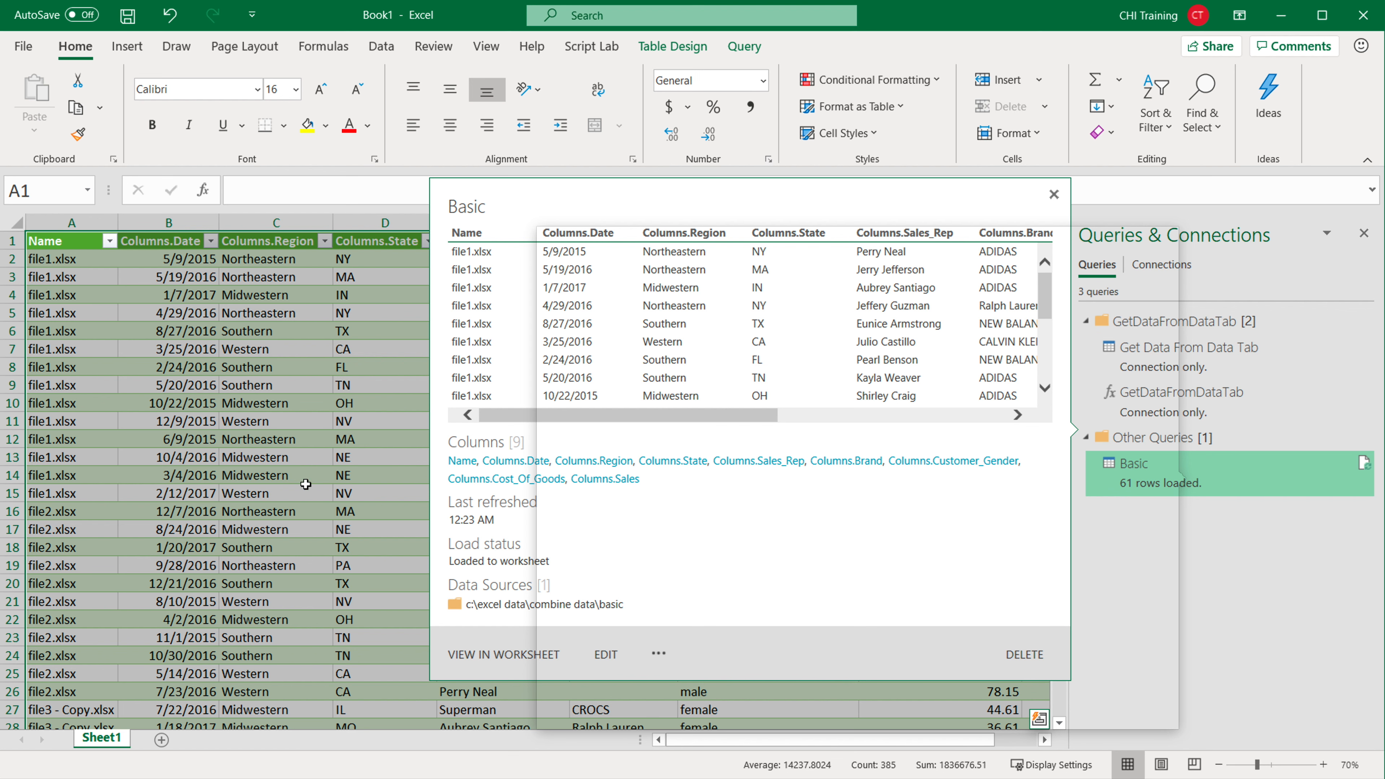
click(277, 425)
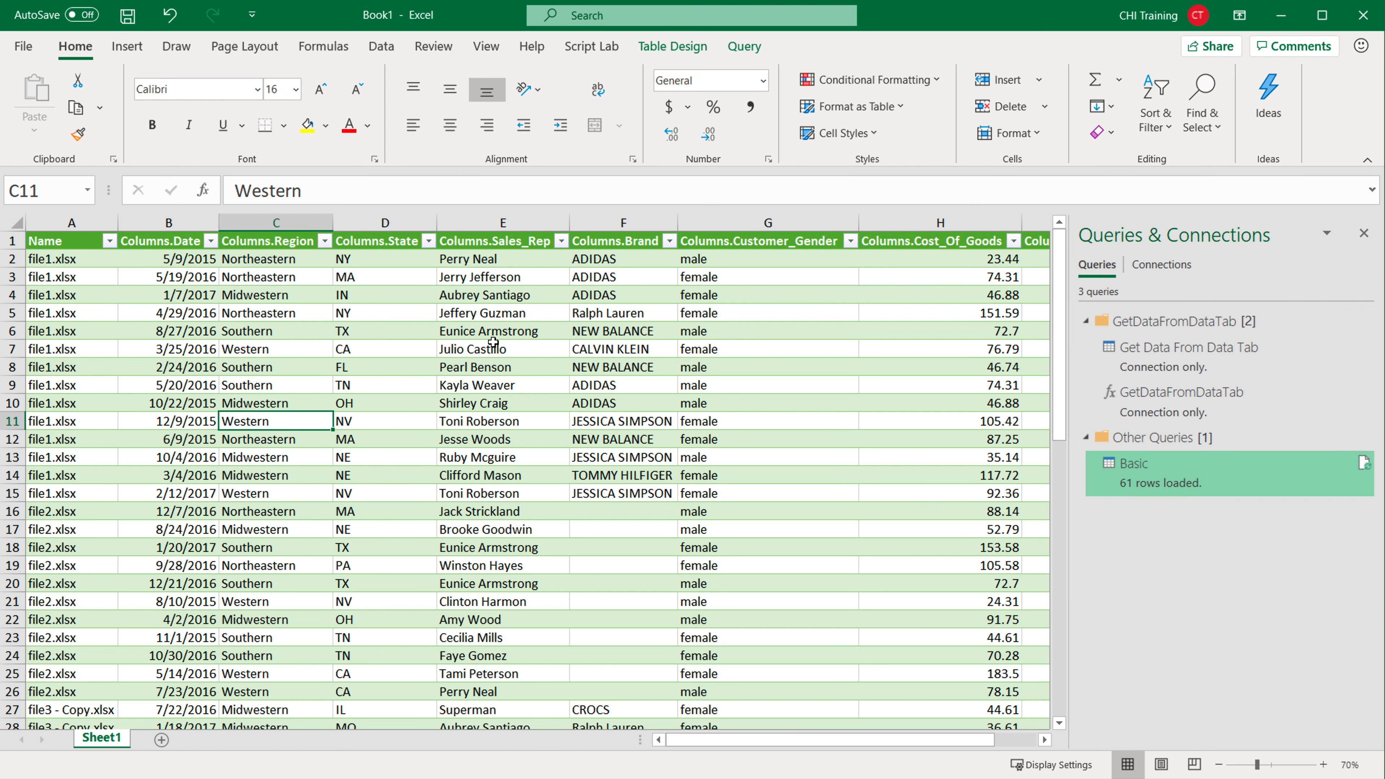
Step: Search the Columns.Sales_Rep column for "super" and examine the rows that come from file3 - Copy.xlsx
click(485, 224)
key(ctrl+f)
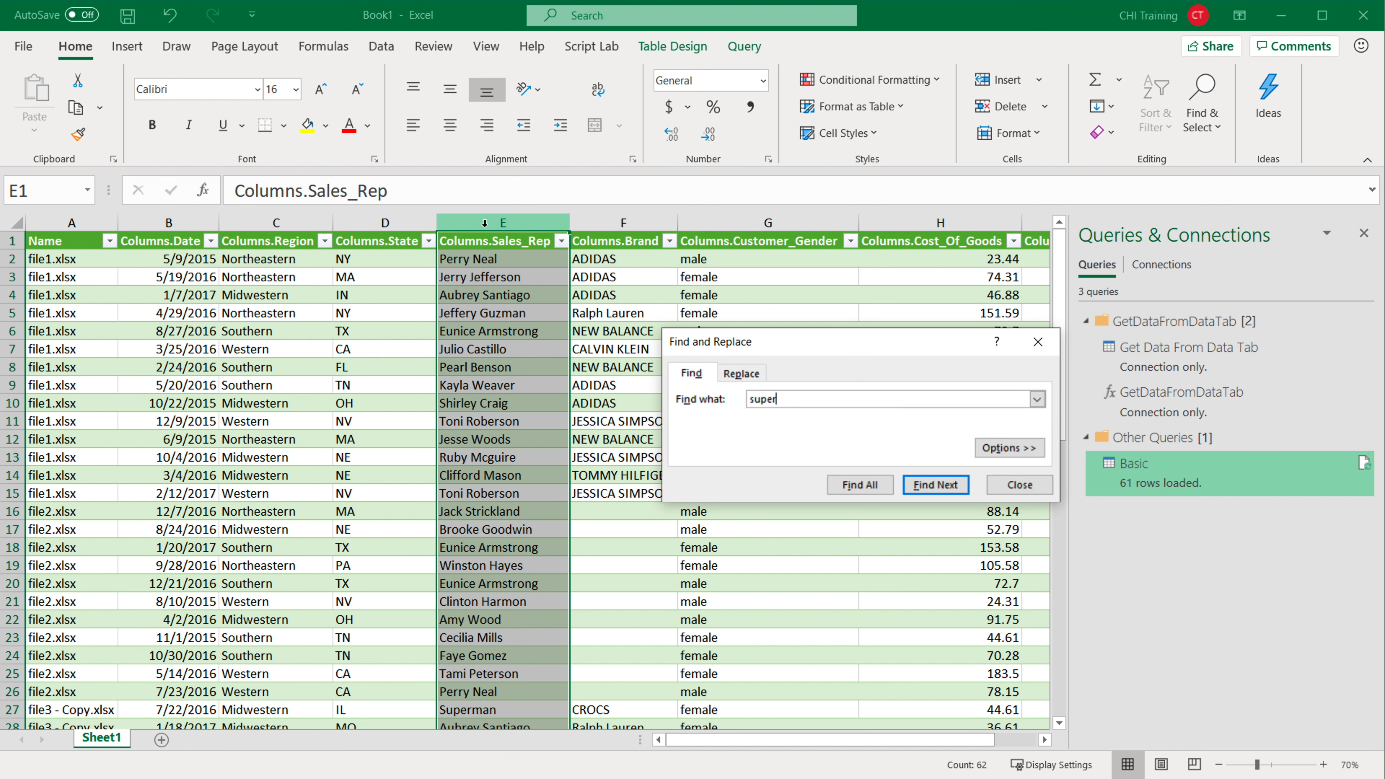
text(super)
key(Return)
click(1001, 487)
scroll(597, 619, down, 3)
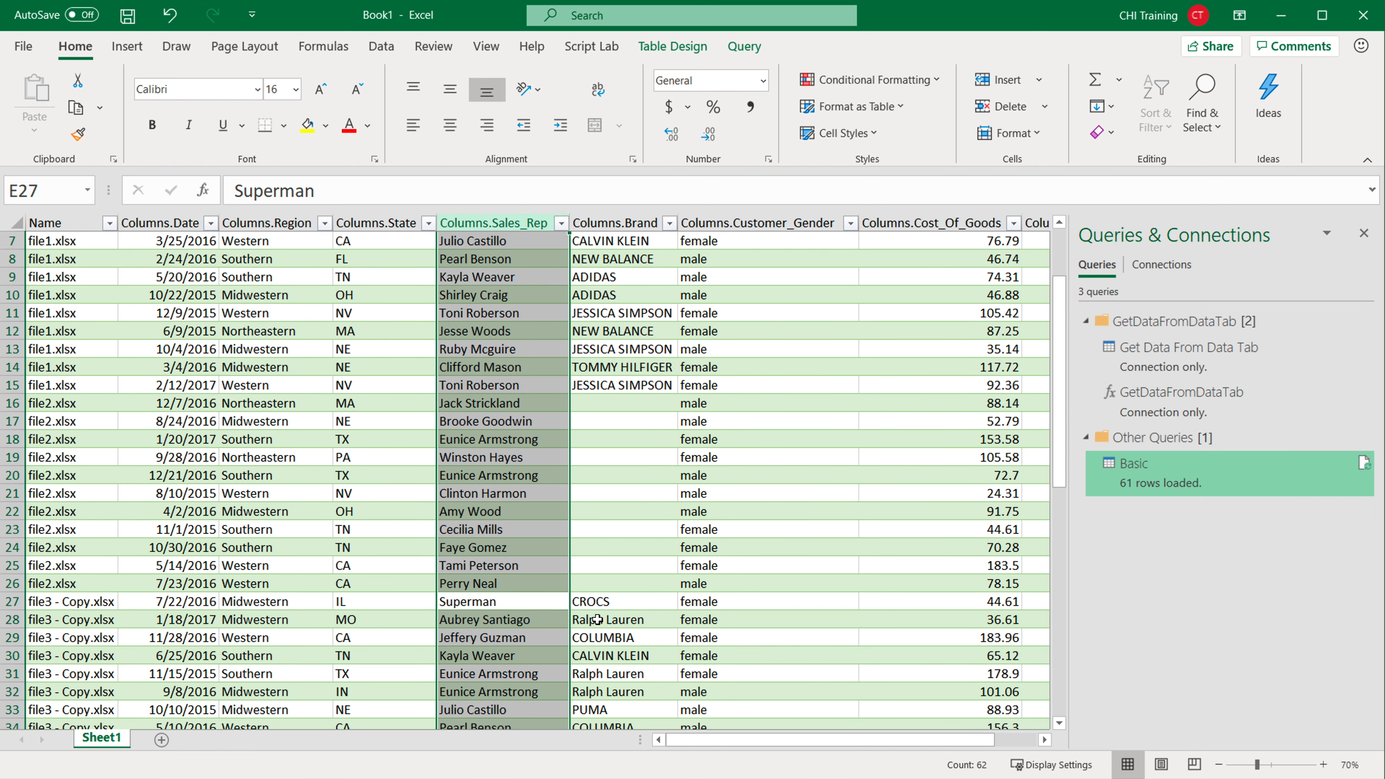
click(71, 550)
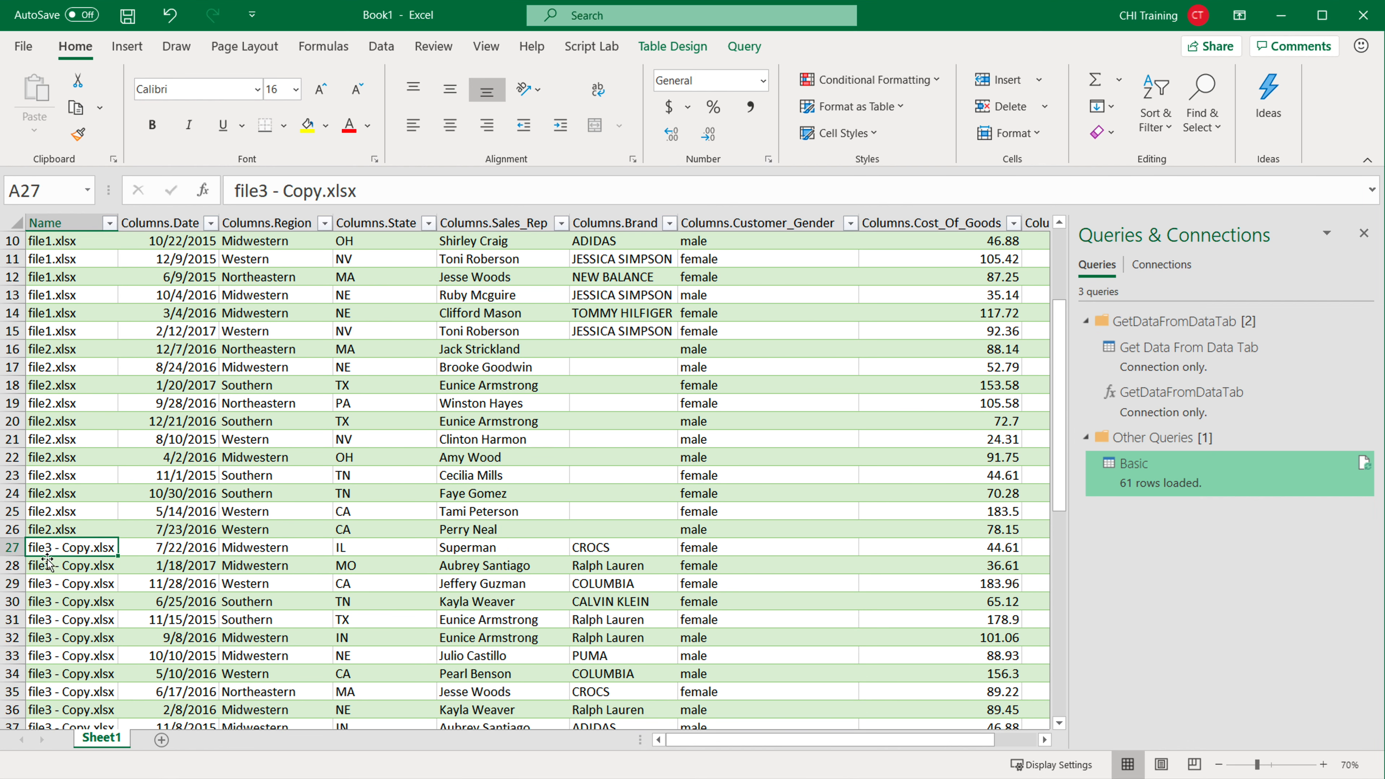
scroll(155, 564, down, 1)
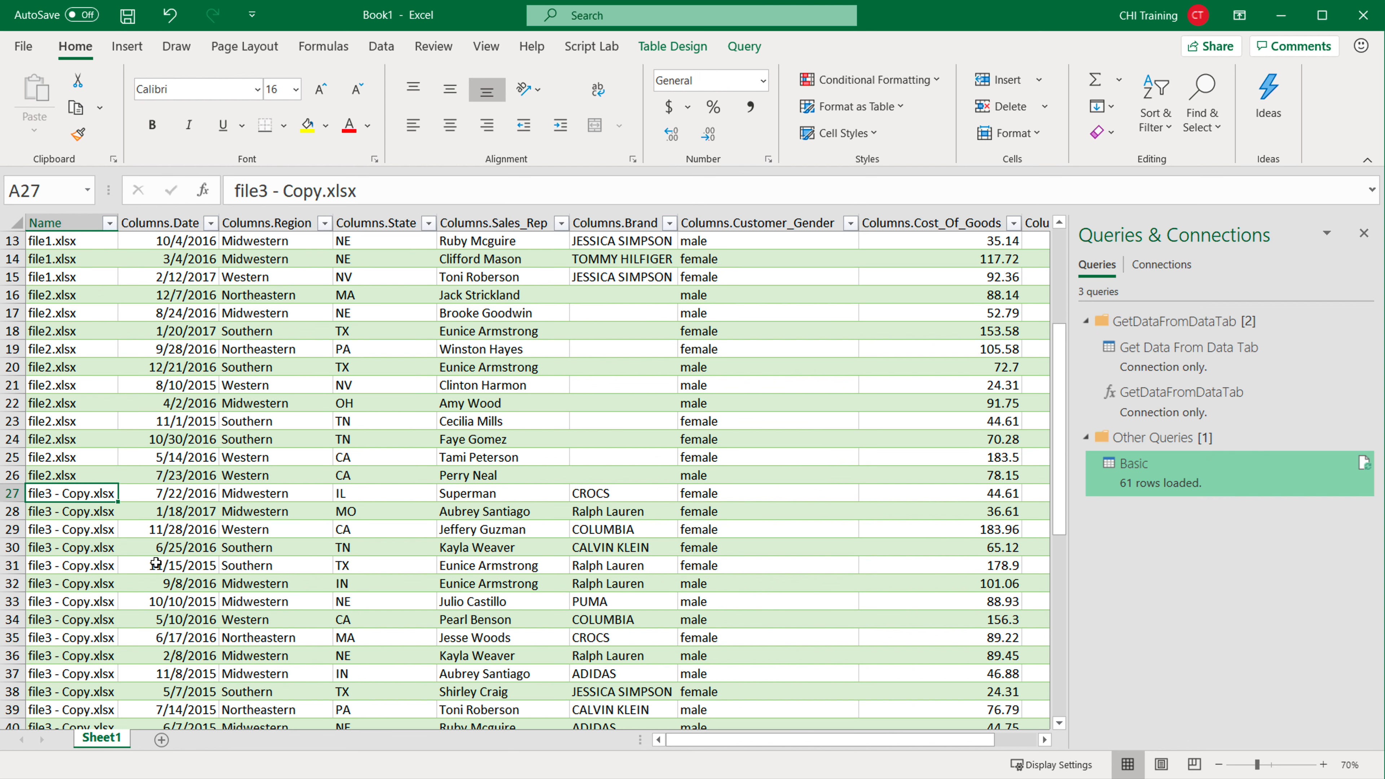
scroll(467, 491, up, 4)
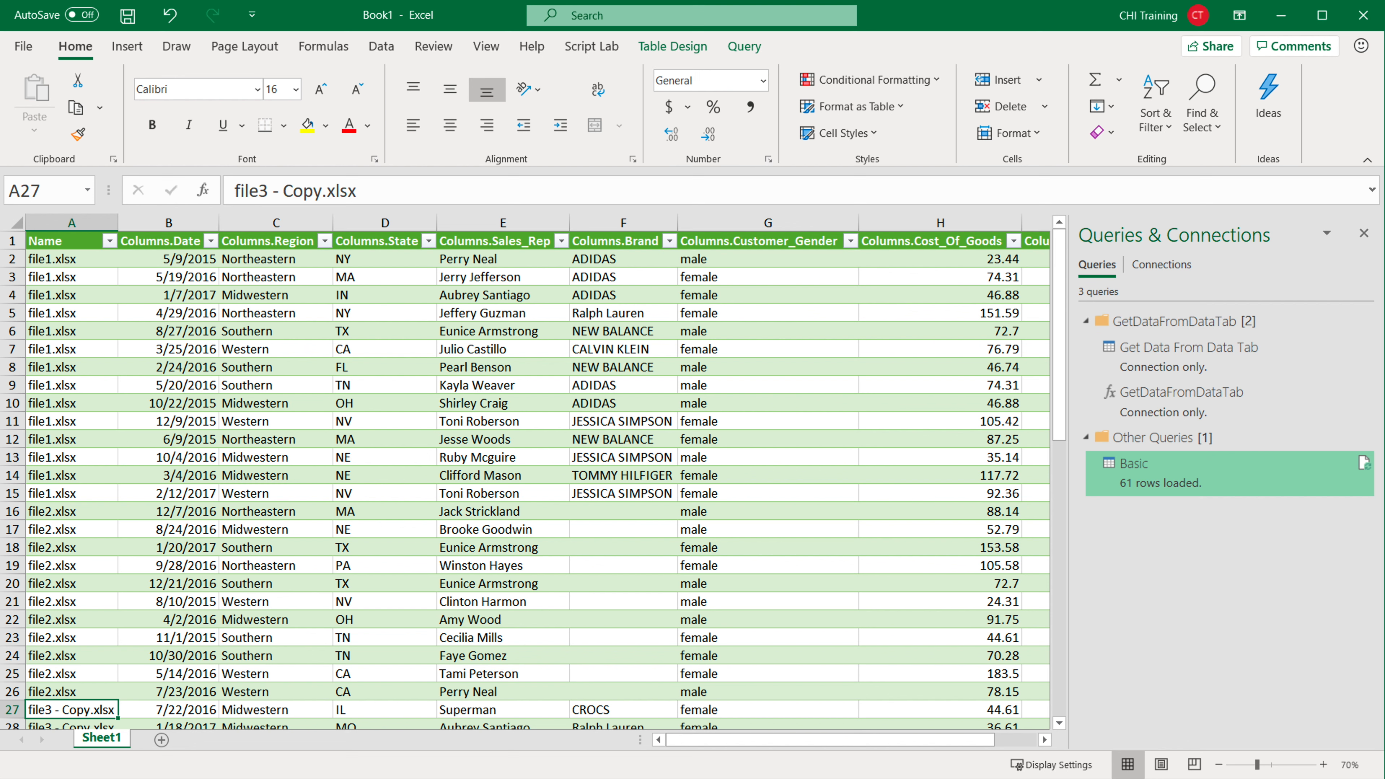
Step: Switch to File Explorer and open the Intermediate folder inside Combine Data to view its files
key(alt+Tab)
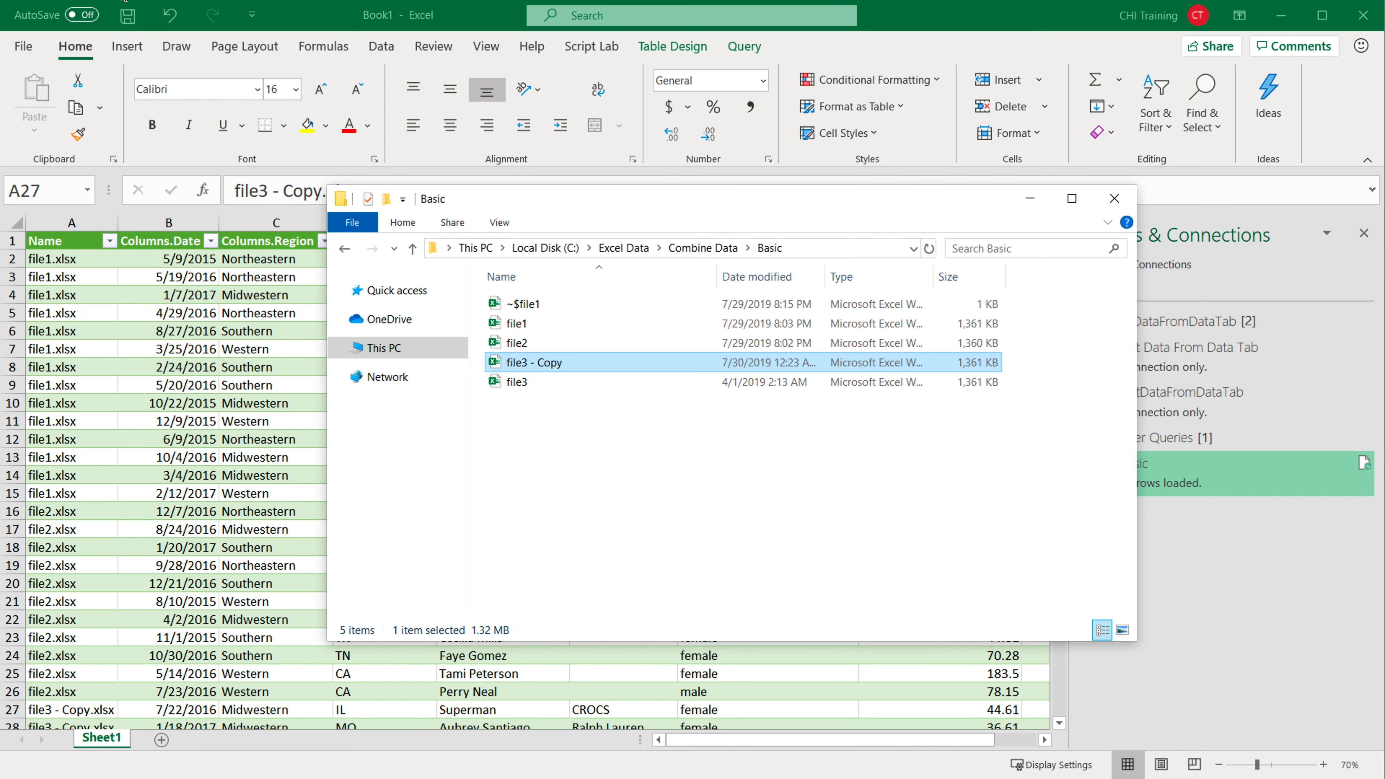
click(703, 248)
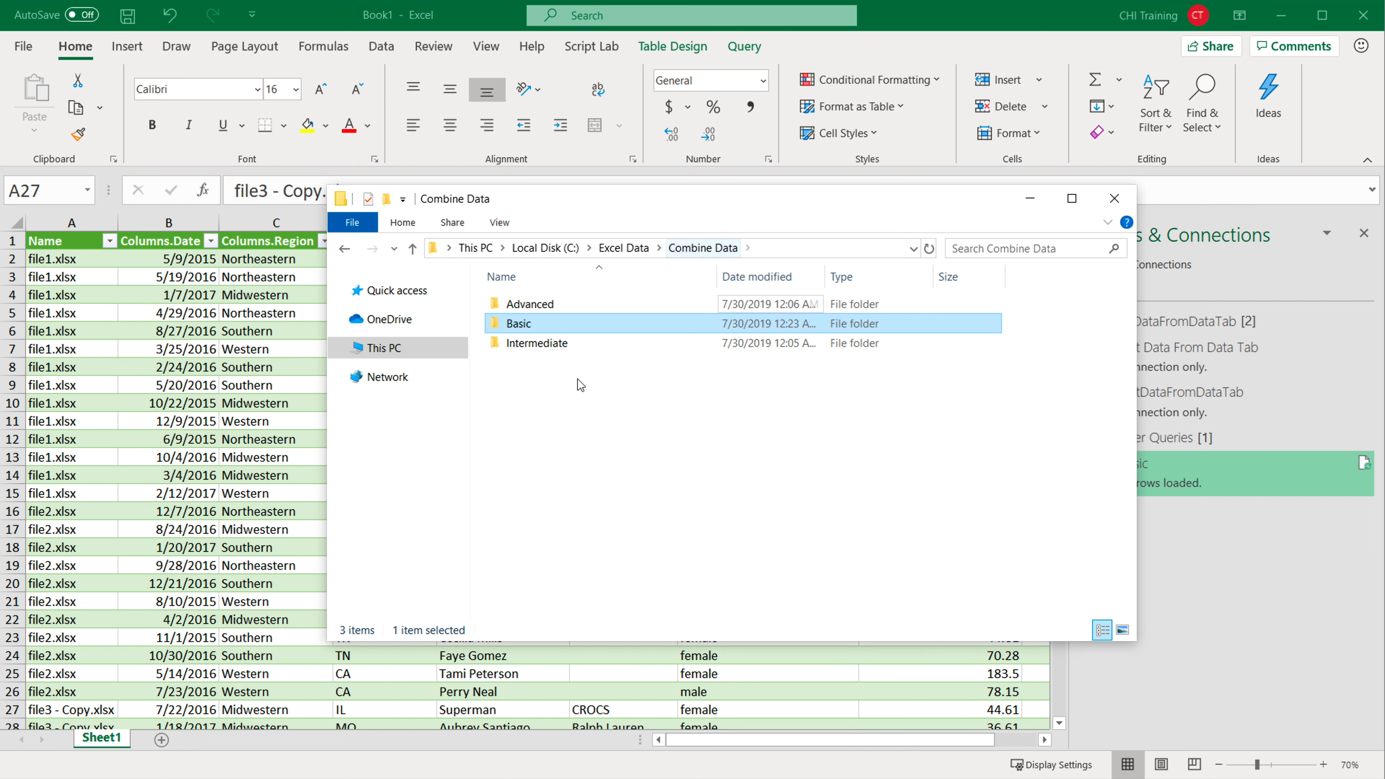
click(560, 345)
double_click(560, 345)
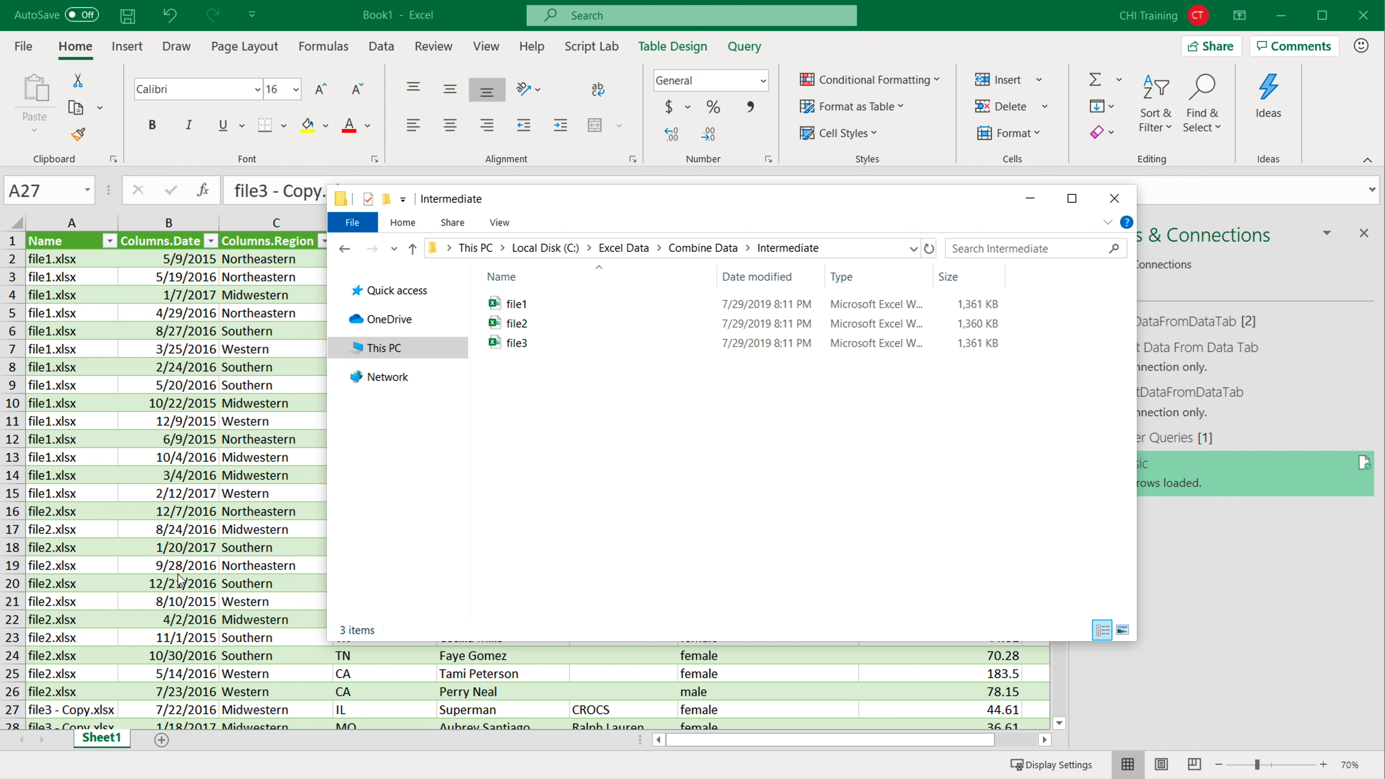
Step: Return to the Book1 workbook, duplicate the Get Data From Data Tab query and remove the copy's Changed Type step
click(203, 449)
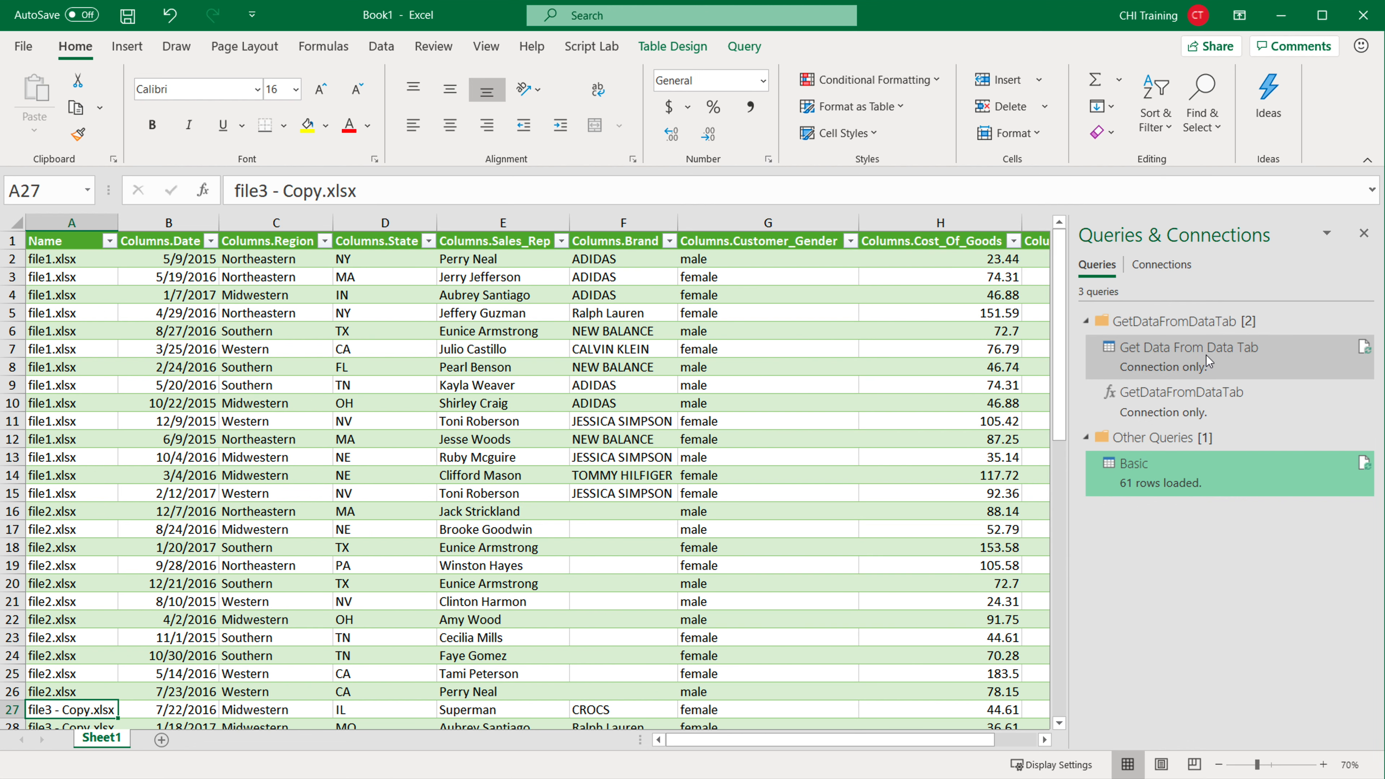
click(1142, 354)
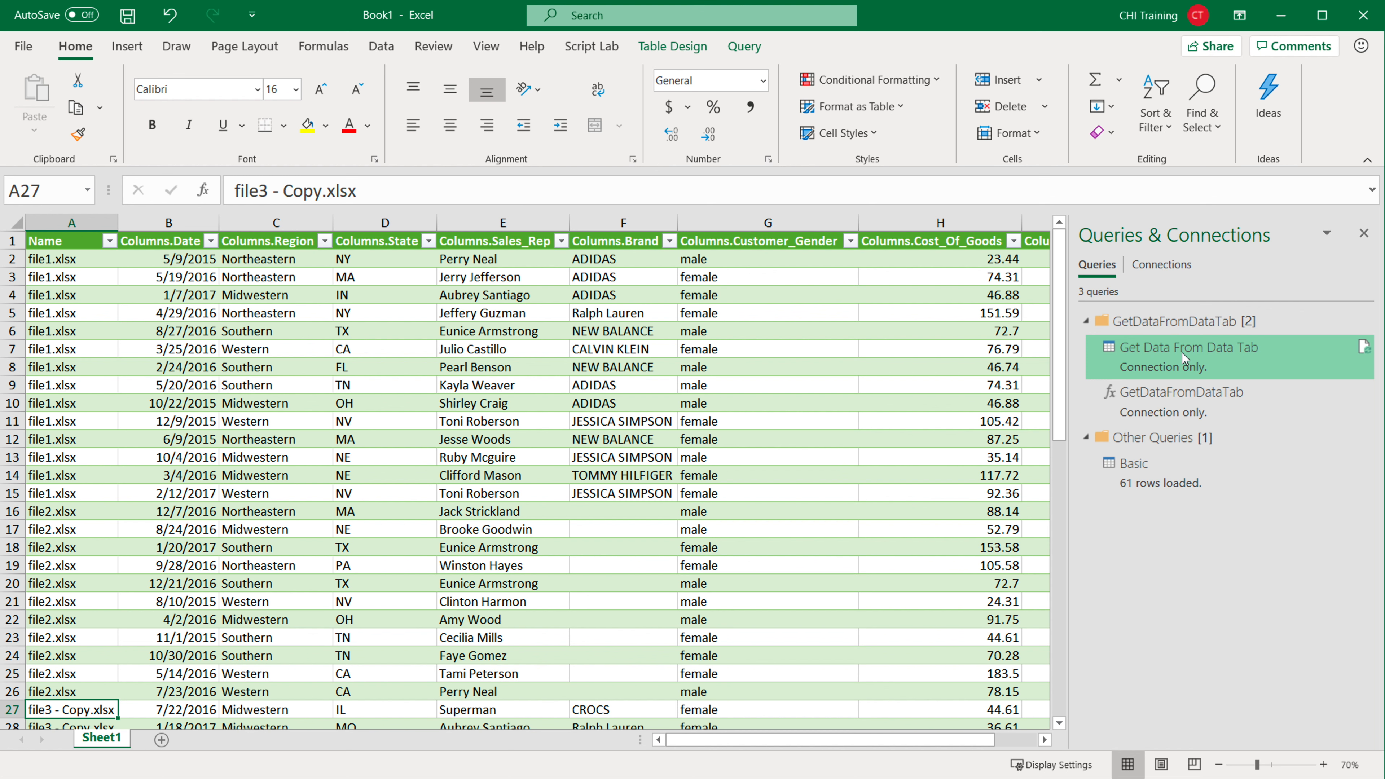
mouse_move(1191, 351)
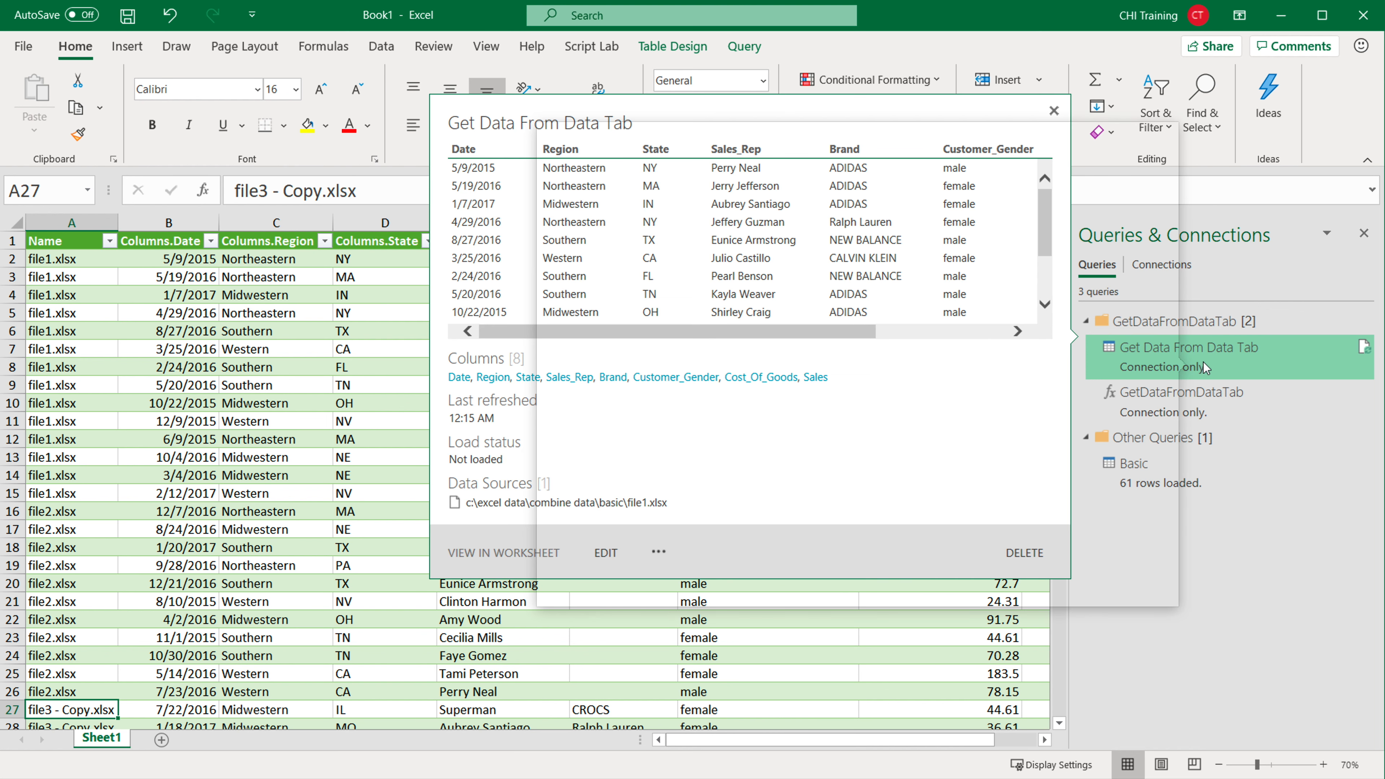
right_click(1219, 352)
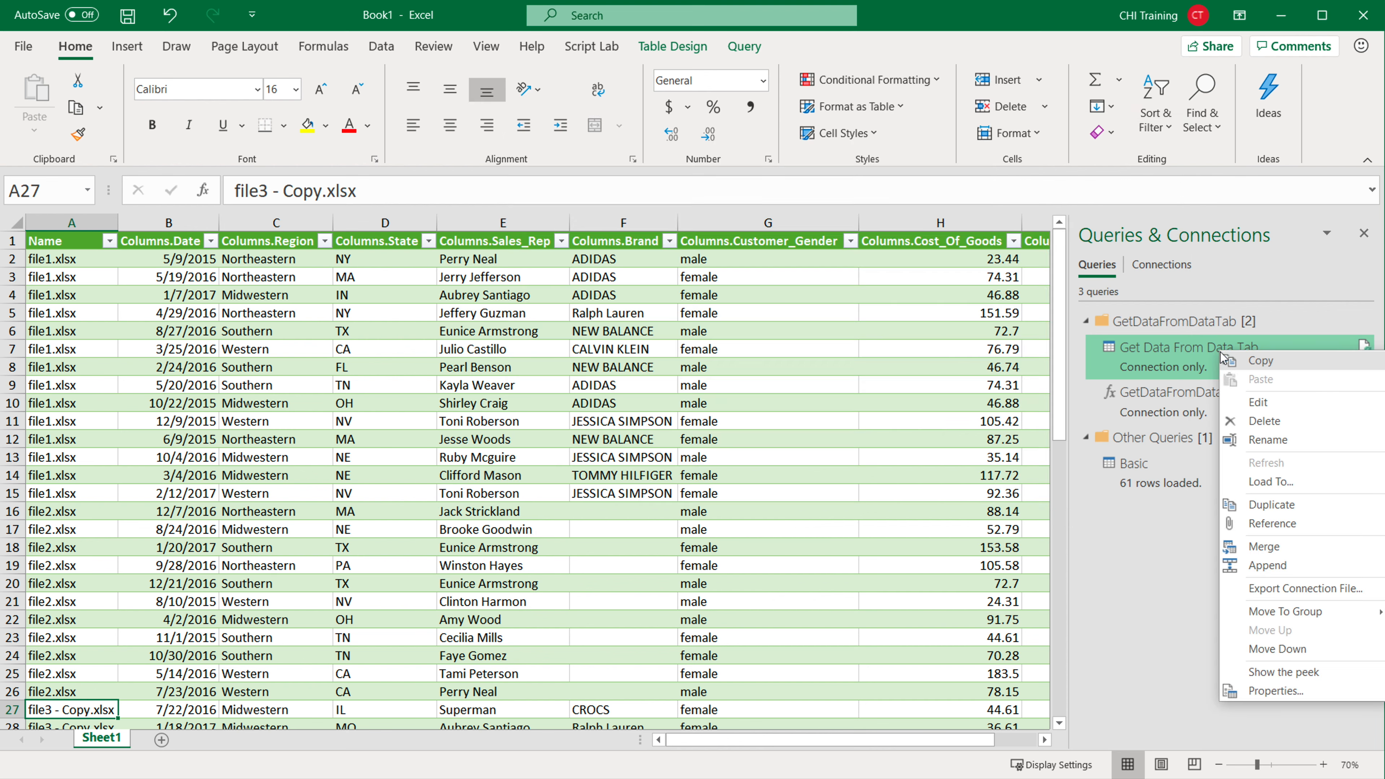
click(1271, 505)
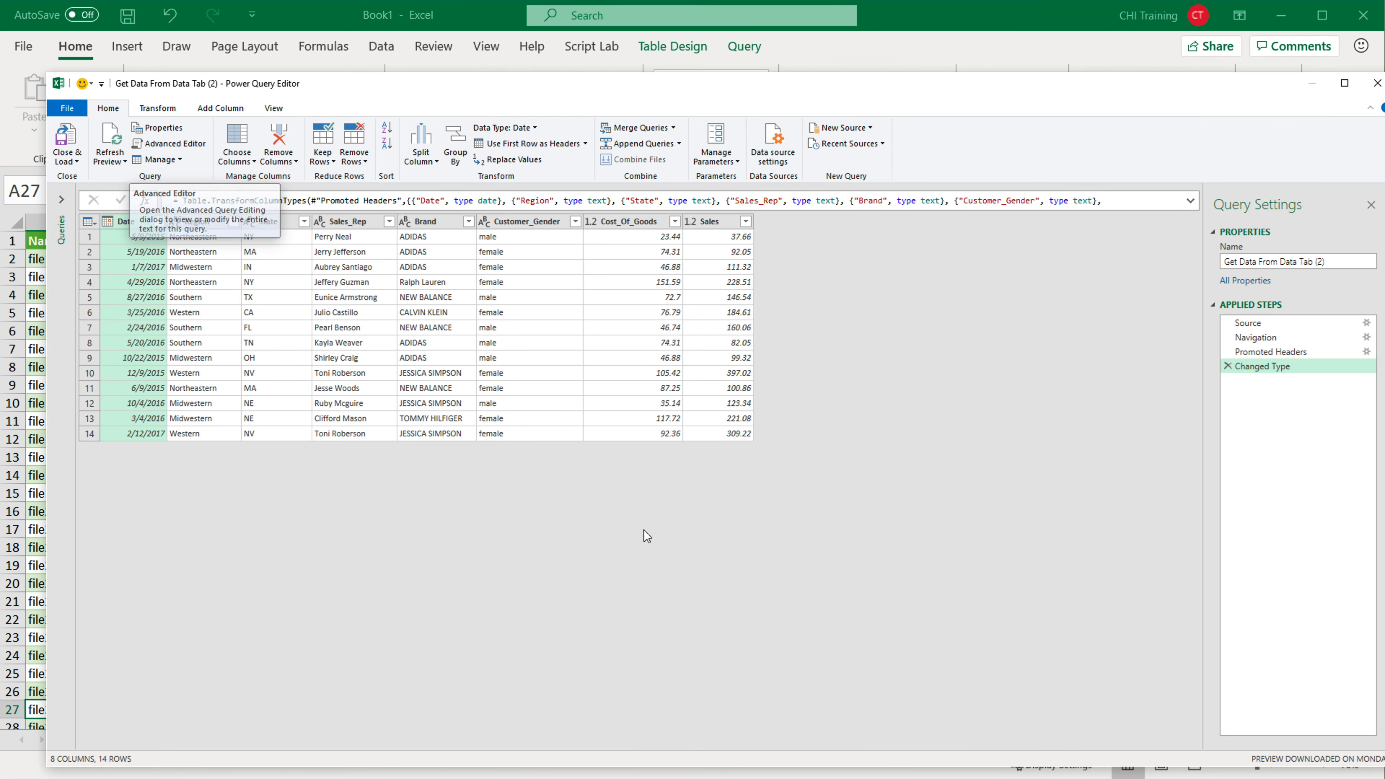
click(1227, 366)
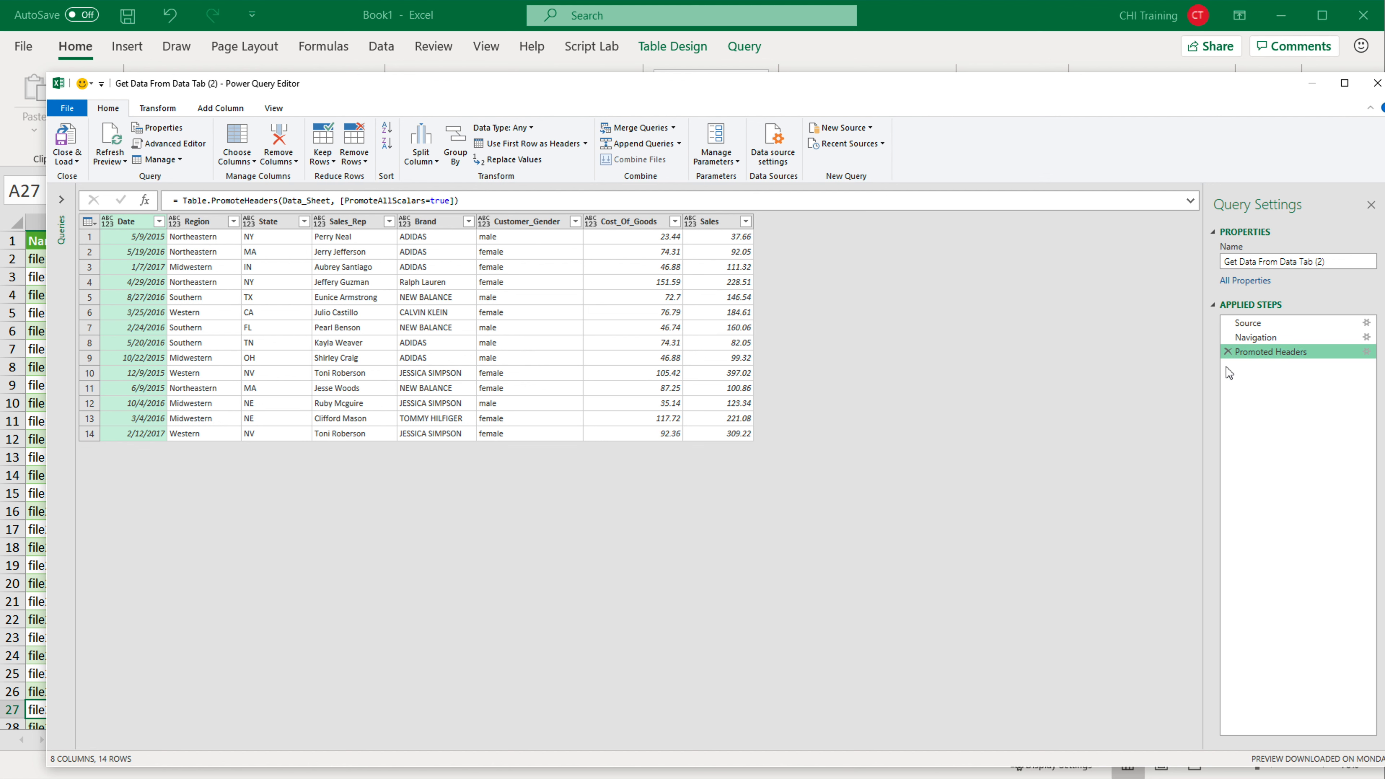
Step: Examine the duplicated query's code in the Advanced Editor, focusing on the hard-coded file name and sheet name
click(167, 145)
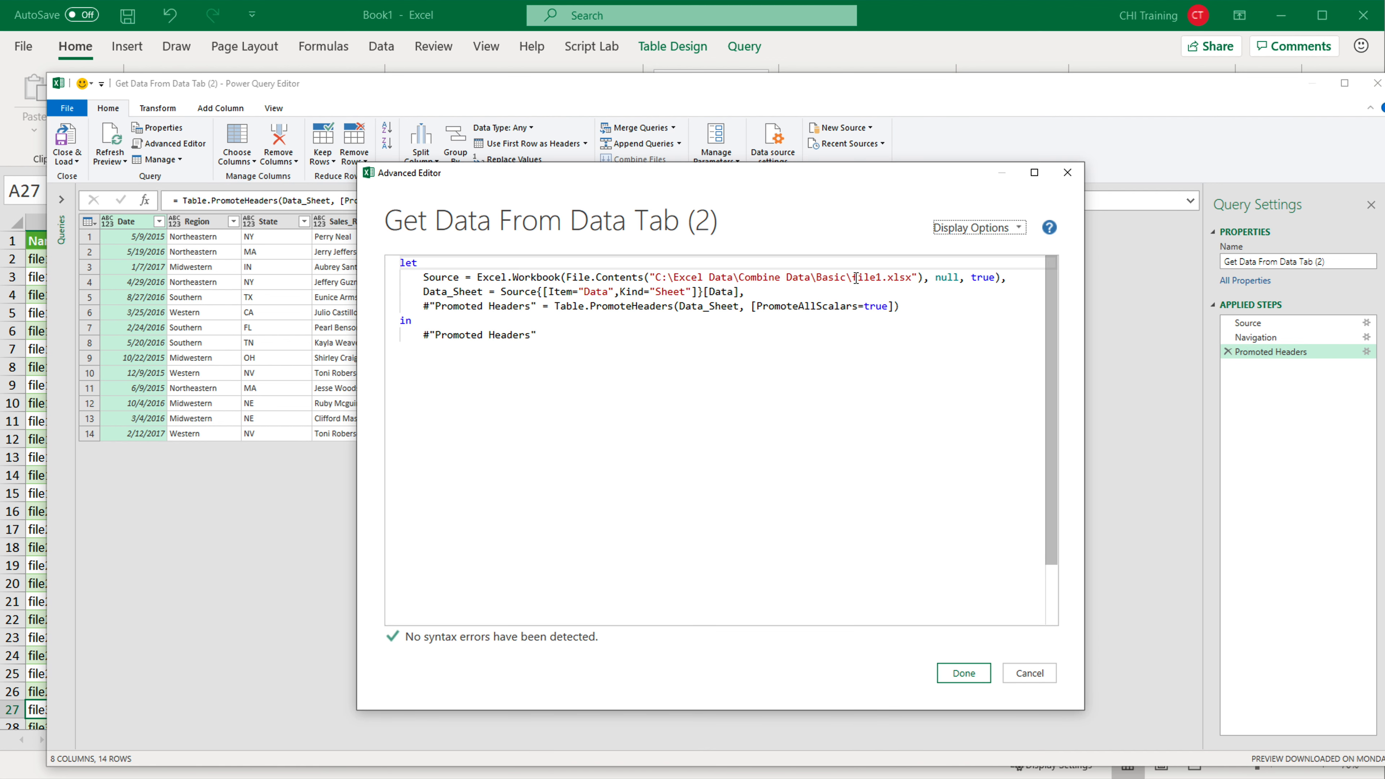
drag(854, 278, 901, 278)
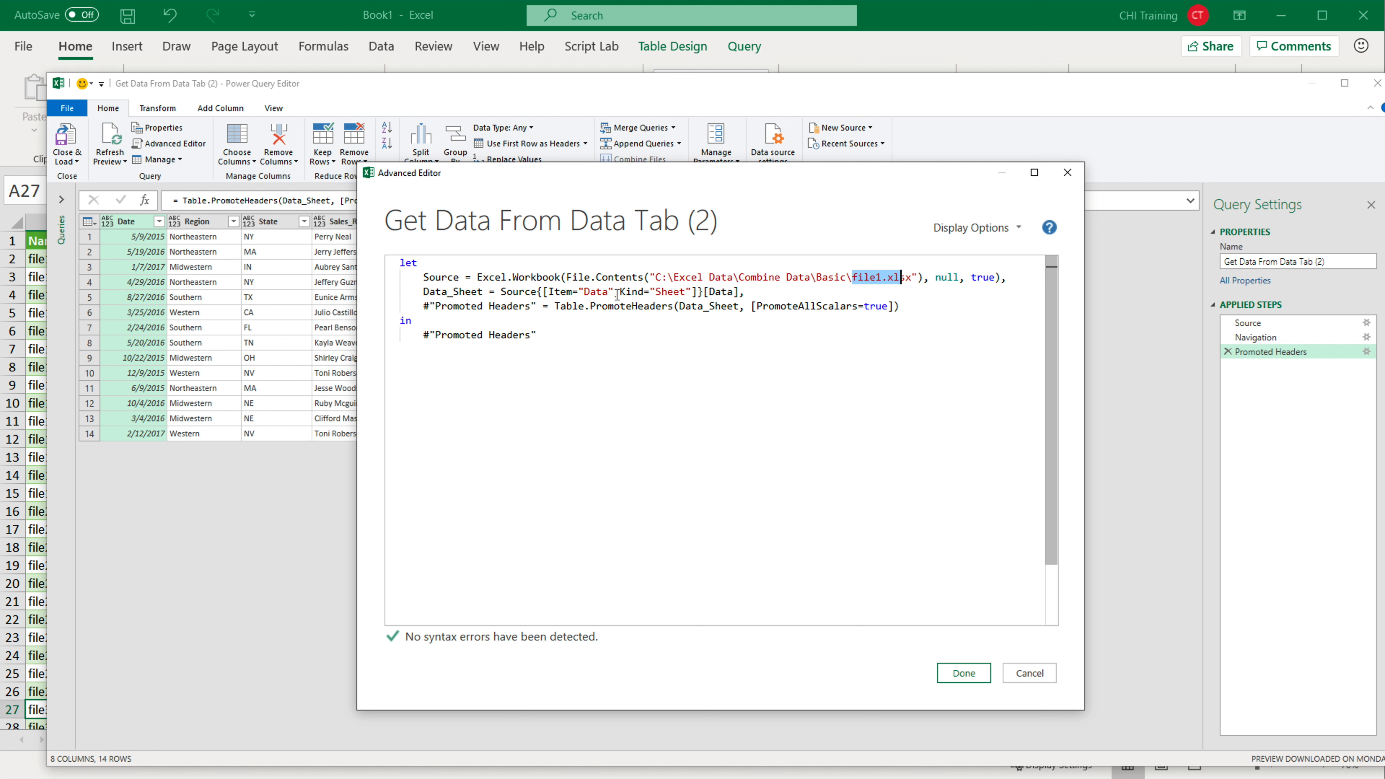
drag(585, 293, 602, 292)
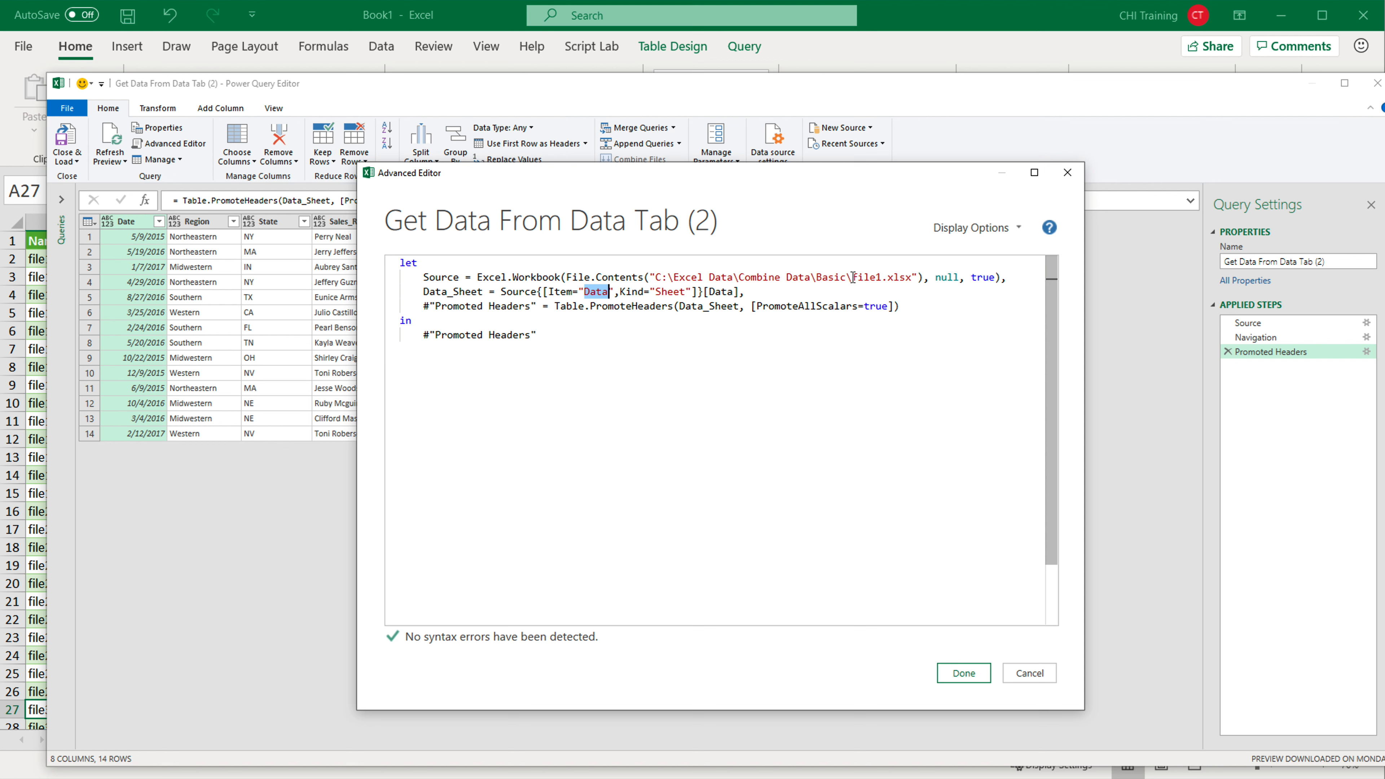
drag(853, 277, 916, 278)
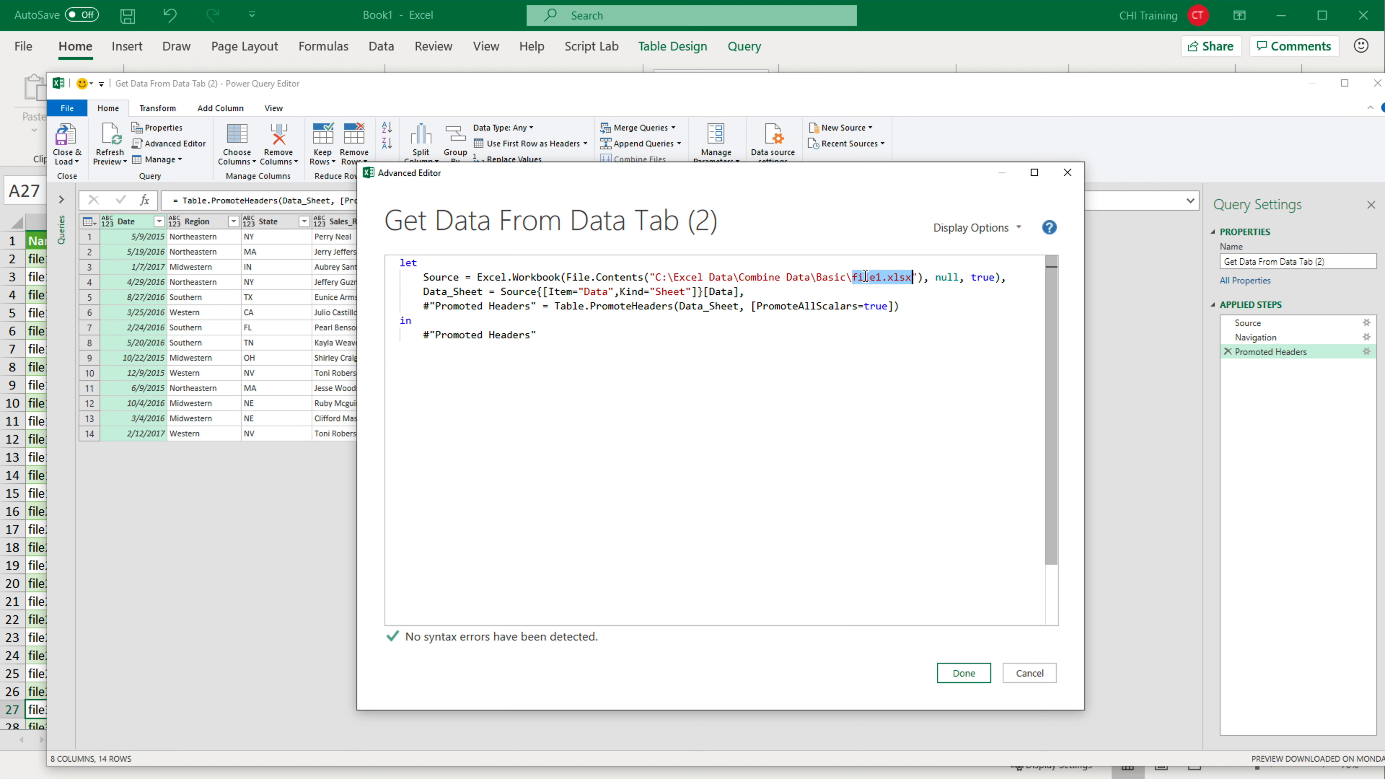
double_click(597, 291)
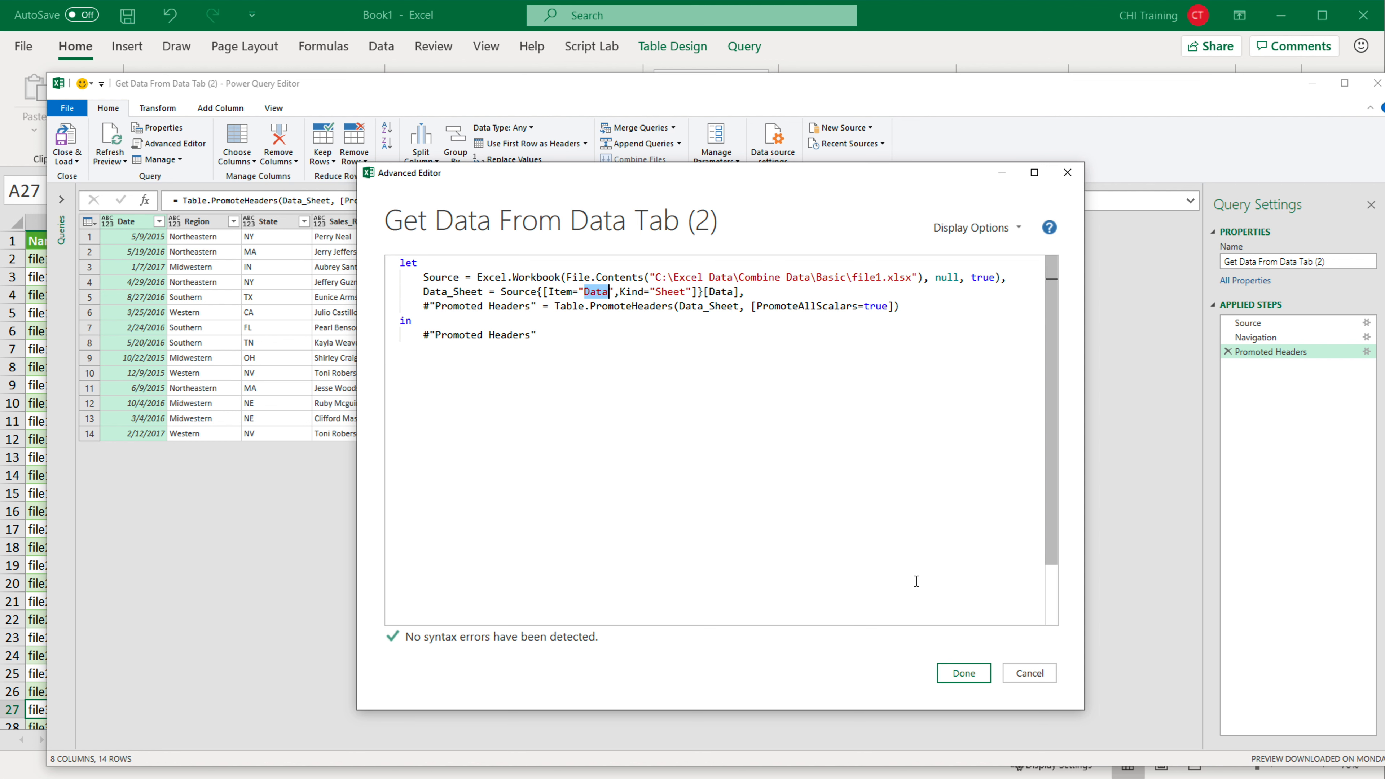
click(964, 673)
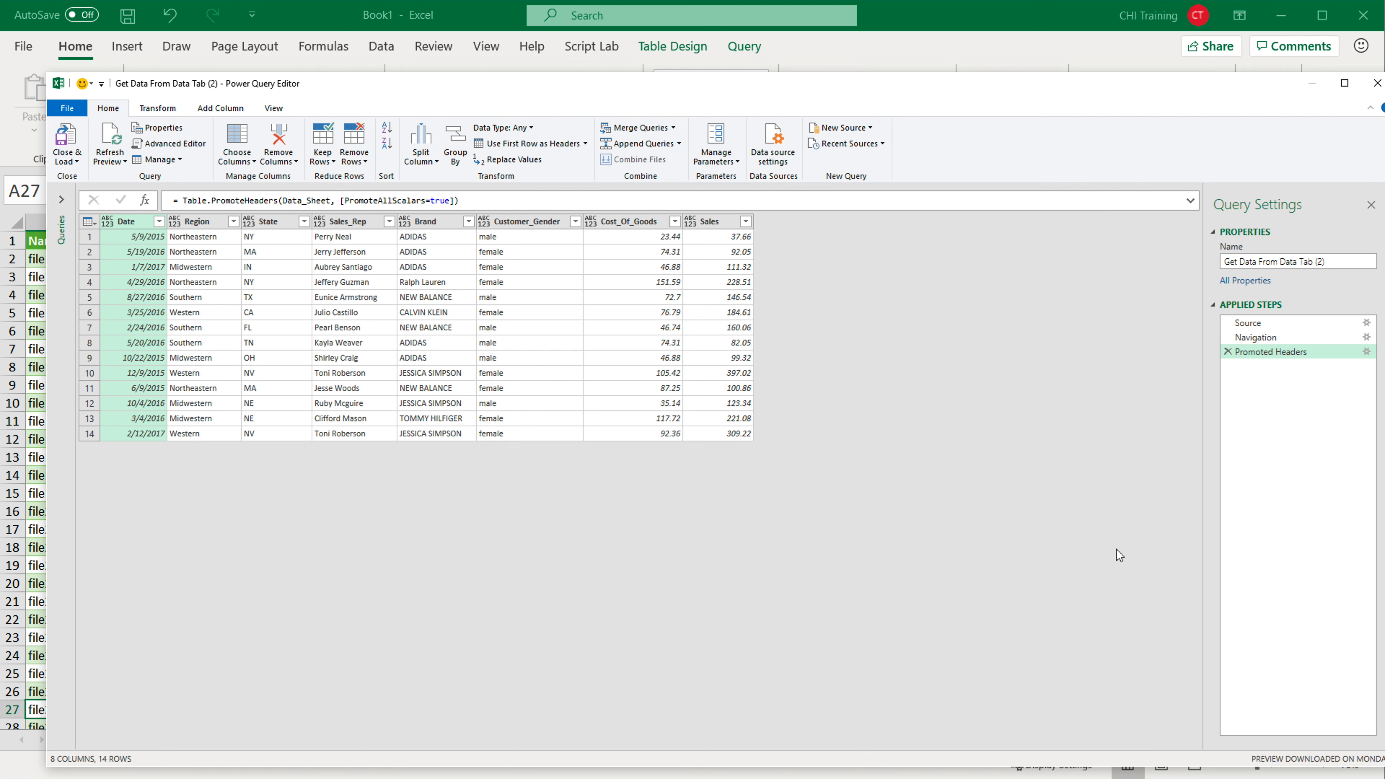
Step: Rename the duplicated query to Get Data From A Tab
click(1338, 260)
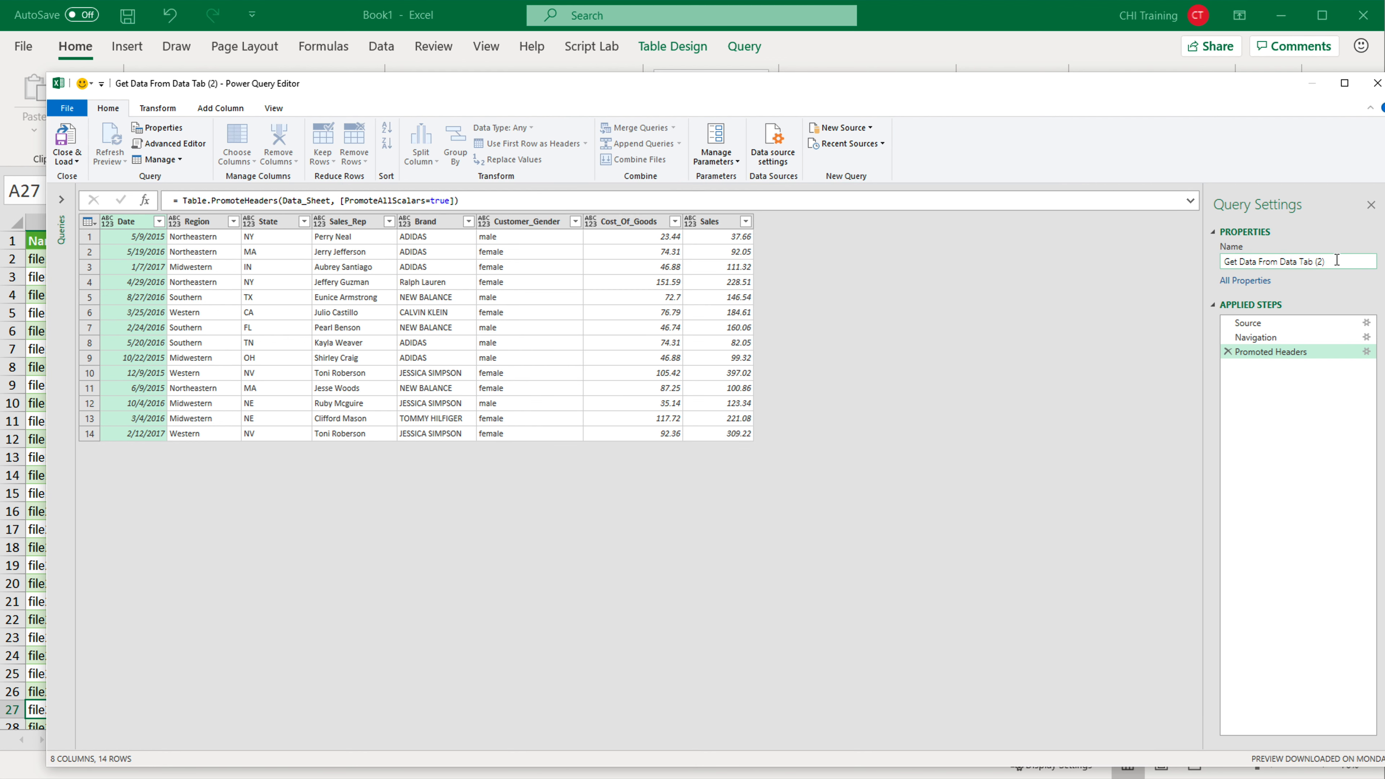
drag(1327, 262, 1290, 263)
key(Return)
Step: Create a function named getDataFromTab from the Get Data From A Tab query, without any parameters
click(62, 209)
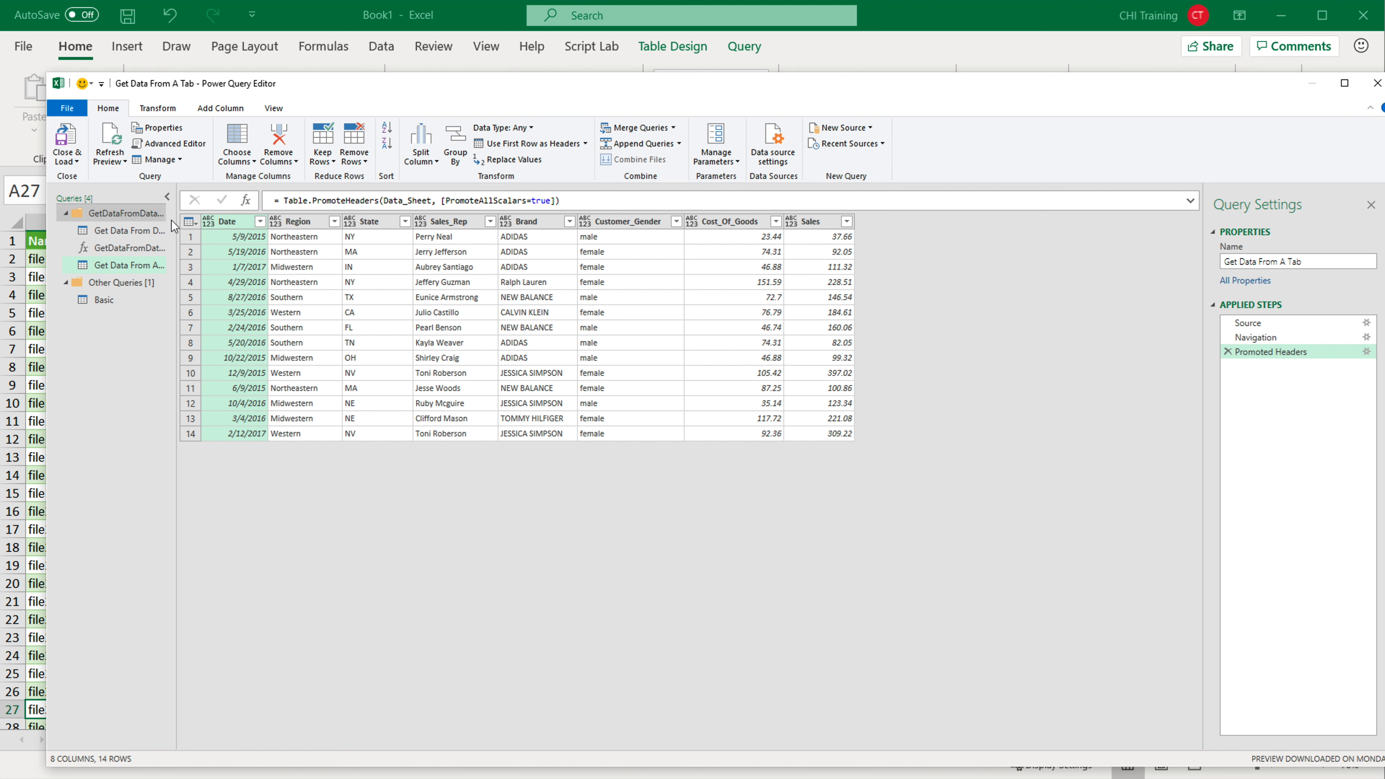
drag(176, 220, 265, 238)
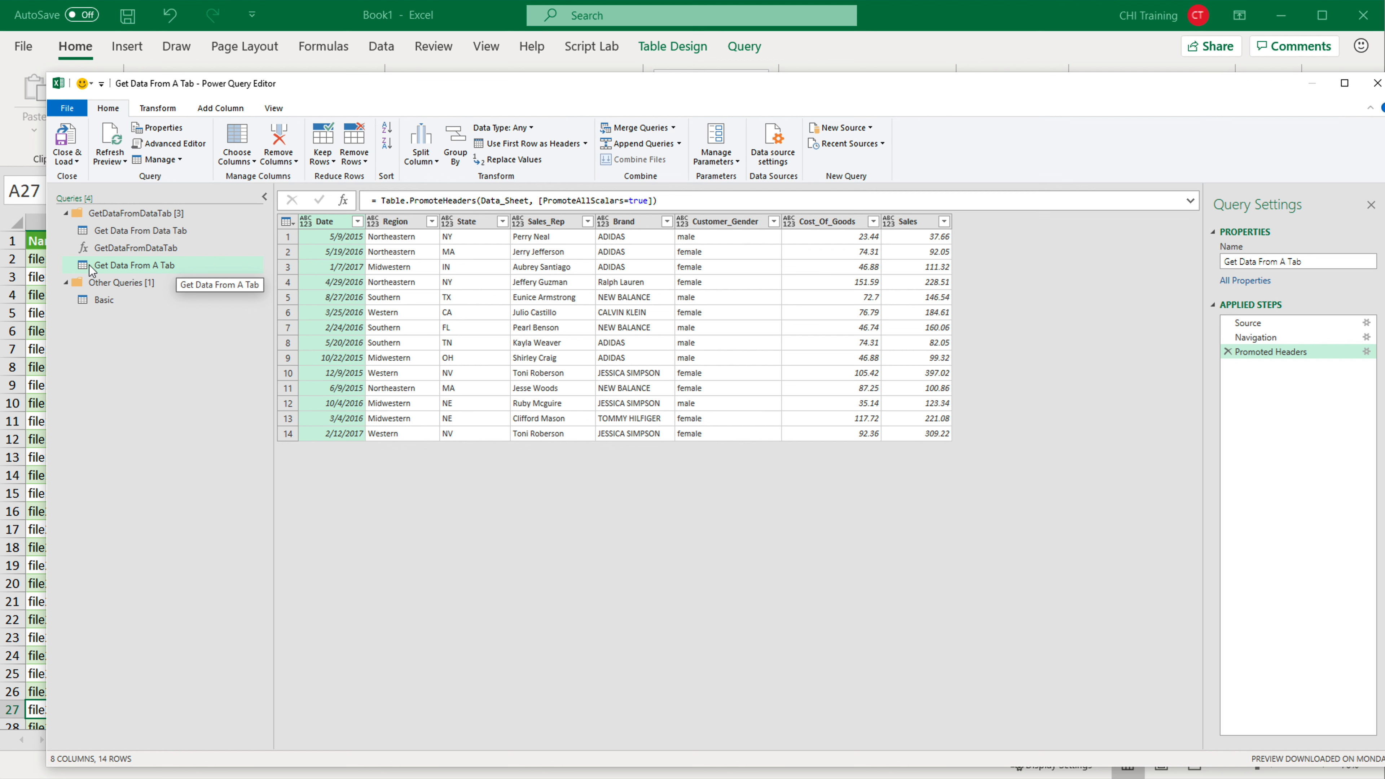
right_click(126, 265)
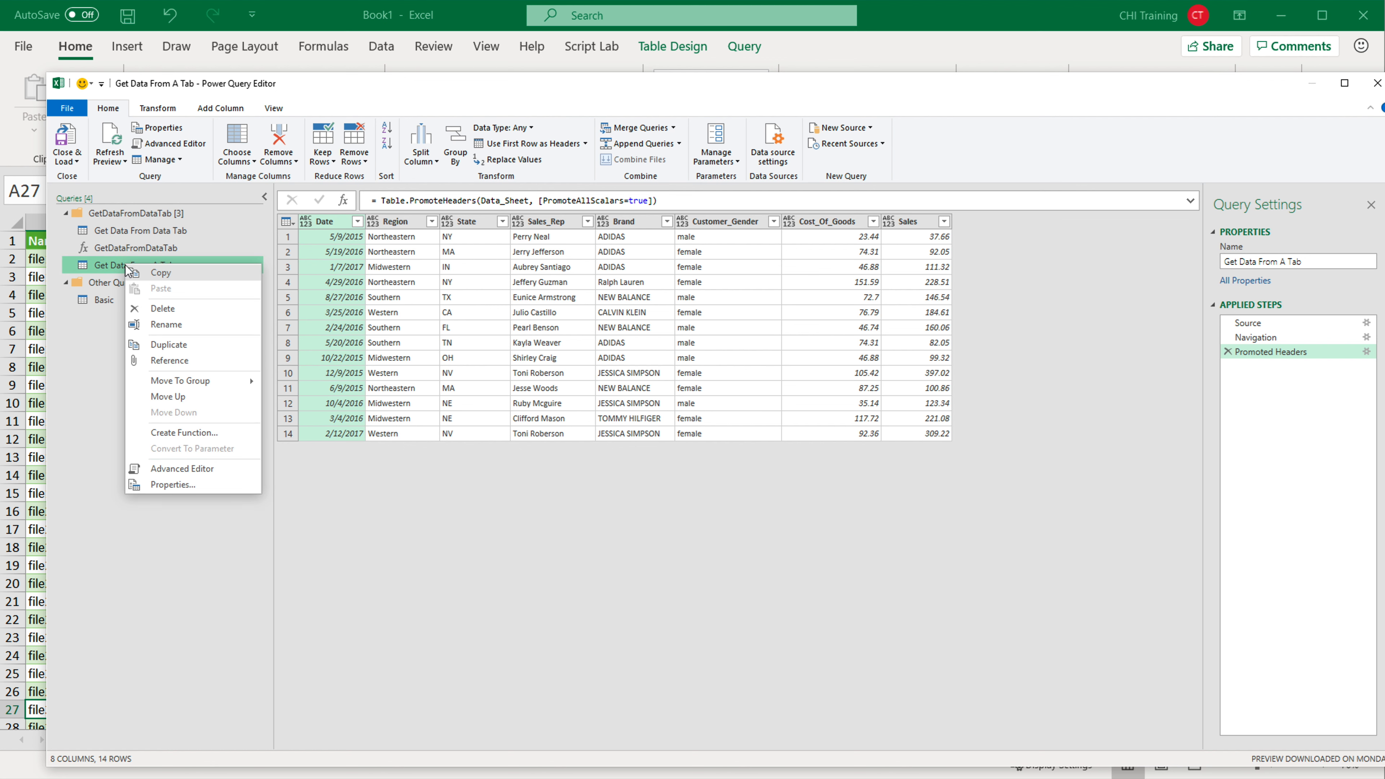
click(211, 432)
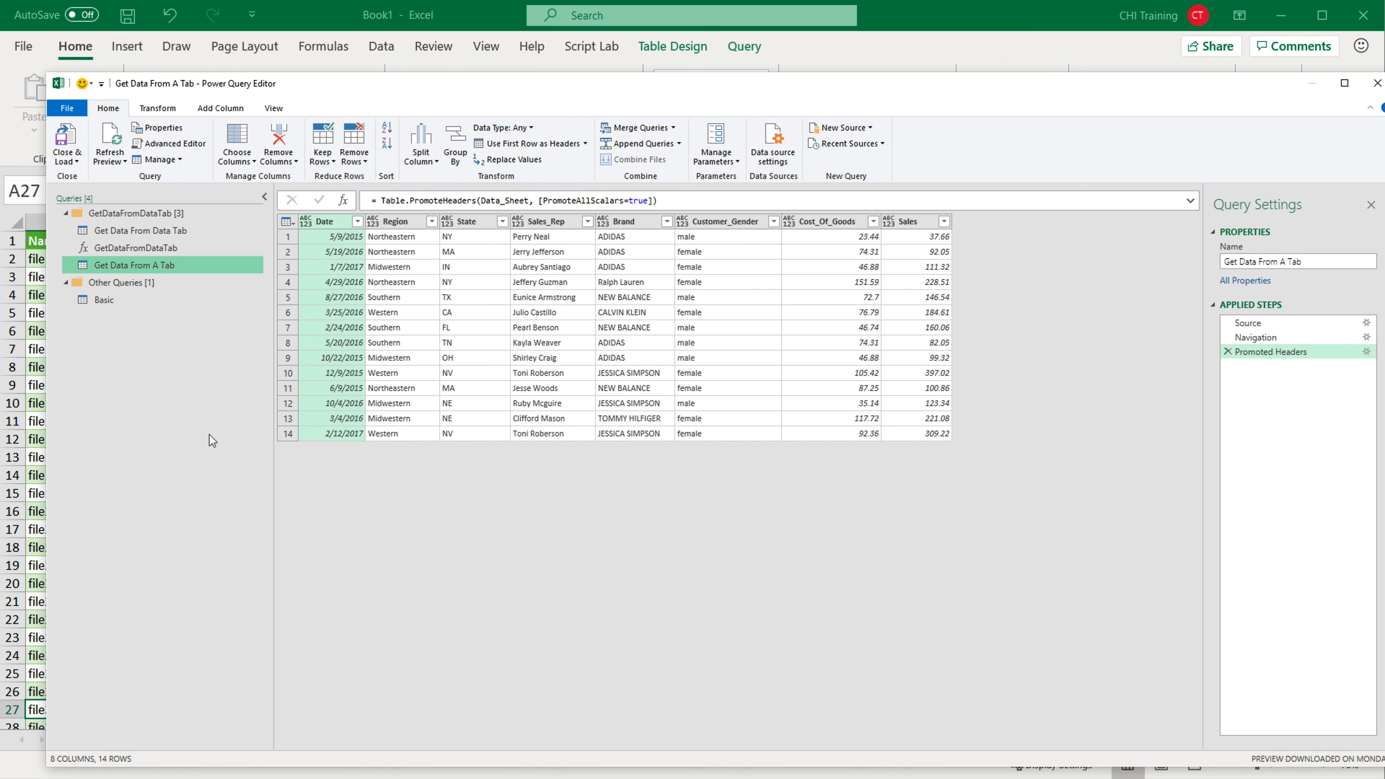
click(1008, 525)
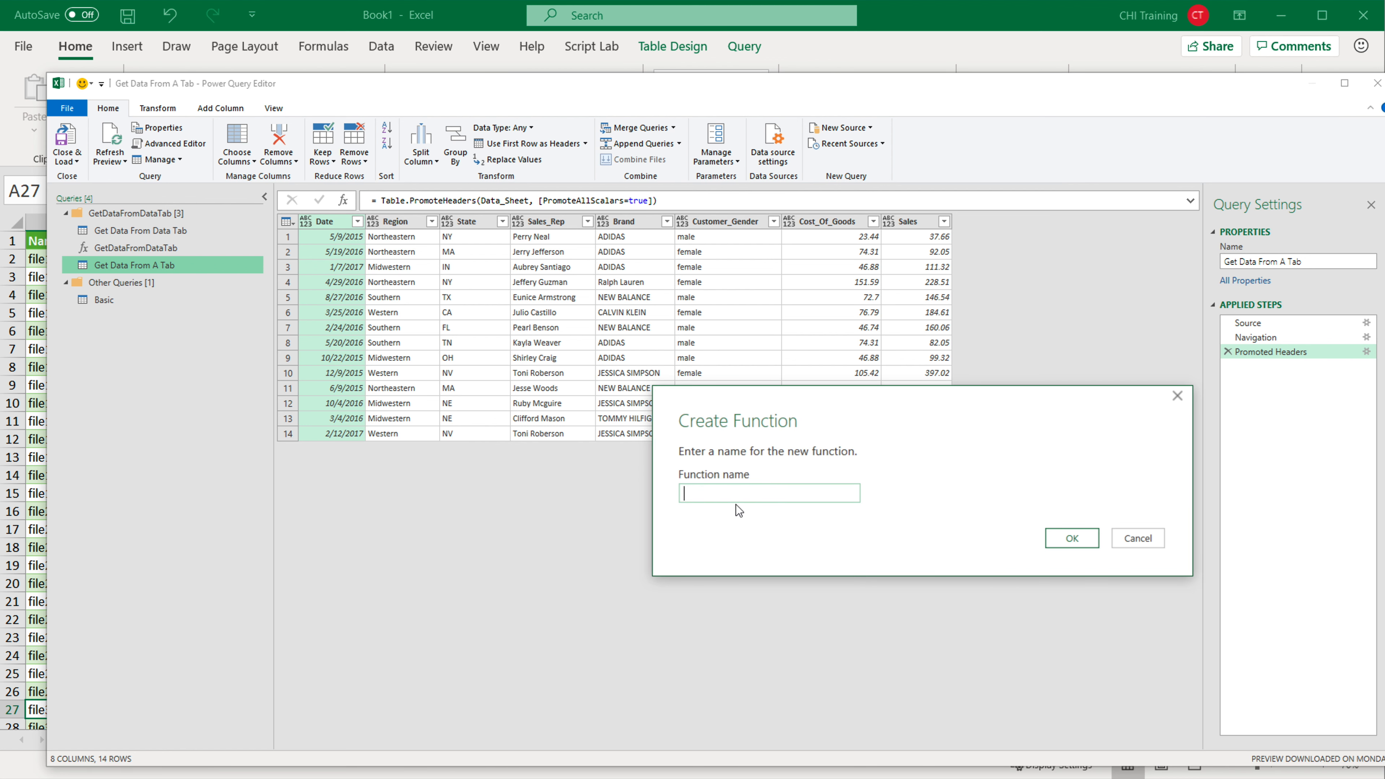
text(getDataFromTa)
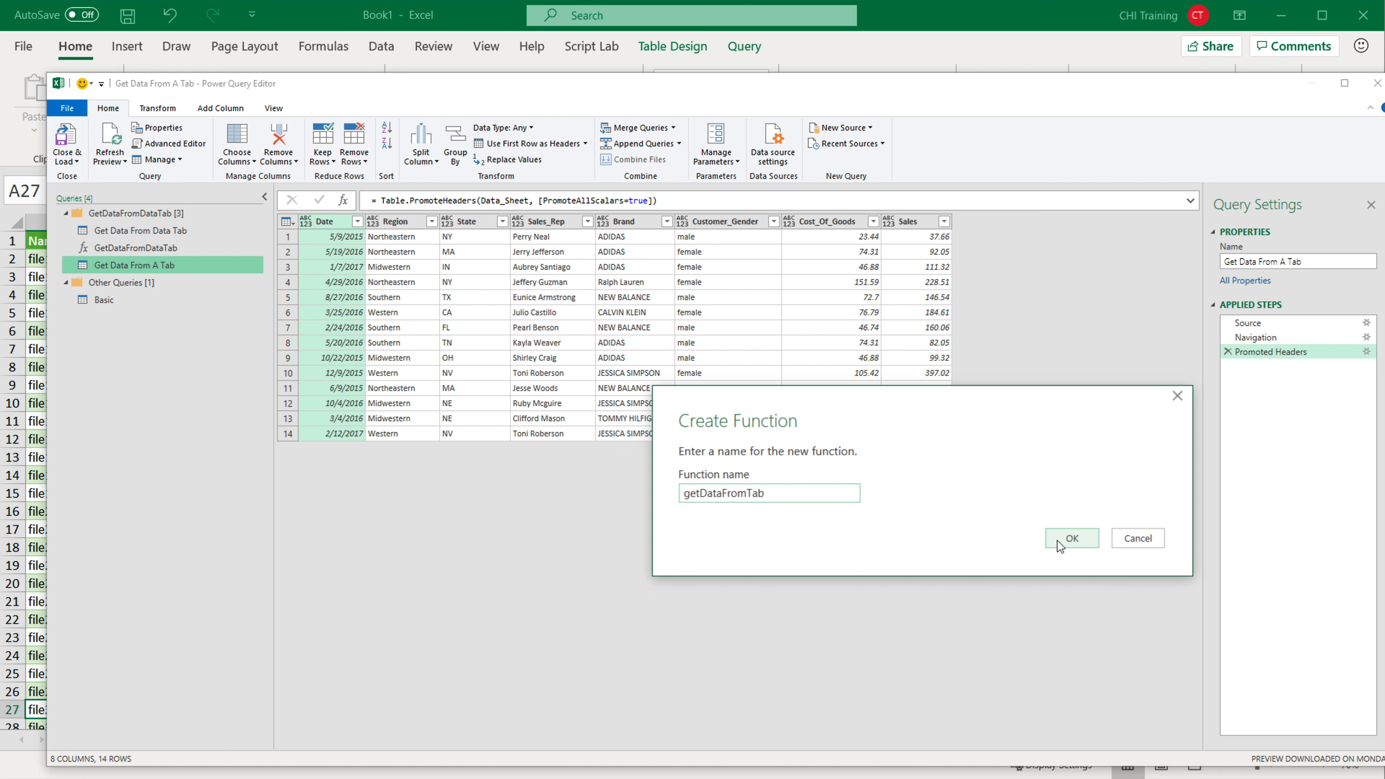
text(b)
click(1057, 540)
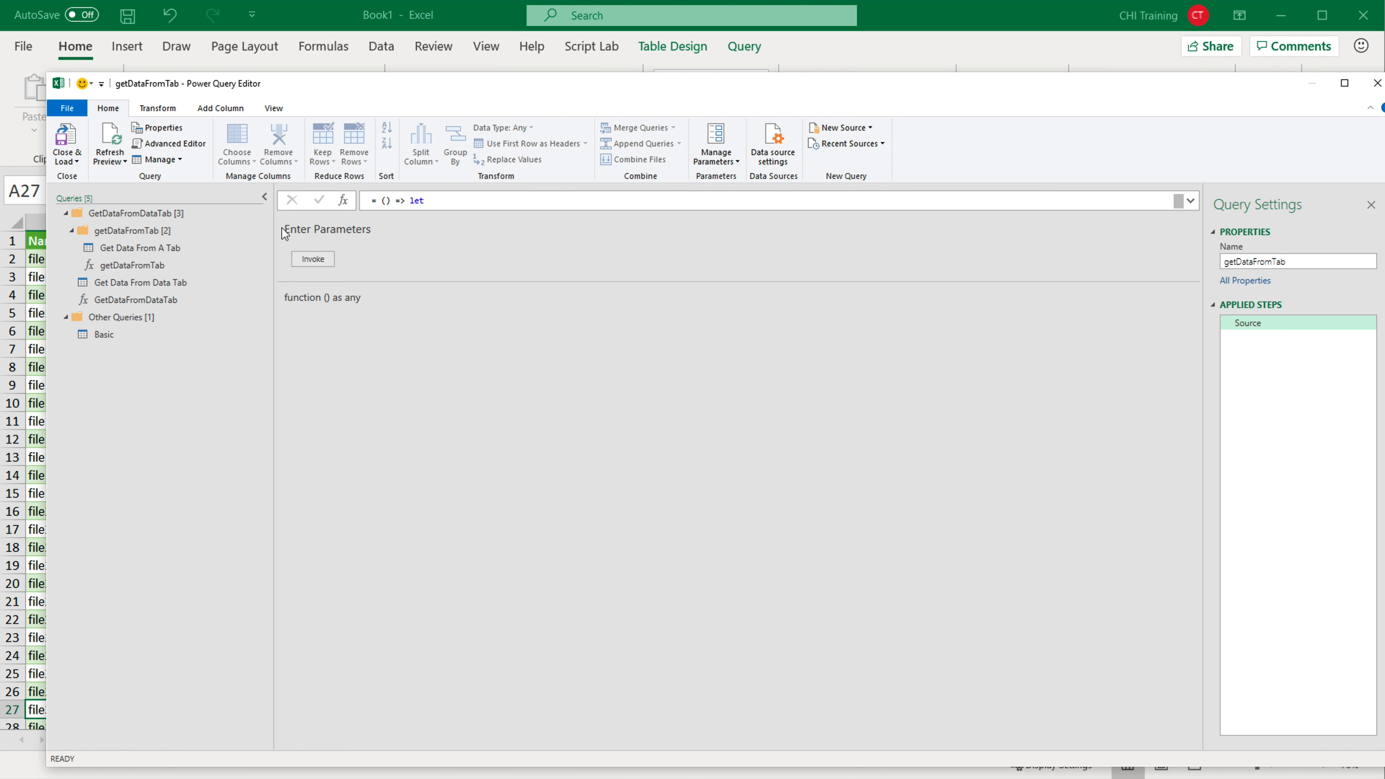
Step: Open the getDataFromTab function's code for direct editing and add the parameters file and tab to its definition
click(141, 266)
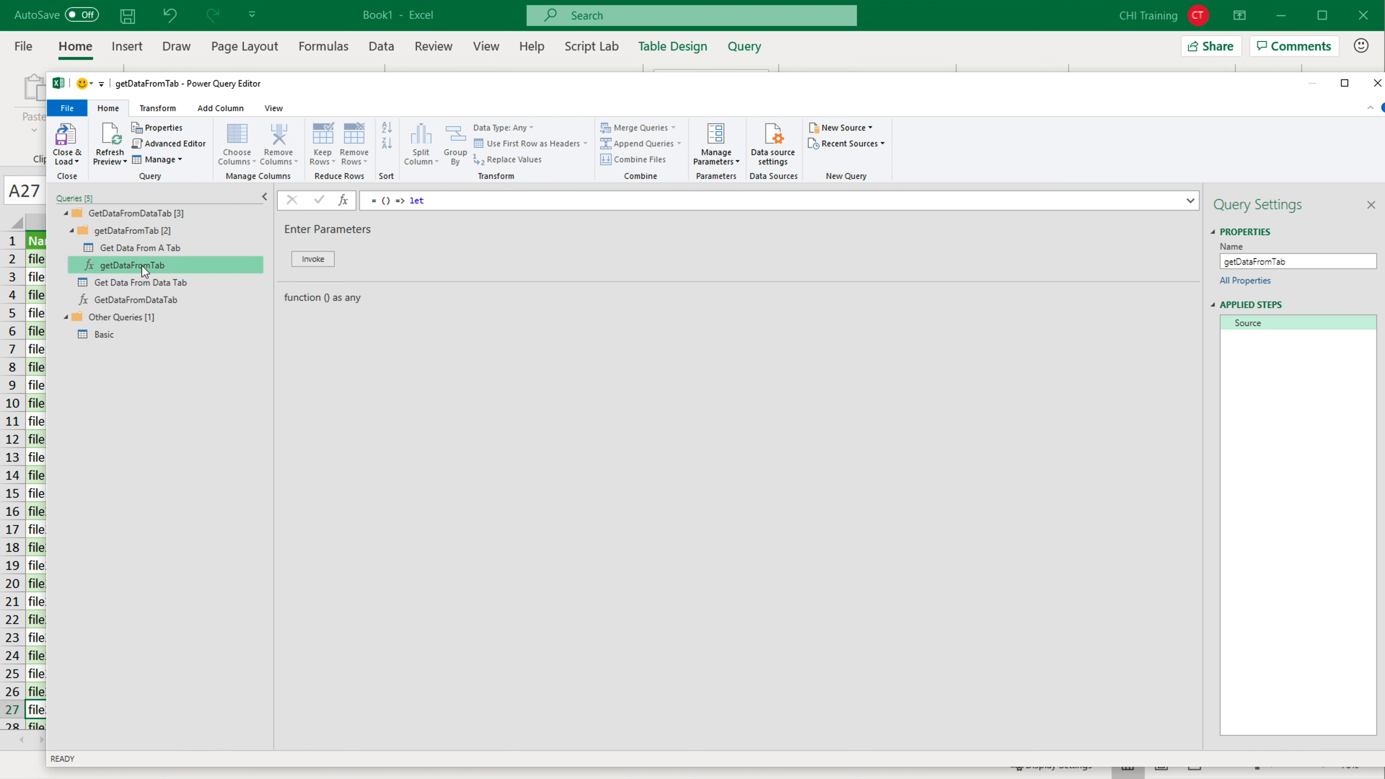
click(172, 144)
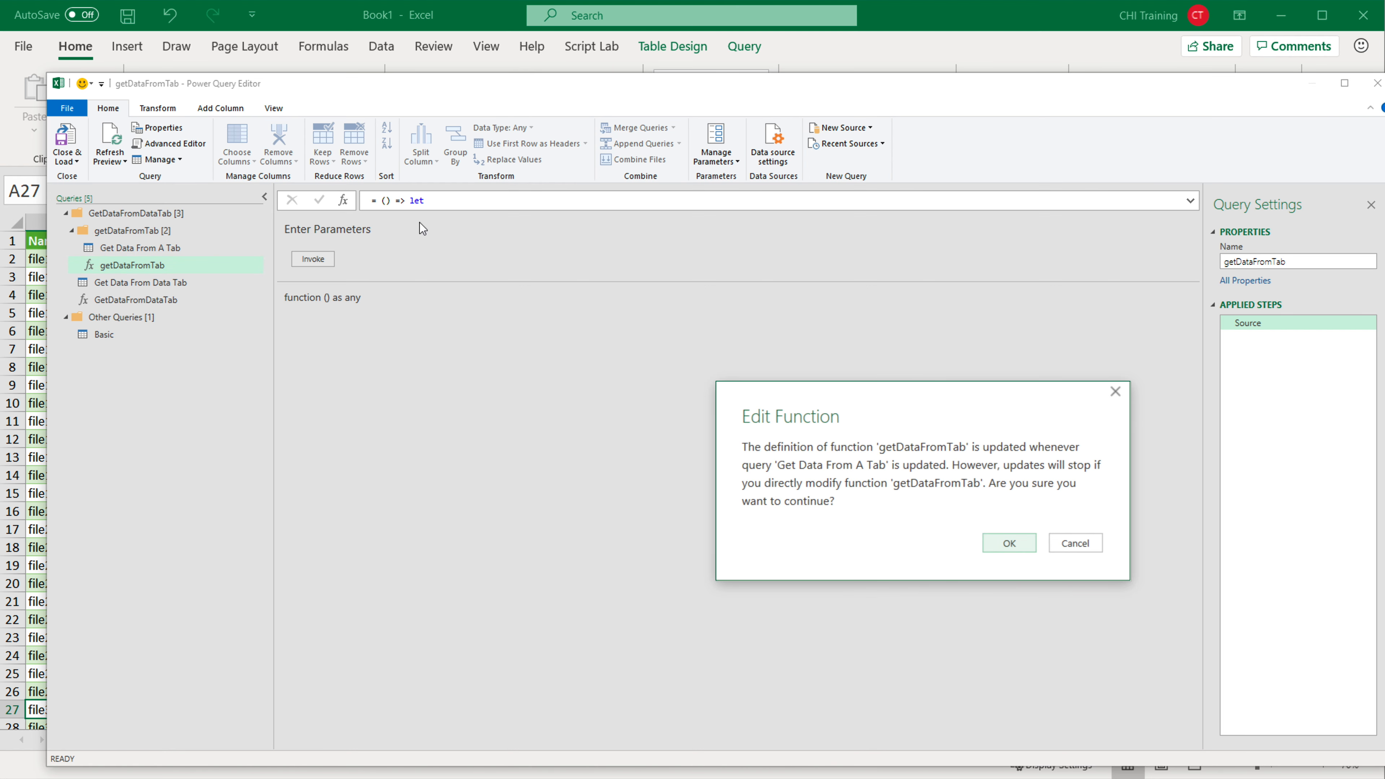
click(1009, 551)
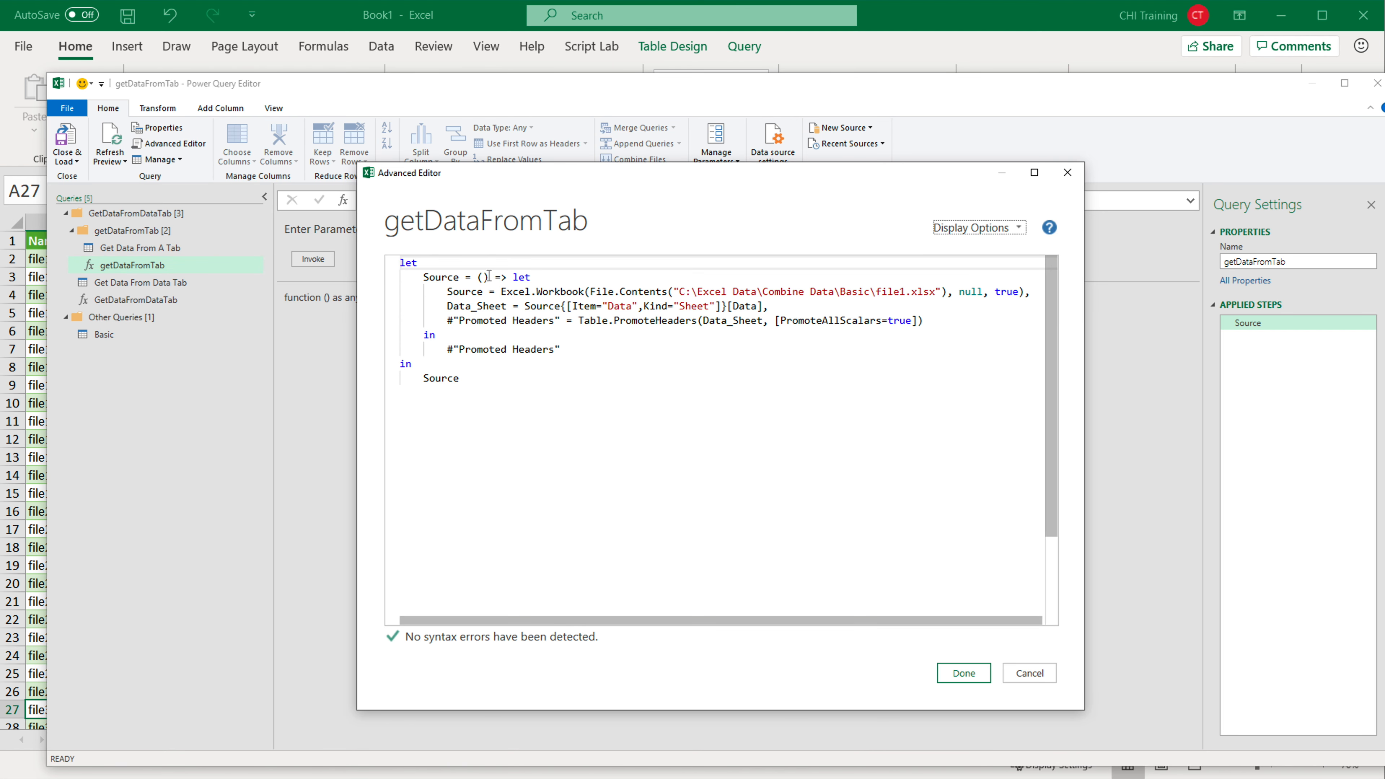
click(484, 277)
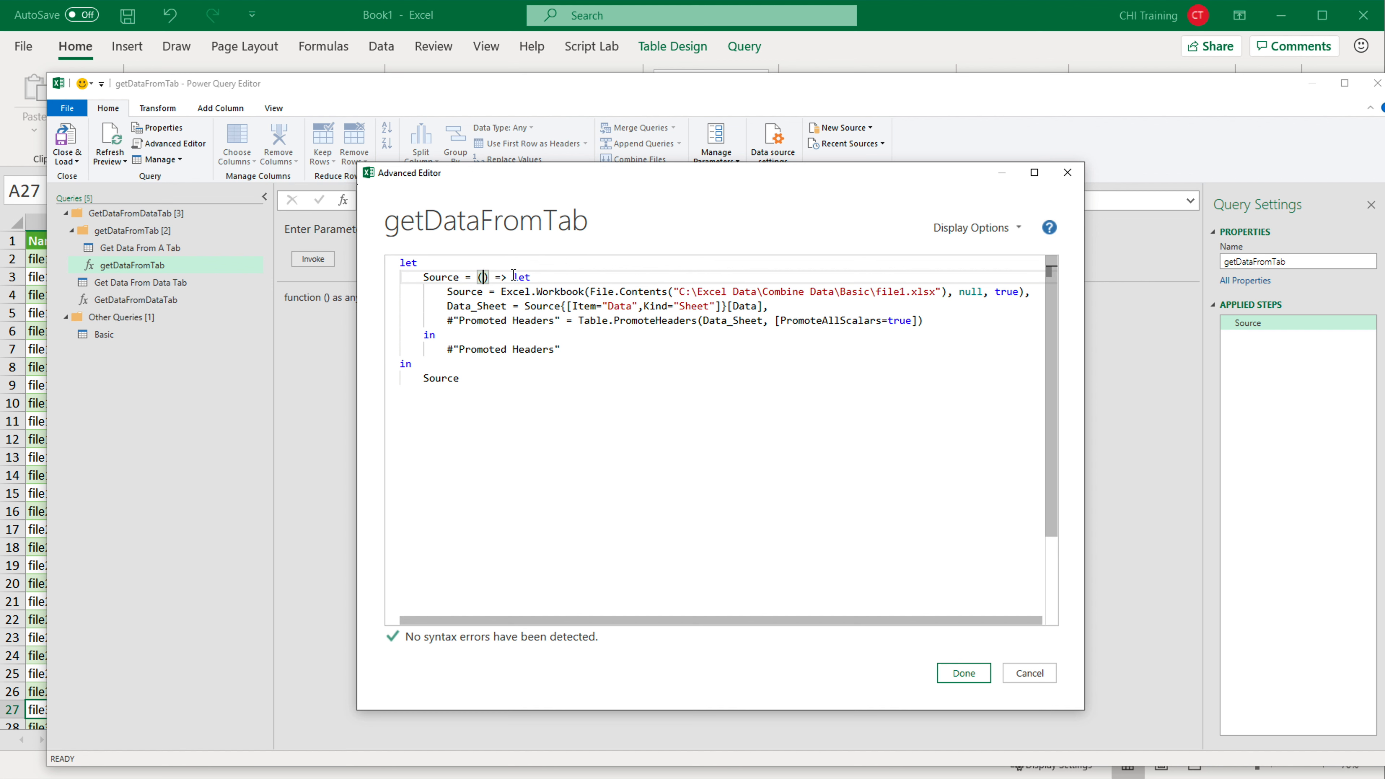
text(file,)
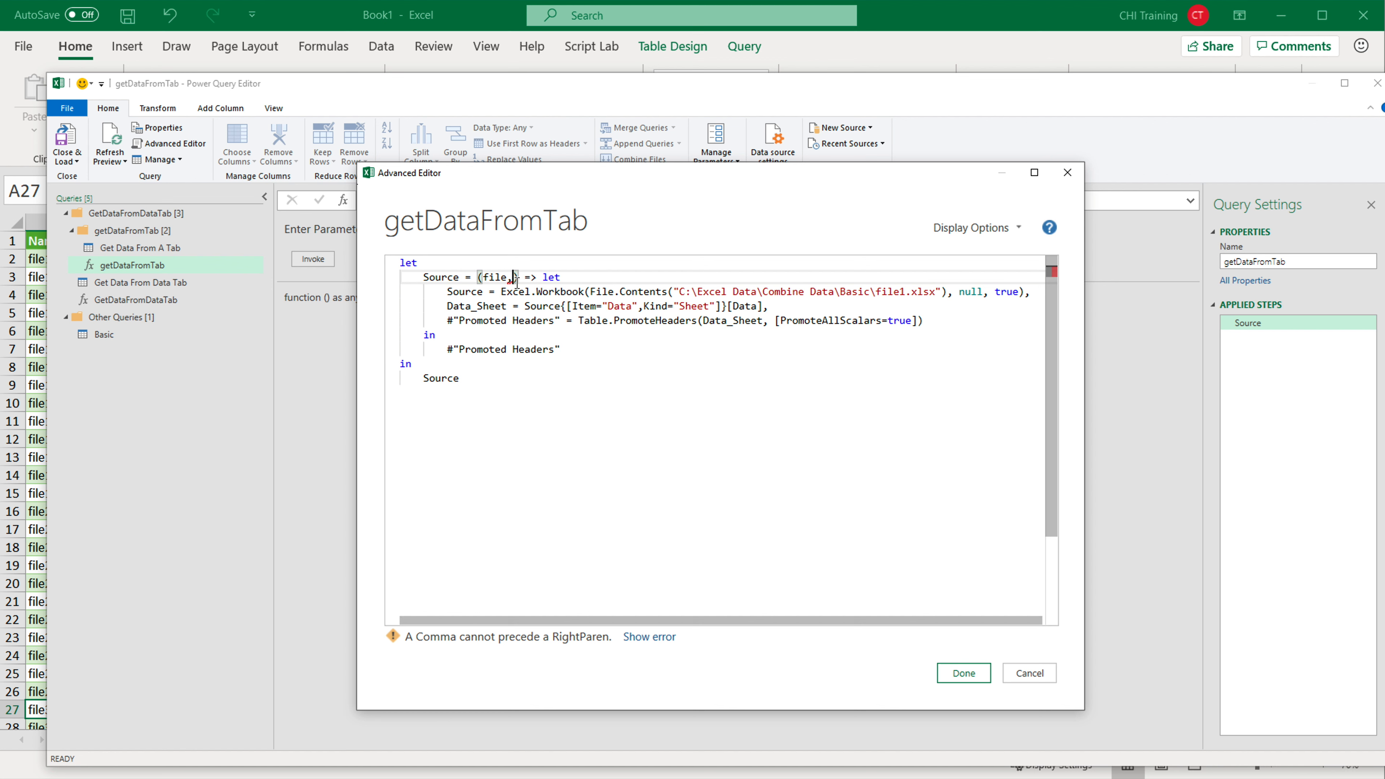
text(tab)
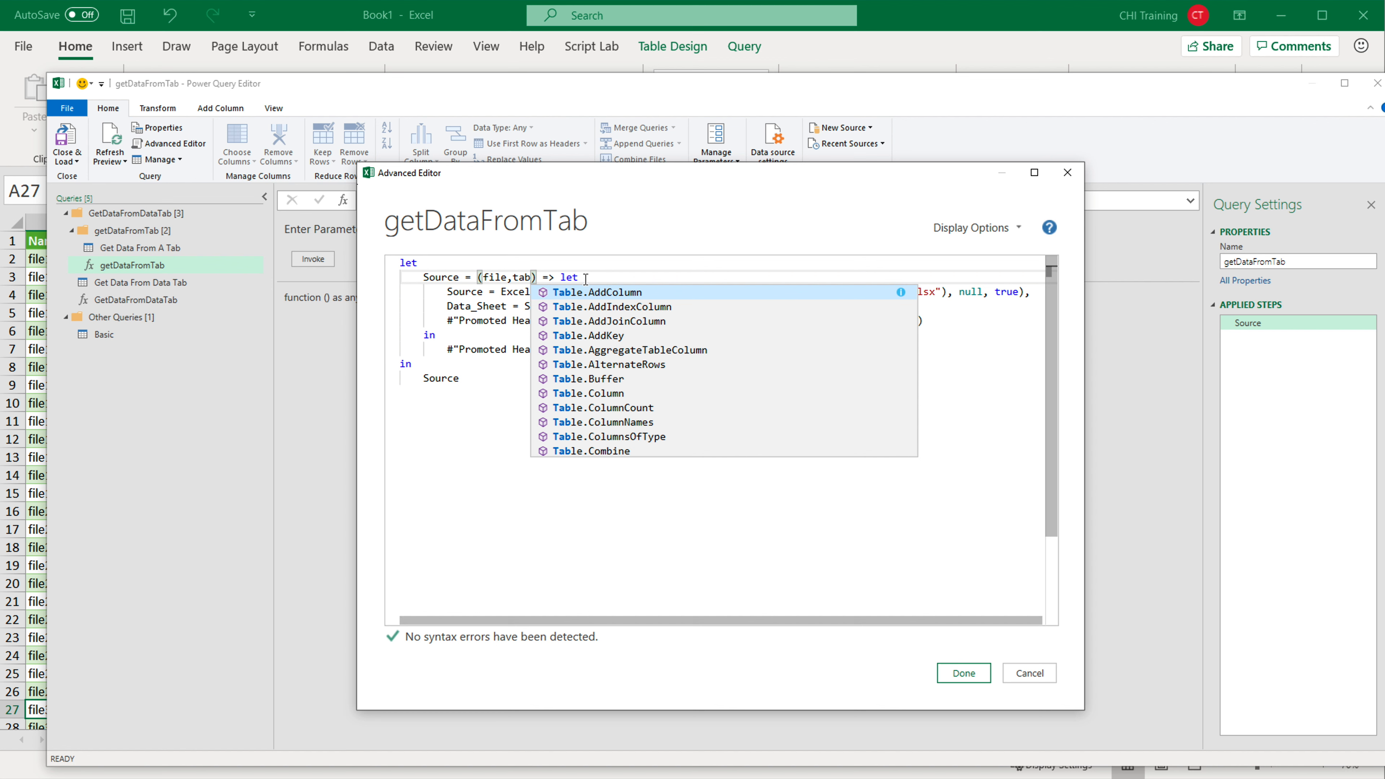
key(Escape)
Step: Replace the hard-coded file1.xlsx in the workbook path with the file parameter, so the path reads "C:\Excel Data\Combine Data\Basic\" & file
click(934, 296)
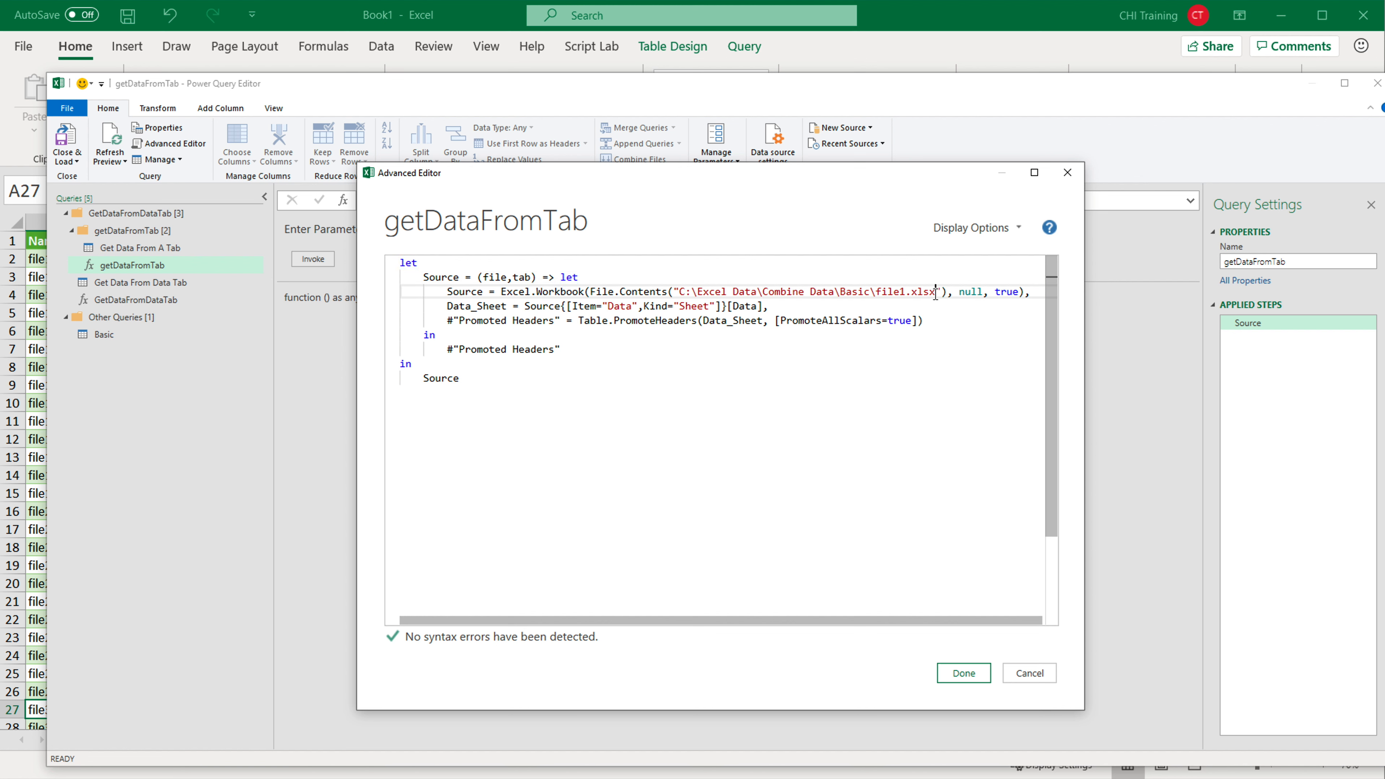
key(BackSpace)
key(BackSpace)
key(BackSpace)
key(BackSpace)
key(BackSpace)
key(BackSpace)
key(BackSpace)
key(BackSpace)
key(BackSpace)
key(BackSpace)
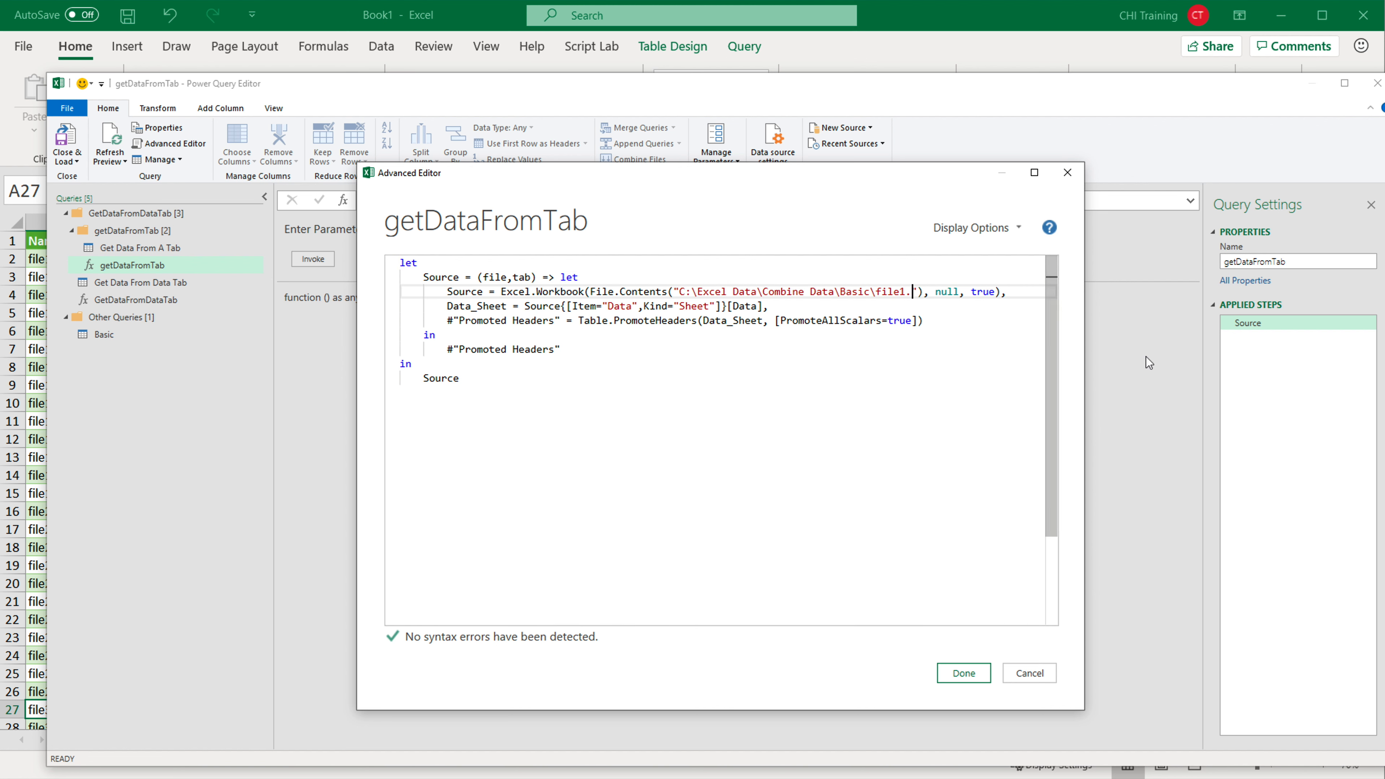
text(" & )
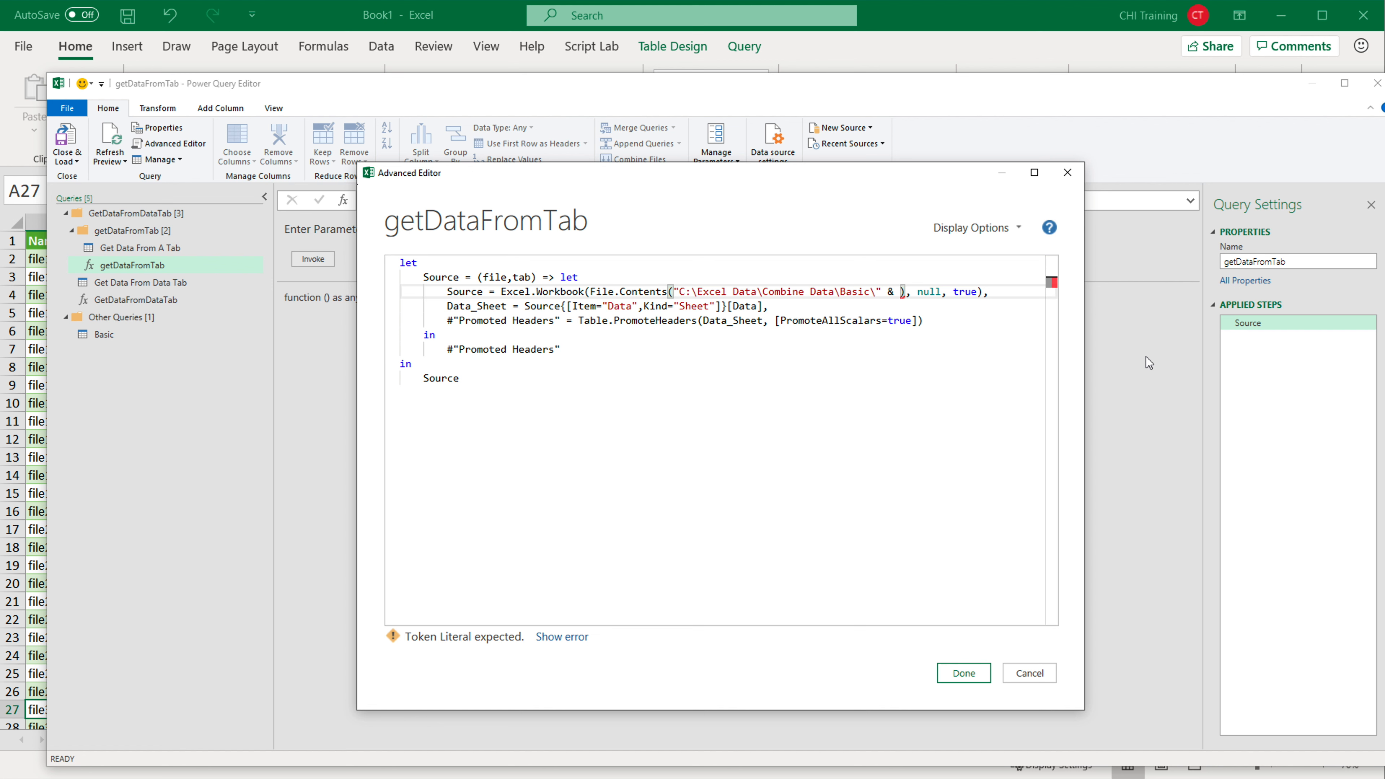
text(file)
Step: Replace the hard-coded "Data" item in the Data_Sheet line with the tab parameter, checking it against the function's parameter list
click(618, 341)
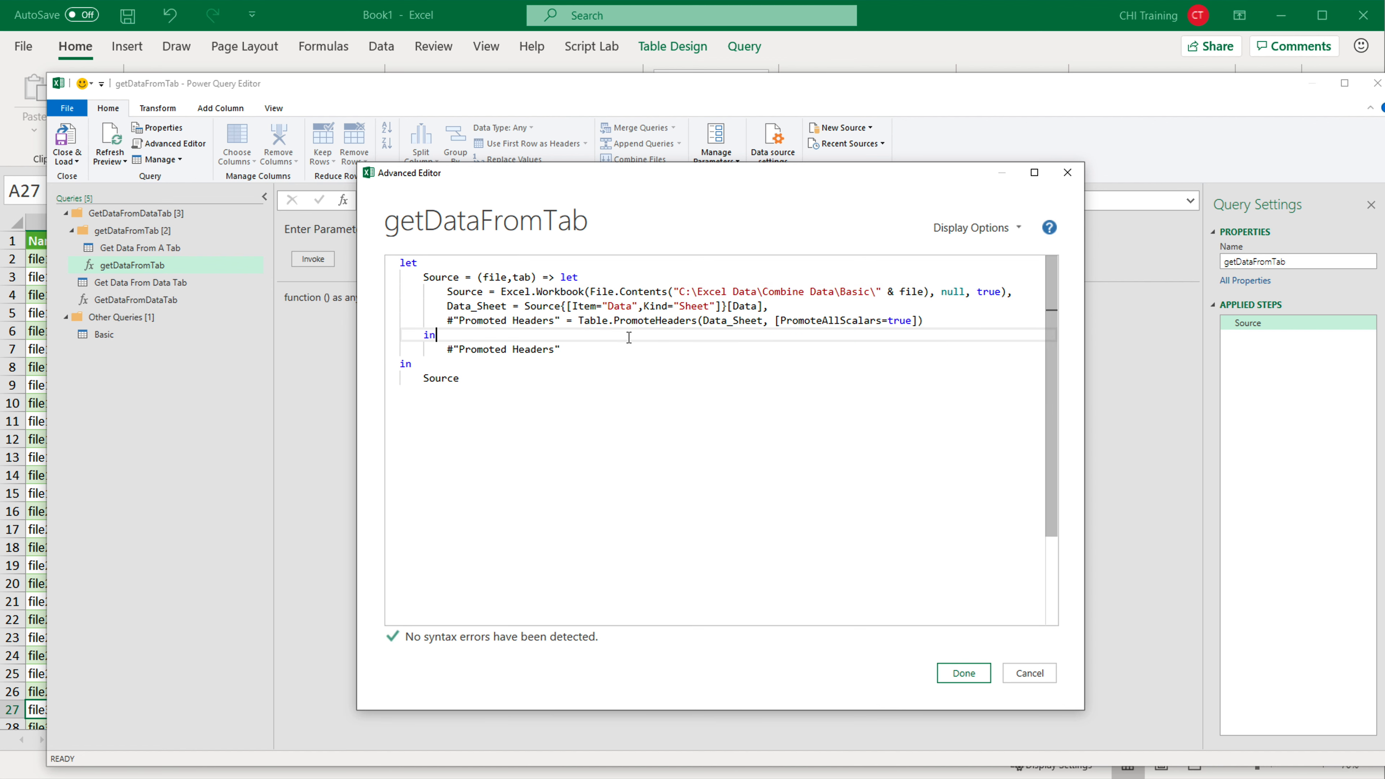
click(638, 306)
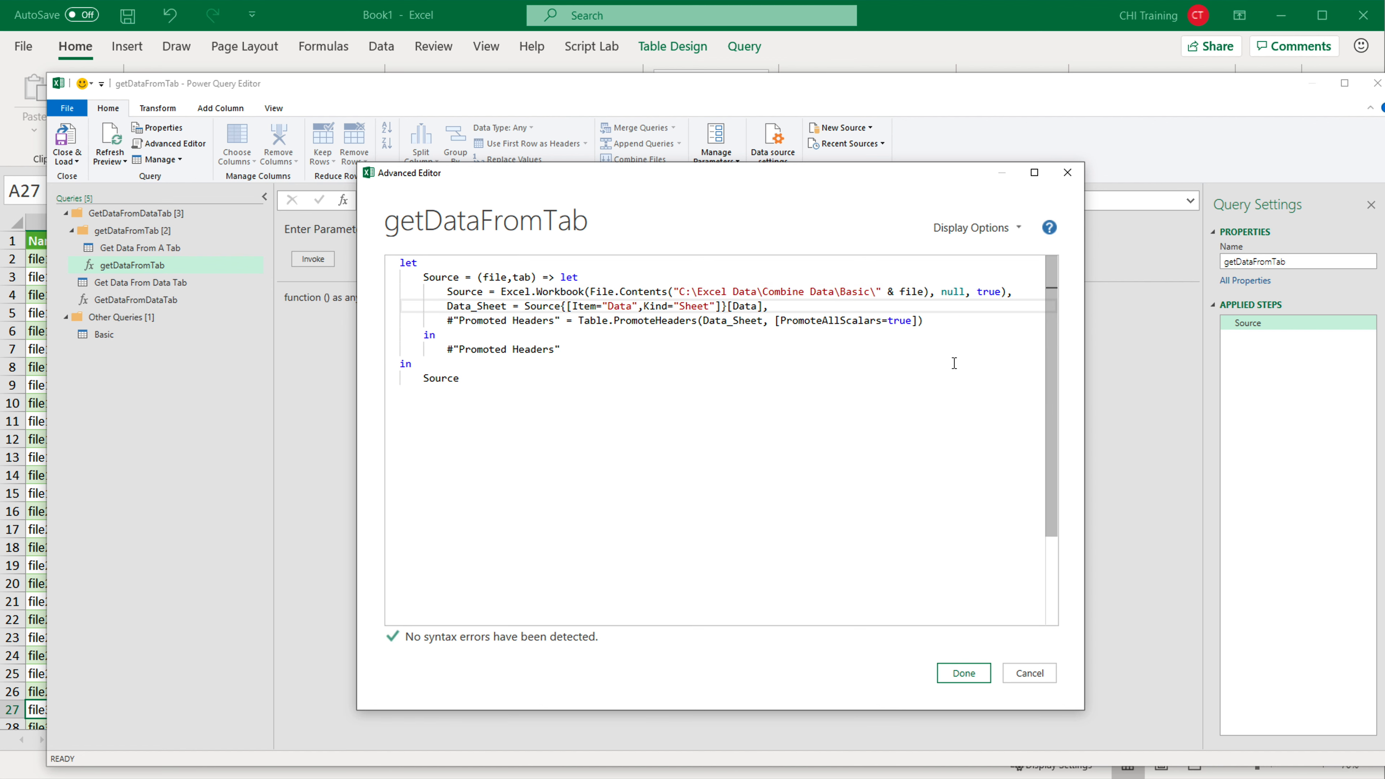
key(BackSpace)
key(BackSpace)
key(BackSpace)
key(BackSpace)
key(BackSpace)
key(BackSpace)
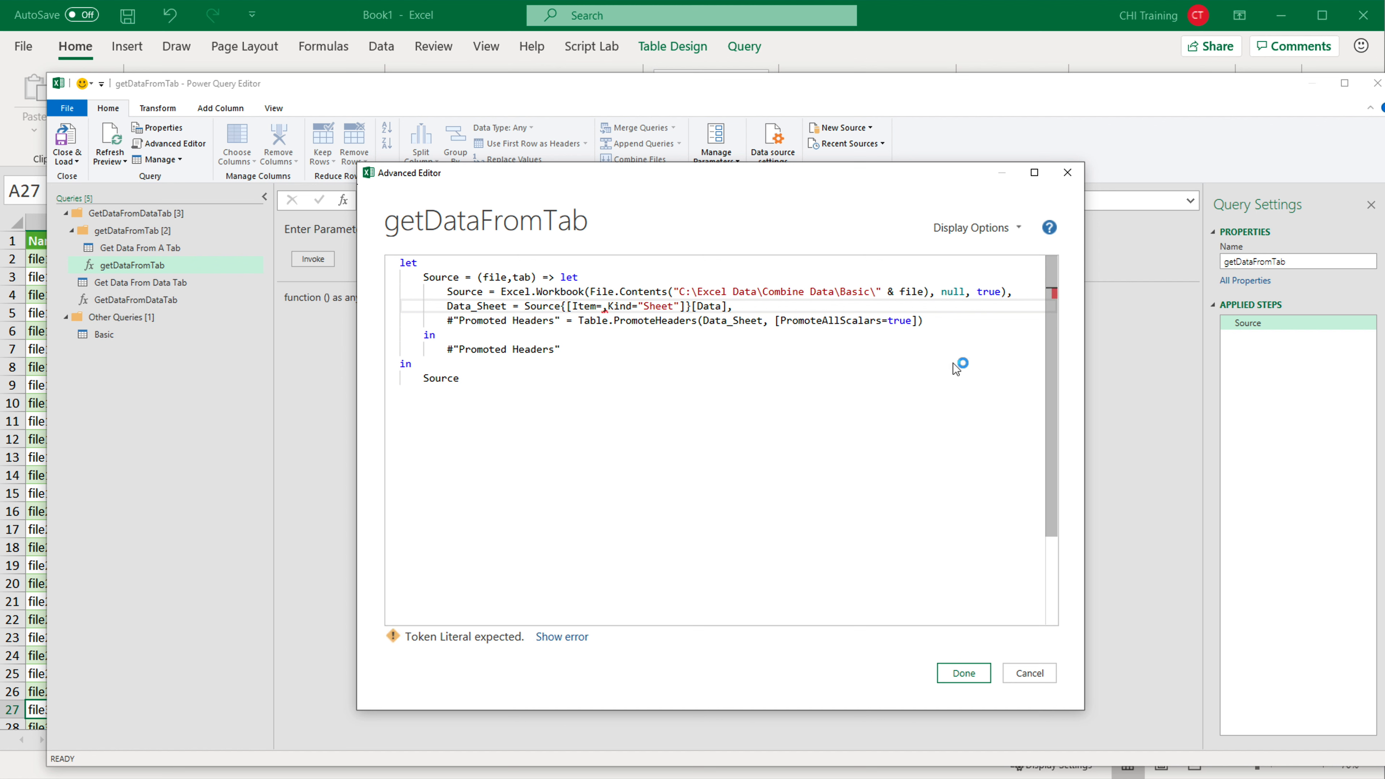
text(tab)
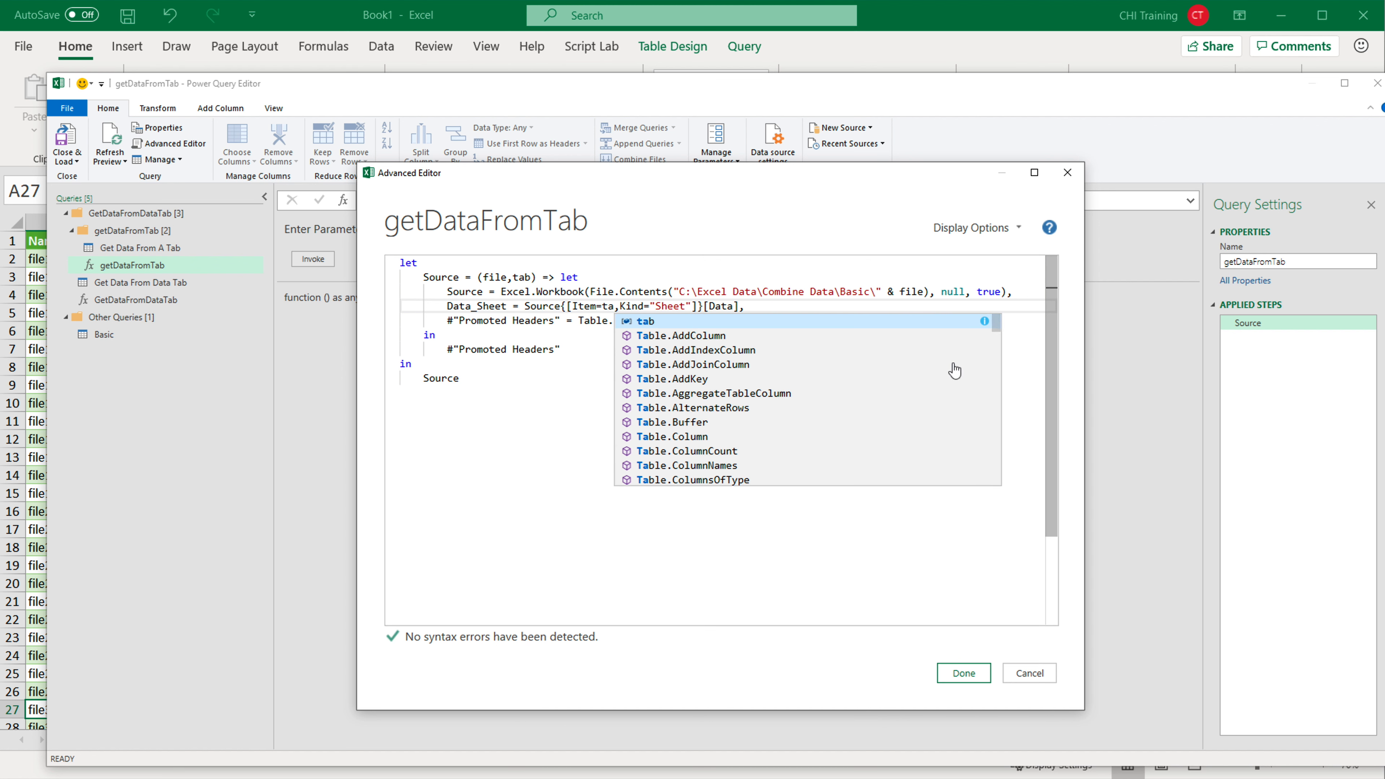
click(528, 276)
double_click(528, 276)
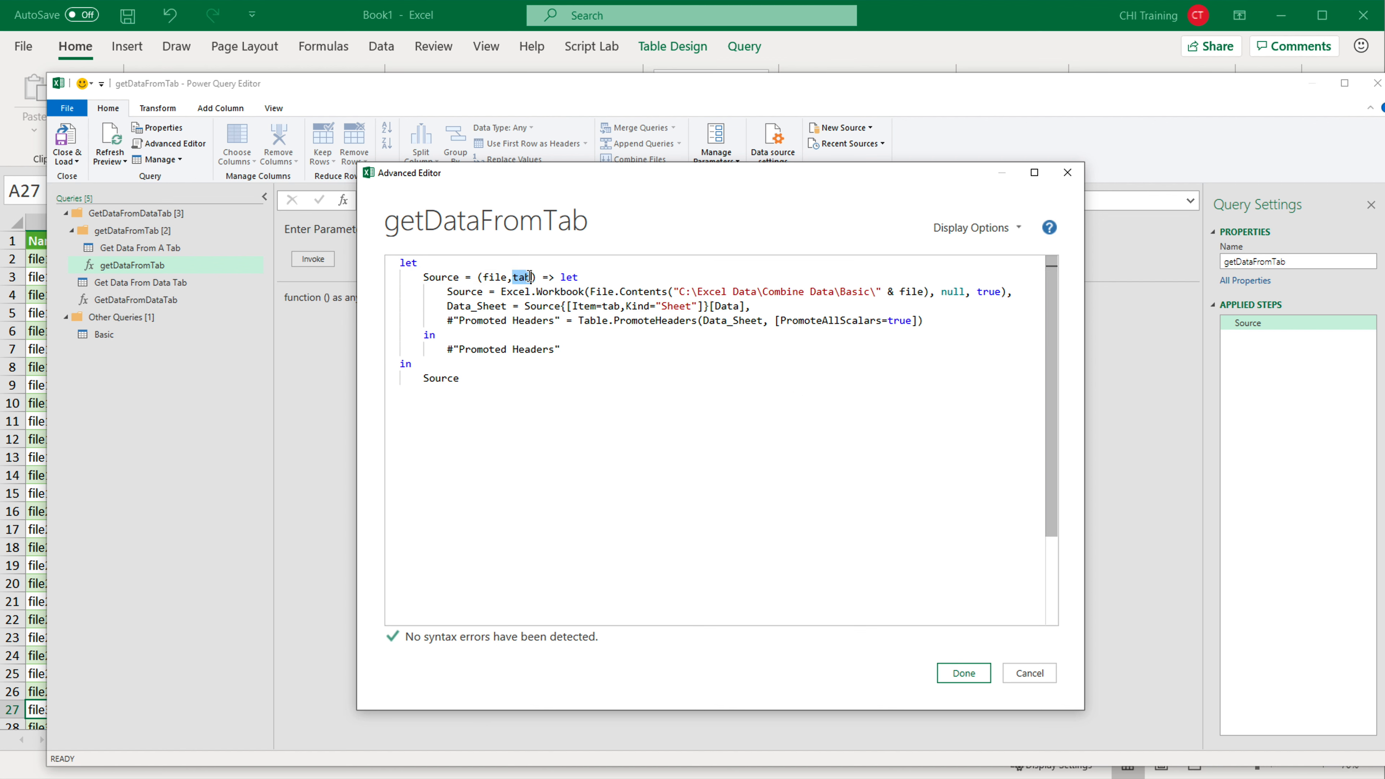
click(598, 280)
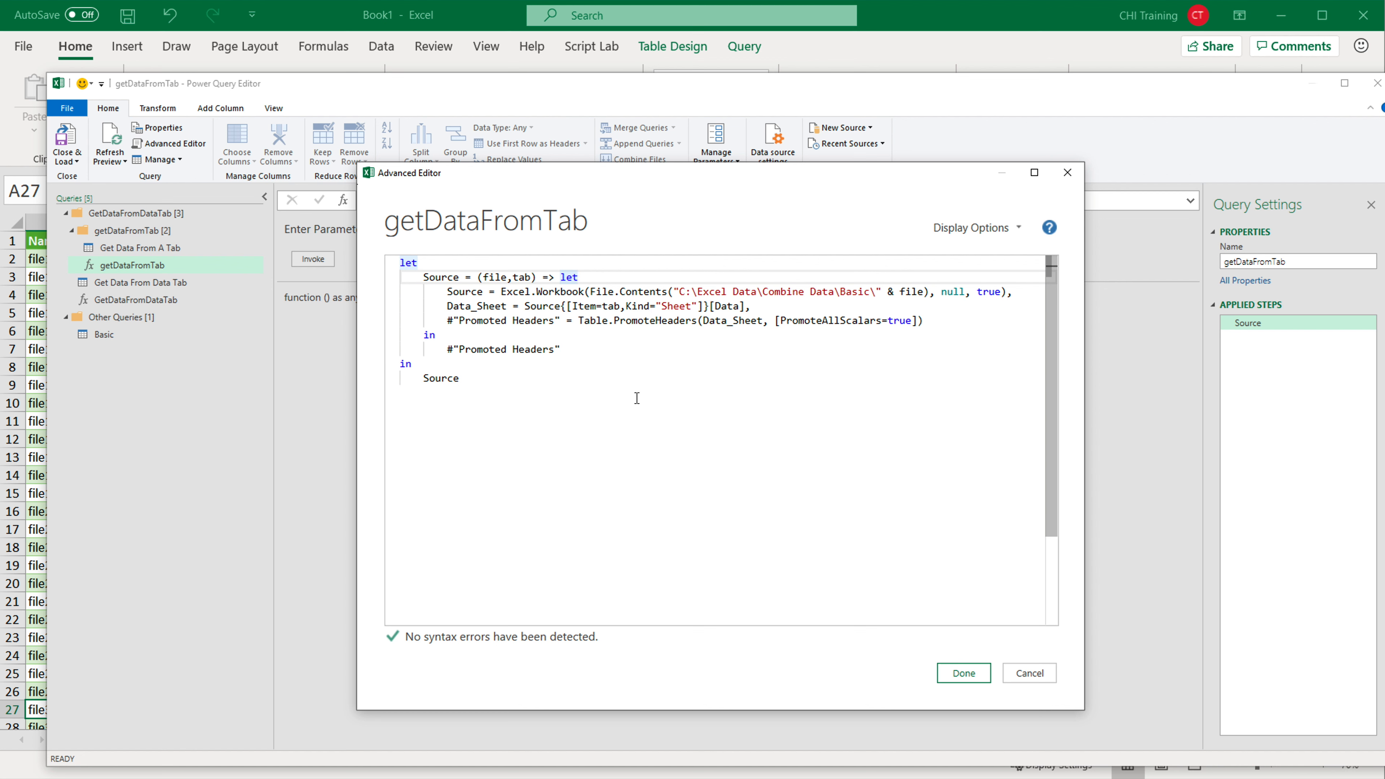
Step: Apply the edited getDataFromTab code, check its file and tab parameters, and close and load the queries back to the workbook
click(674, 378)
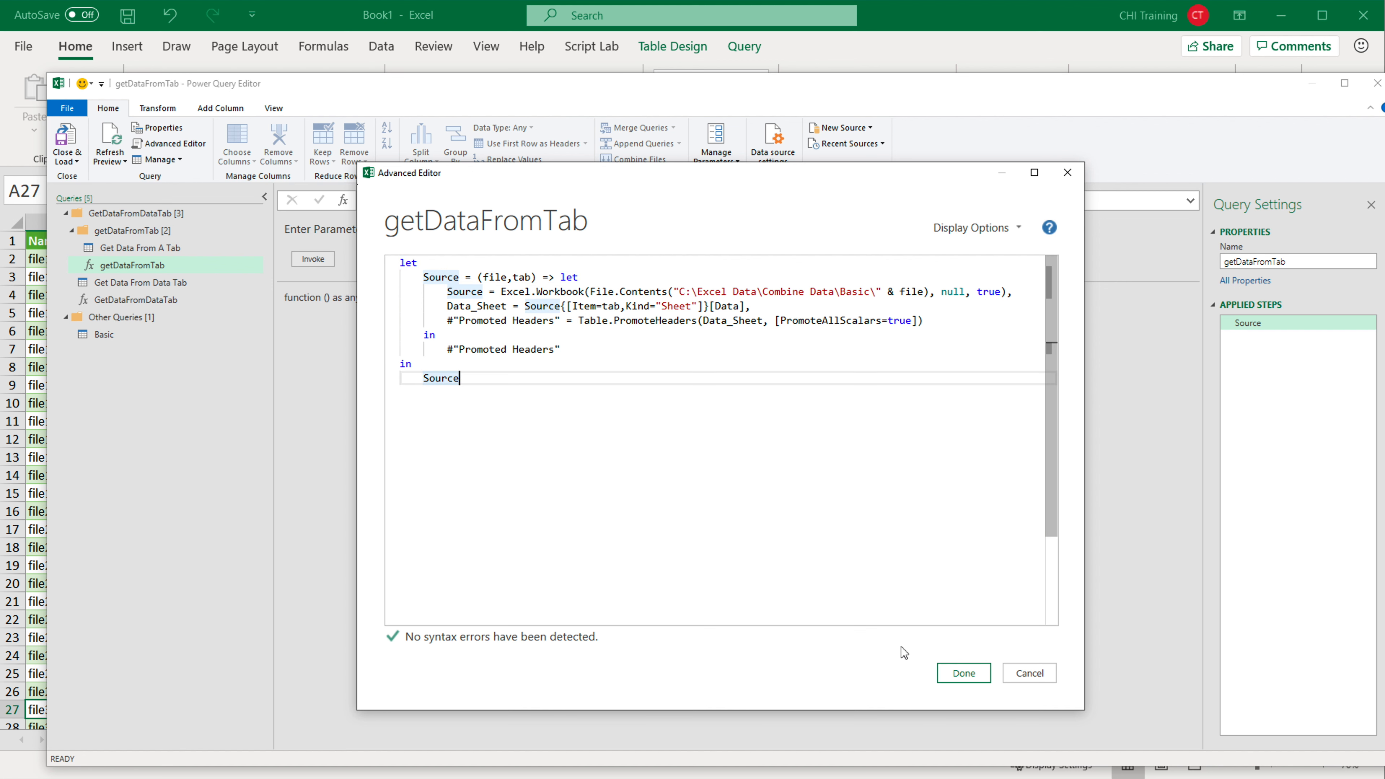
click(973, 678)
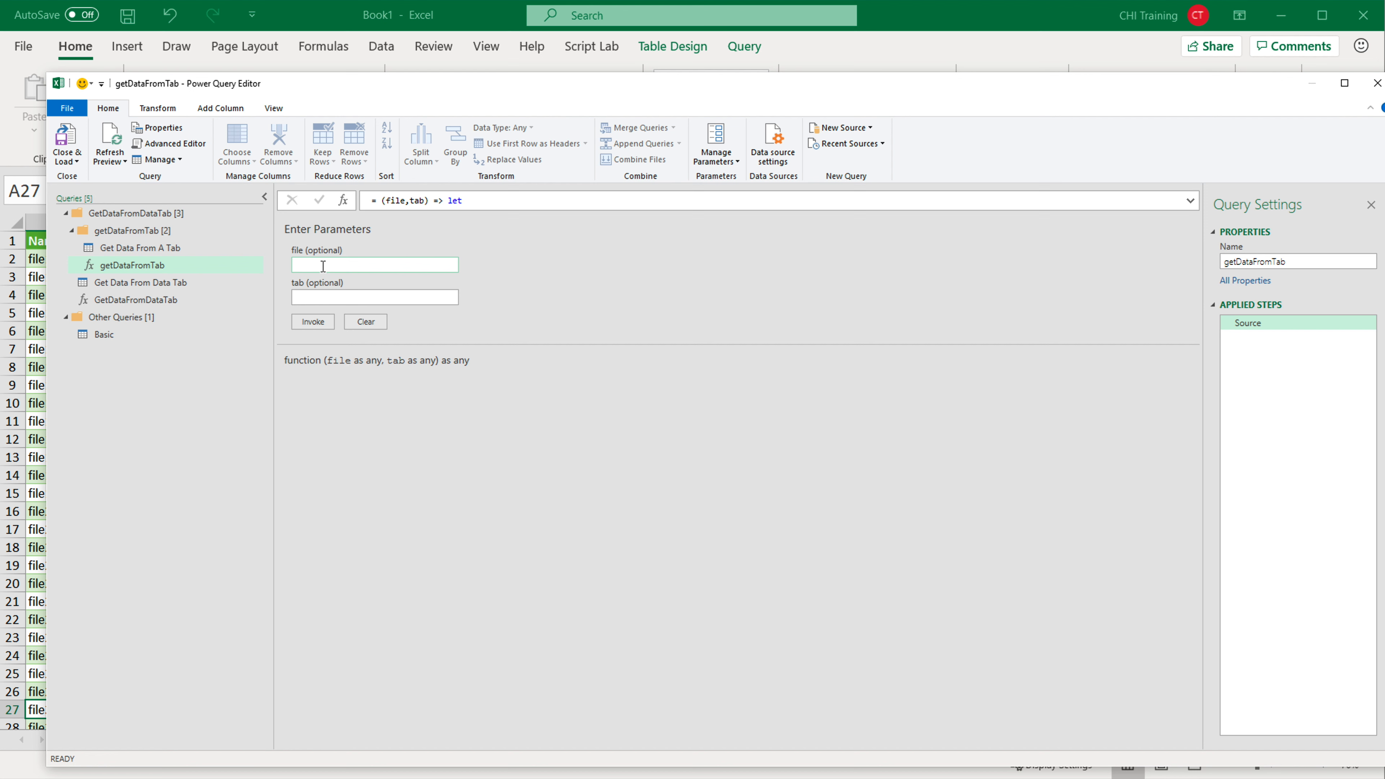
click(310, 265)
click(320, 295)
click(67, 157)
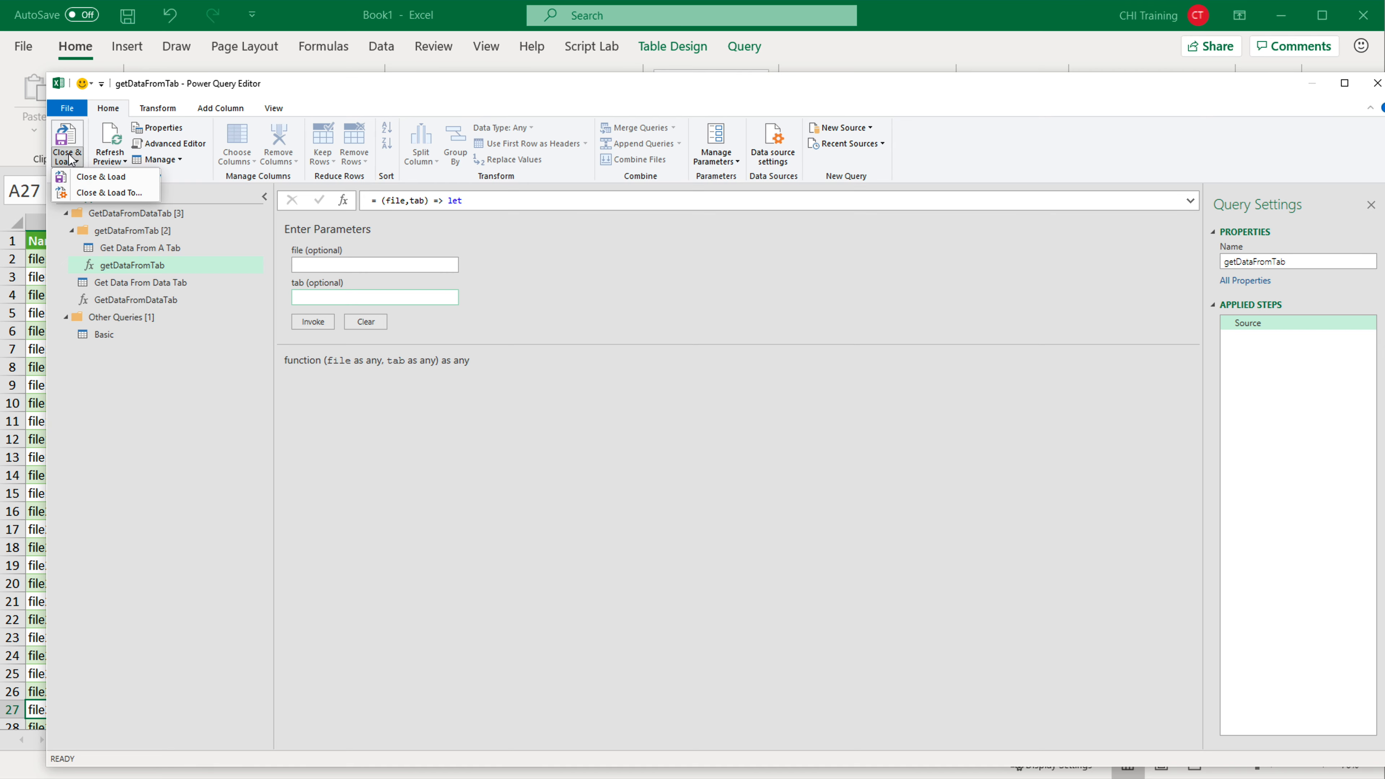
click(89, 178)
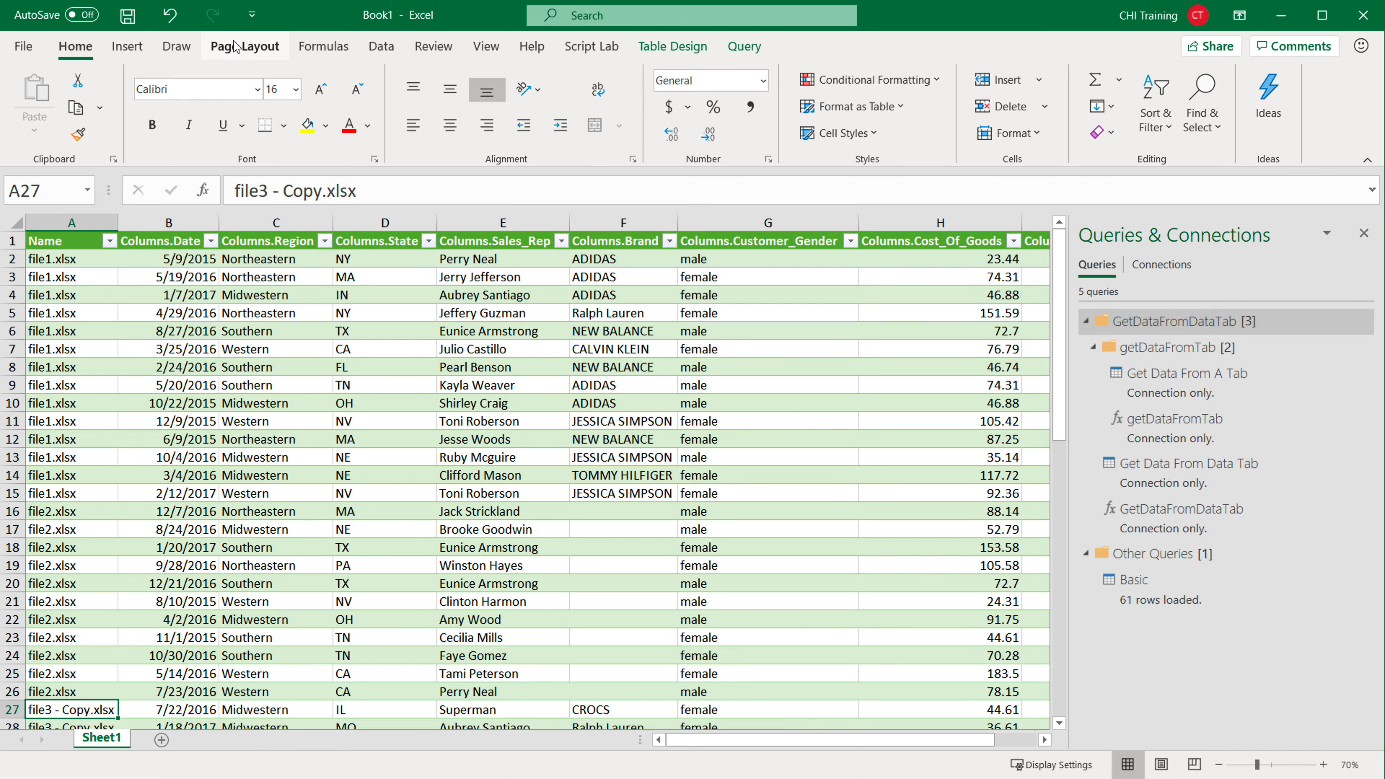
Step: Import the workbook file1 from the C:\Excel Data\Combine Data\Intermediate folder as a new data source
click(381, 46)
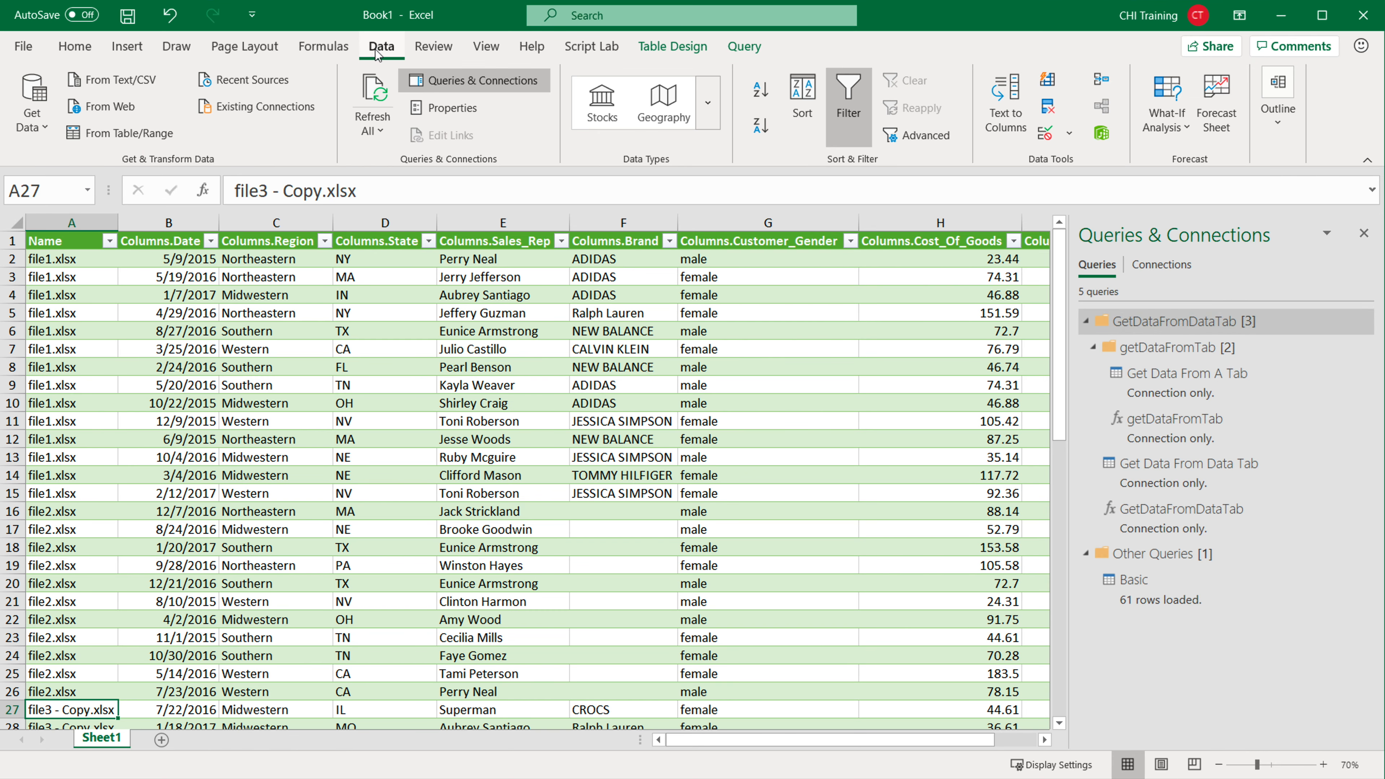
click(41, 132)
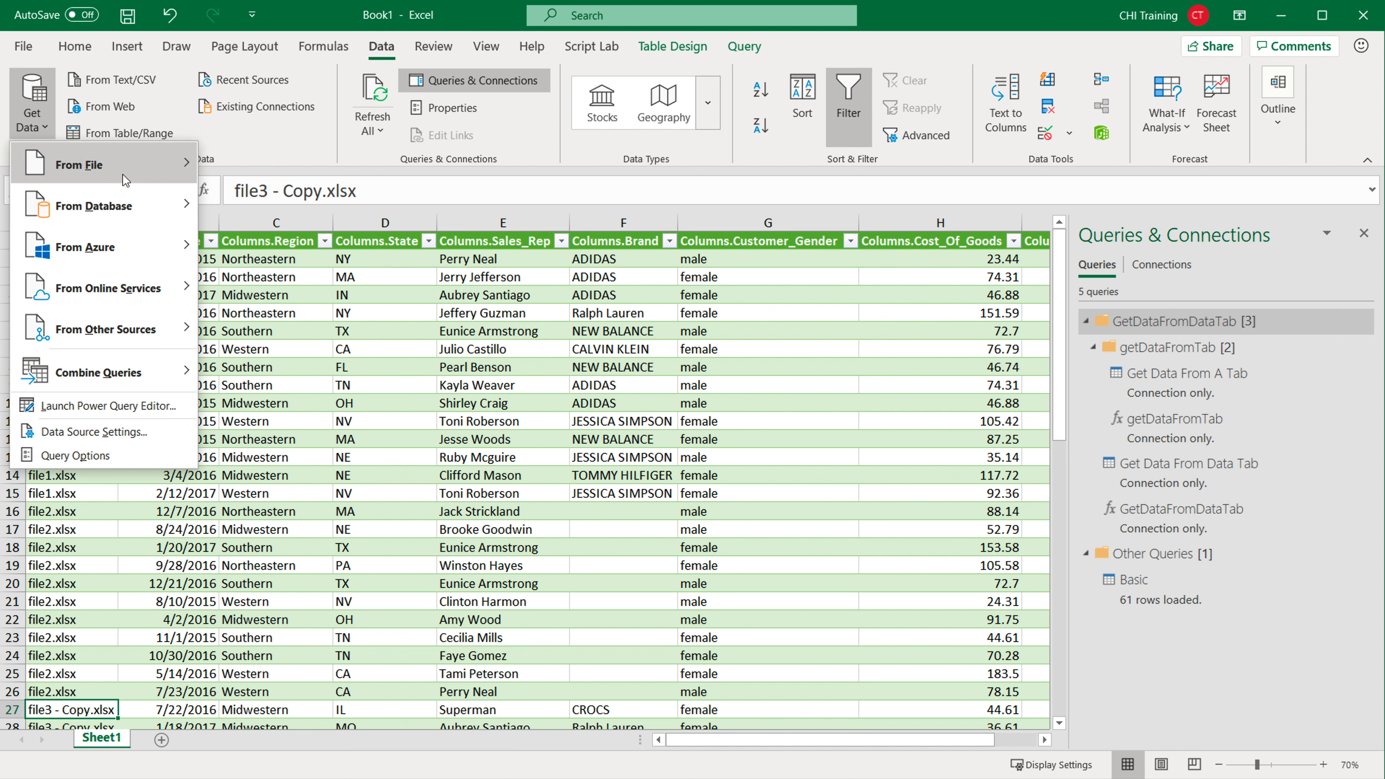
mouse_move(124, 174)
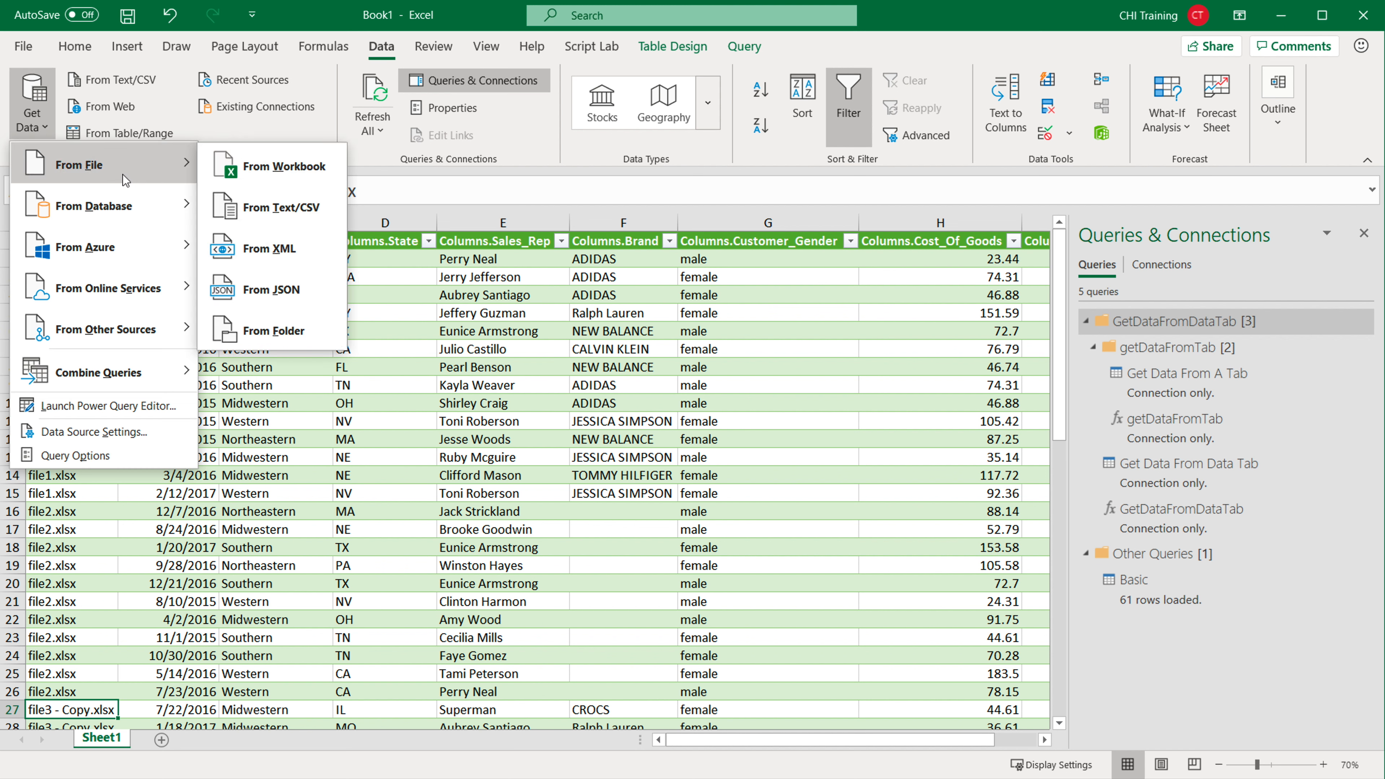
click(306, 182)
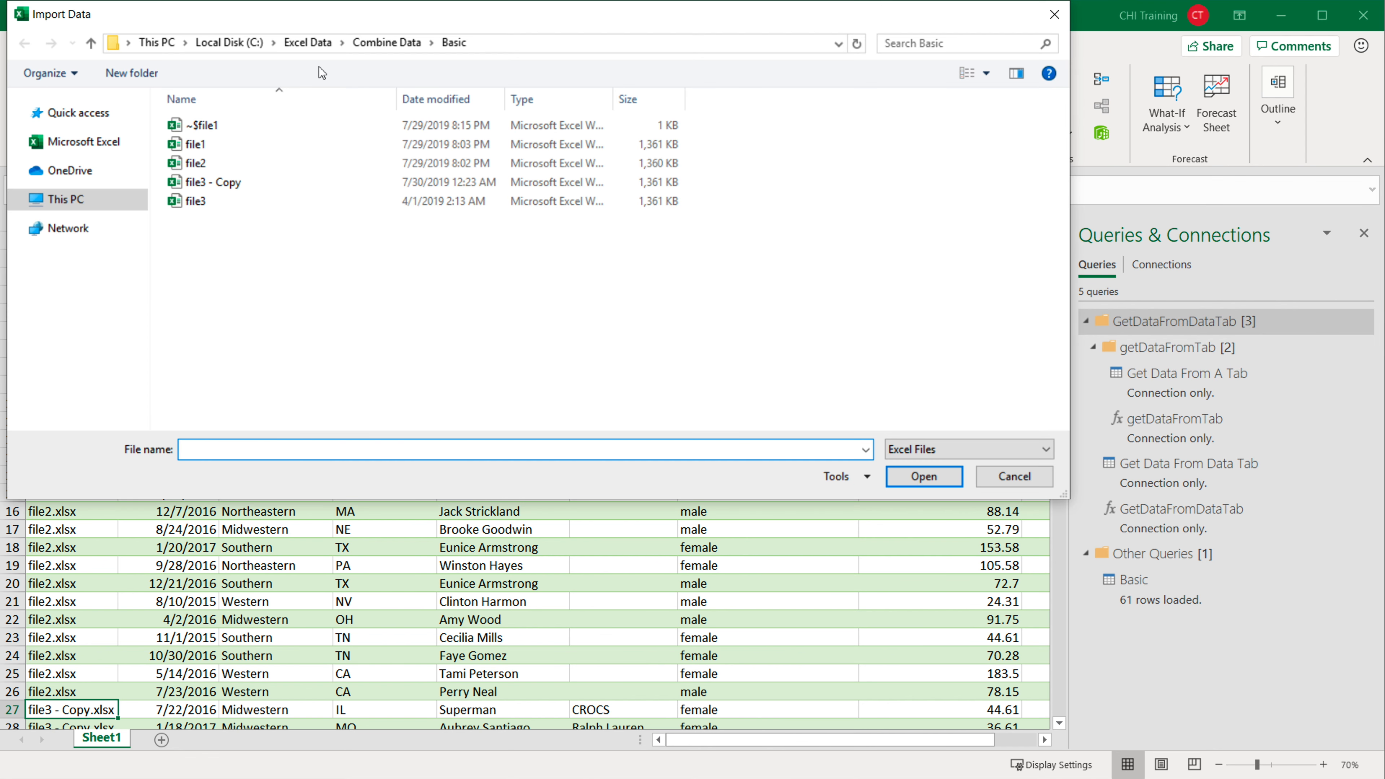
click(386, 42)
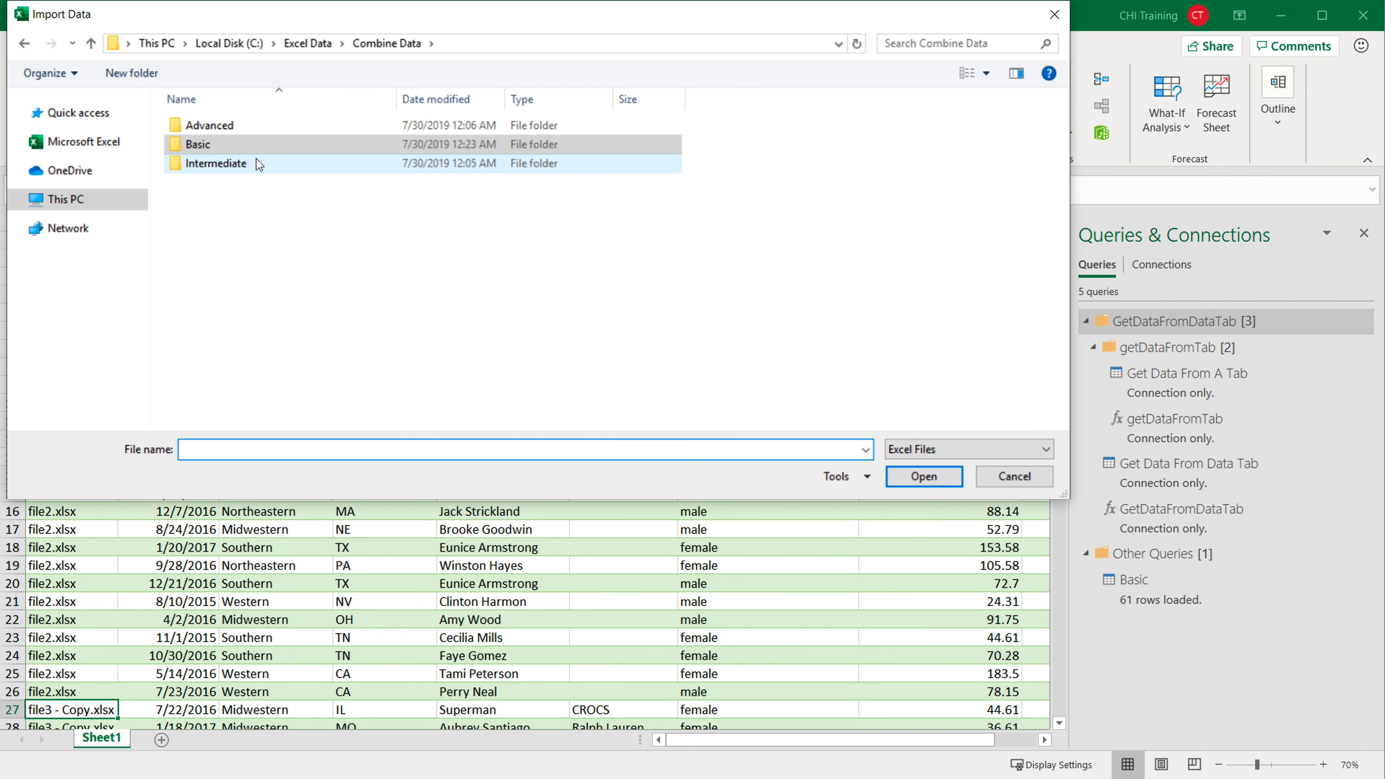
double_click(247, 162)
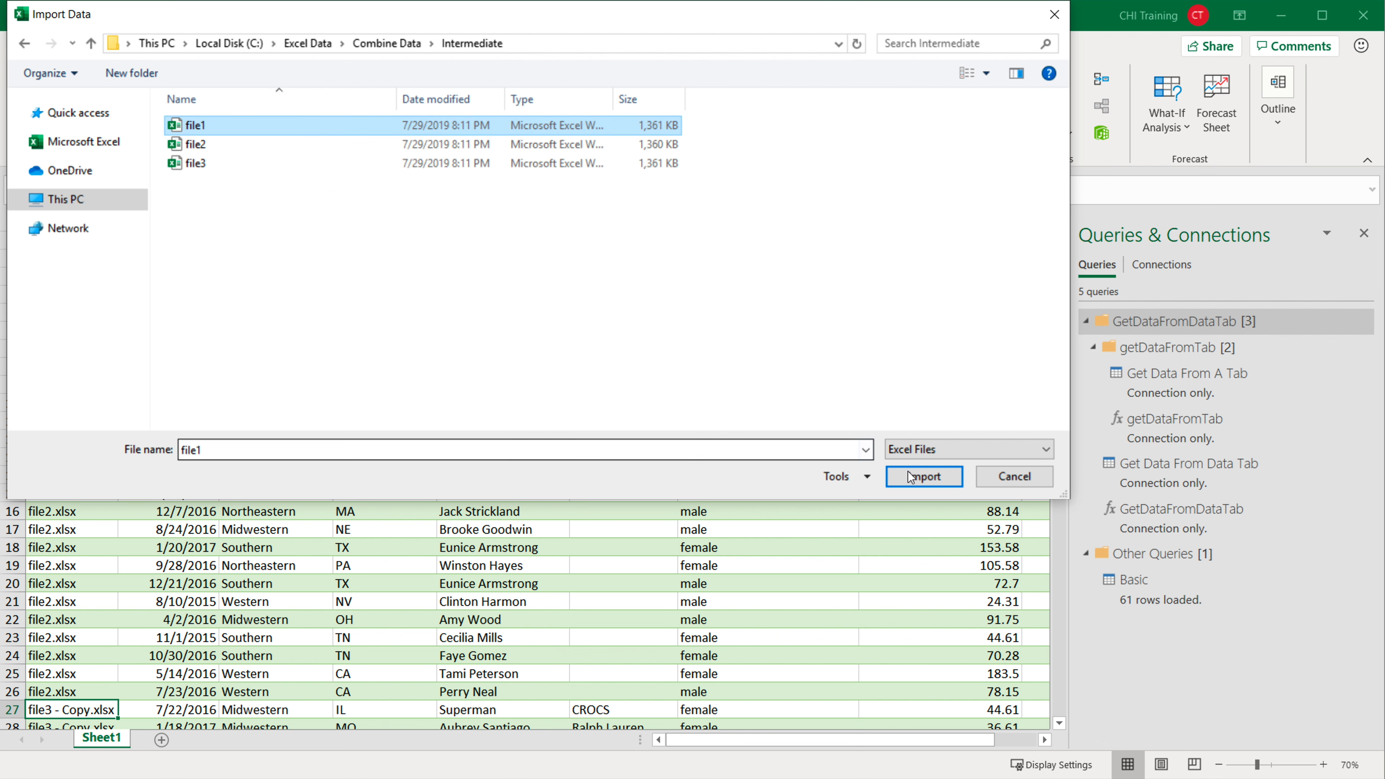
click(924, 477)
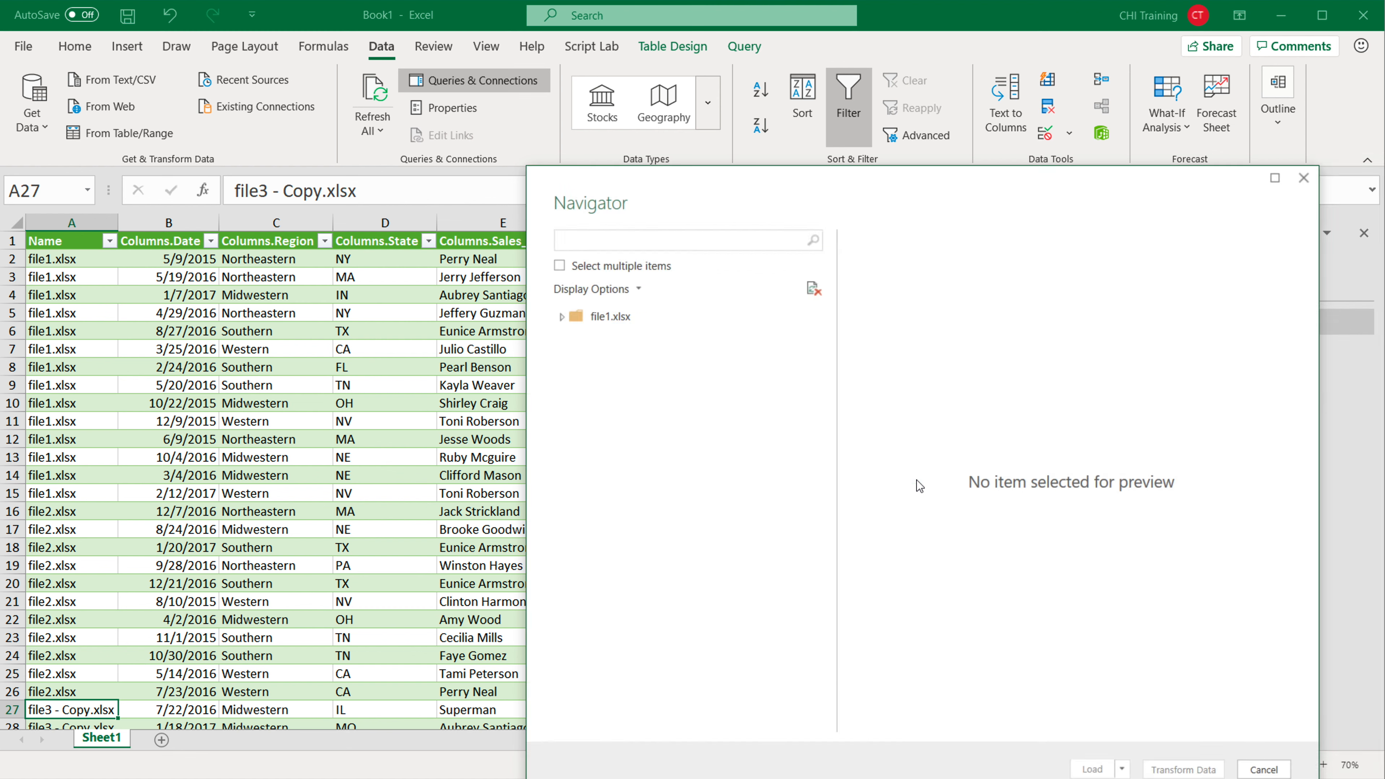
Step: Choose the Data 345435 sheet of file1.xlsx and open it for transformation in Power Query
click(639, 340)
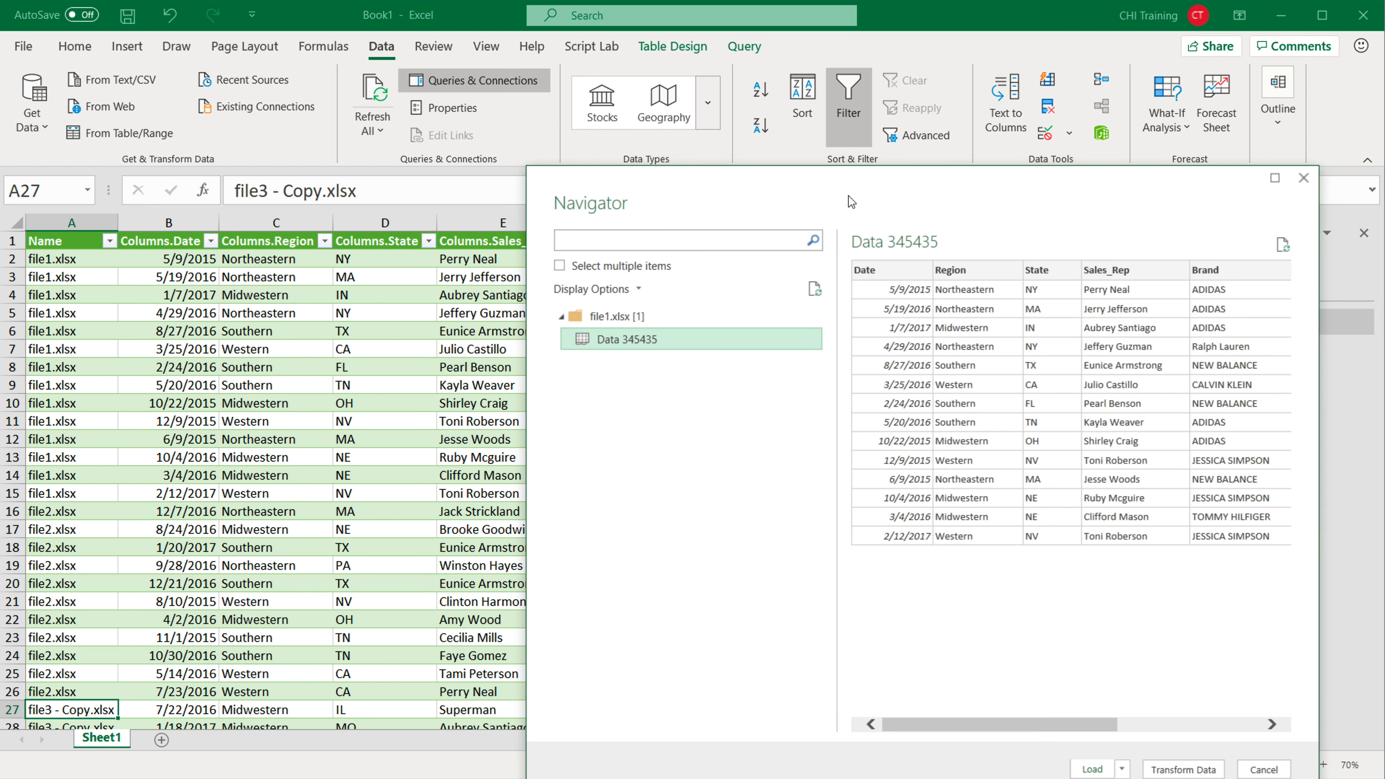
drag(848, 195, 721, 166)
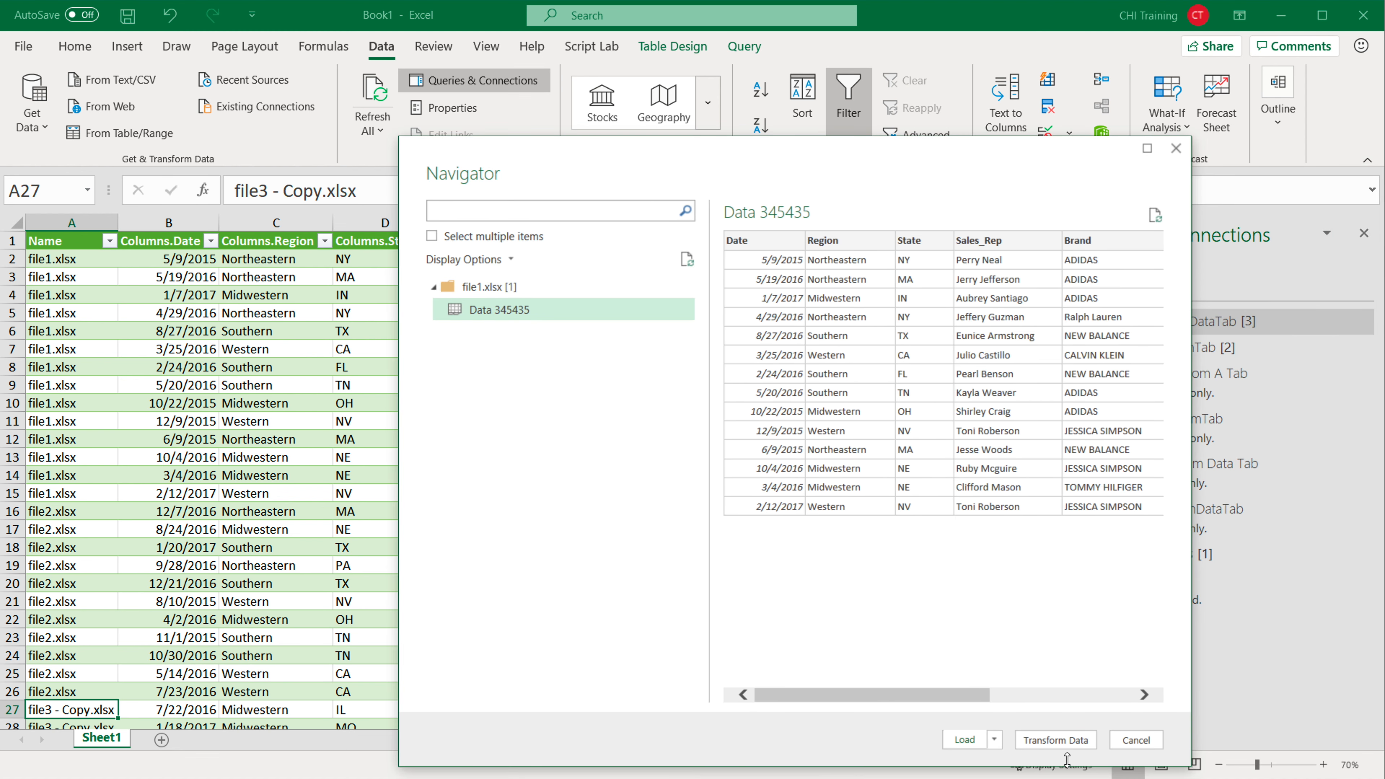
click(1056, 741)
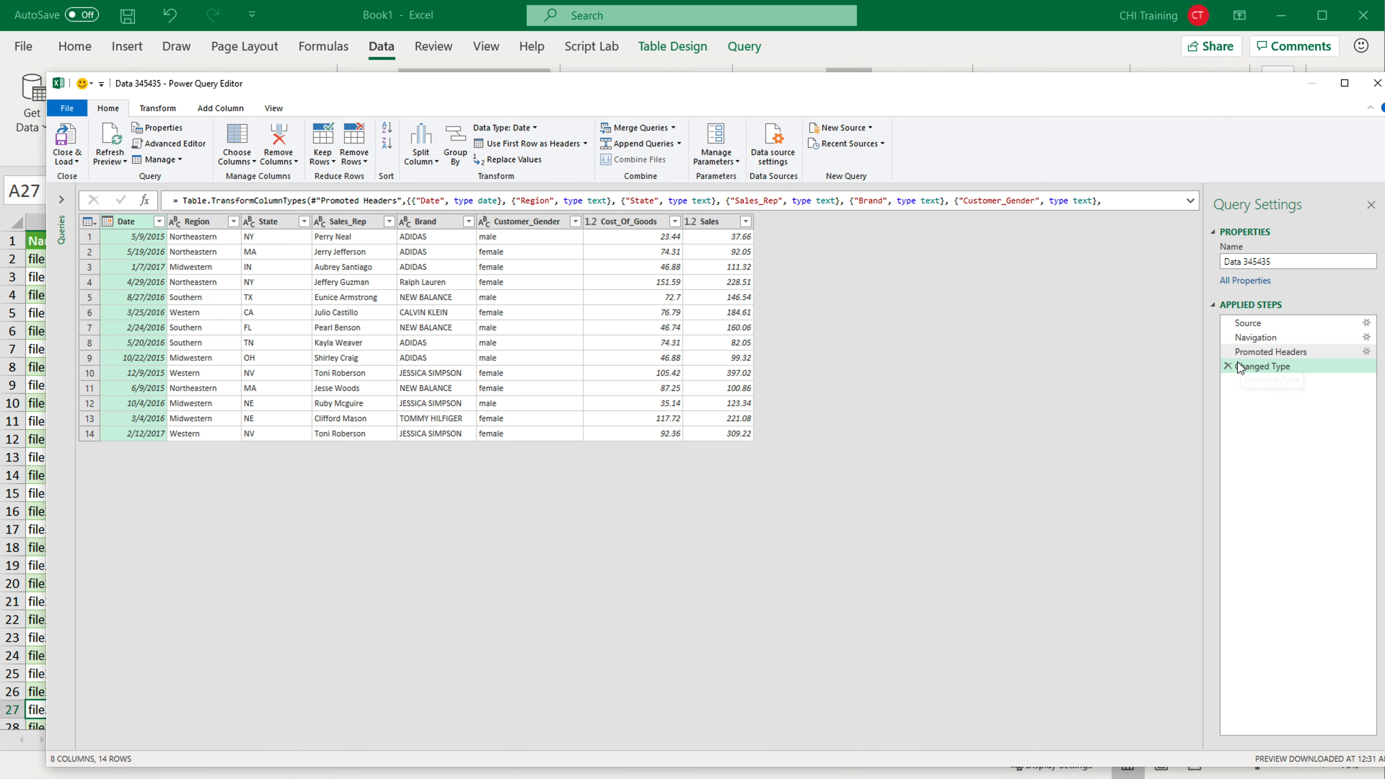
Step: Delete the Changed Type, Promoted Headers and Navigation steps from the Data 345435 query, keeping only Source
click(1228, 366)
click(1229, 352)
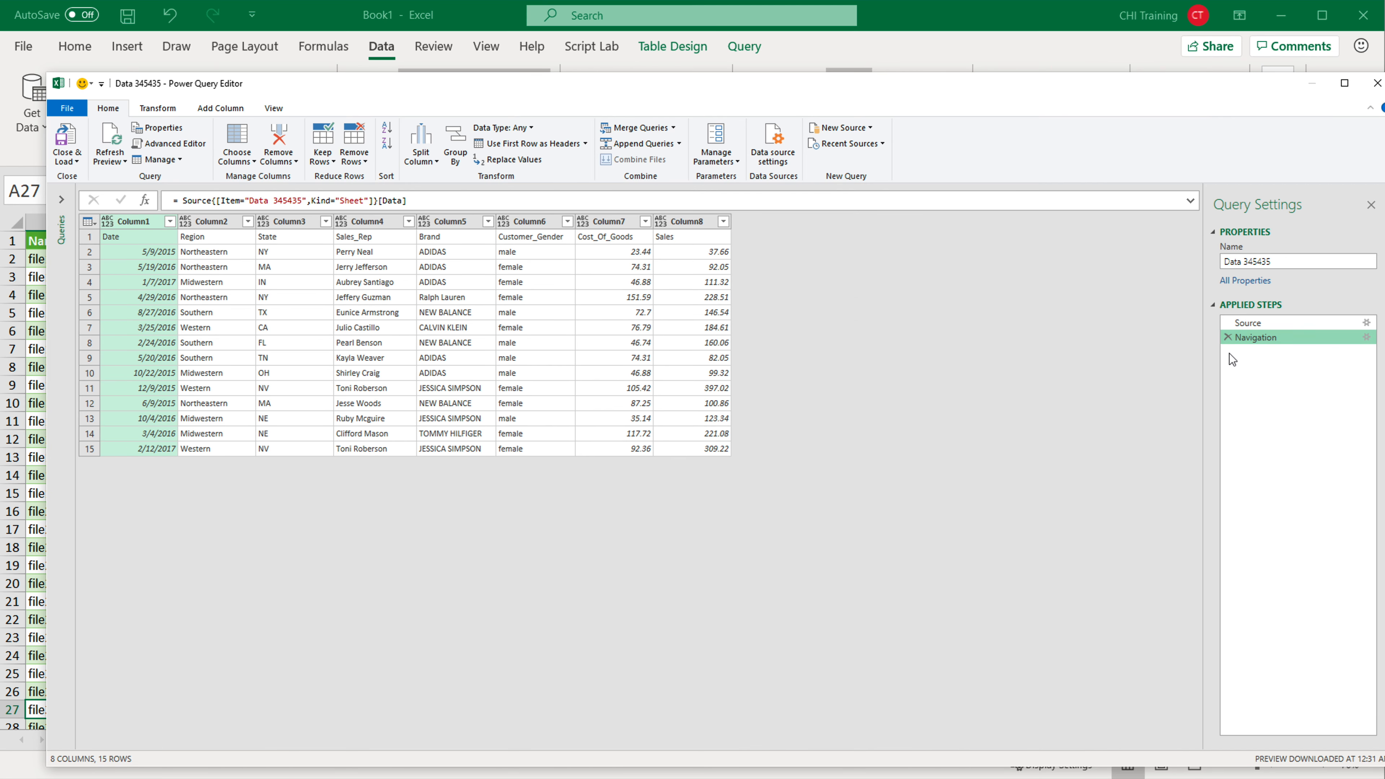
click(1228, 339)
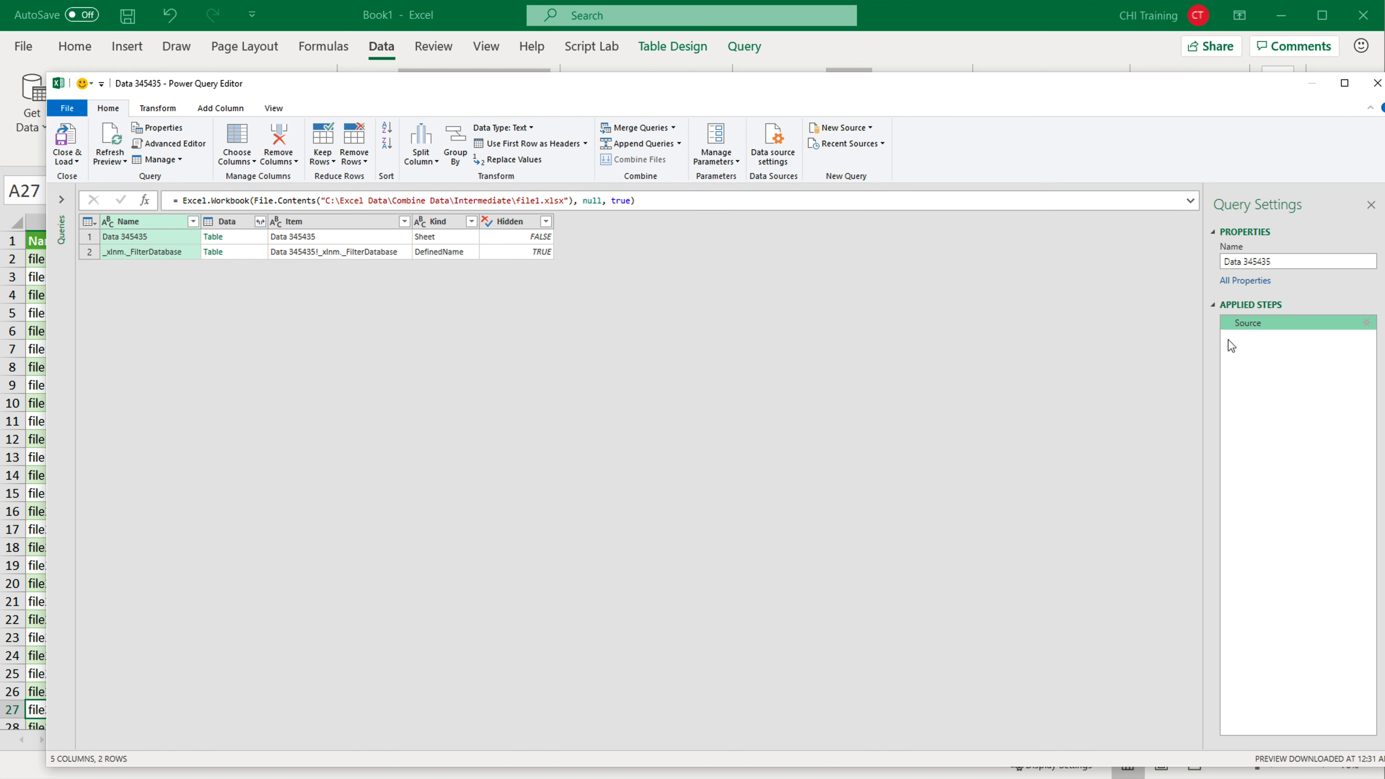
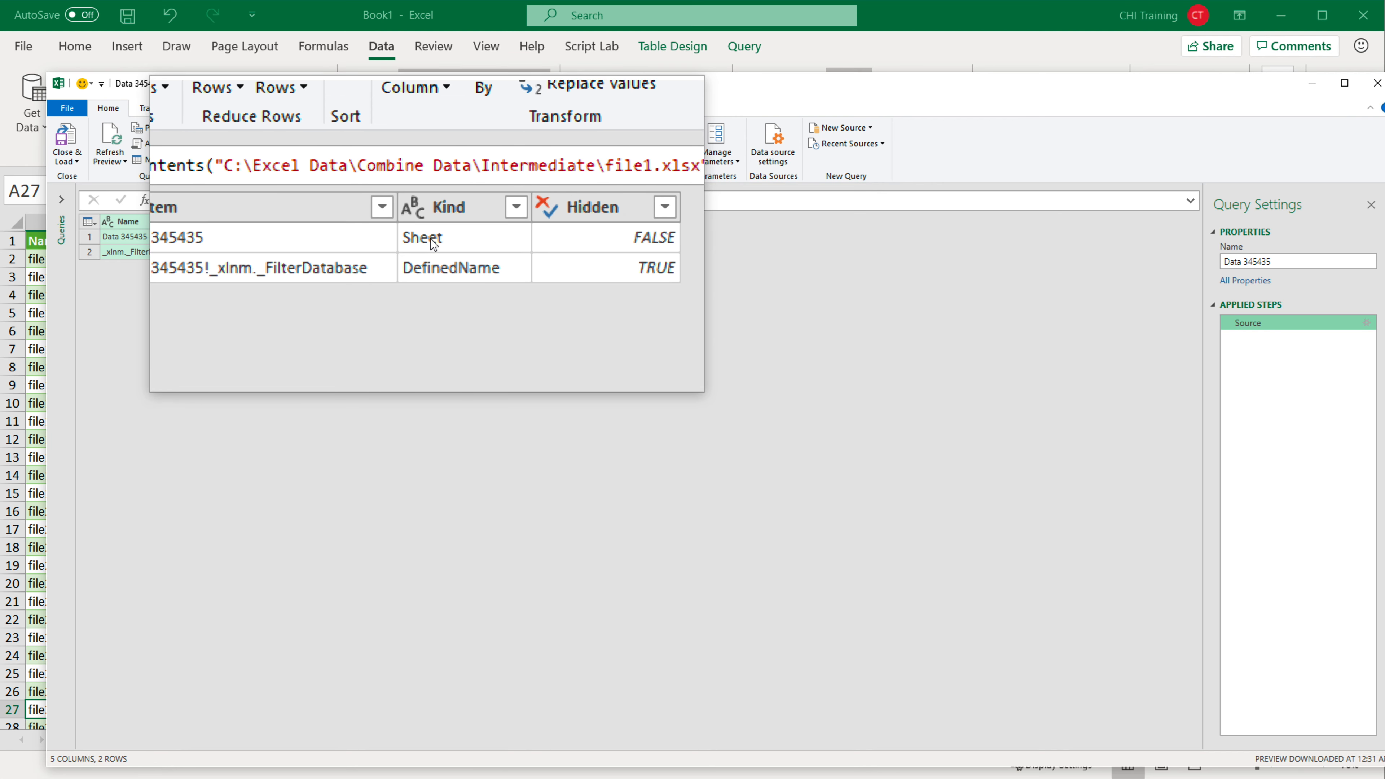
Step: Filter the Kind column so that only rows of kind Sheet are kept
click(431, 239)
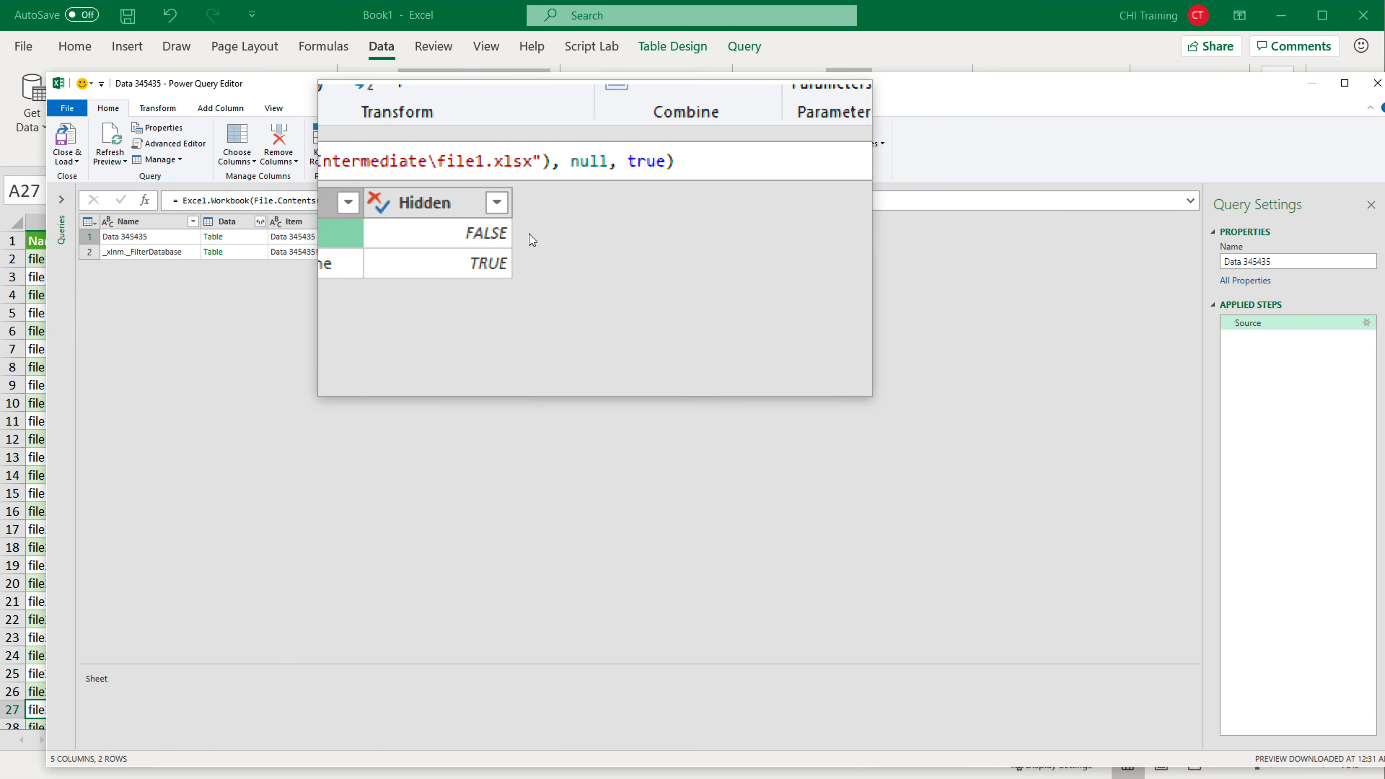
click(474, 222)
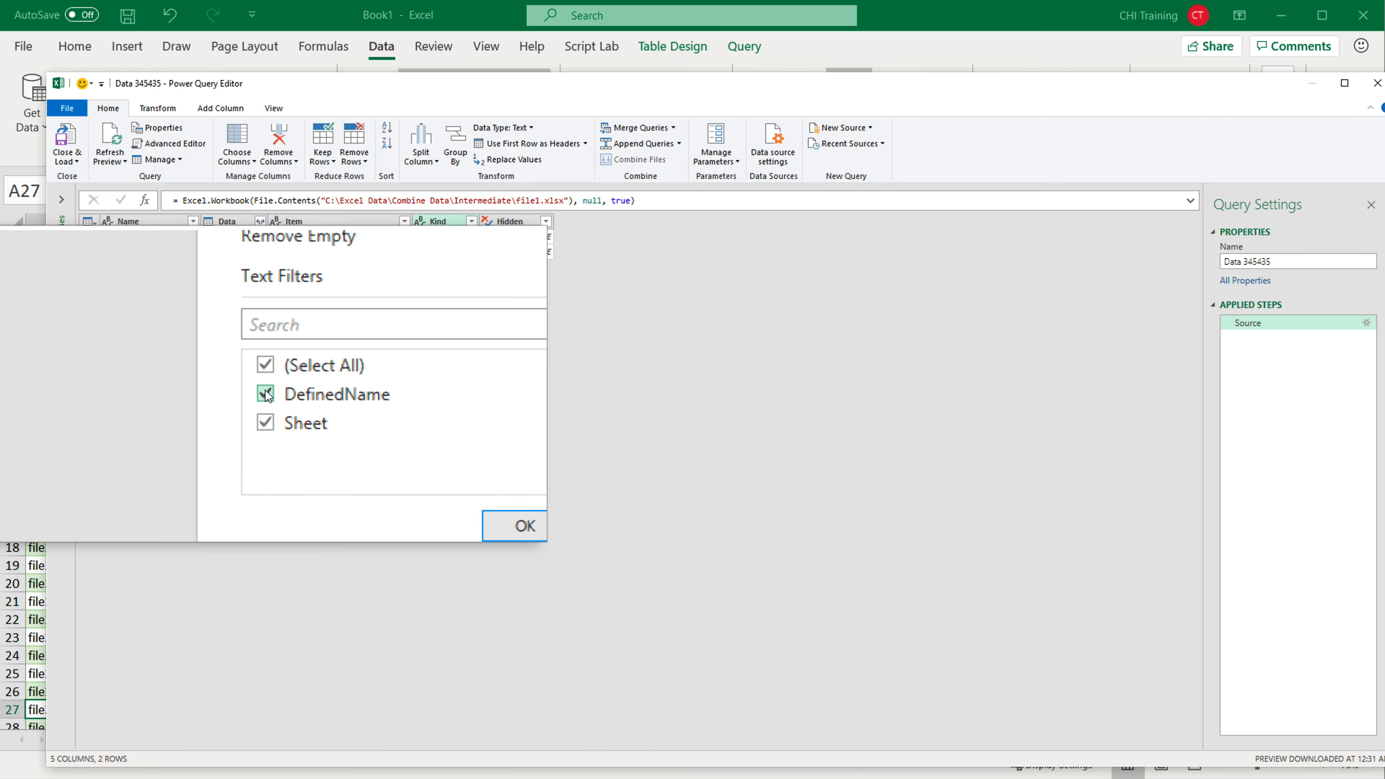
click(270, 381)
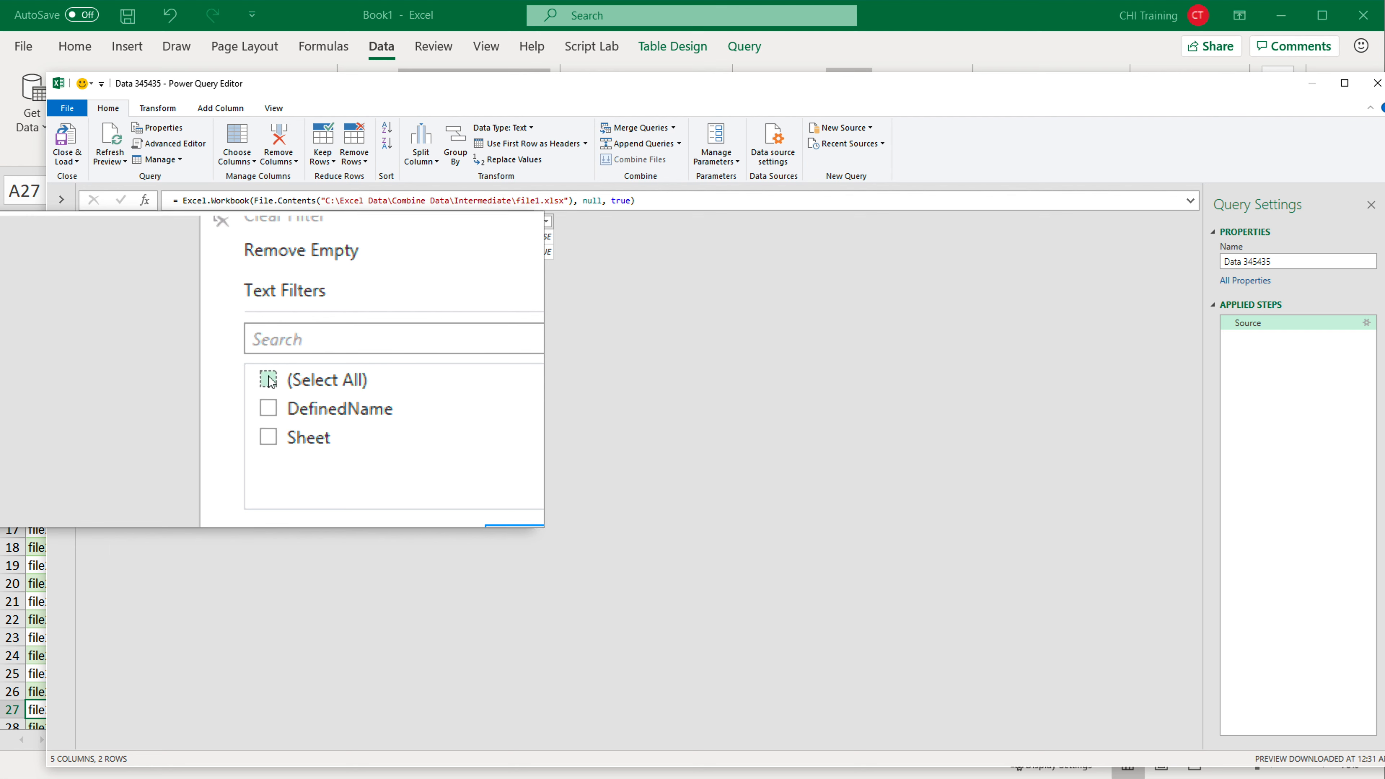
click(266, 407)
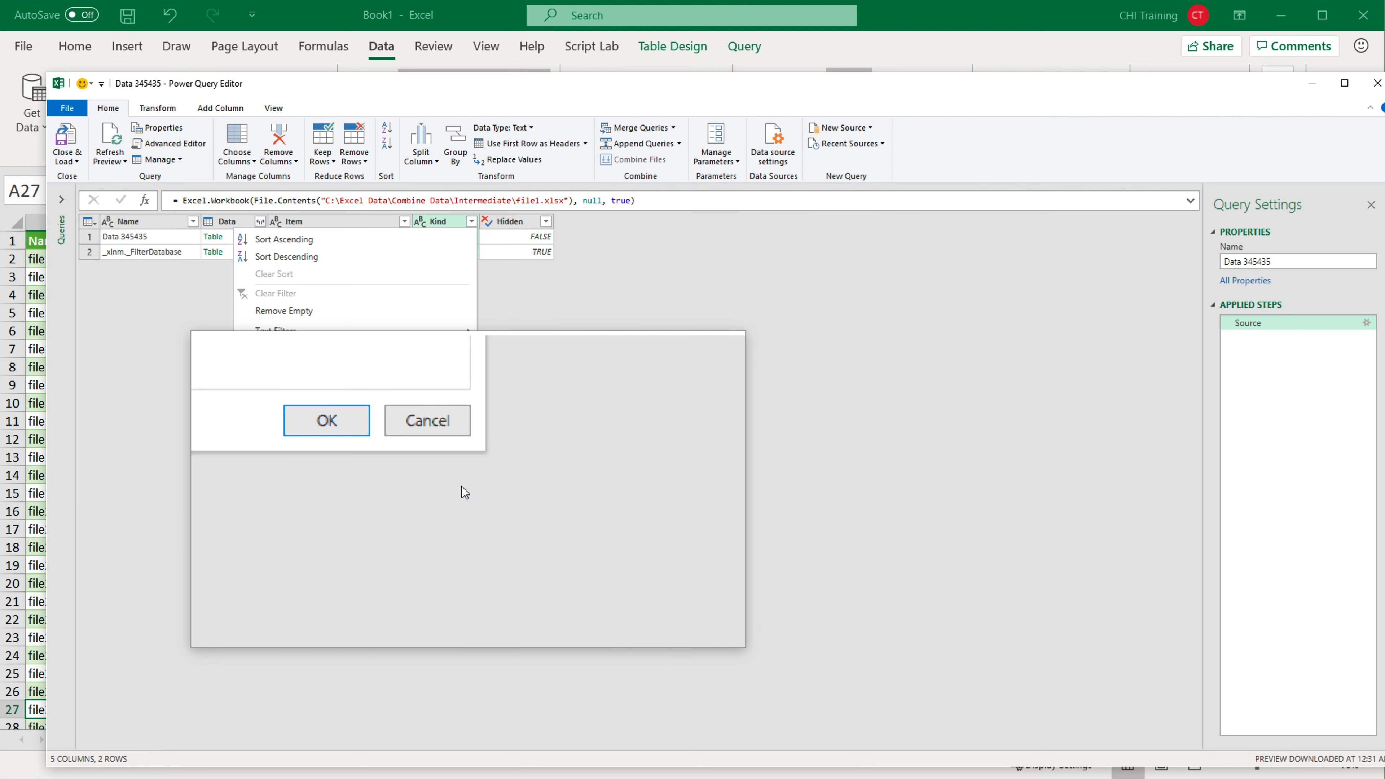
click(407, 461)
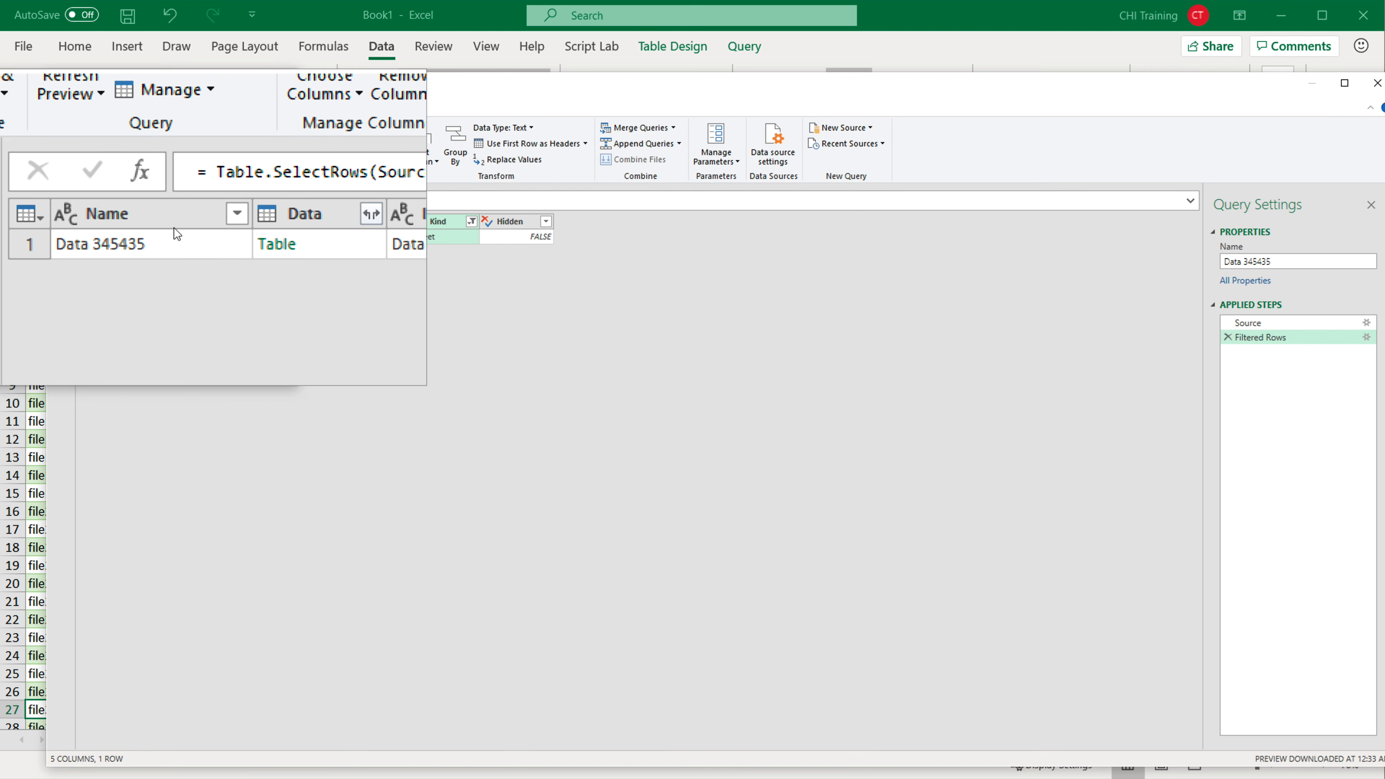
Step: Remove all columns other than Name from the filtered sheet list
click(141, 221)
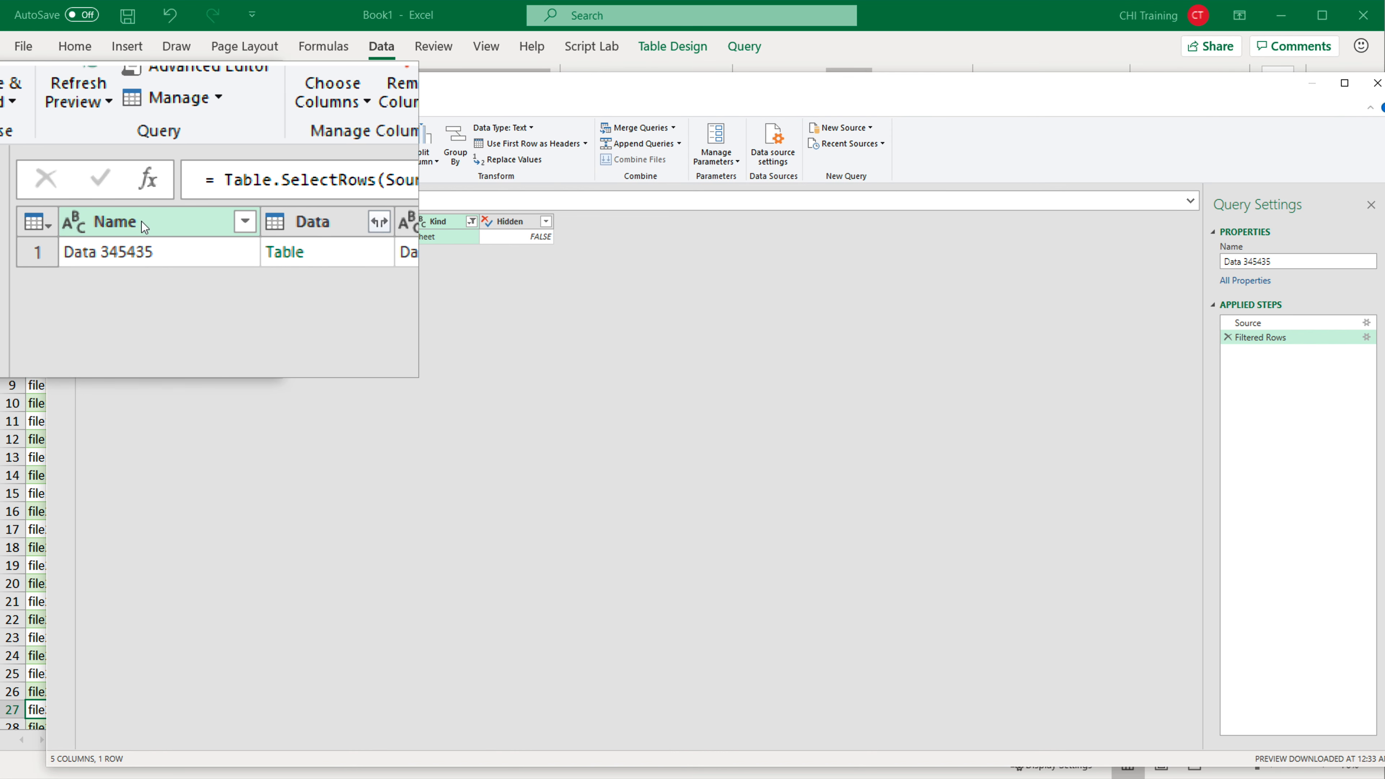
click(140, 222)
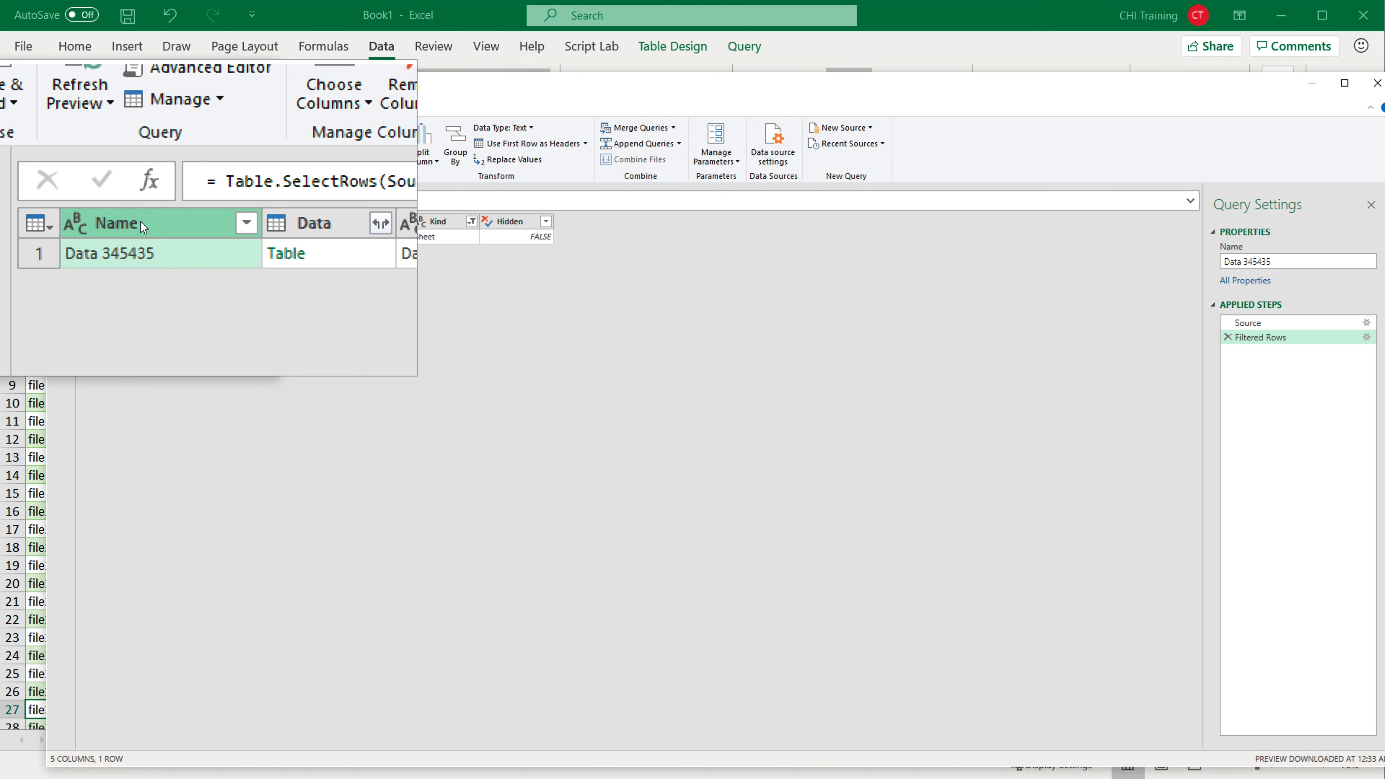
right_click(140, 225)
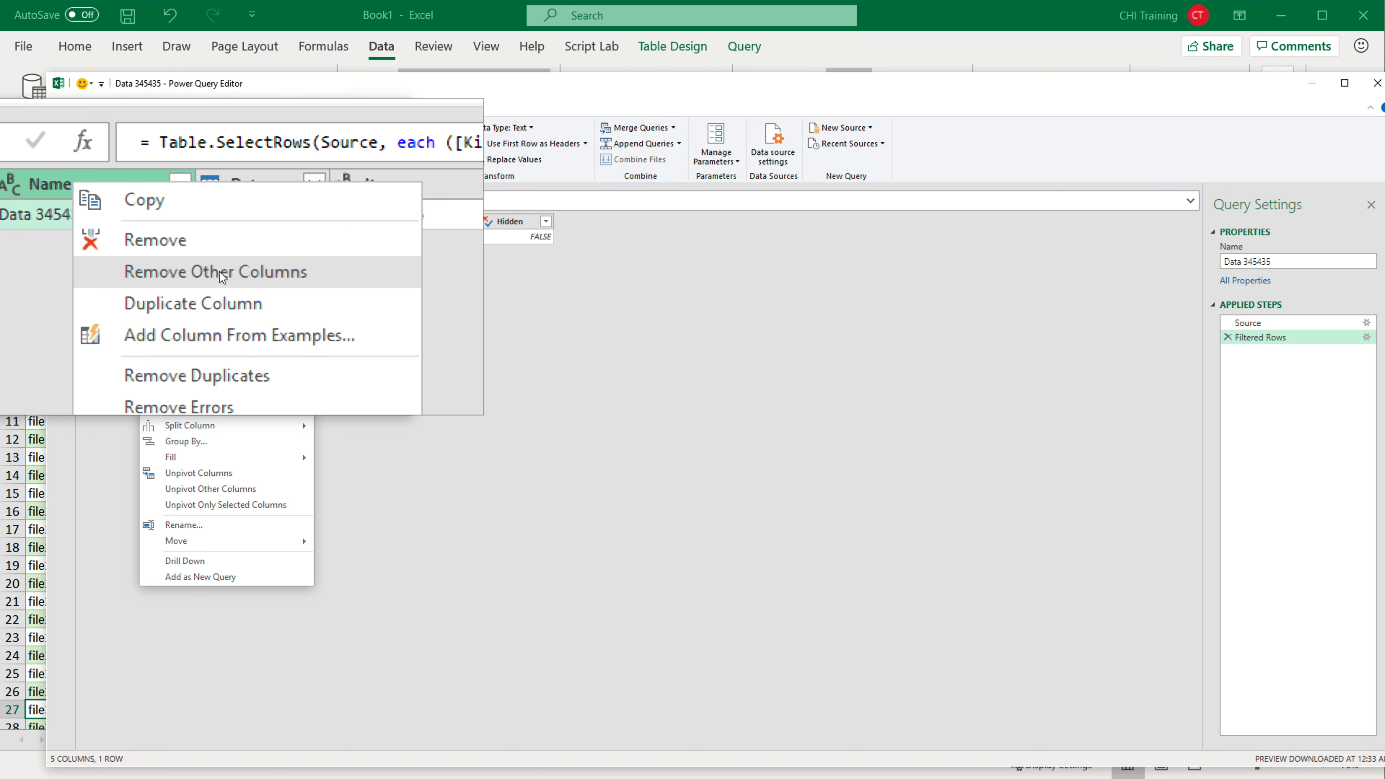
click(217, 273)
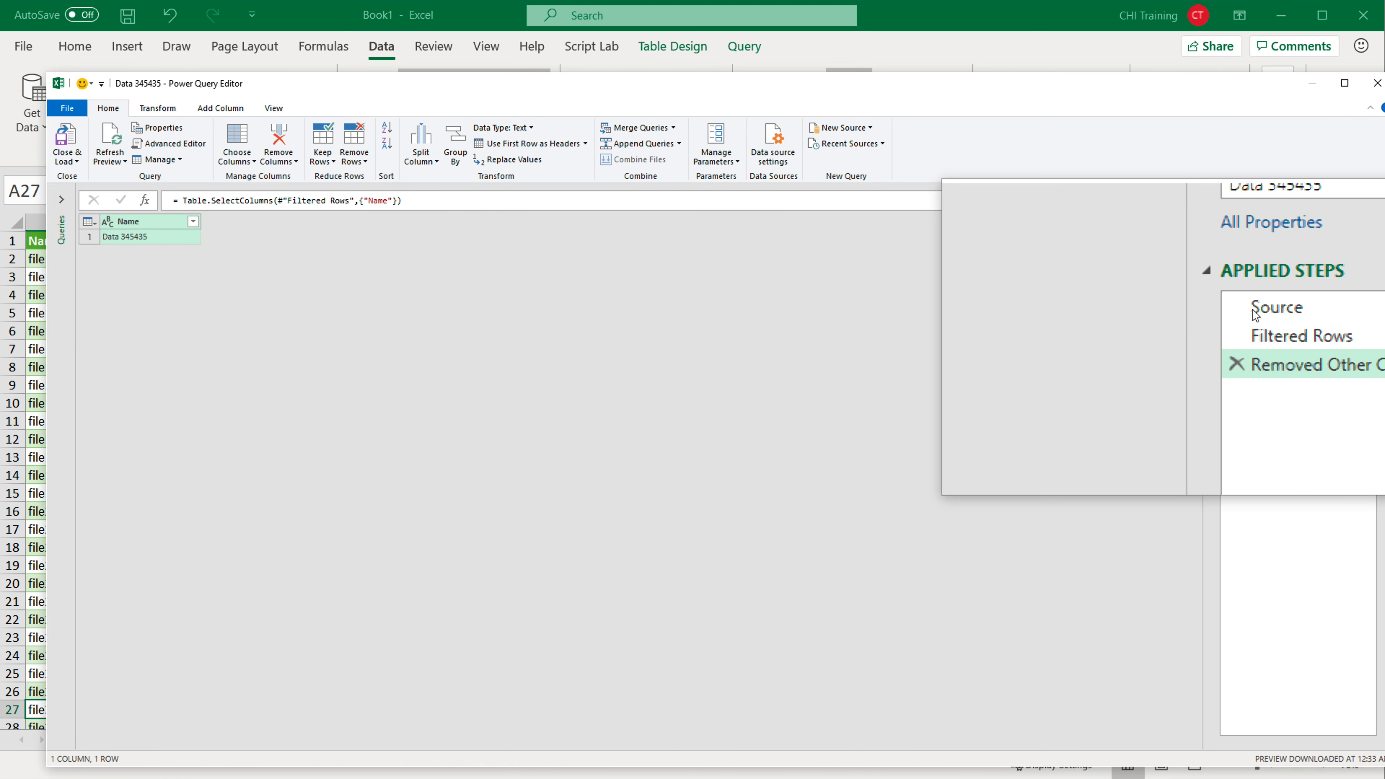
Step: Rename the Data 345435 query as getTabNamesQR
drag(1274, 262, 1145, 265)
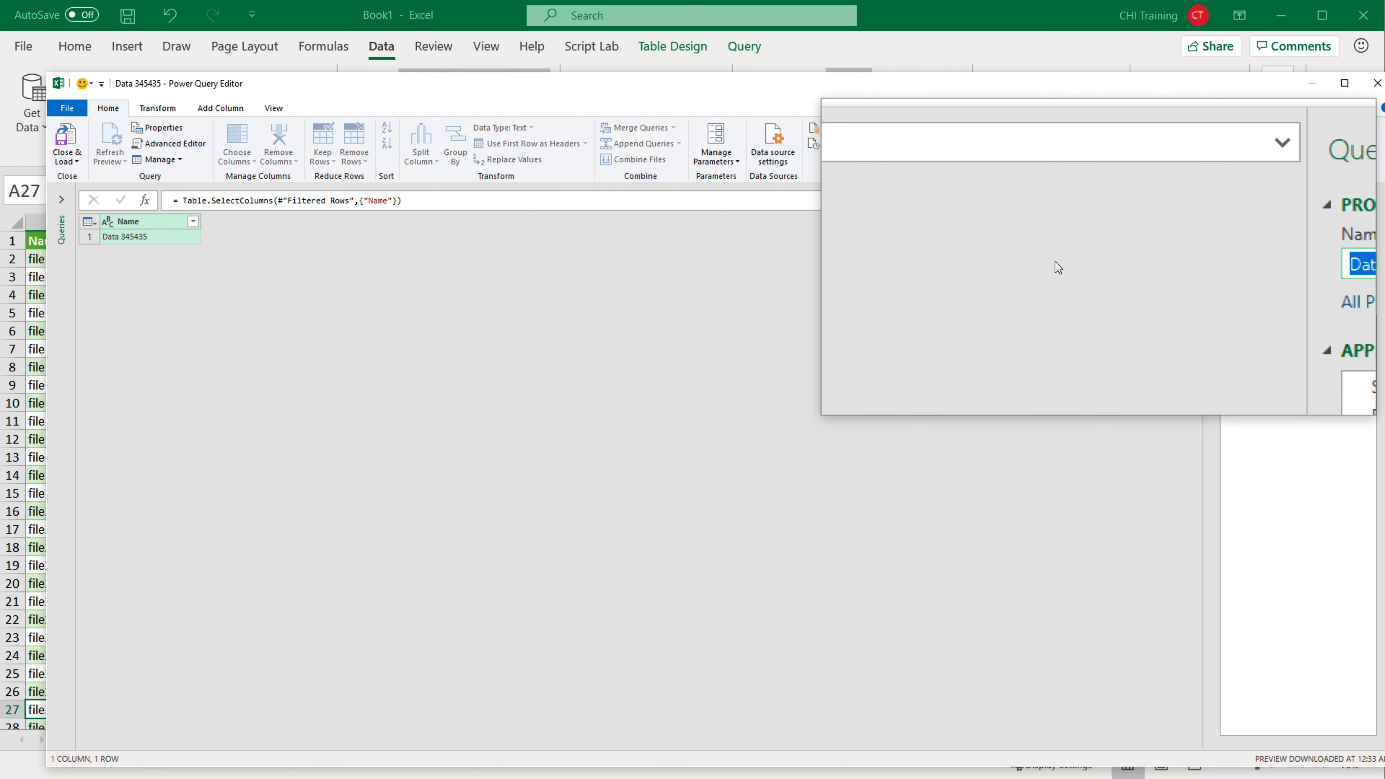
text(get )
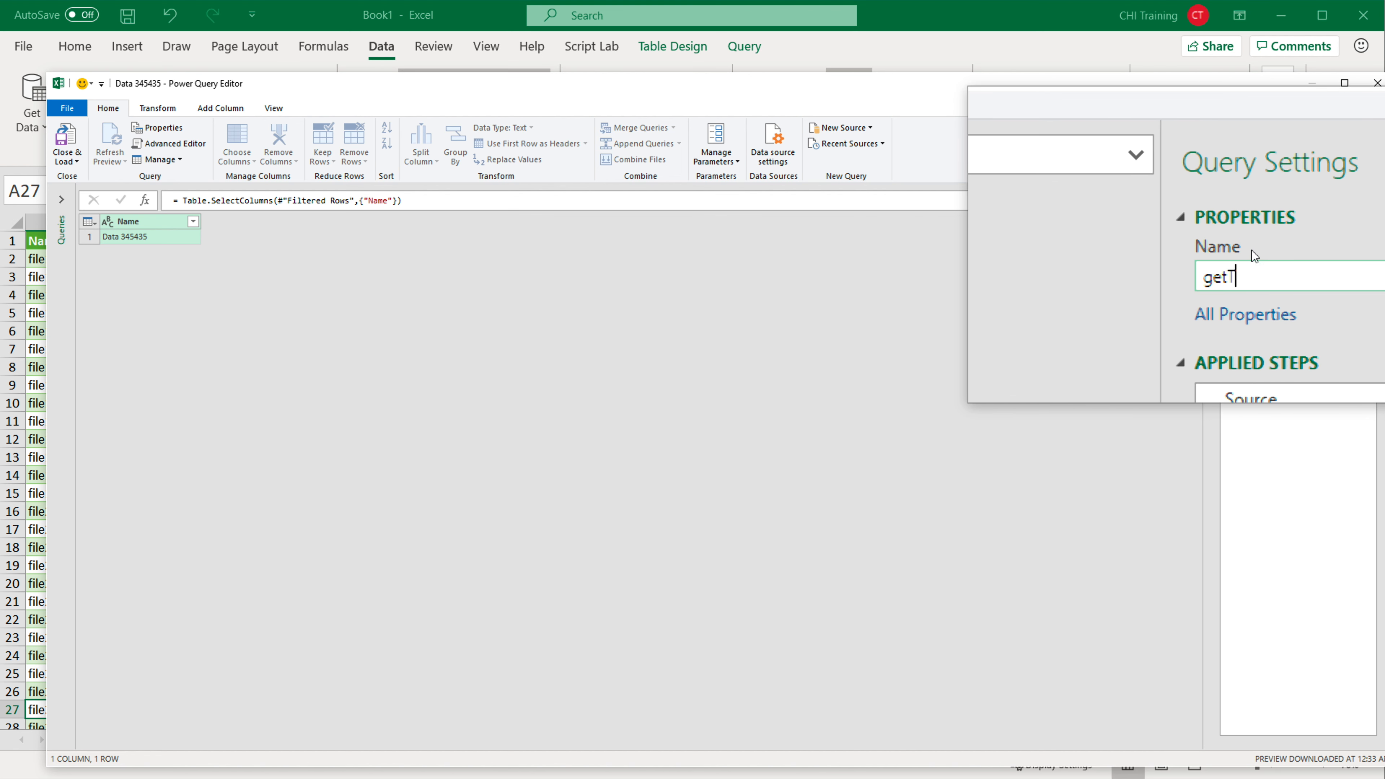
text(abNamesQR)
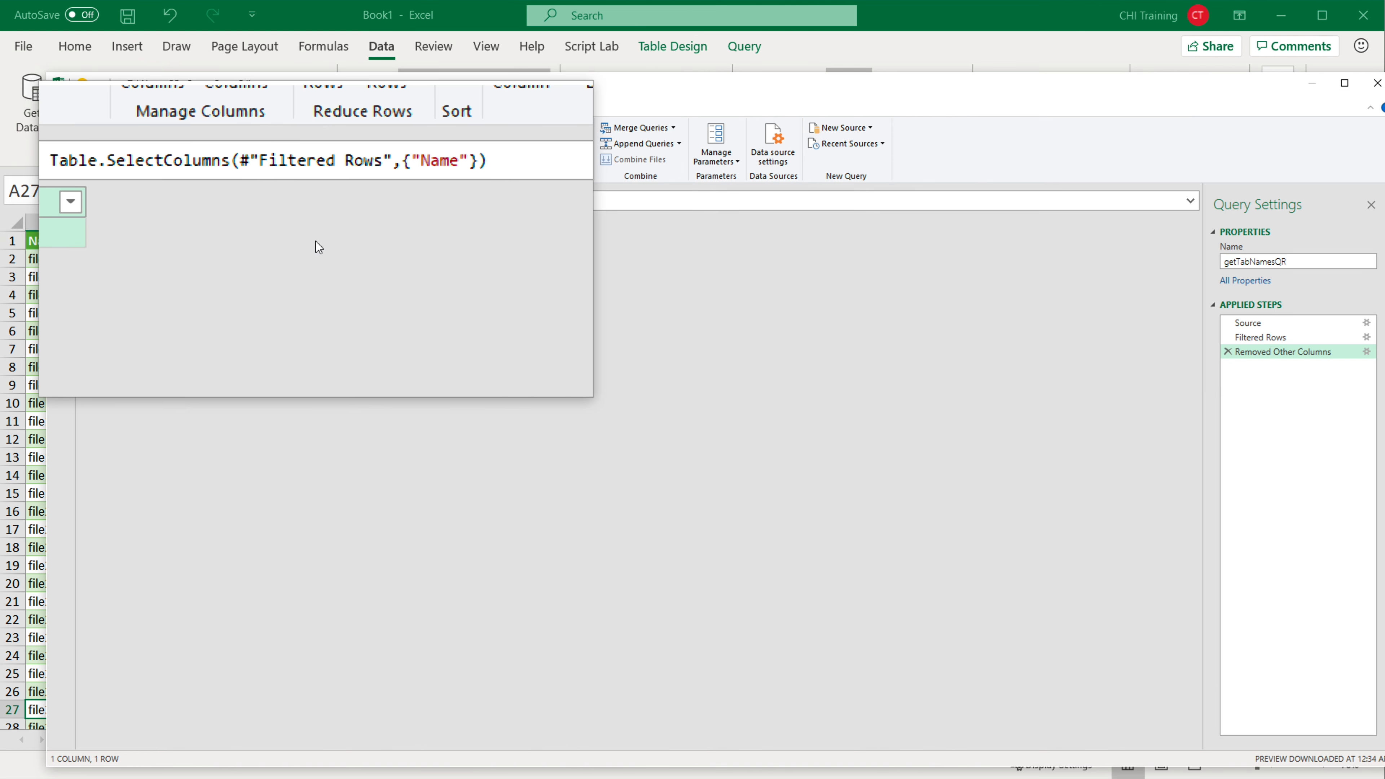
key(super+Escape)
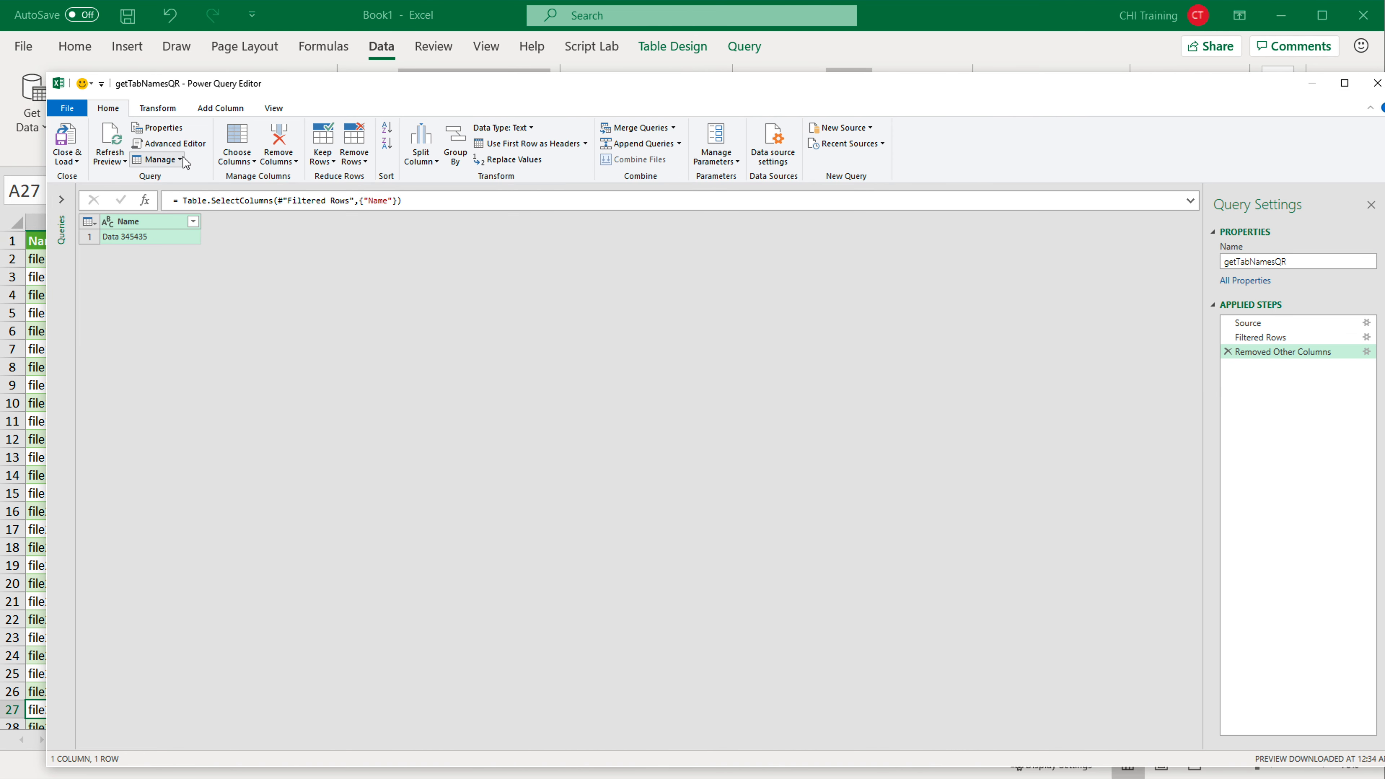
Step: Examine the getTabNamesQR query's M code, checking the Intermediate folder path, the file1.xlsx name and the Sheet filter
click(174, 144)
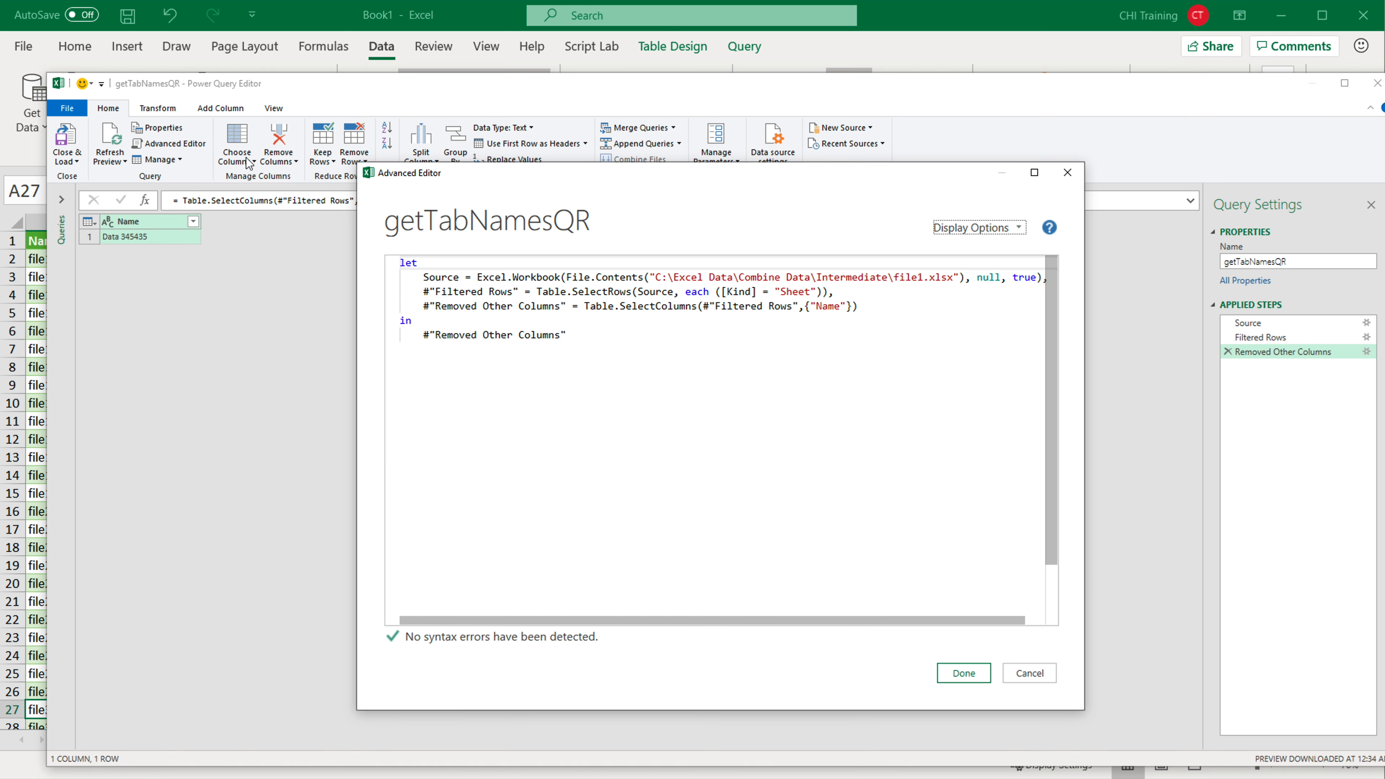
drag(1085, 701, 1225, 700)
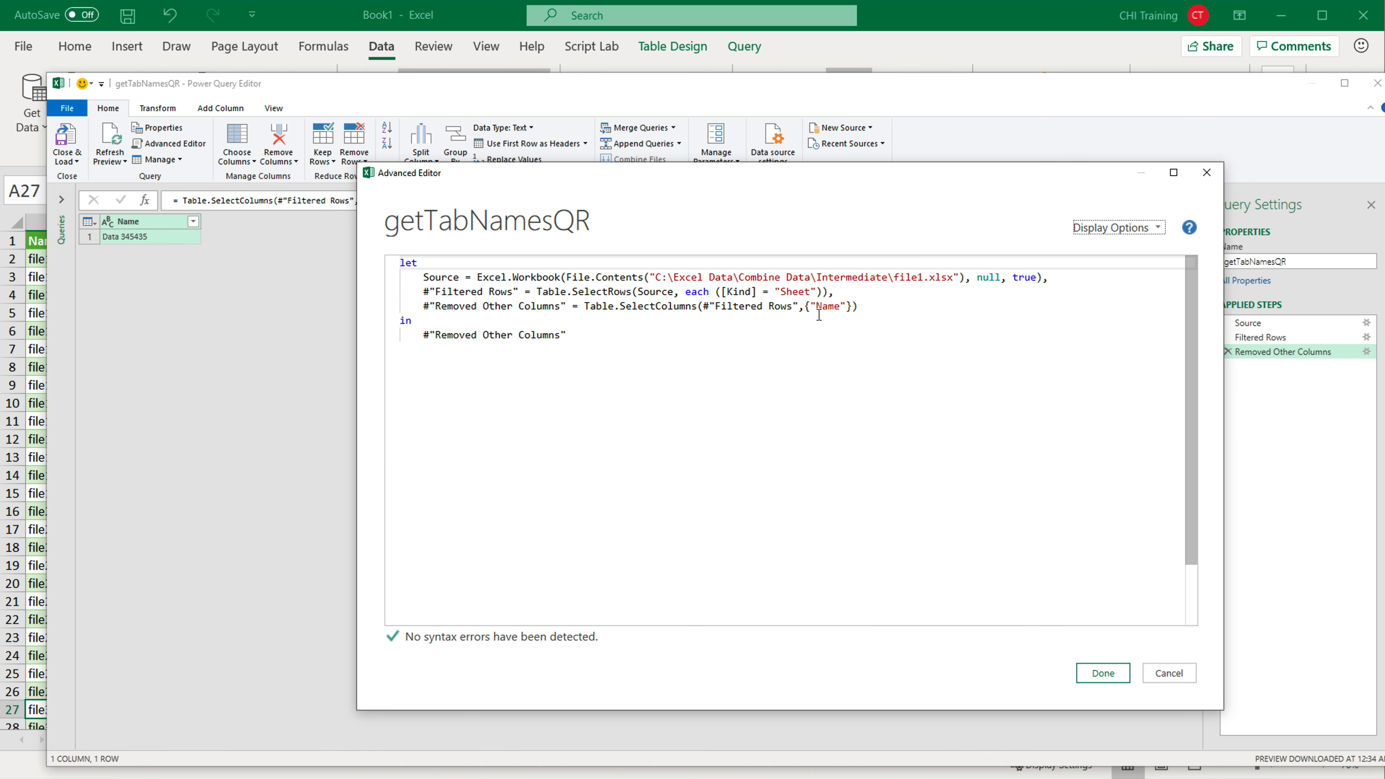
drag(776, 279, 948, 277)
double_click(865, 277)
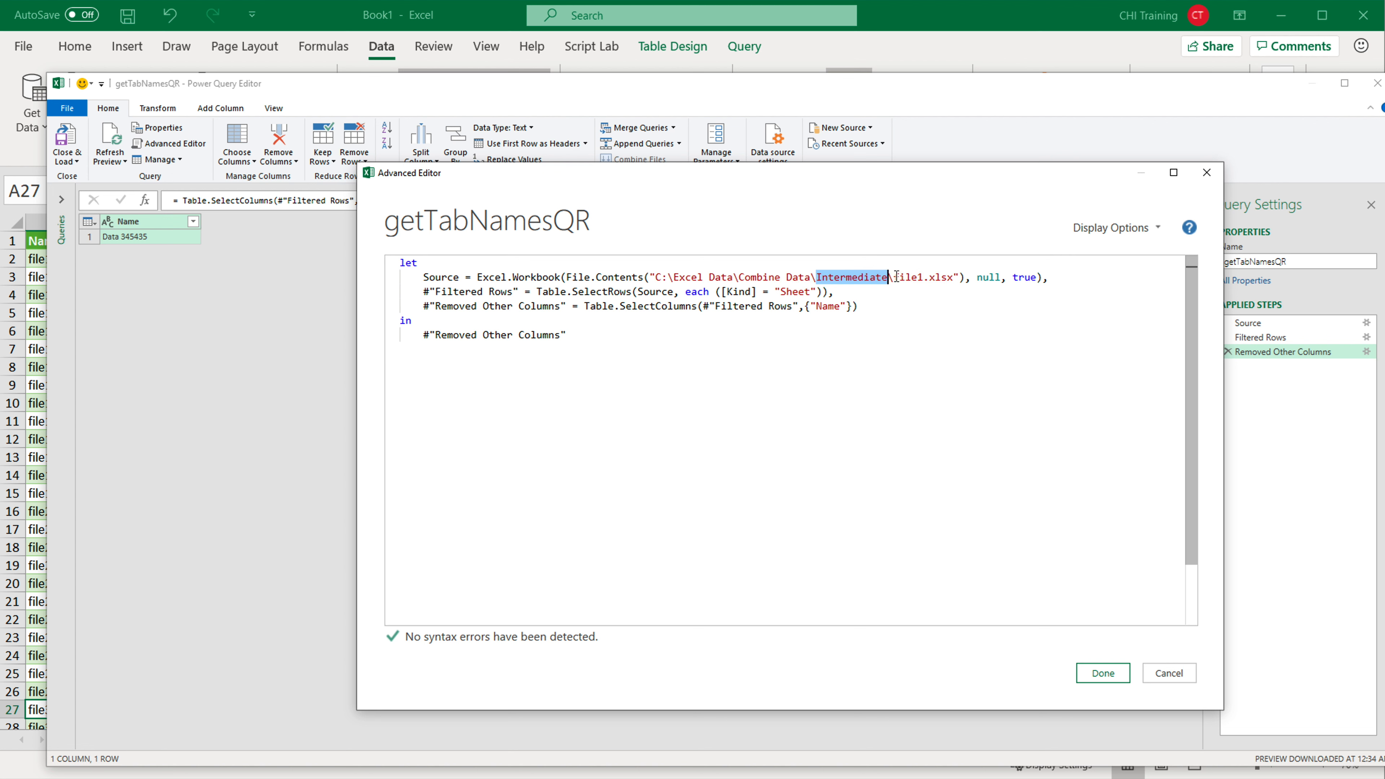
drag(896, 277, 959, 278)
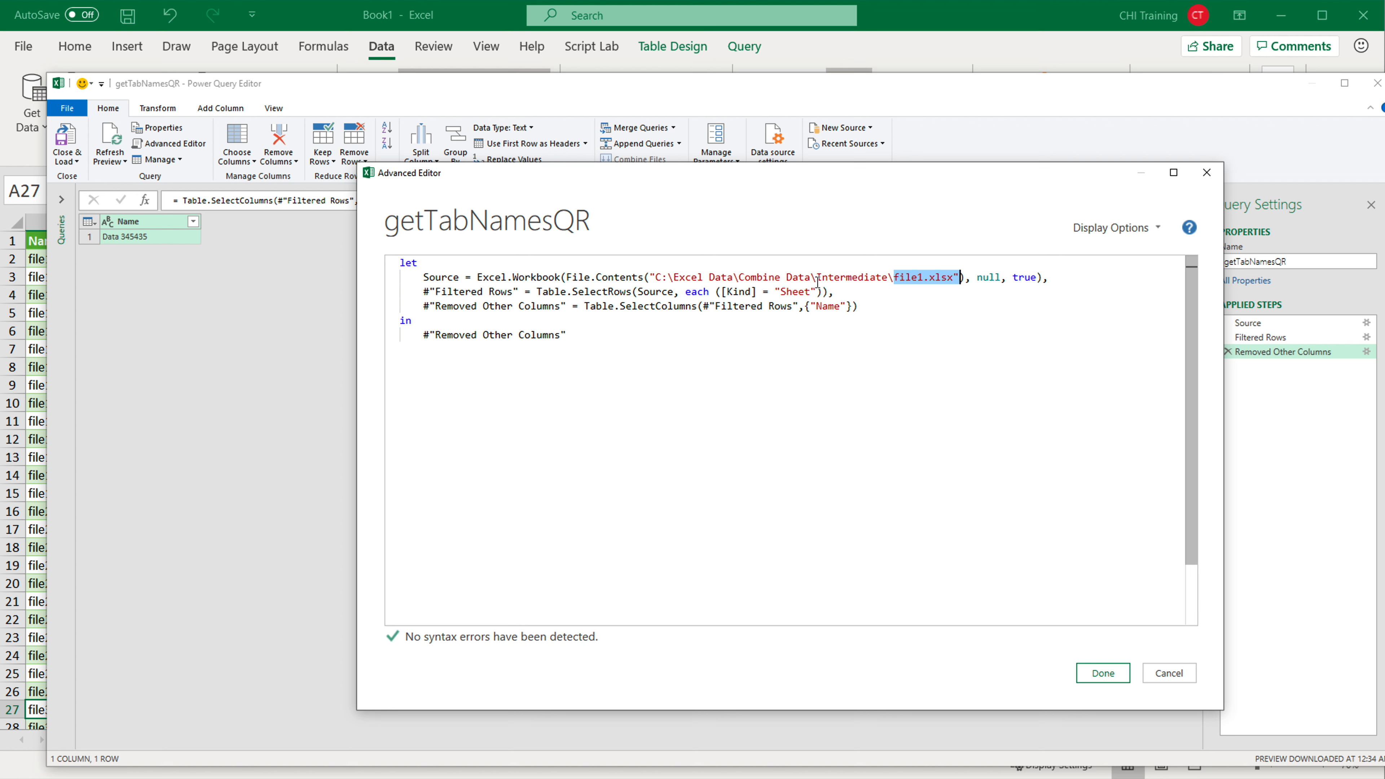
double_click(799, 293)
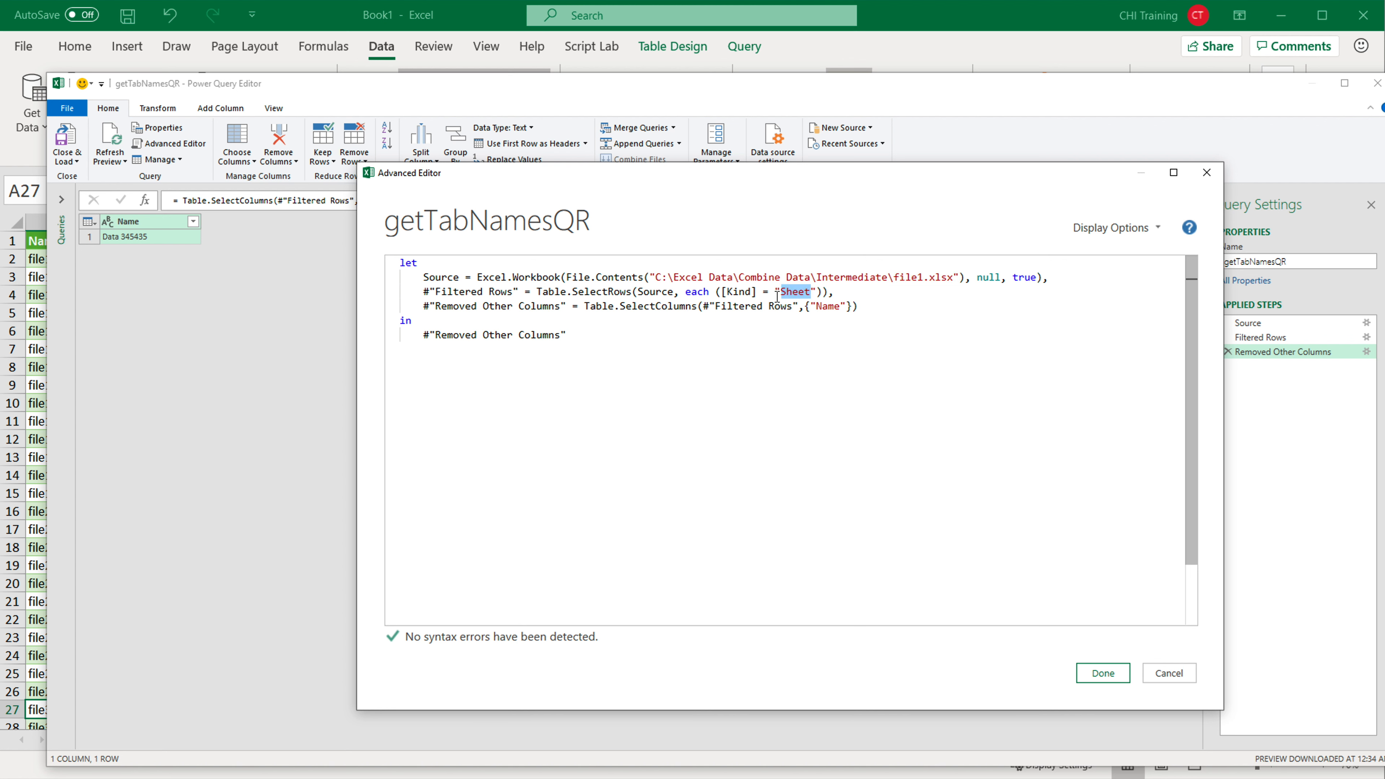
click(659, 347)
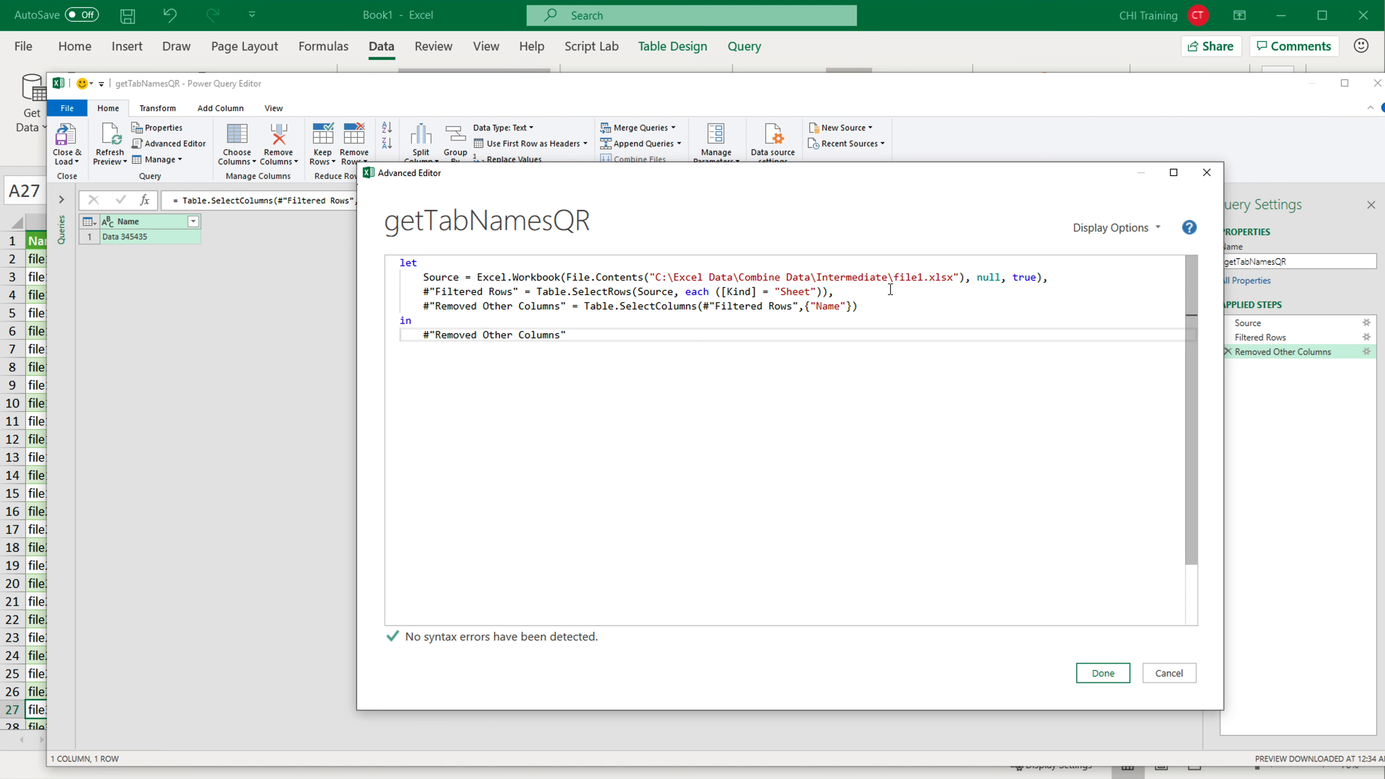
drag(895, 278, 953, 277)
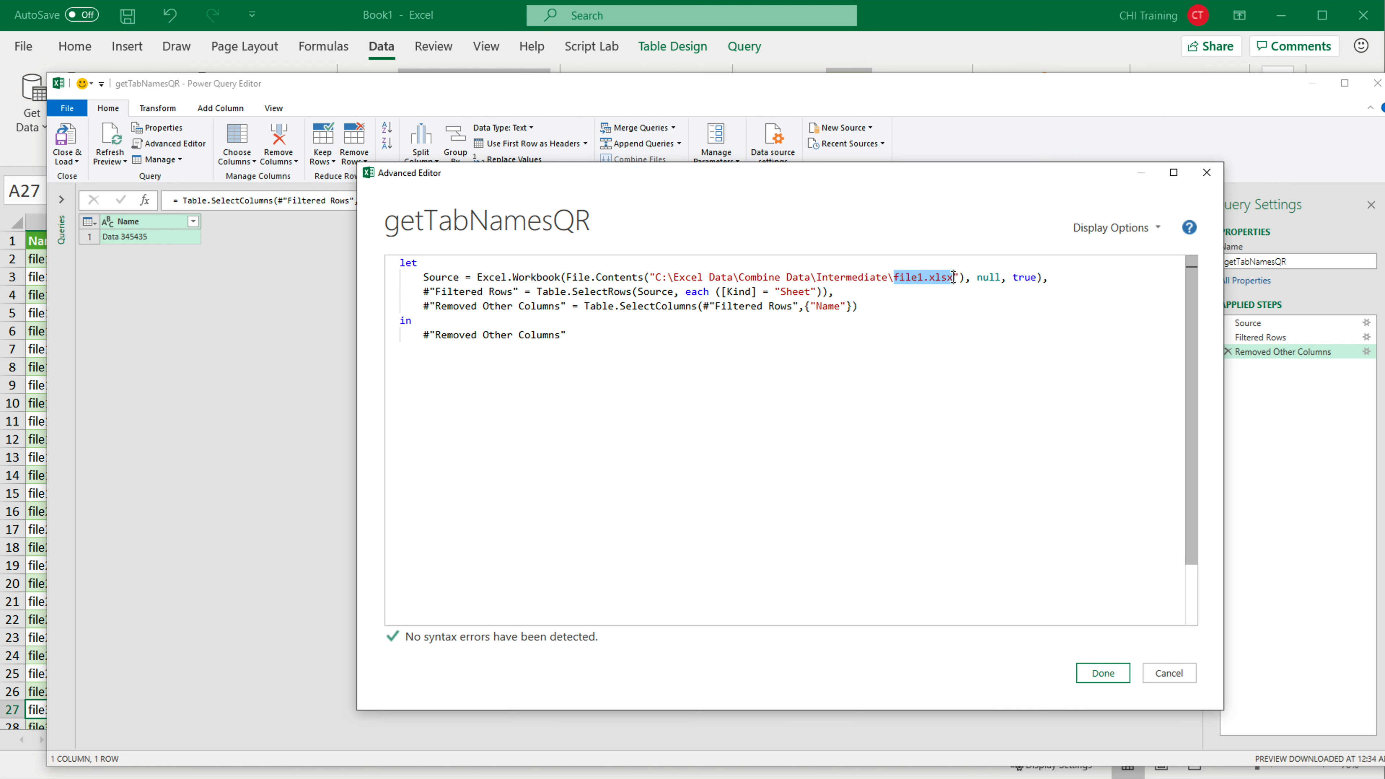
click(1102, 674)
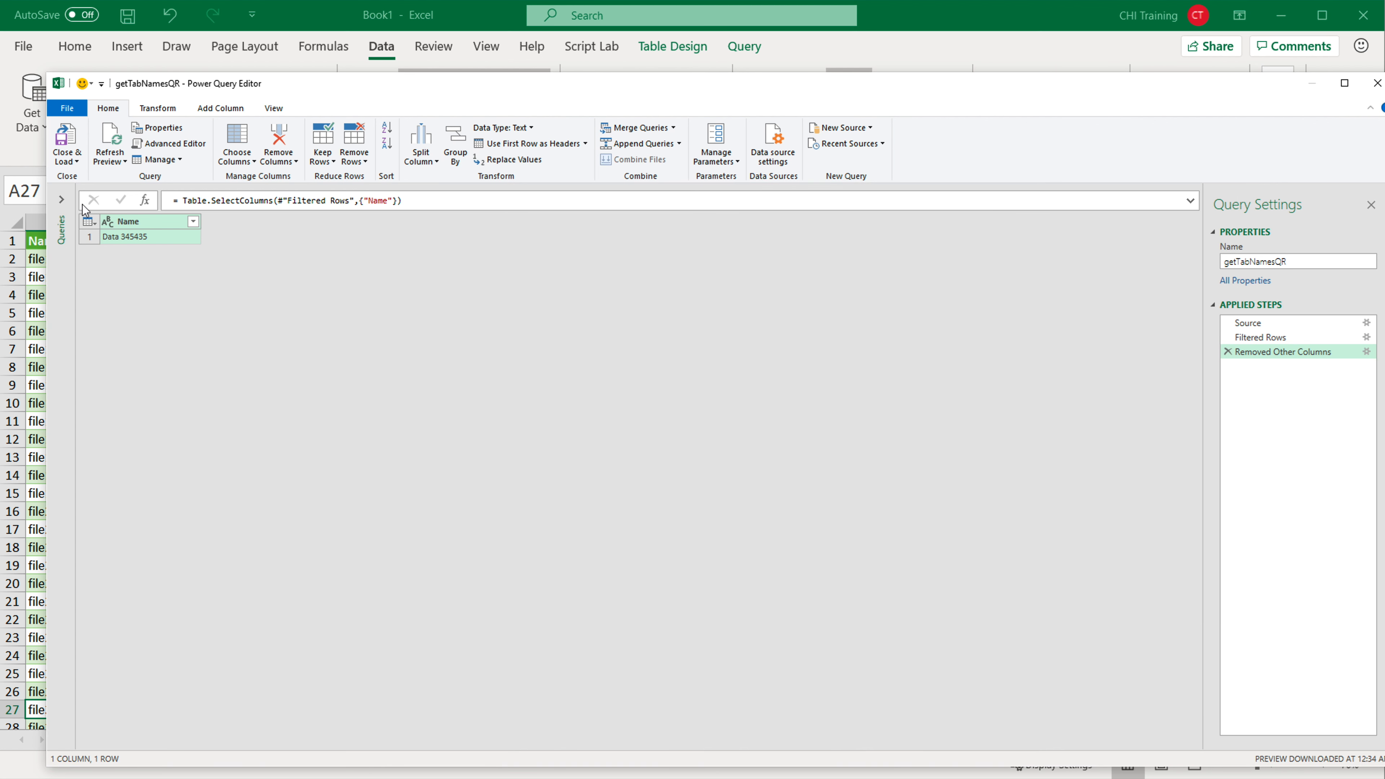
Step: Create a function named getTabNames from the getTabNamesQR query, without any parameters
click(60, 211)
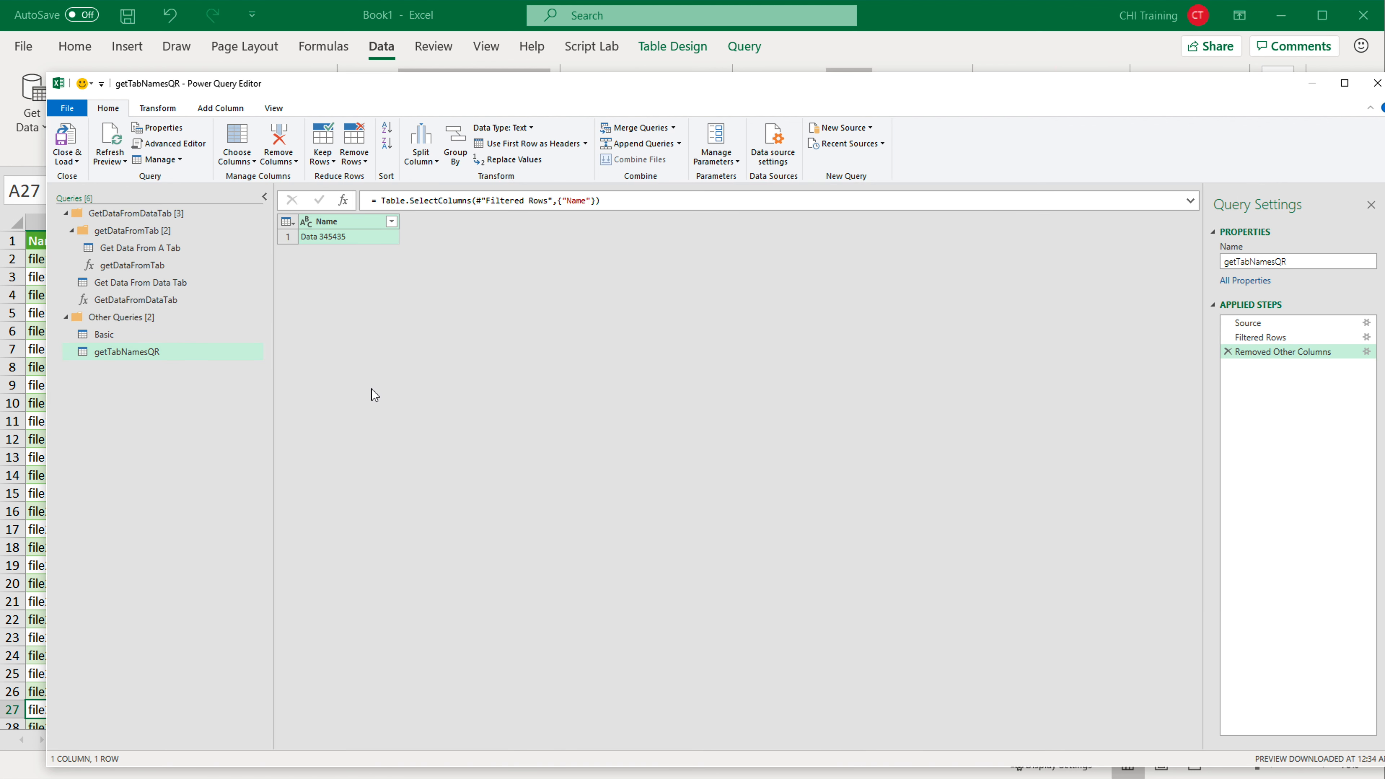
right_click(122, 357)
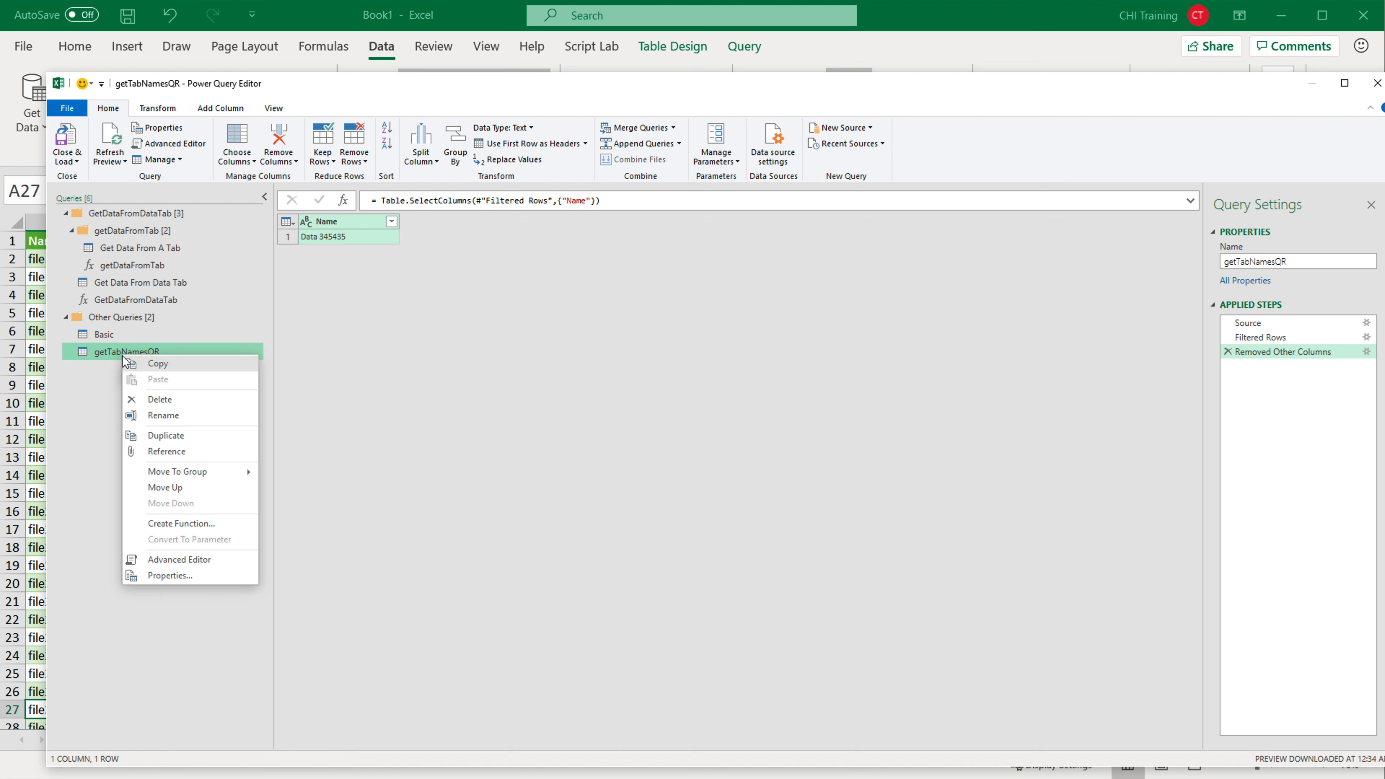
click(211, 525)
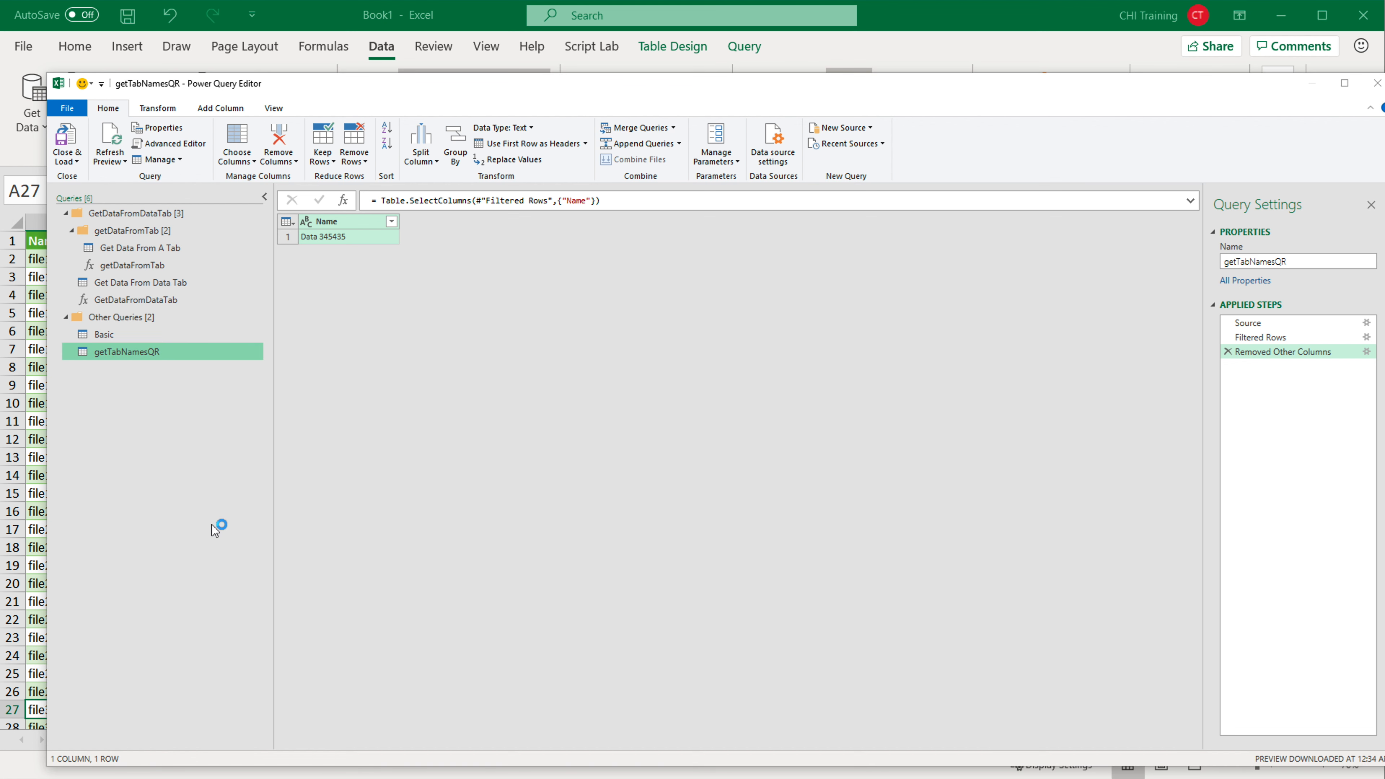
click(1020, 522)
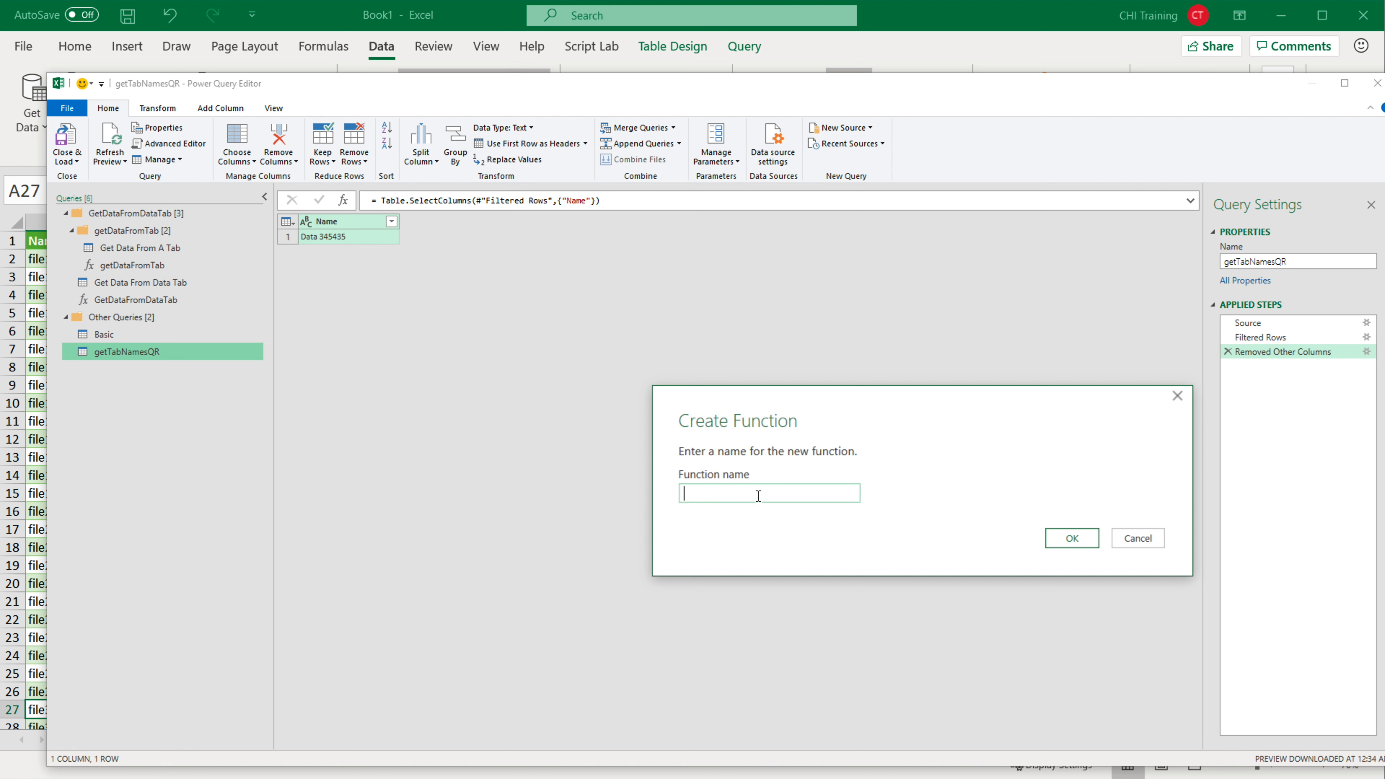
text(getTabNames)
click(1066, 537)
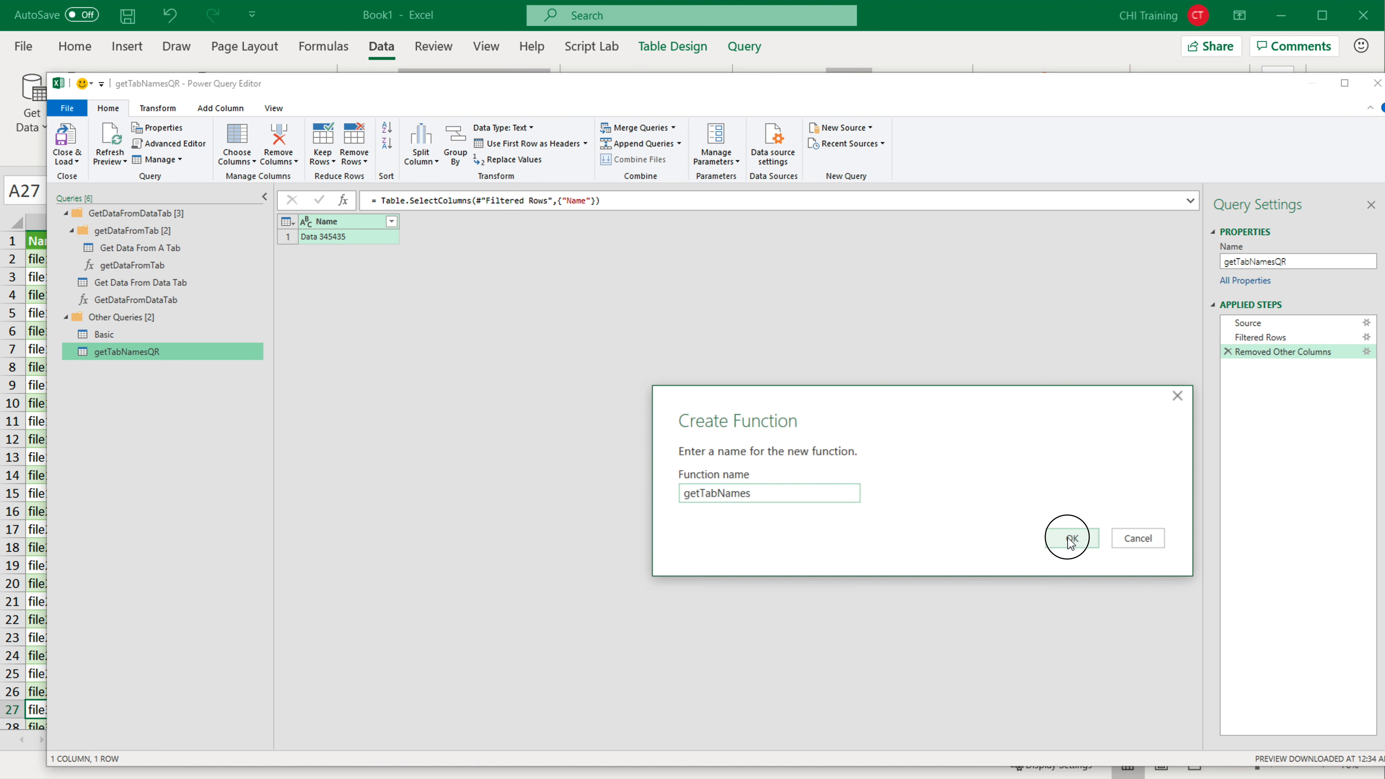
Step: Open the getTabNames function's M code for direct editing and add a parameter named file
click(171, 143)
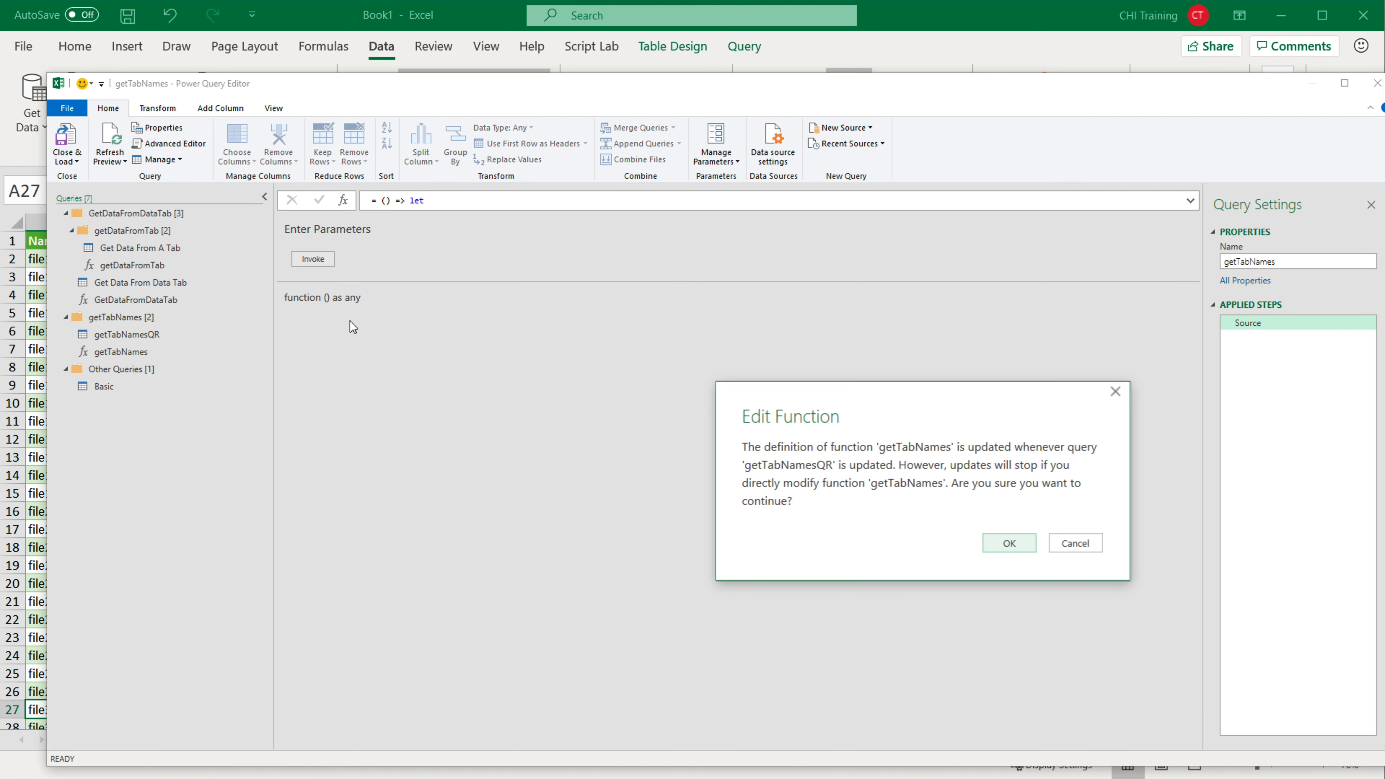
click(1009, 544)
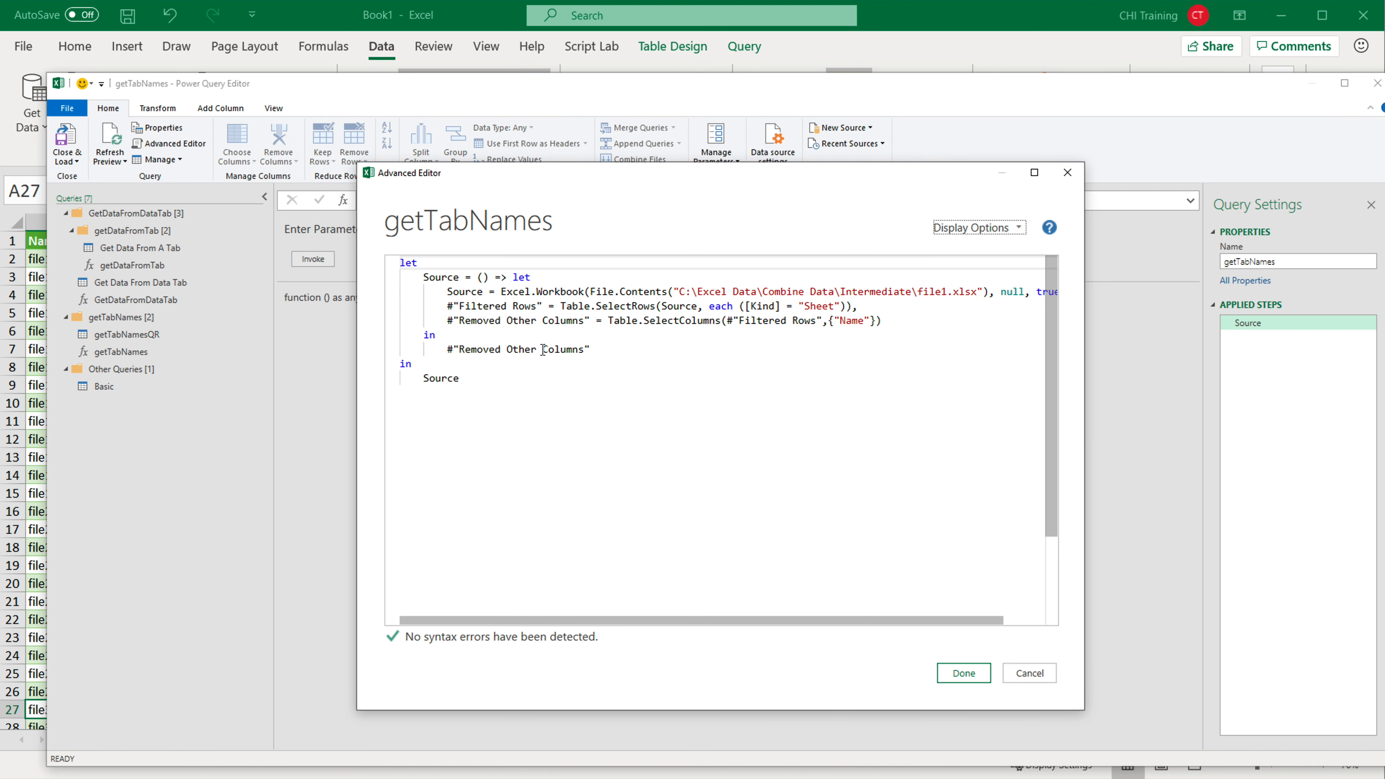
click(484, 277)
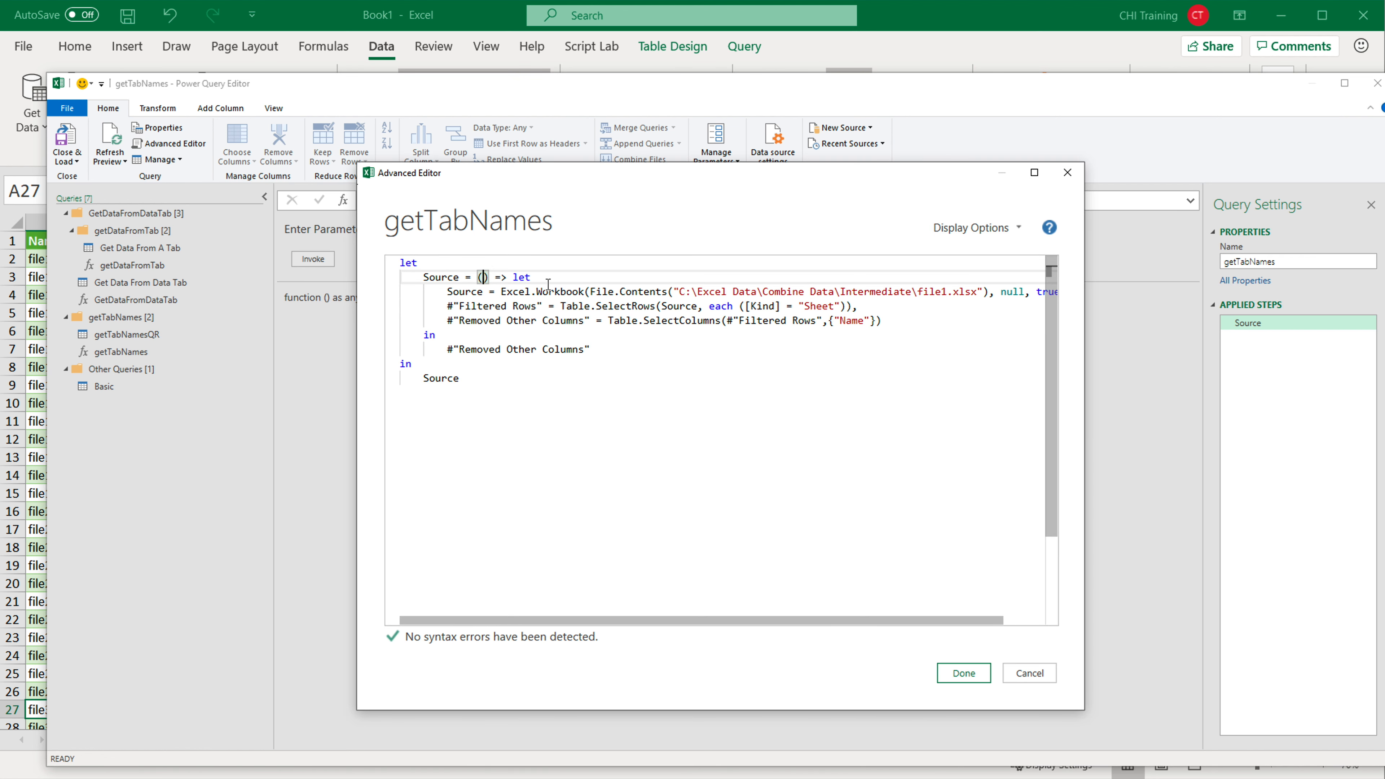
text(file)
Step: Replace the hard-coded file1.xlsx in getTabNames' source path with the file parameter, appended using & file, and apply the code
click(936, 291)
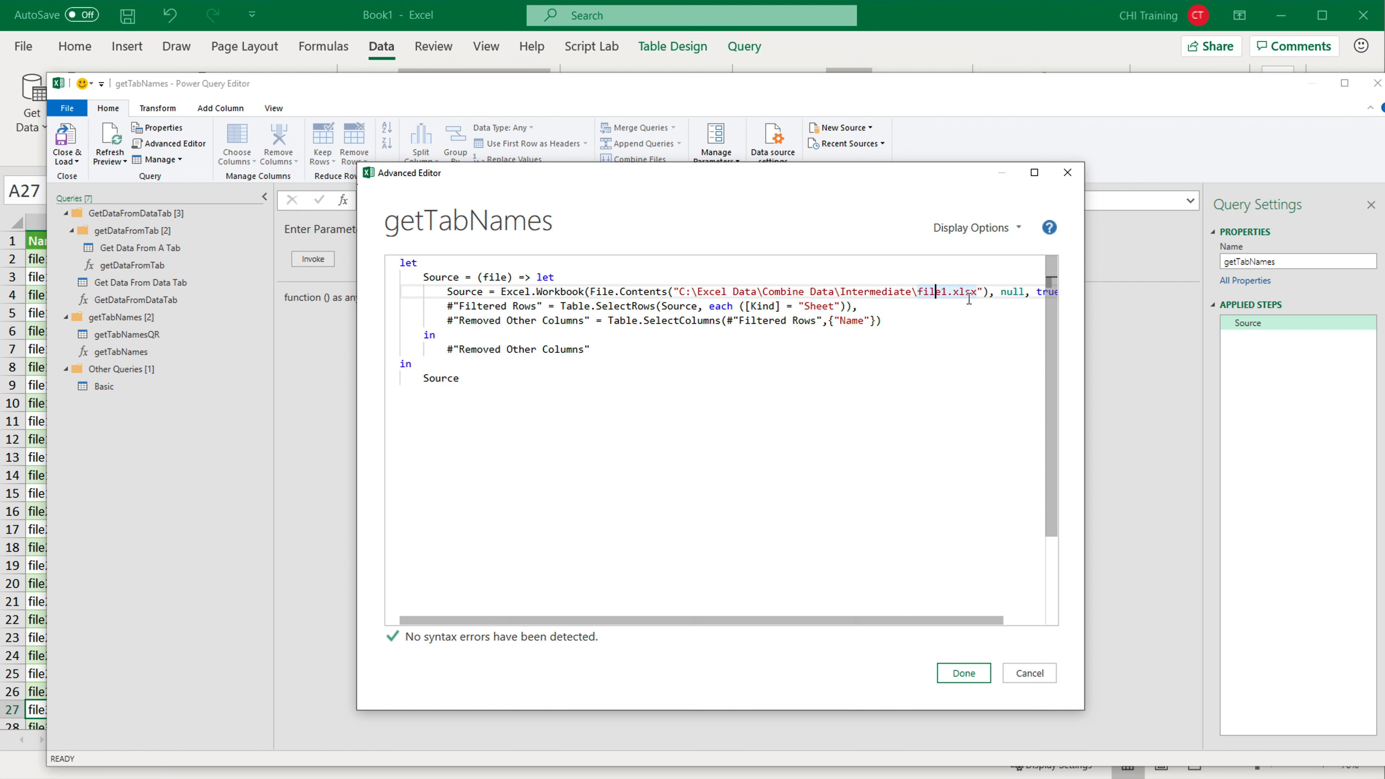
click(977, 292)
key(BackSpace)
key(BackSpace)
key(BackSpace)
key(BackSpace)
key(BackSpace)
key(BackSpace)
key(BackSpace)
key(BackSpace)
key(BackSpace)
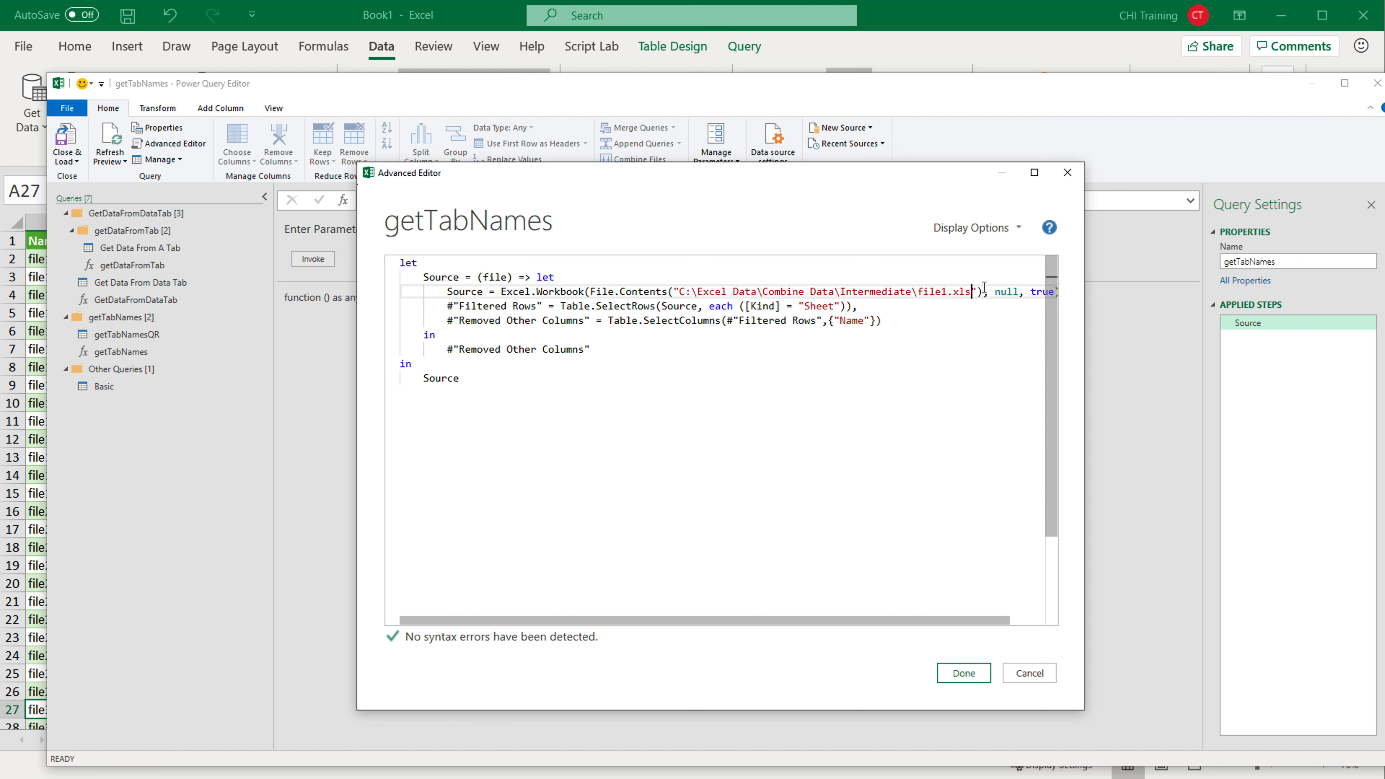
key(BackSpace)
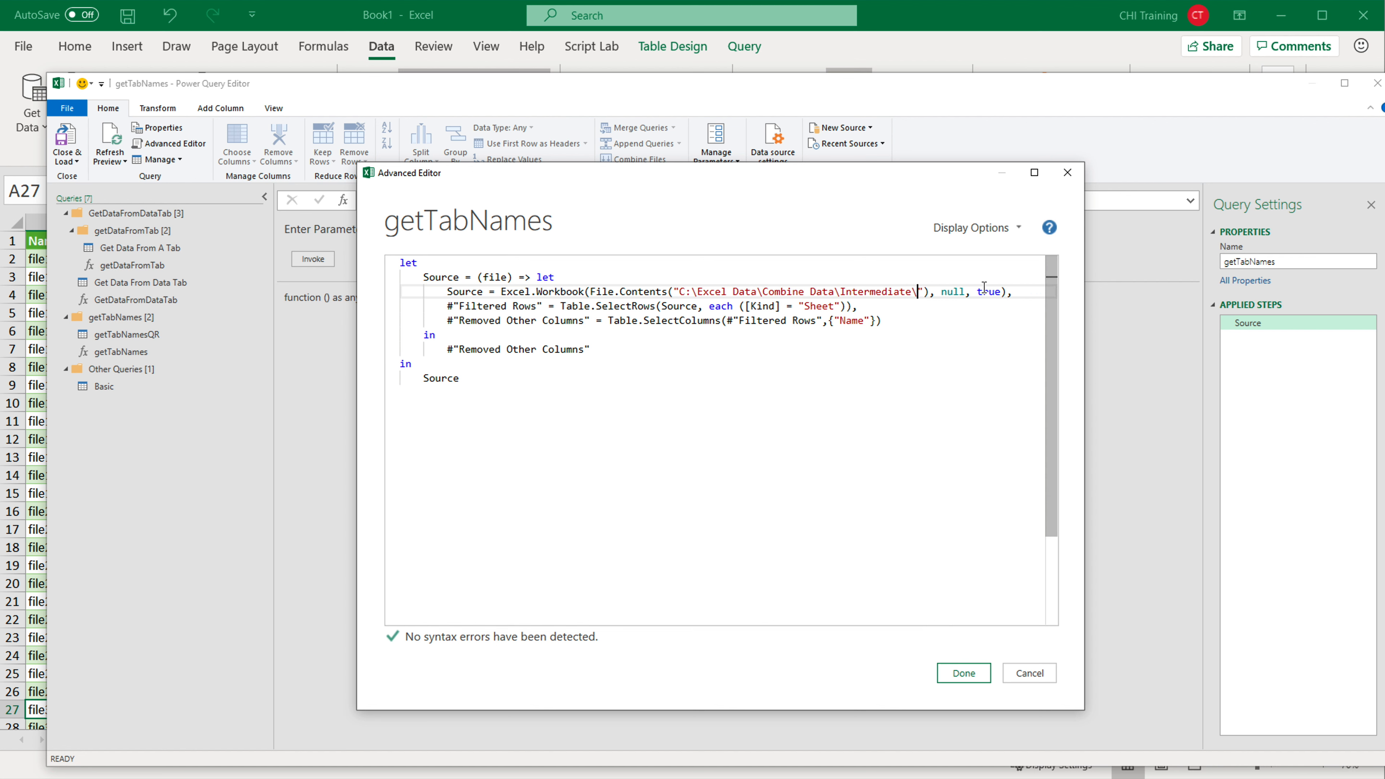
key(Right)
text(& )
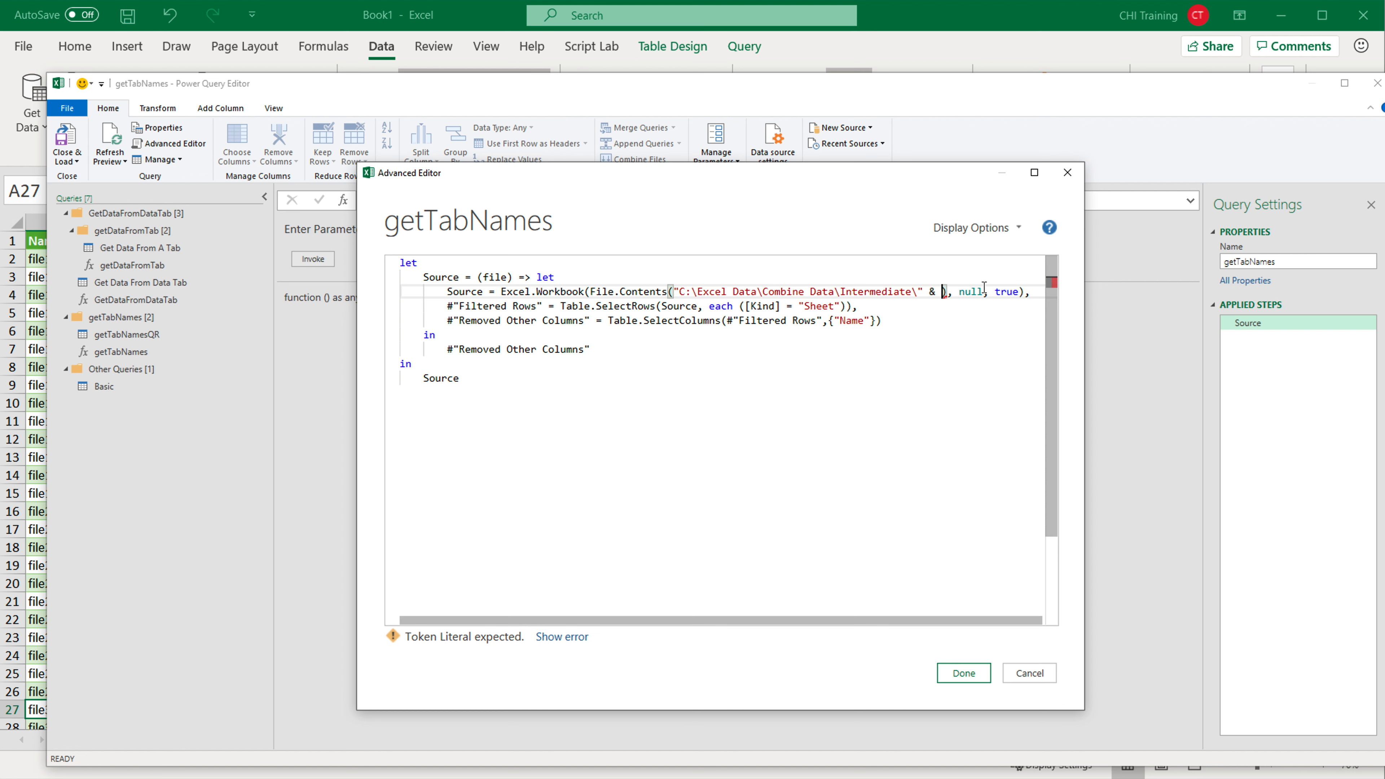
text(file)
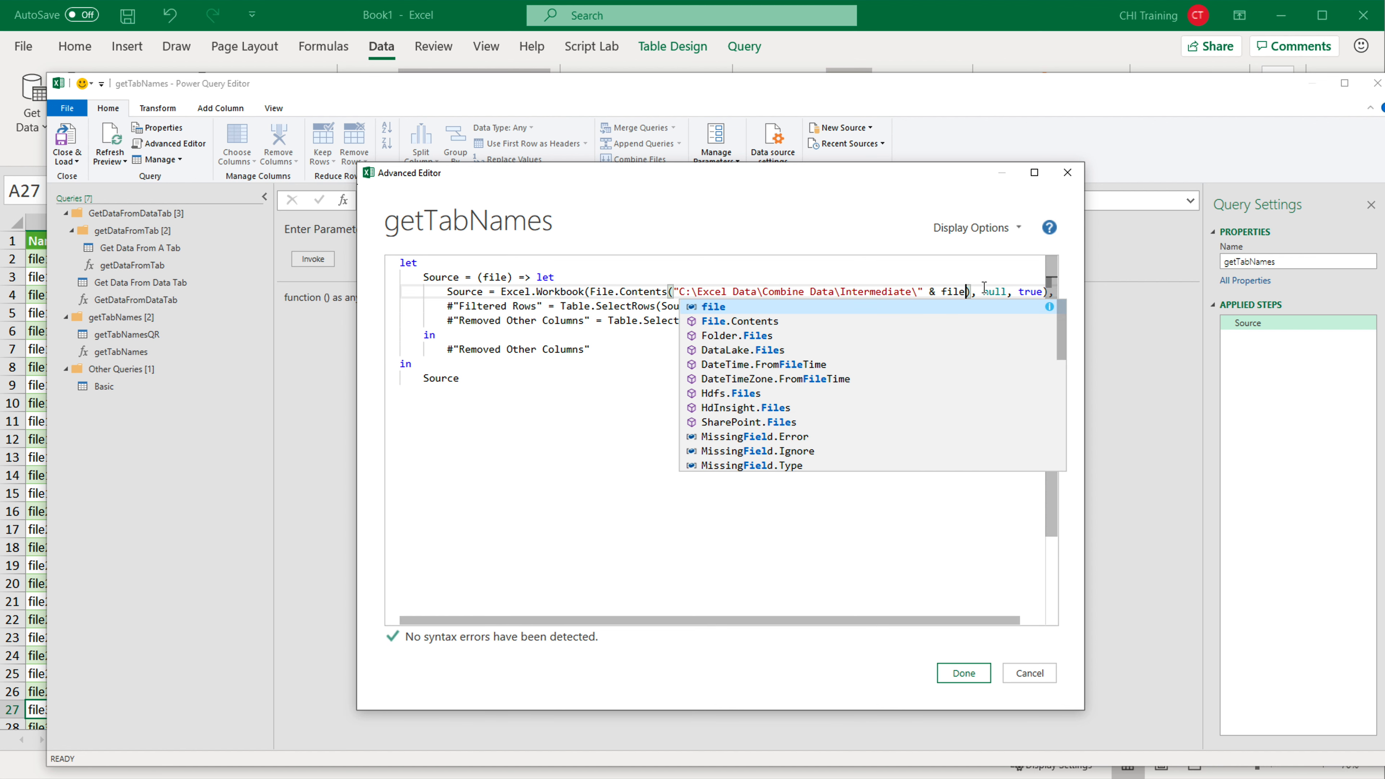
click(621, 361)
click(968, 677)
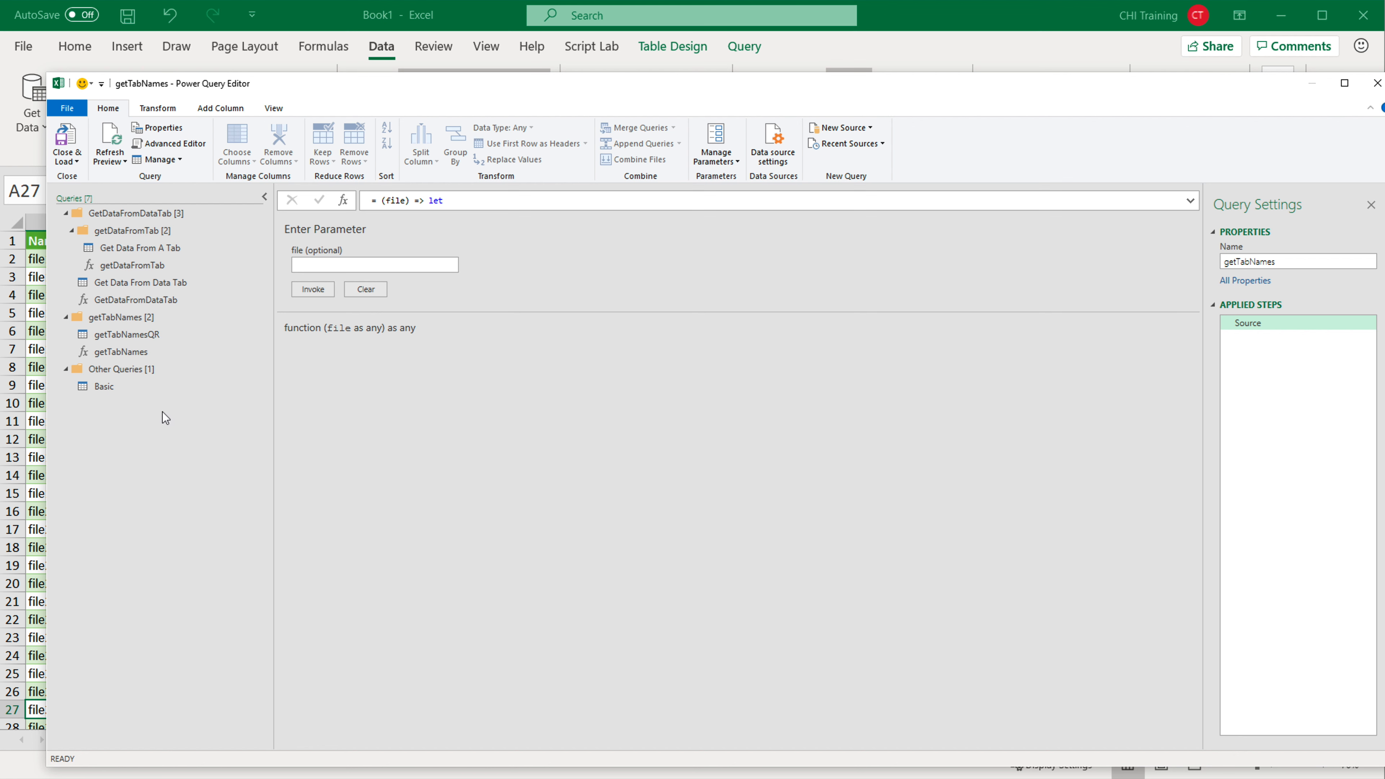
Step: Test getTabNames by invoking it with file2.xlsx, and delete the resulting Invoked Function query
click(324, 266)
text(file2.xlsx)
click(308, 292)
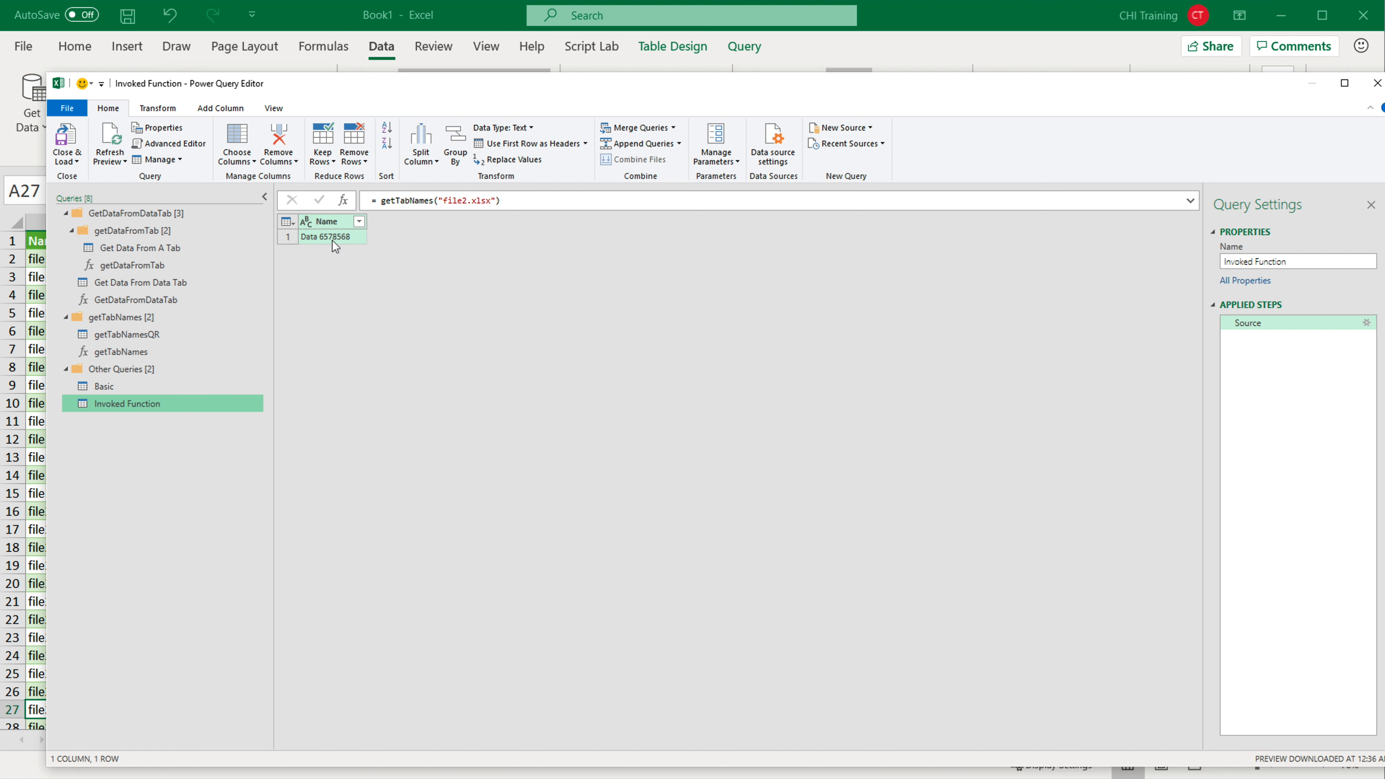
right_click(112, 404)
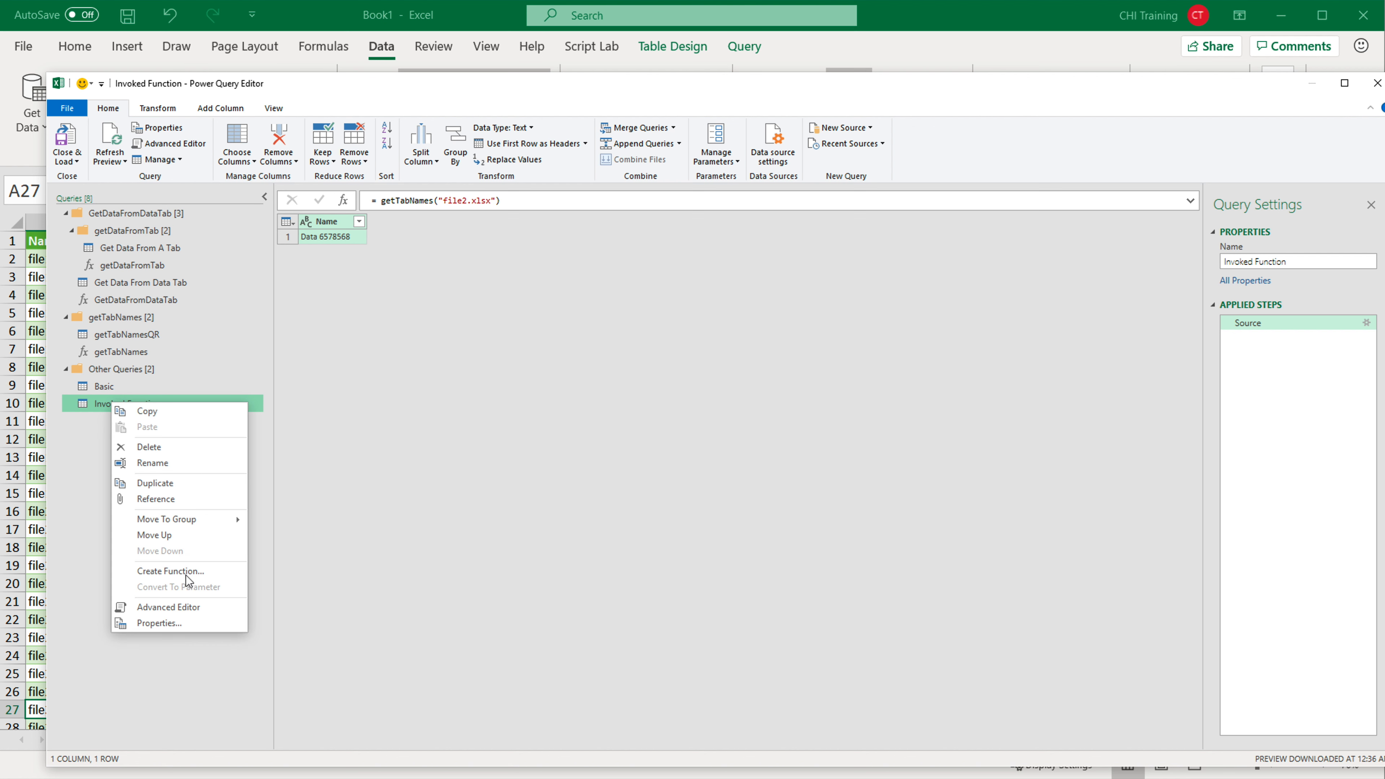
click(159, 449)
click(1003, 521)
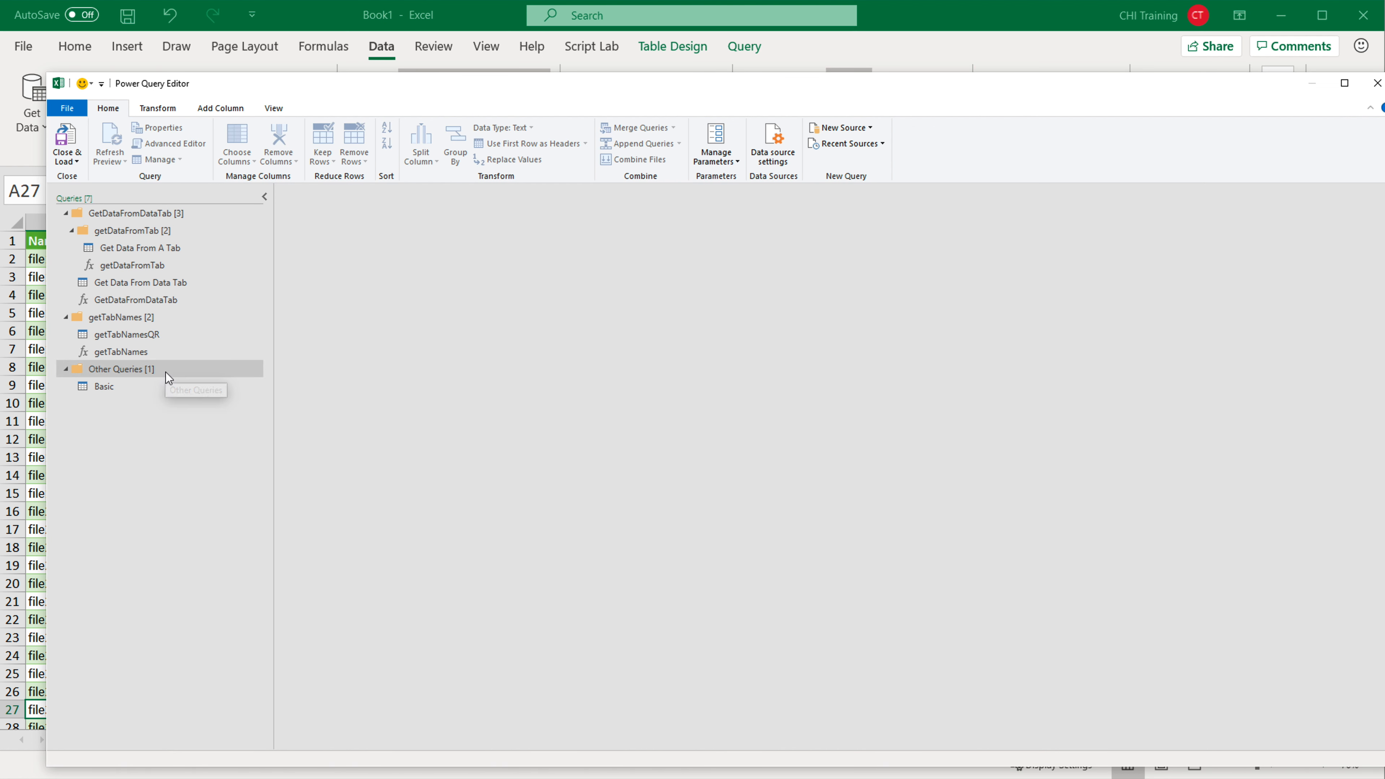
click(169, 386)
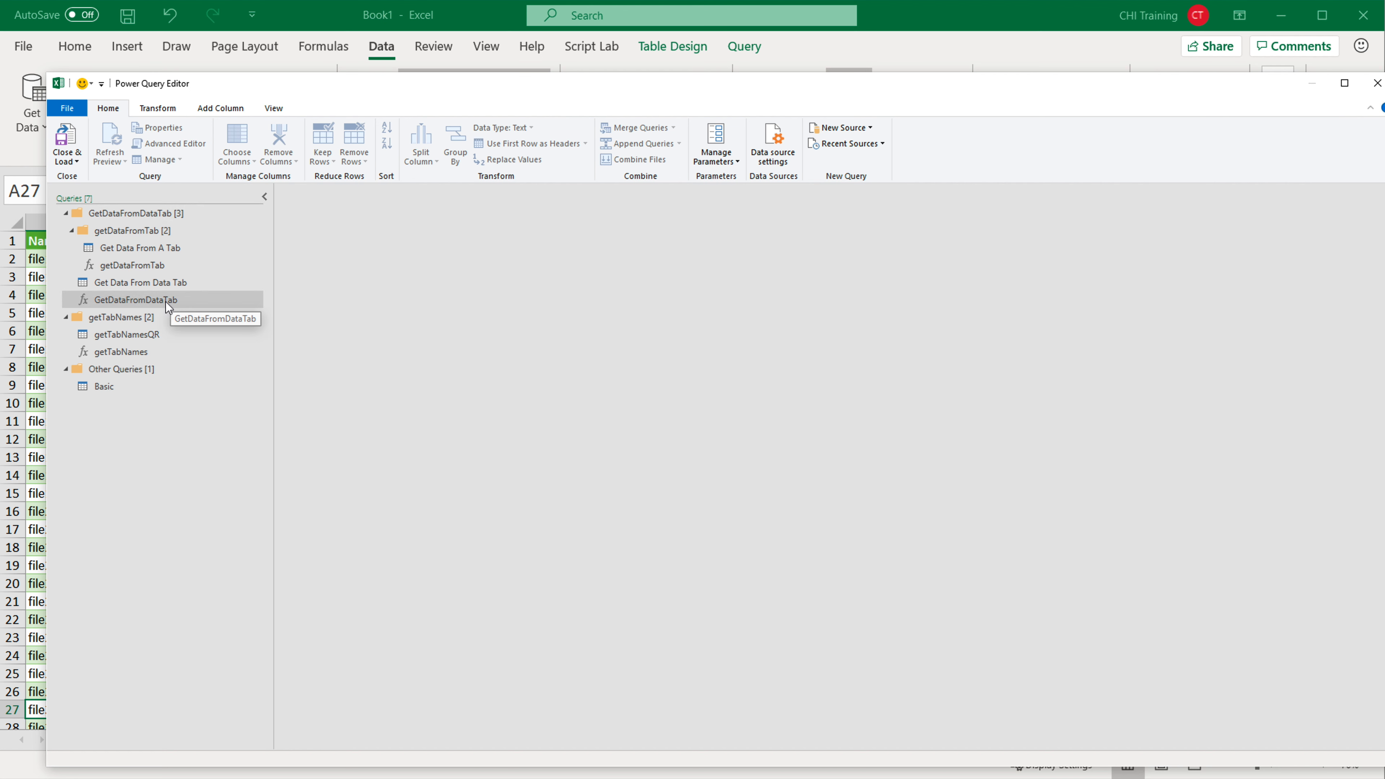
Step: Open the getDataFromTab function's M code and select the Basic folder name in its source path
click(149, 266)
right_click(153, 267)
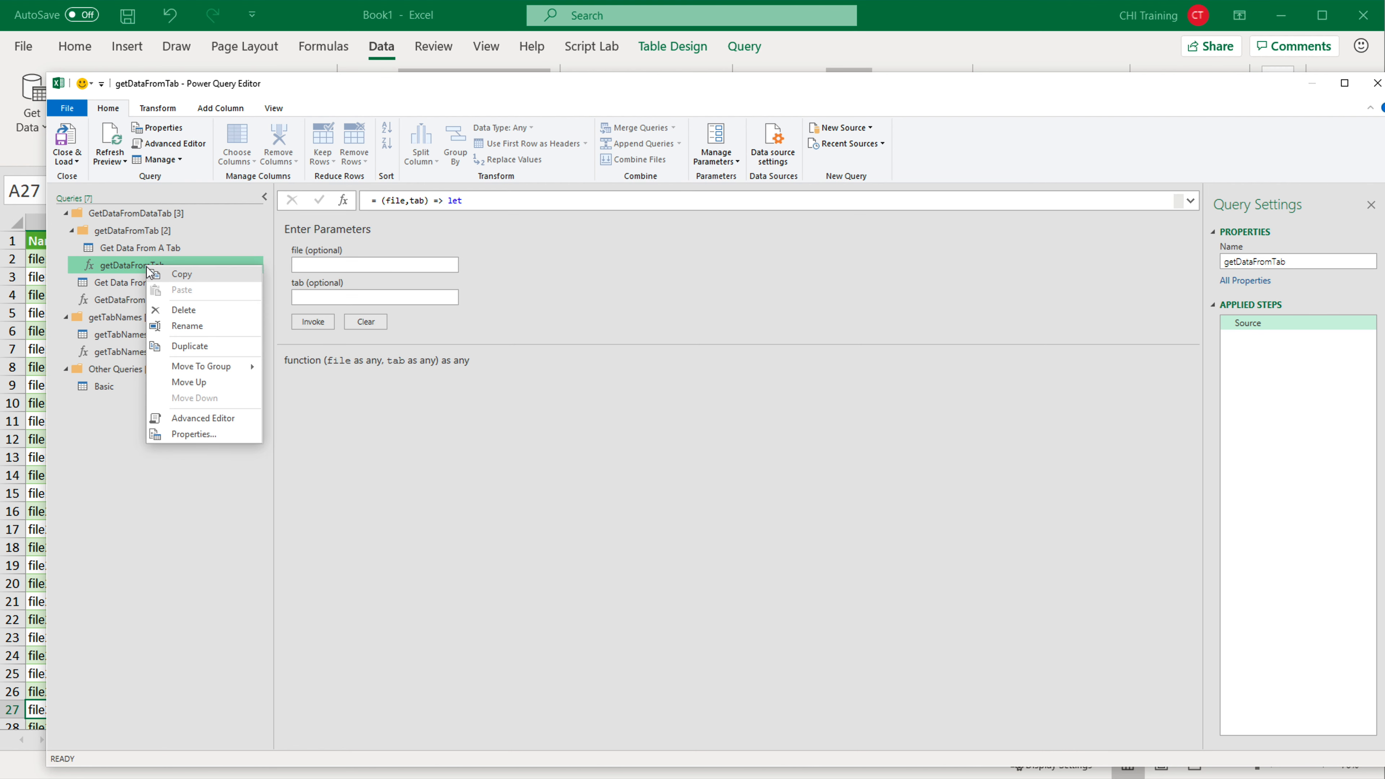
click(163, 144)
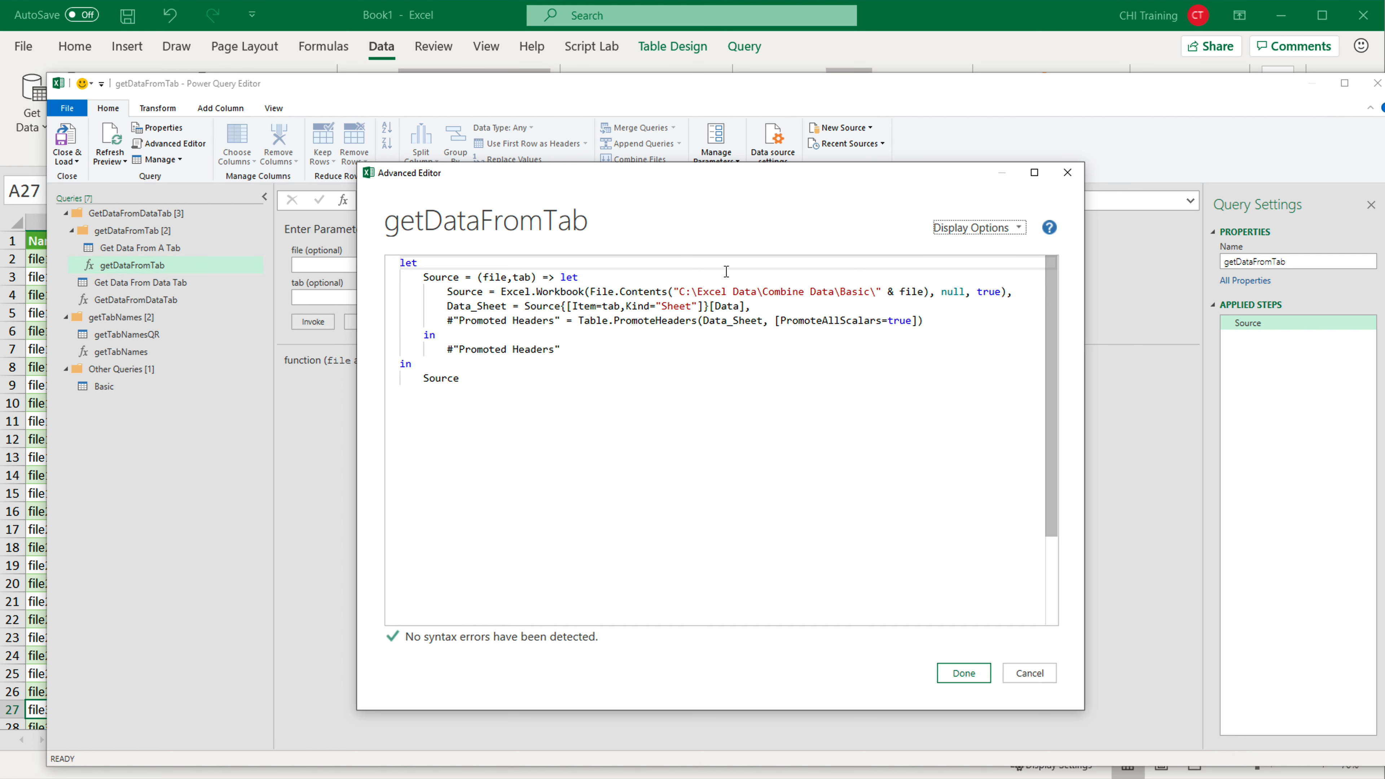
double_click(765, 292)
double_click(855, 292)
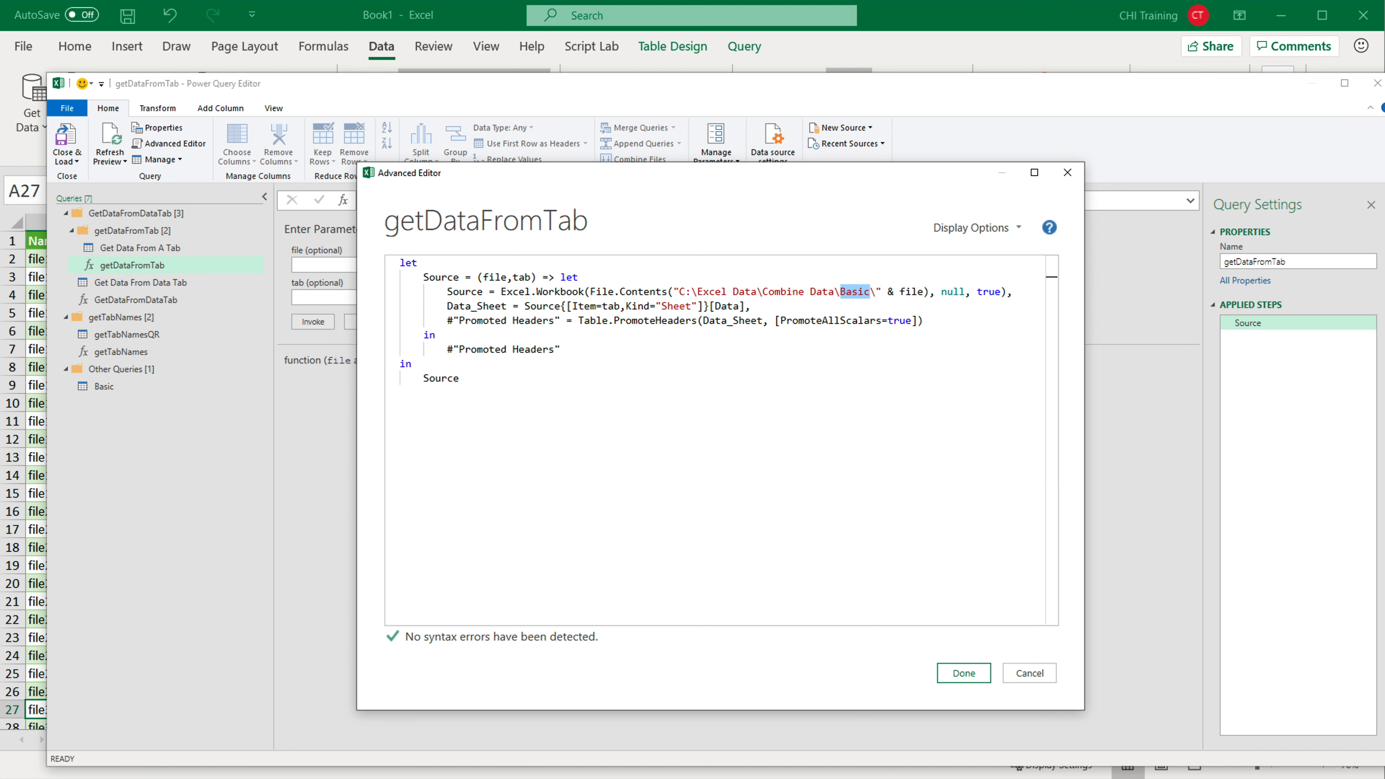
Step: Switch to File Explorer and copy the Intermediate folder name from the folder's path
key(alt+Tab)
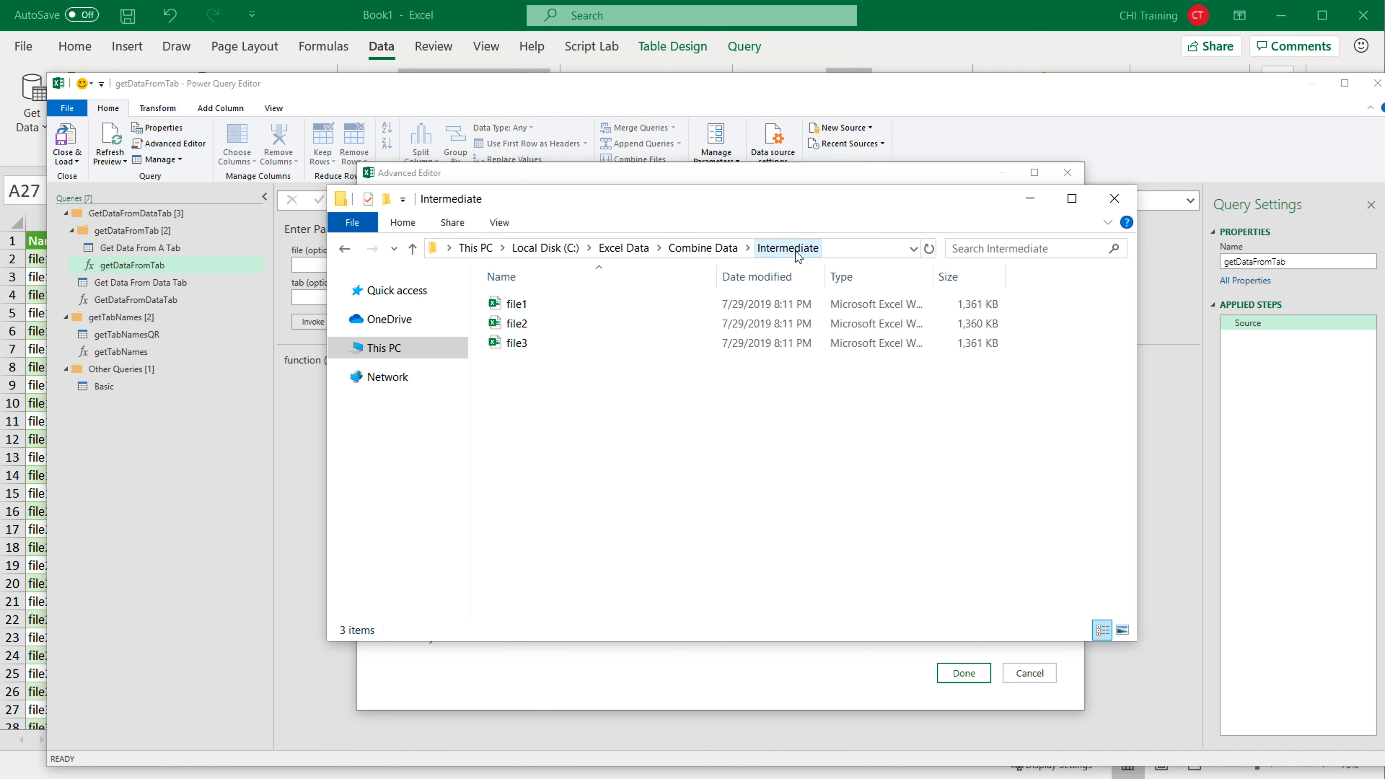
click(835, 249)
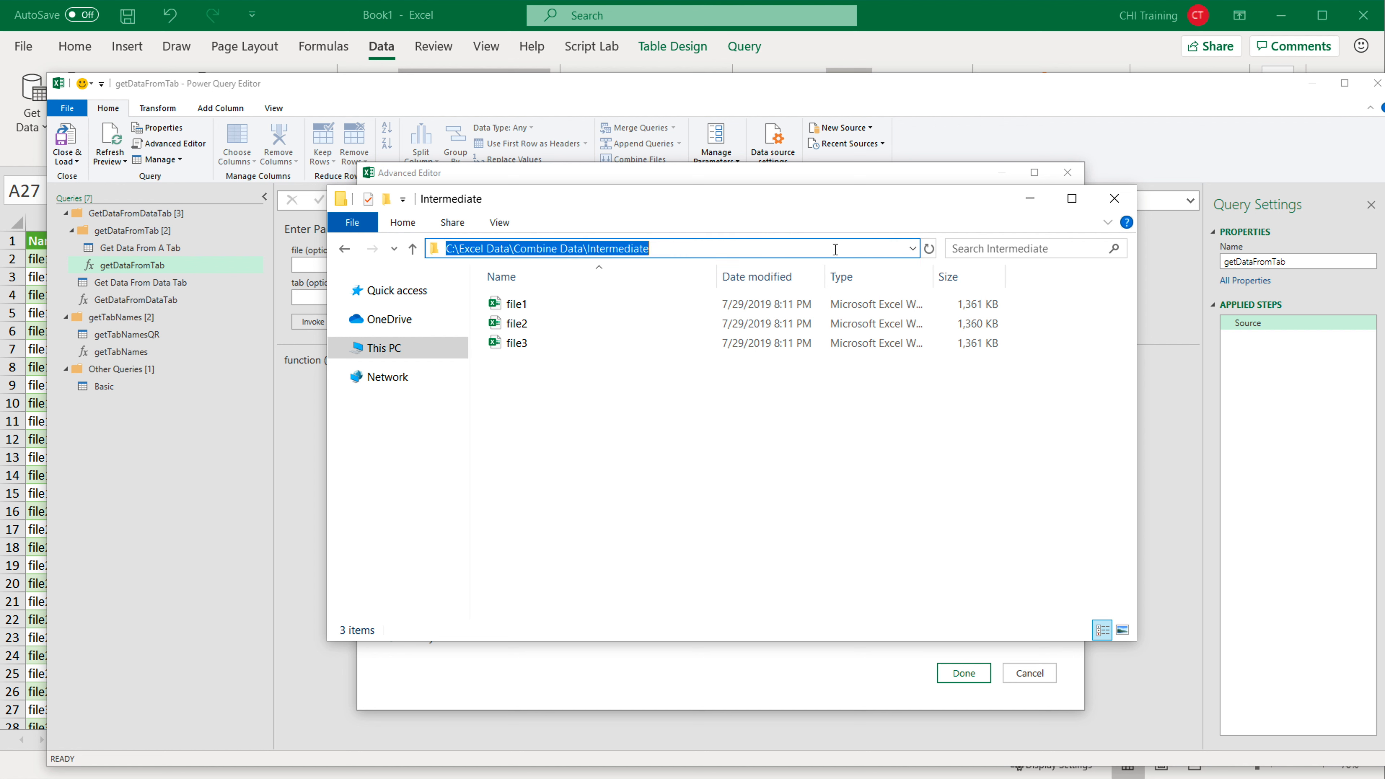
double_click(631, 248)
right_click(631, 248)
click(691, 301)
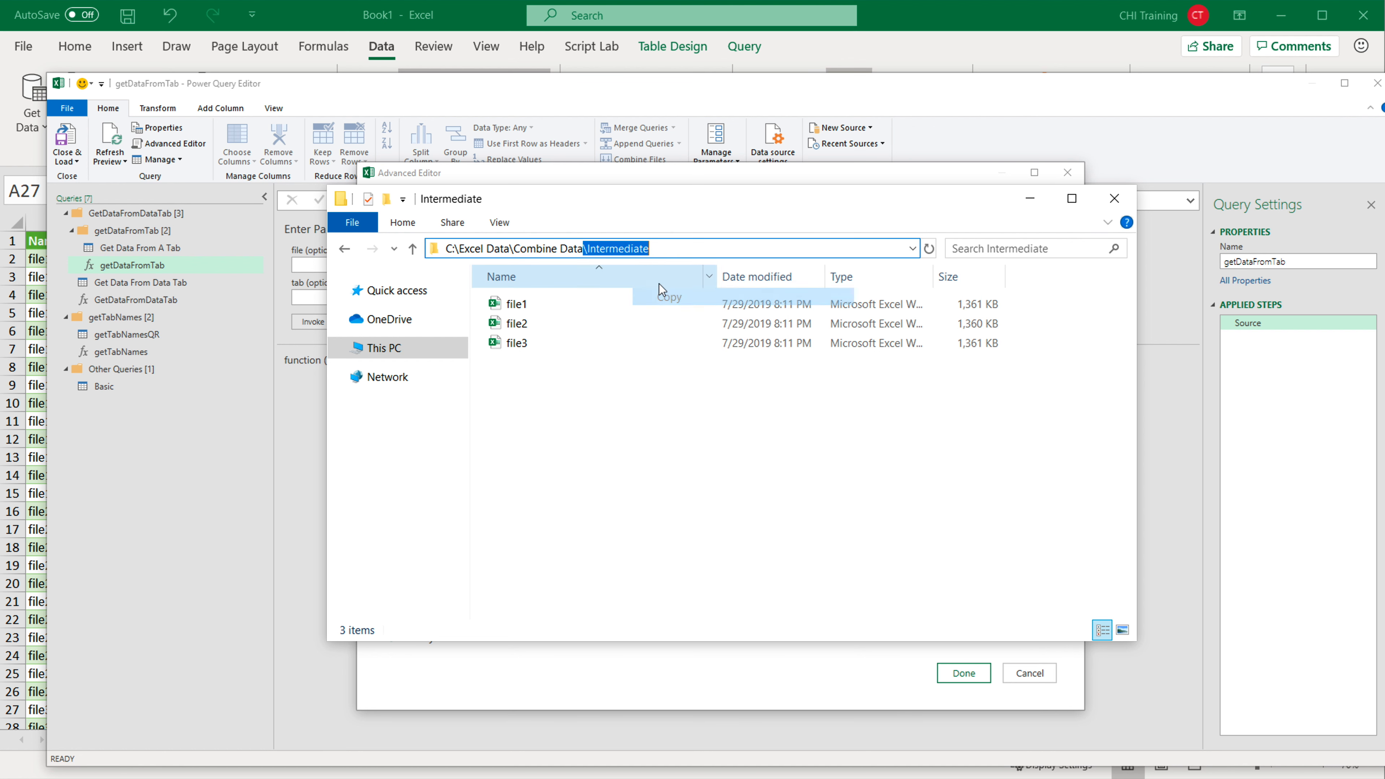
Step: Back in the getDataFromTab code, replace the Basic folder with Intermediate in the source path and apply the change
click(657, 85)
click(866, 294)
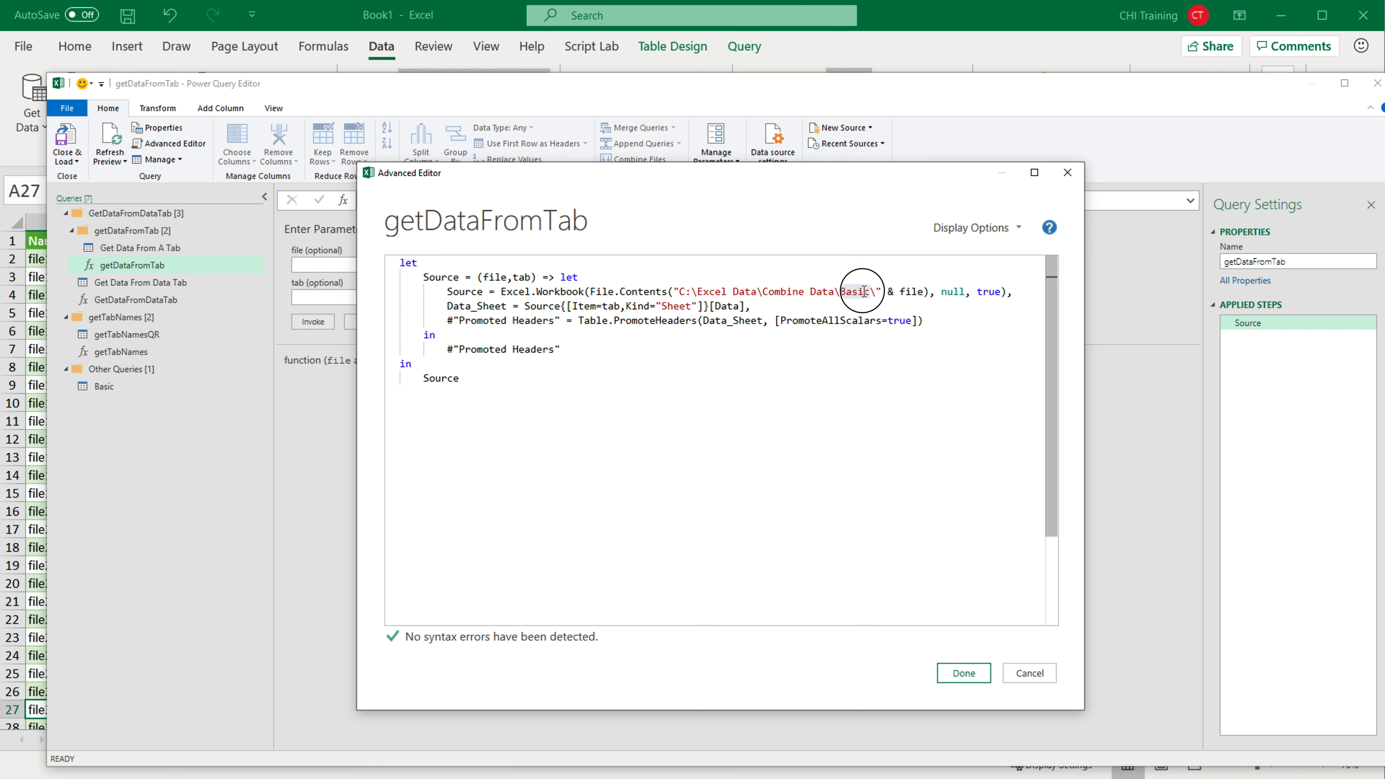
double_click(870, 293)
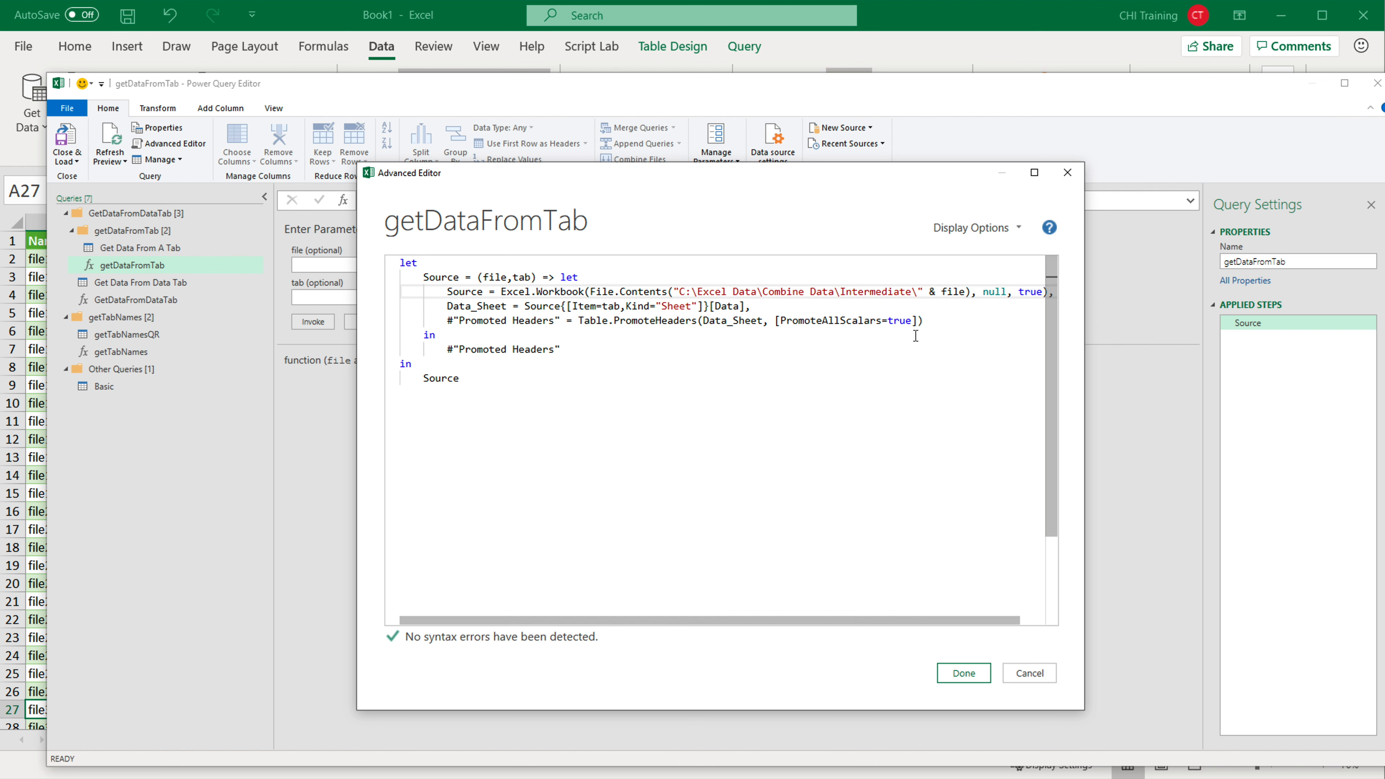
click(963, 672)
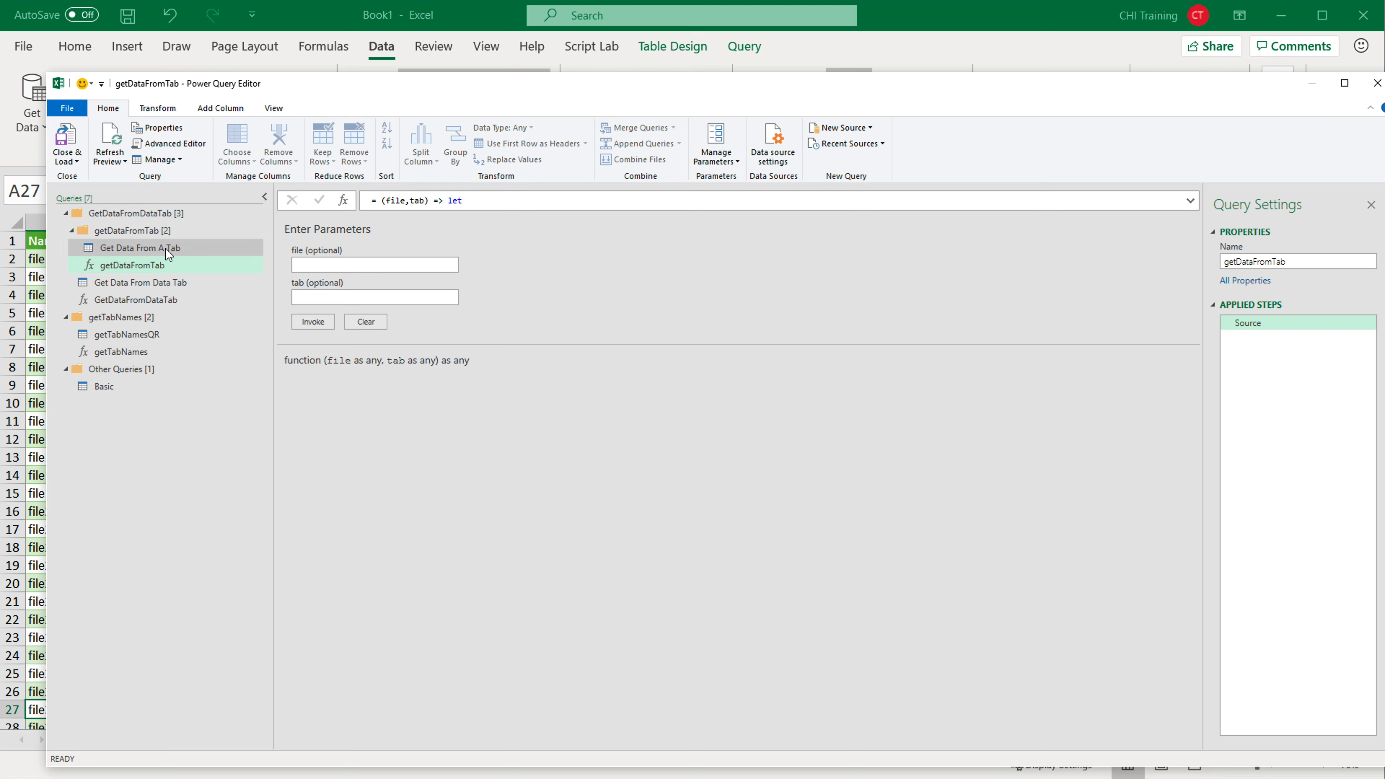
Step: Close the query editor and load the new queries to the workbook as connections only
click(77, 161)
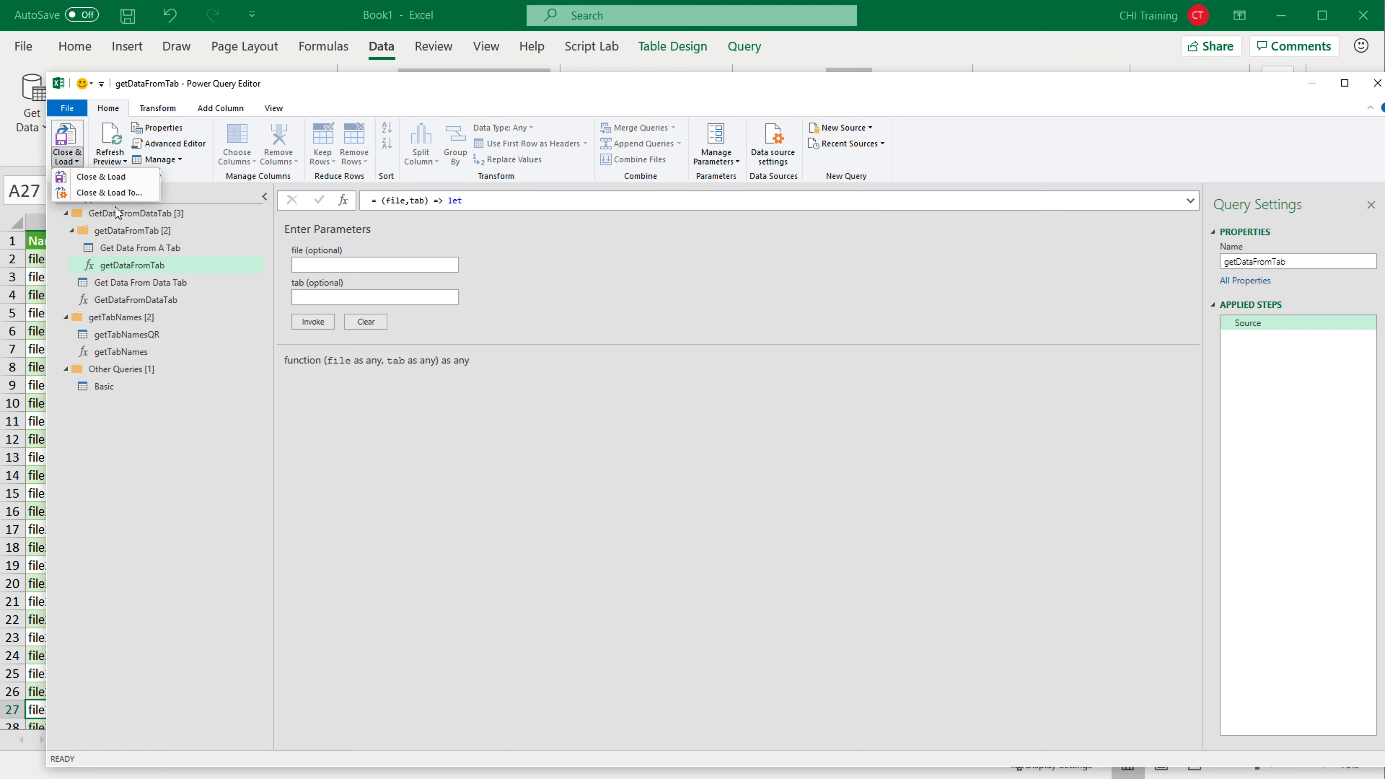
click(112, 194)
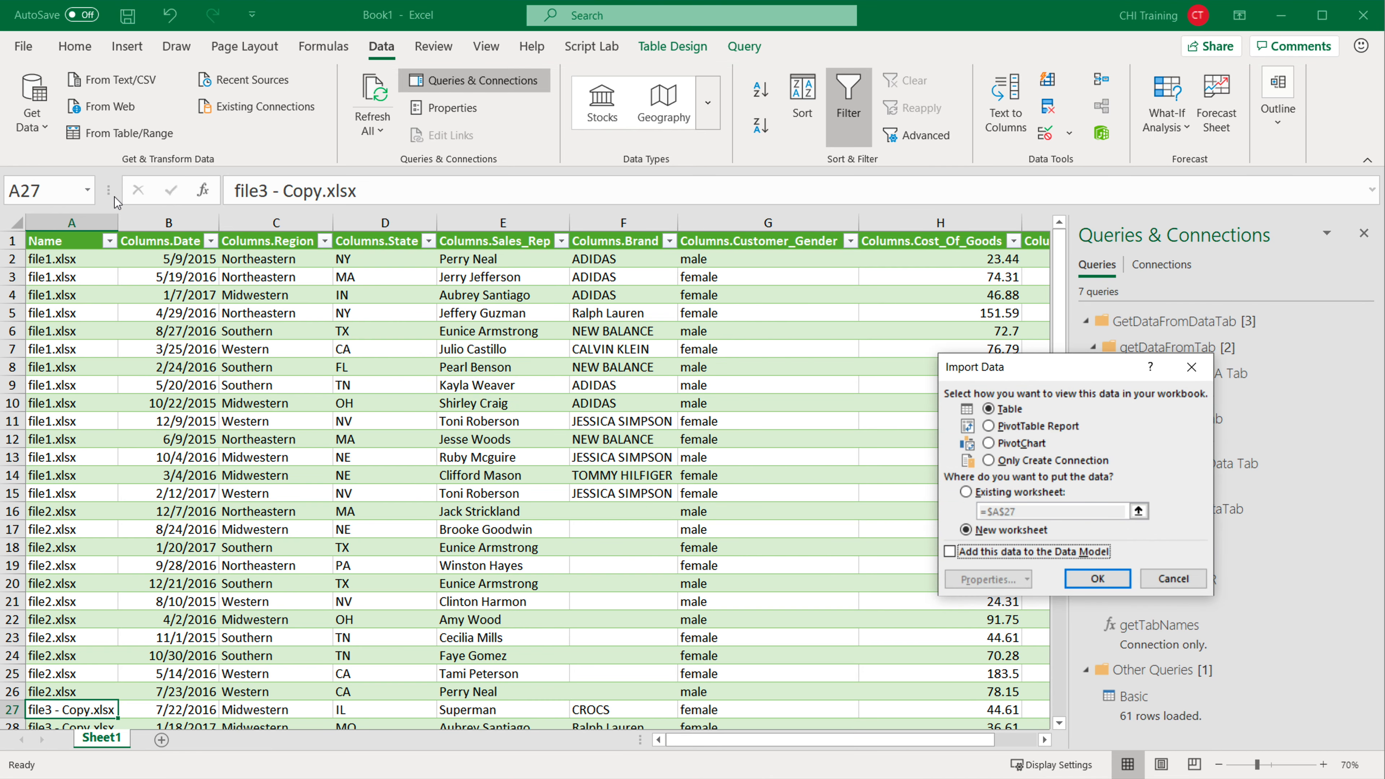
click(1036, 461)
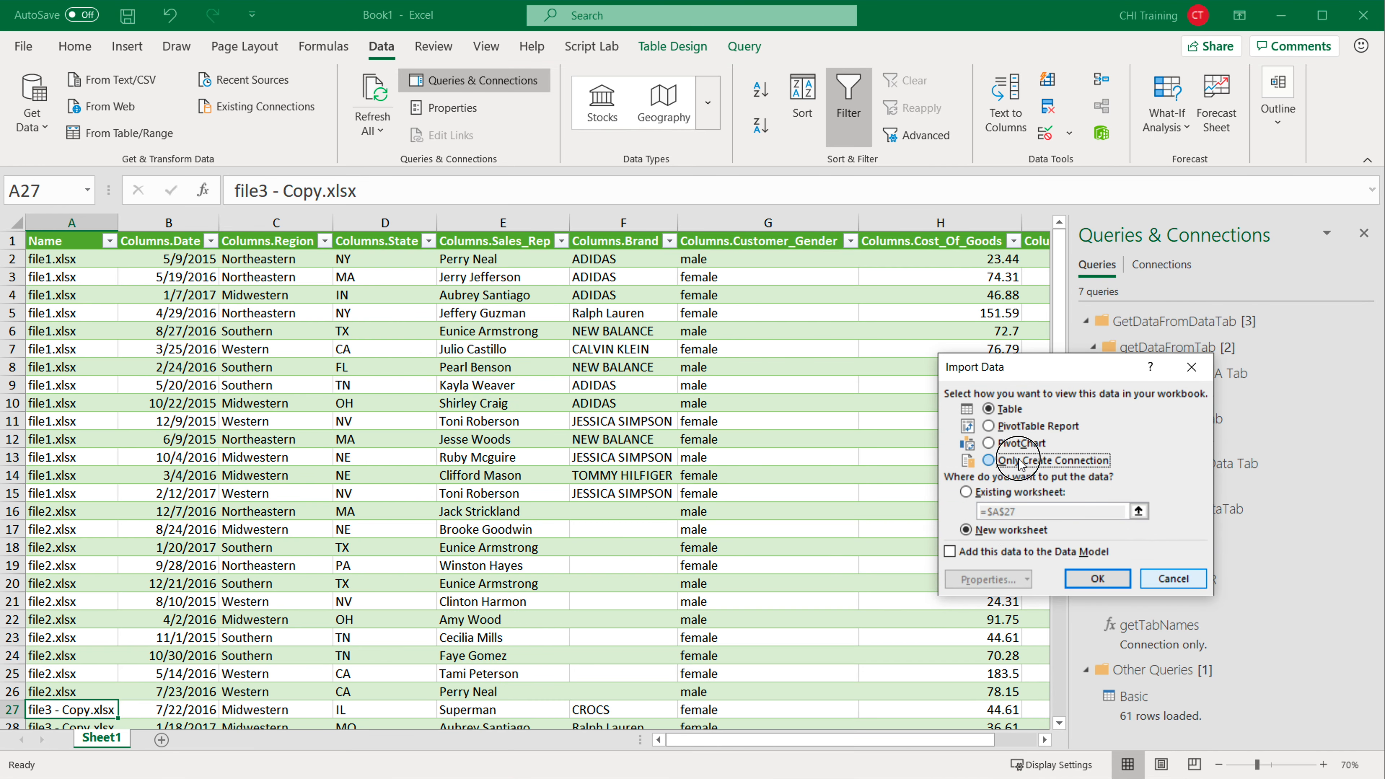
click(1097, 579)
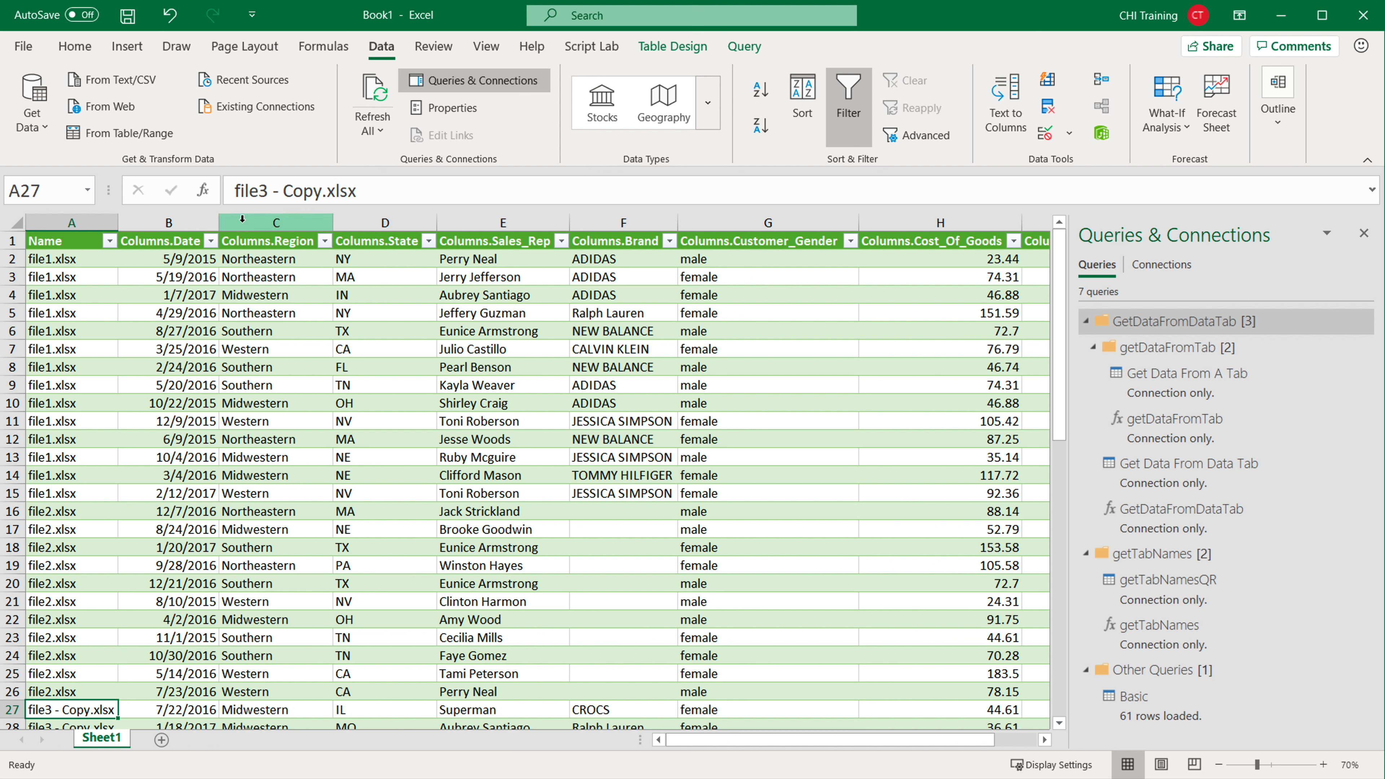
Step: Create a query from the folder C:\Excel Data\Combine Data\Intermediate and open its file list for transformation
click(38, 137)
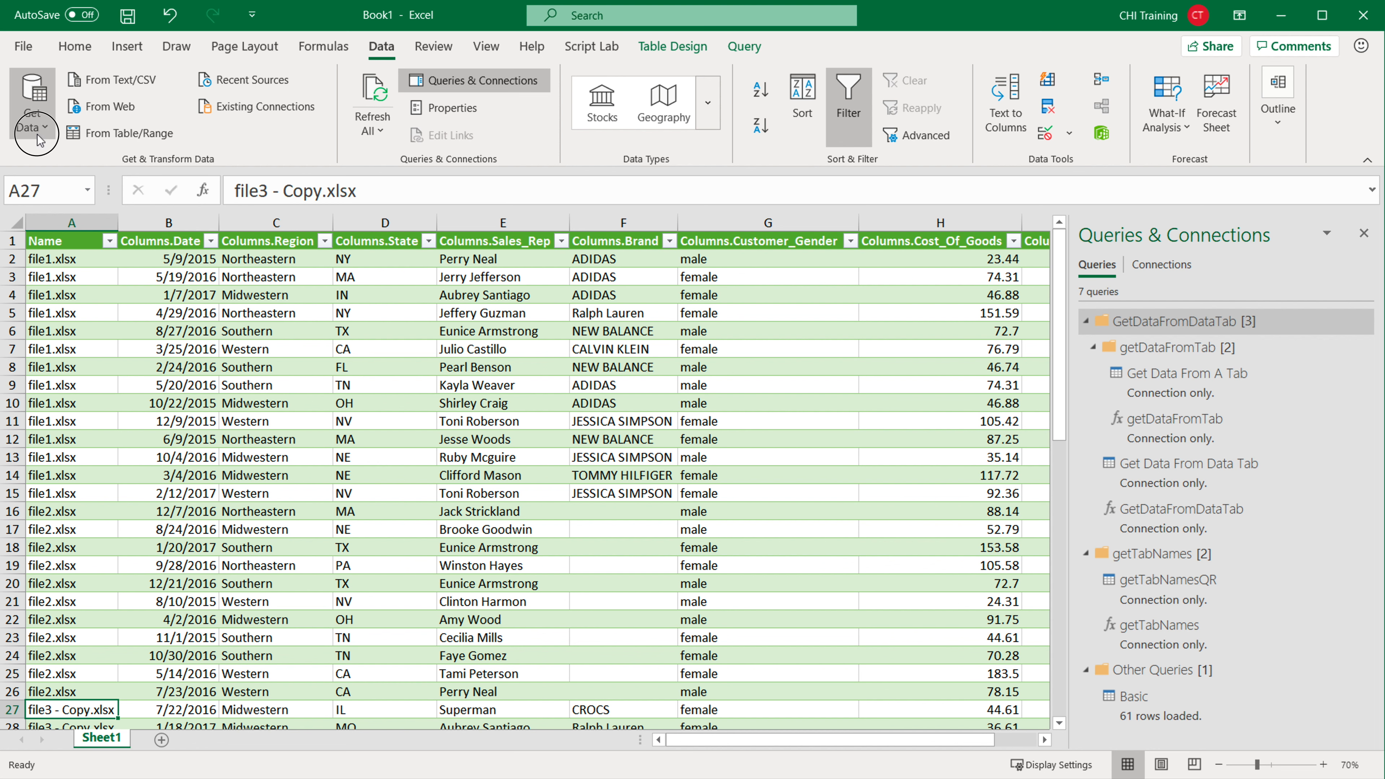
mouse_move(90, 164)
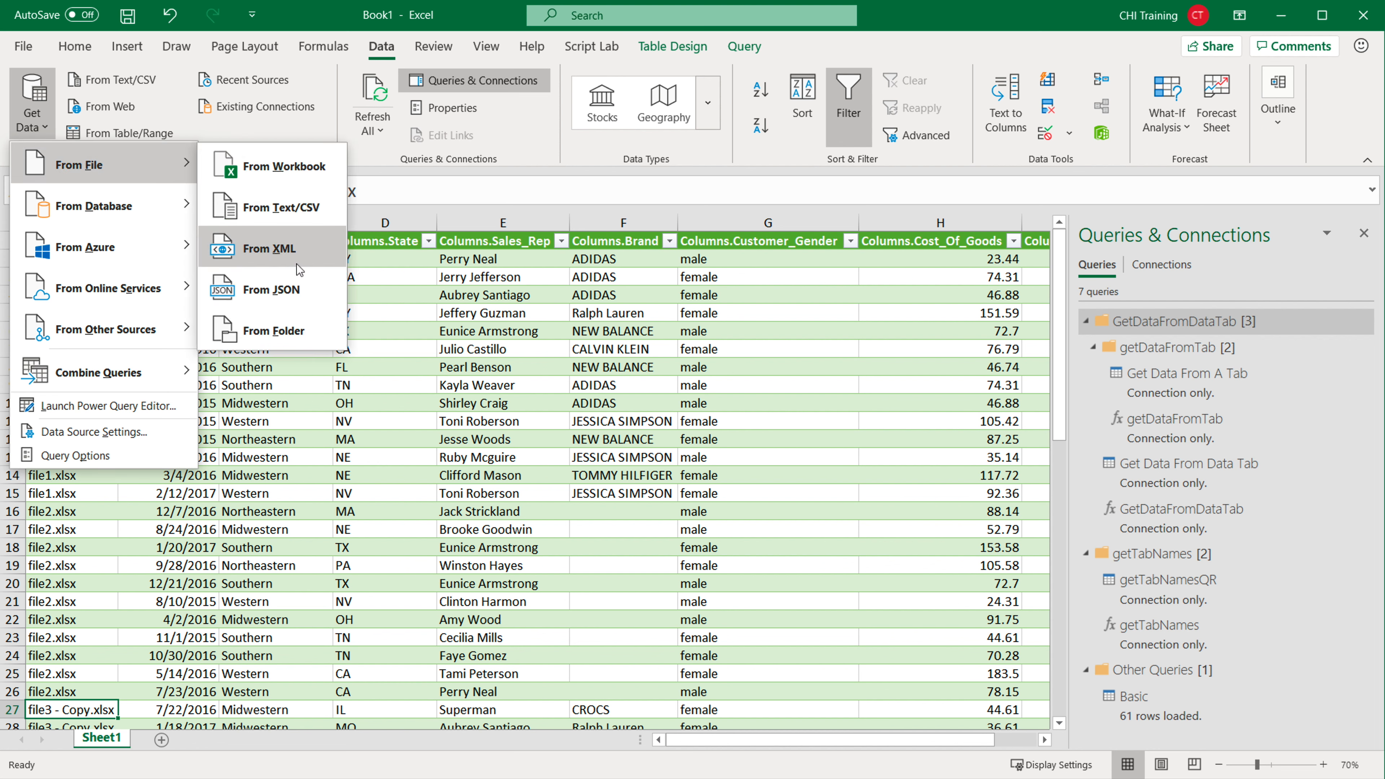
click(293, 331)
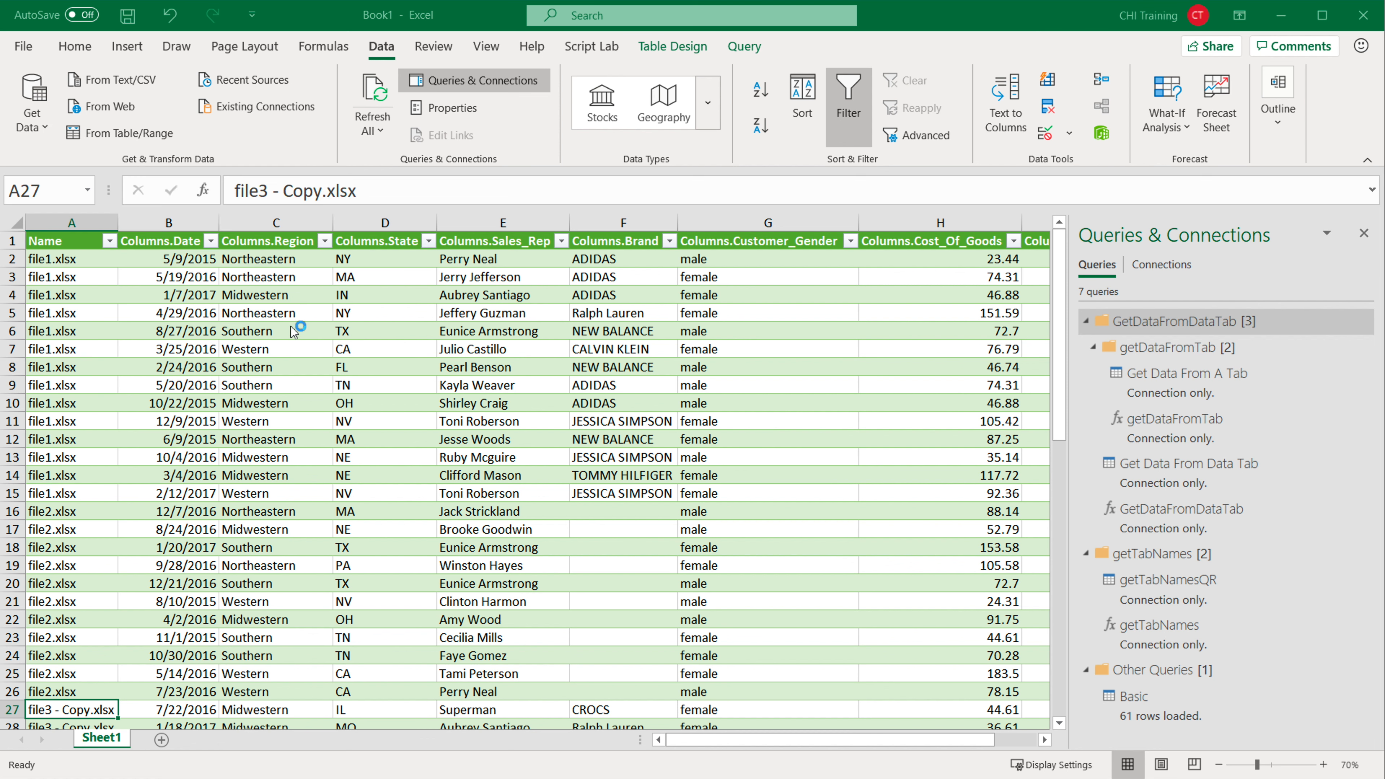
click(1072, 464)
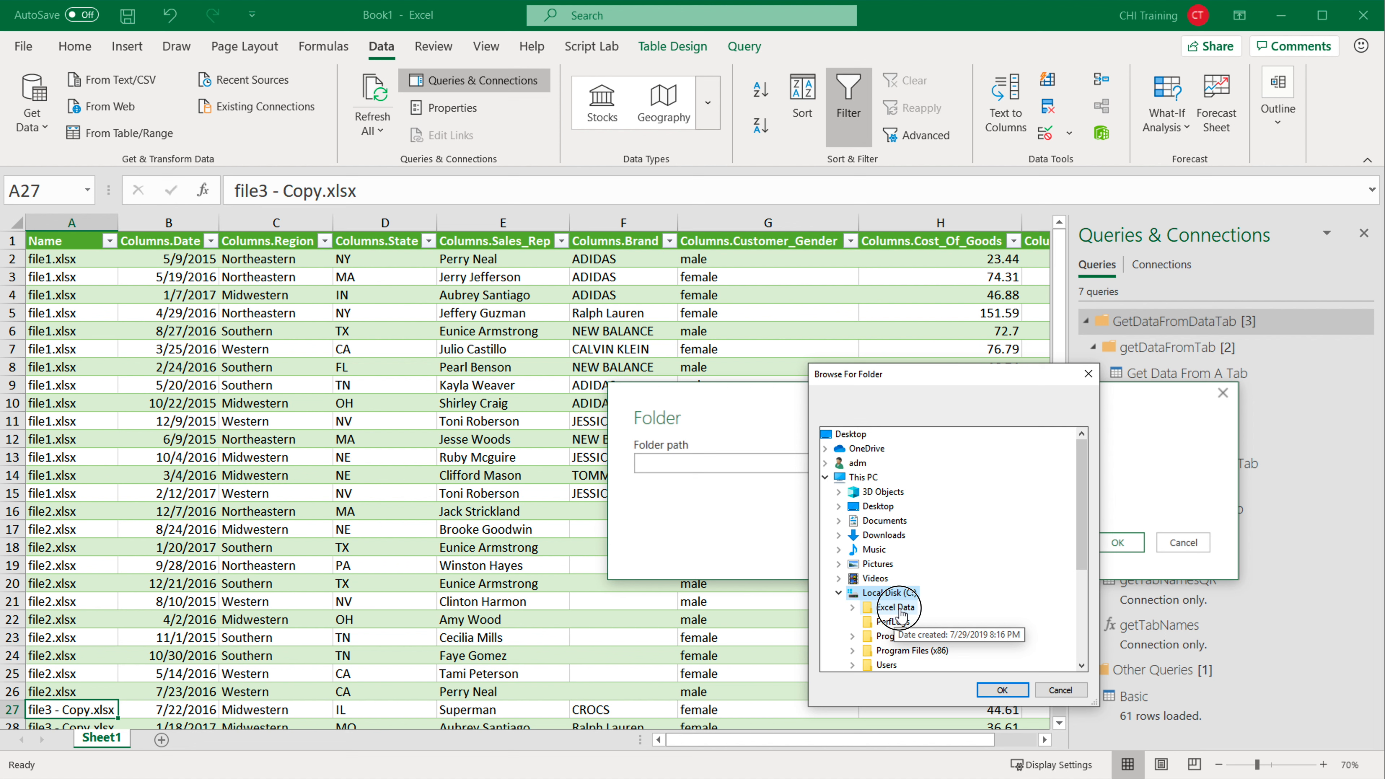
click(897, 607)
click(927, 609)
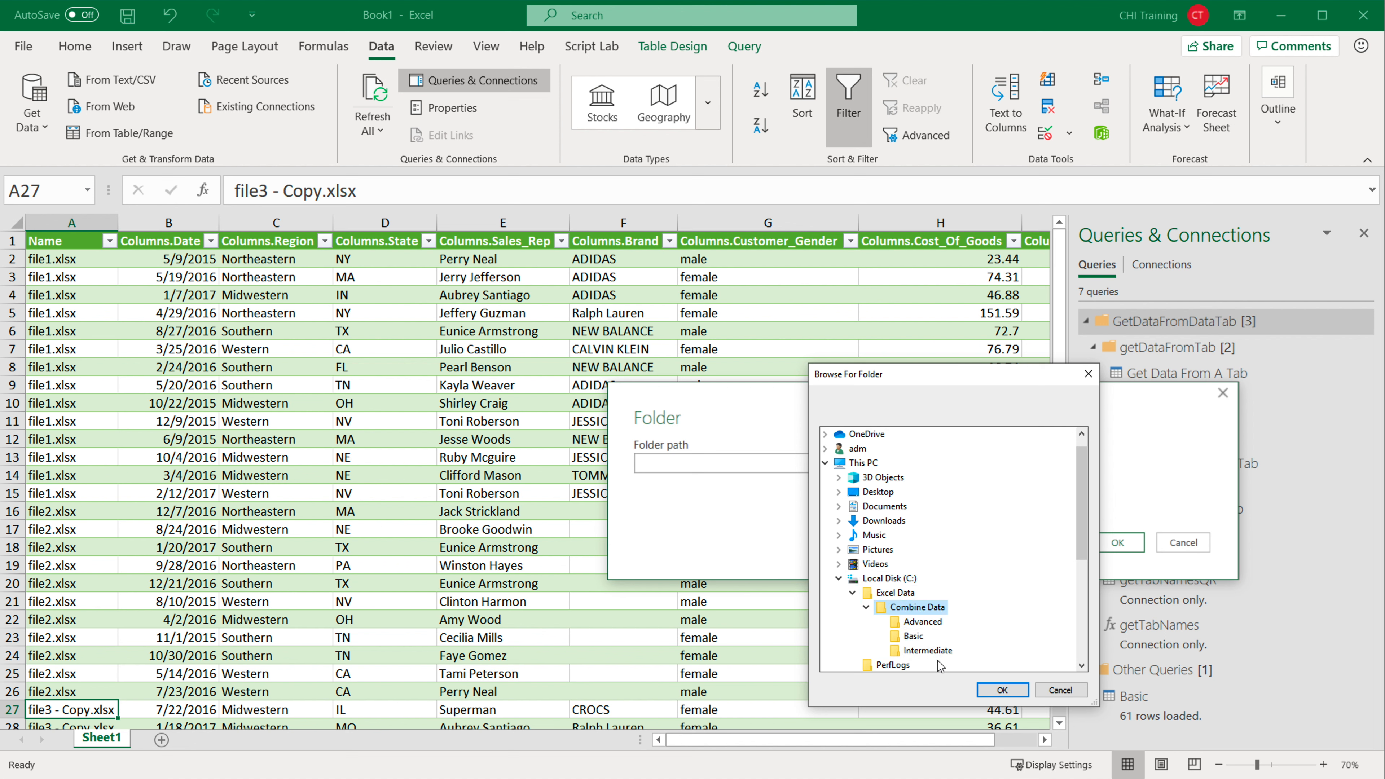
click(927, 650)
click(991, 690)
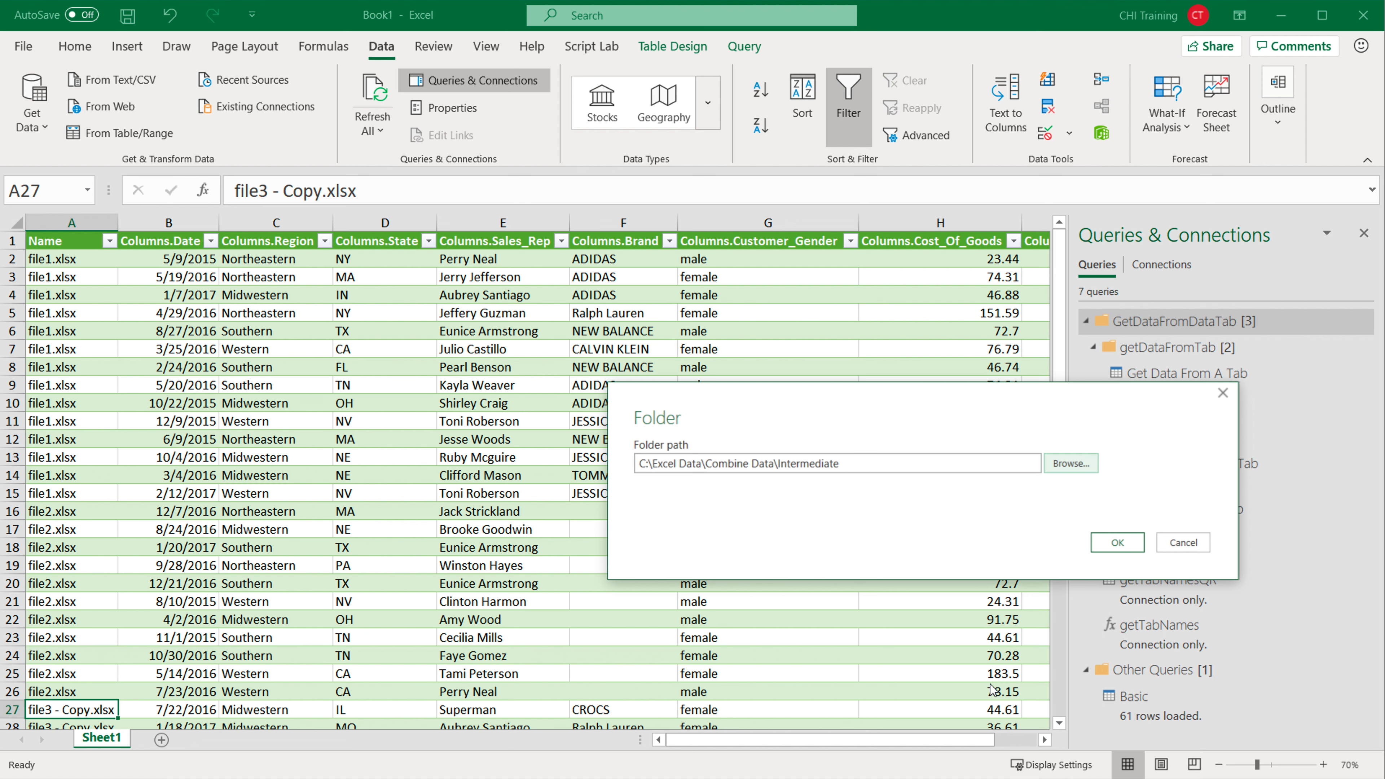
click(1122, 543)
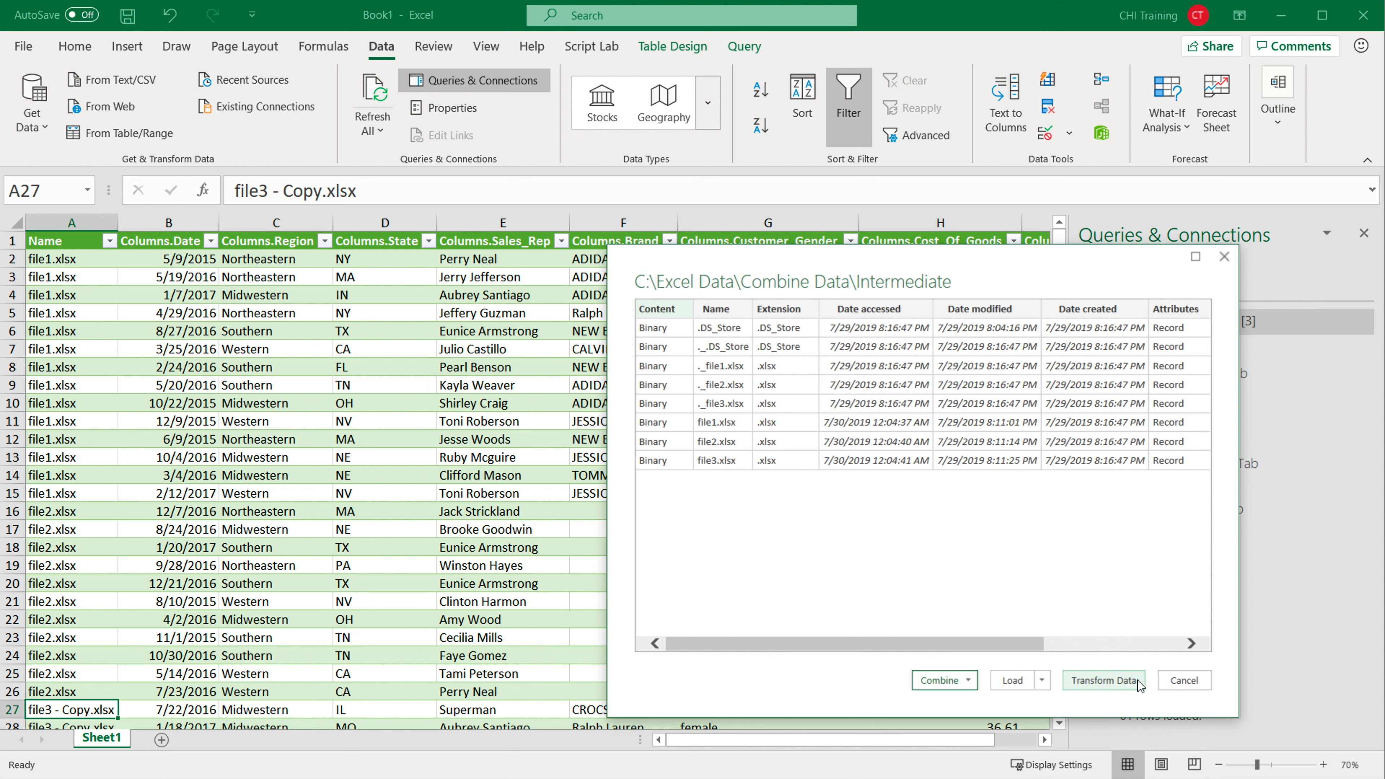
click(1103, 680)
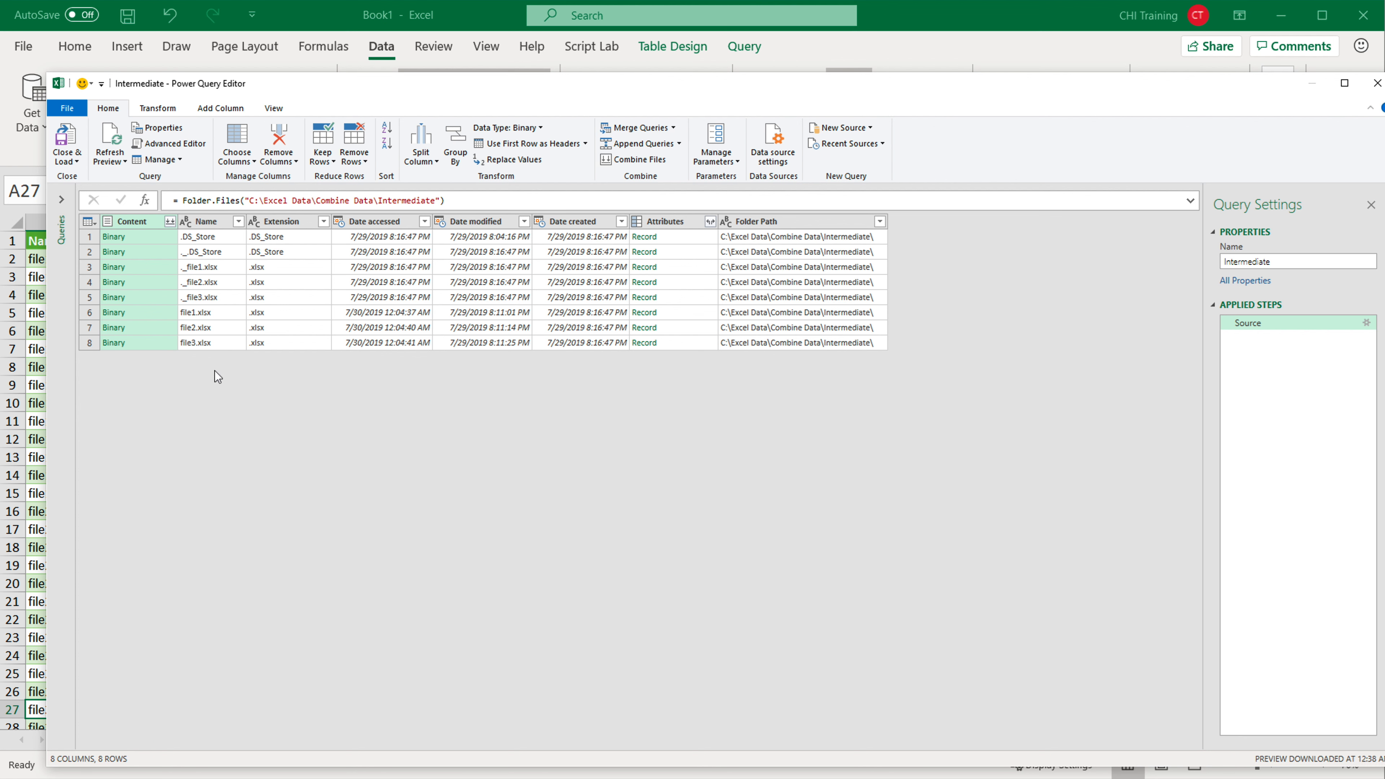
Step: Filter the Name column to names not beginning with "." and not beginning with "~", and remove all other columns
click(238, 222)
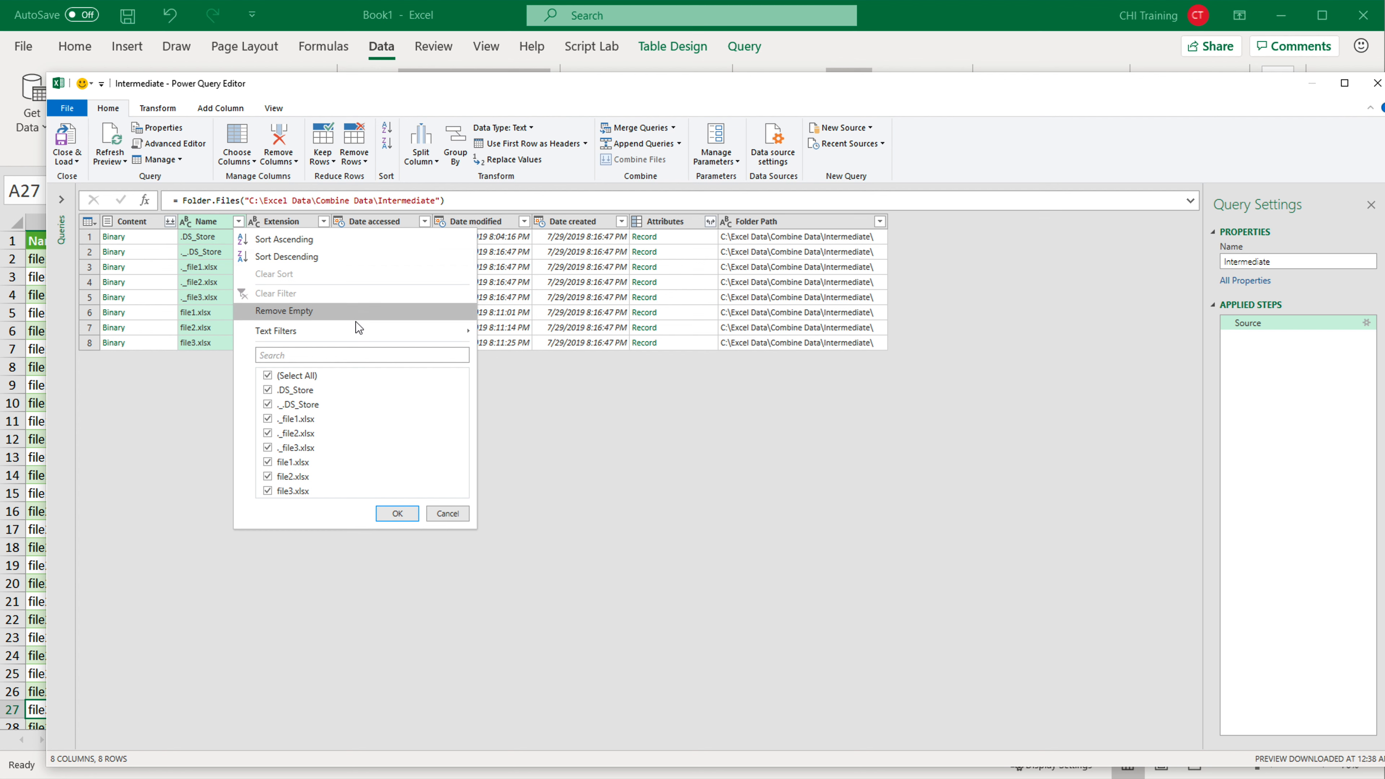
mouse_move(362, 326)
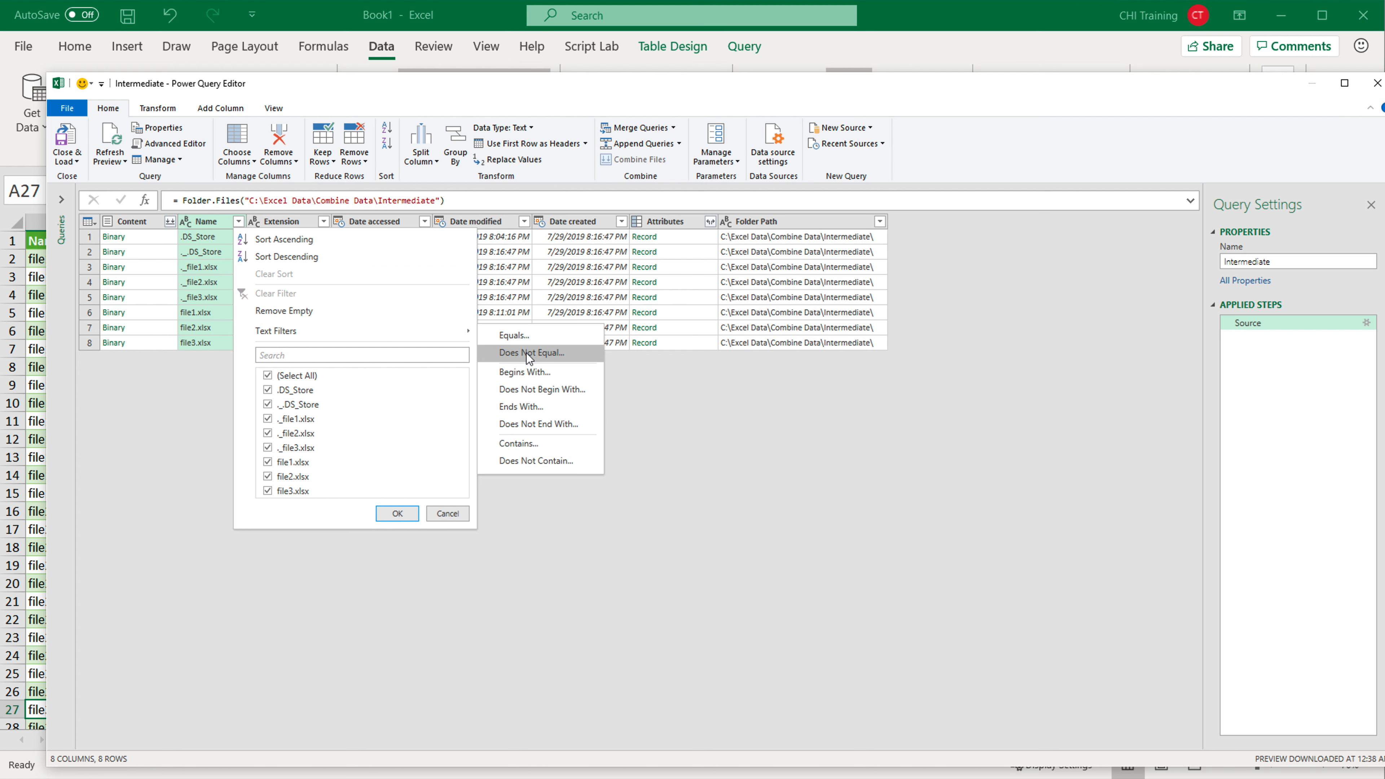
click(564, 397)
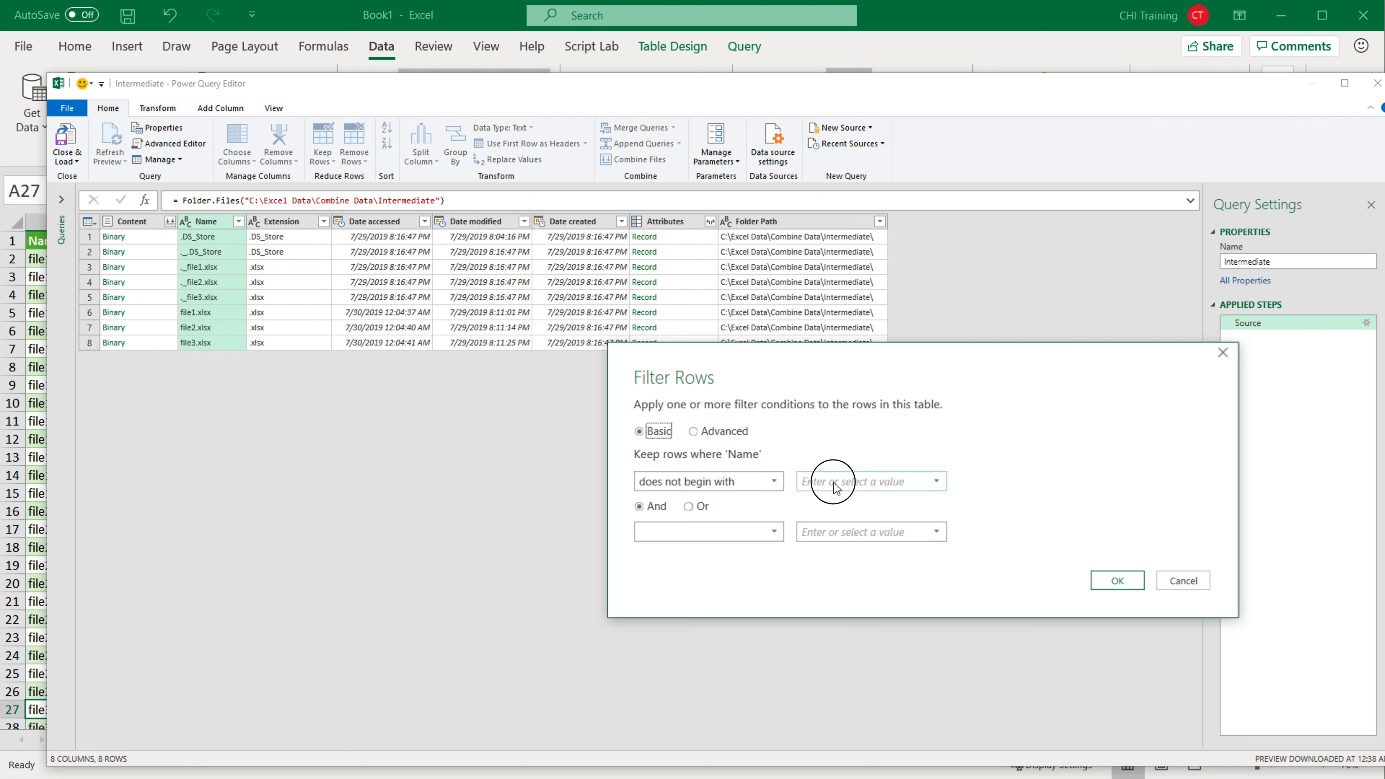
text(.)
click(760, 521)
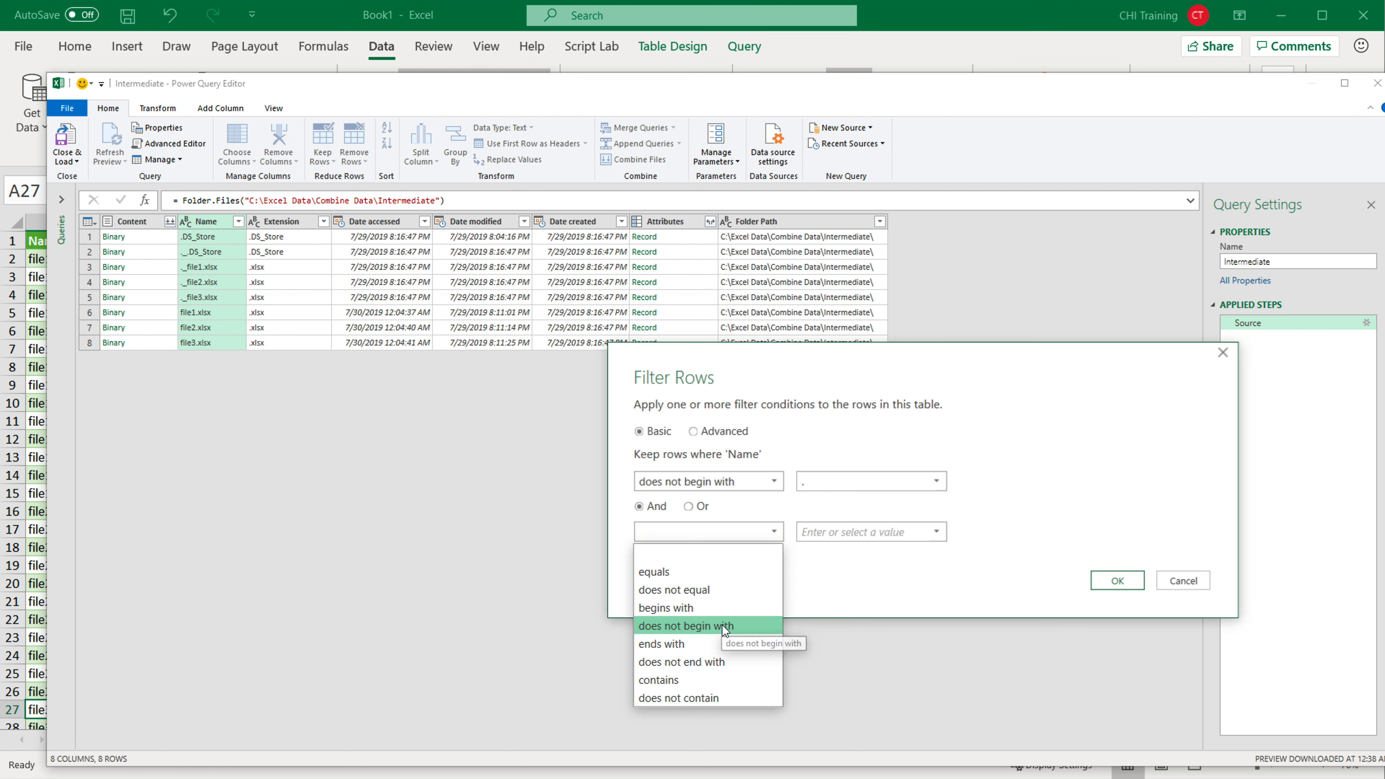
click(722, 625)
click(831, 531)
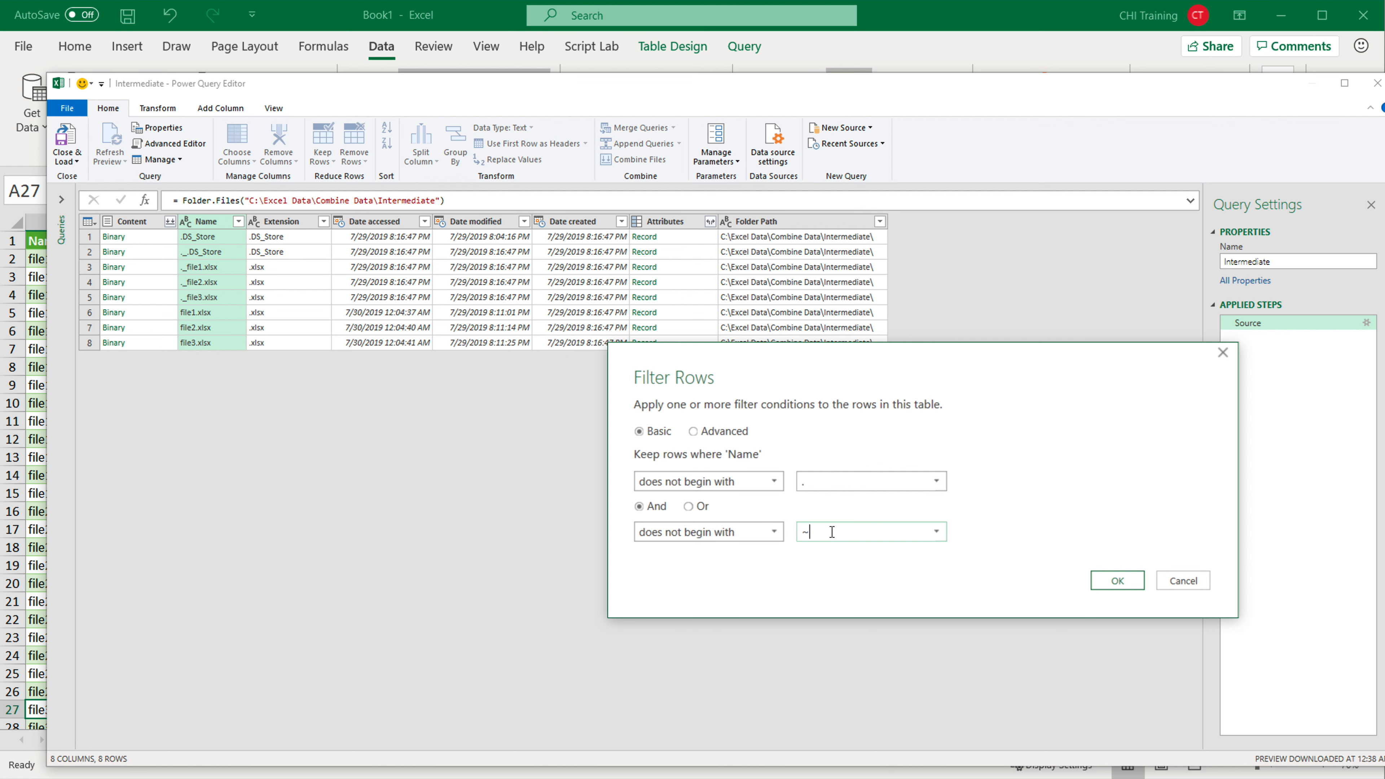
click(1112, 584)
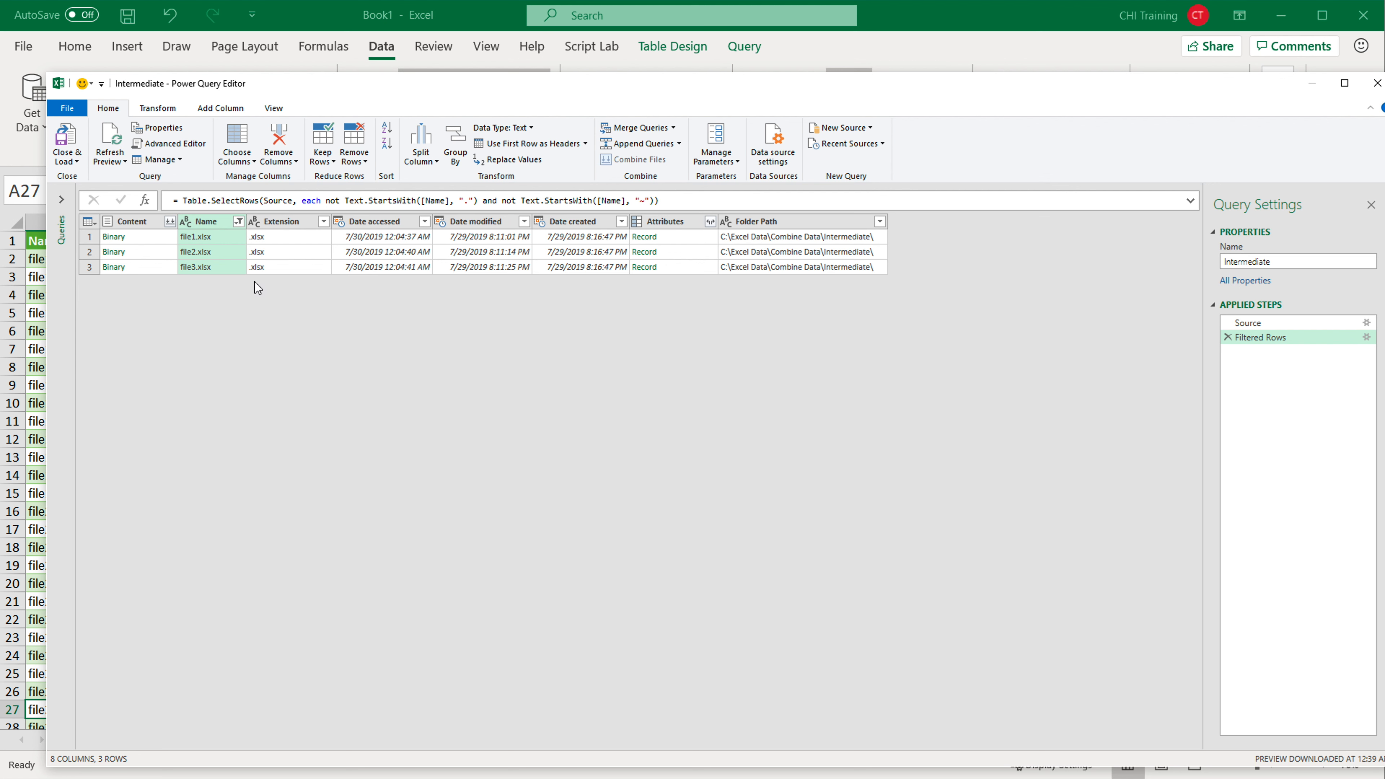
right_click(208, 223)
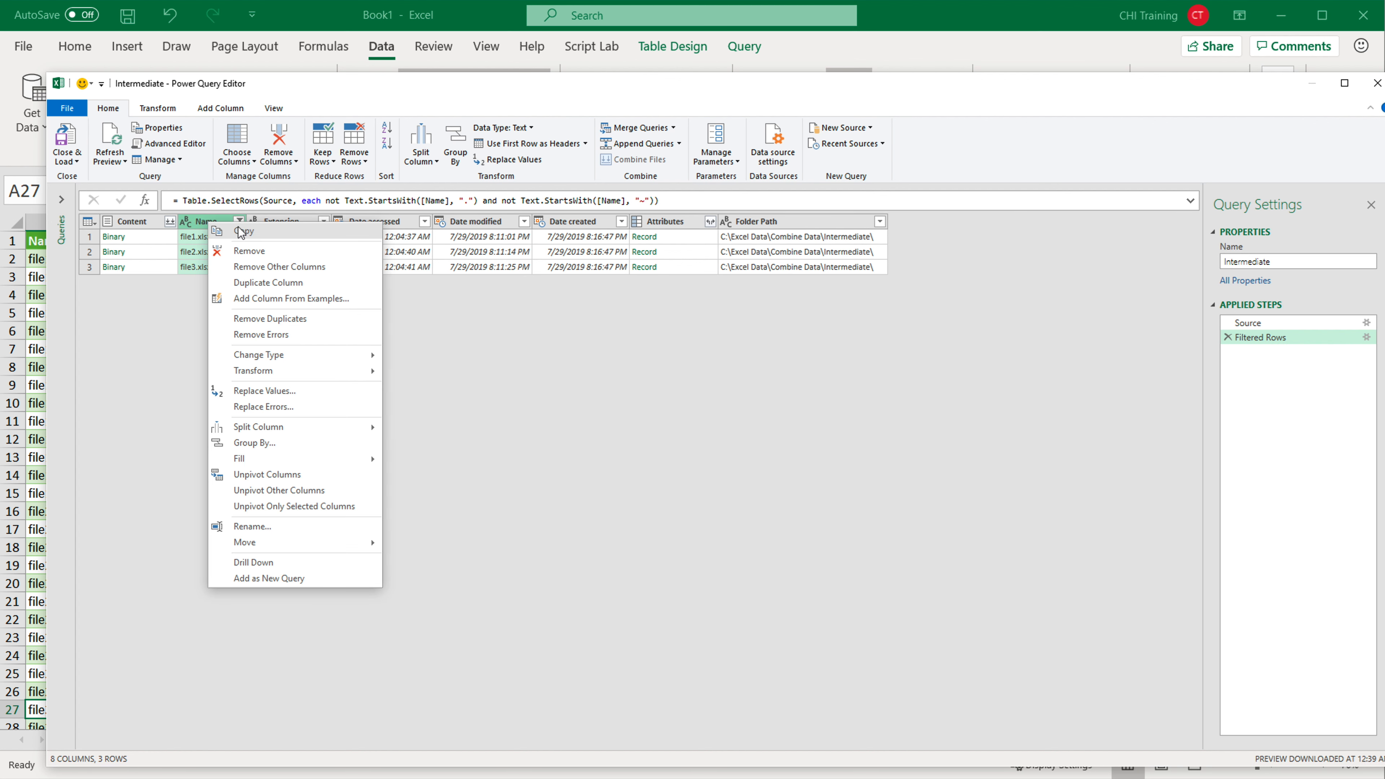
click(280, 267)
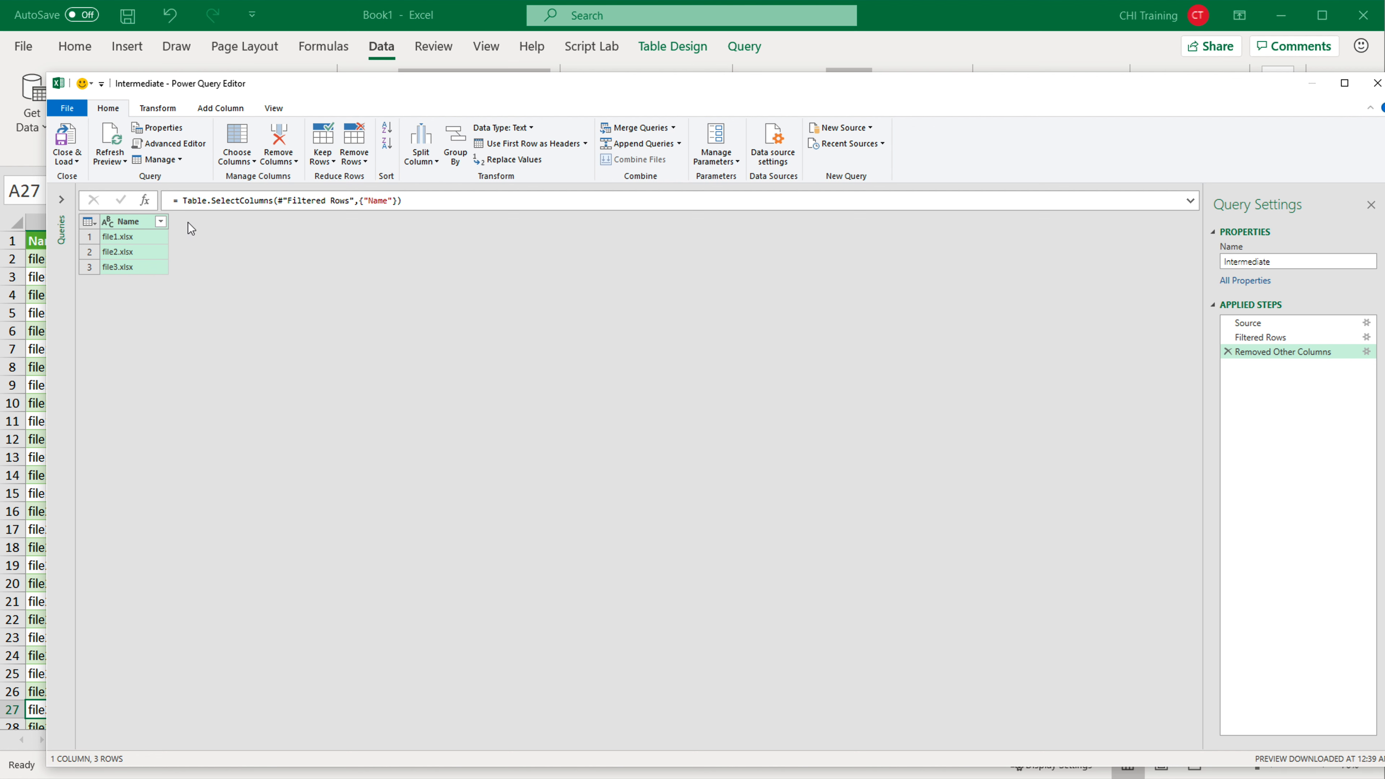
Step: Start invoking a custom function for each row of the Intermediate query and name the new column Tabs
click(210, 110)
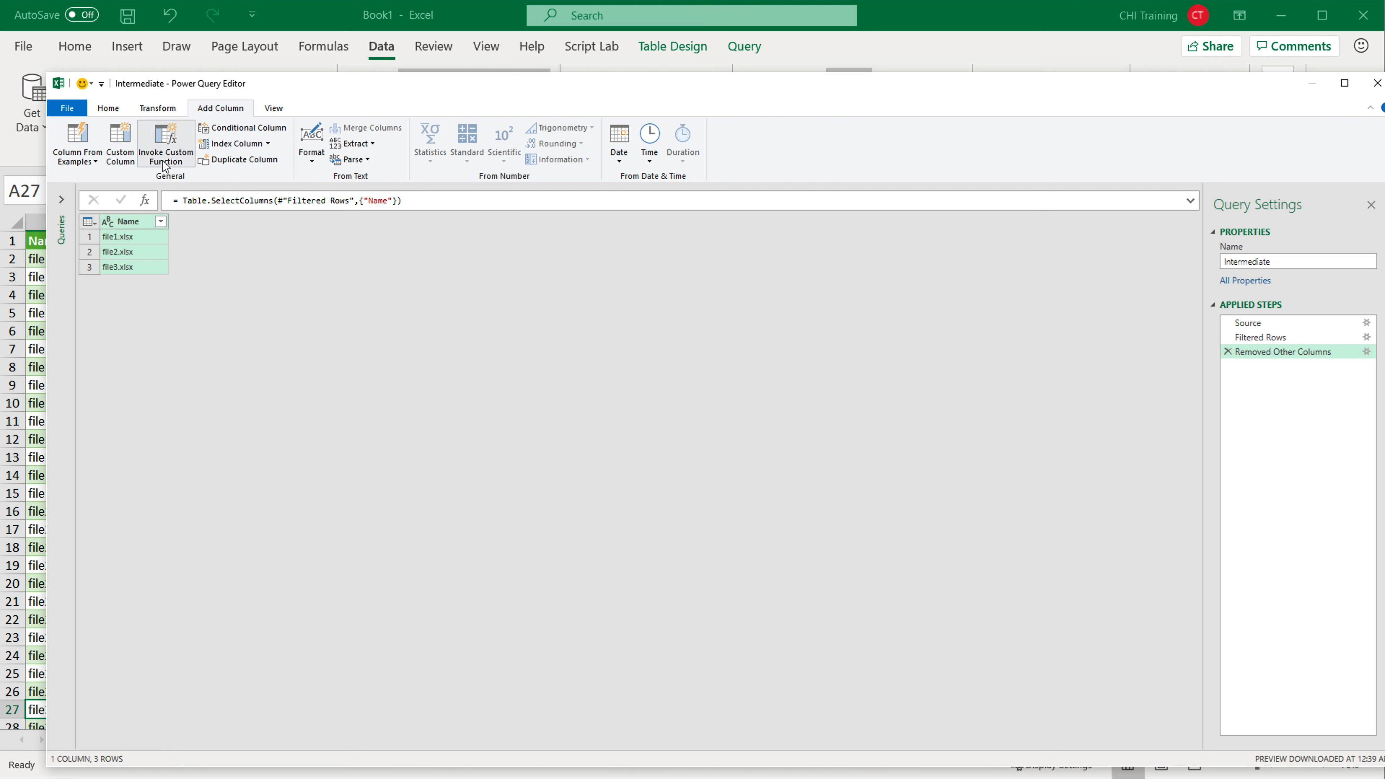
click(61, 199)
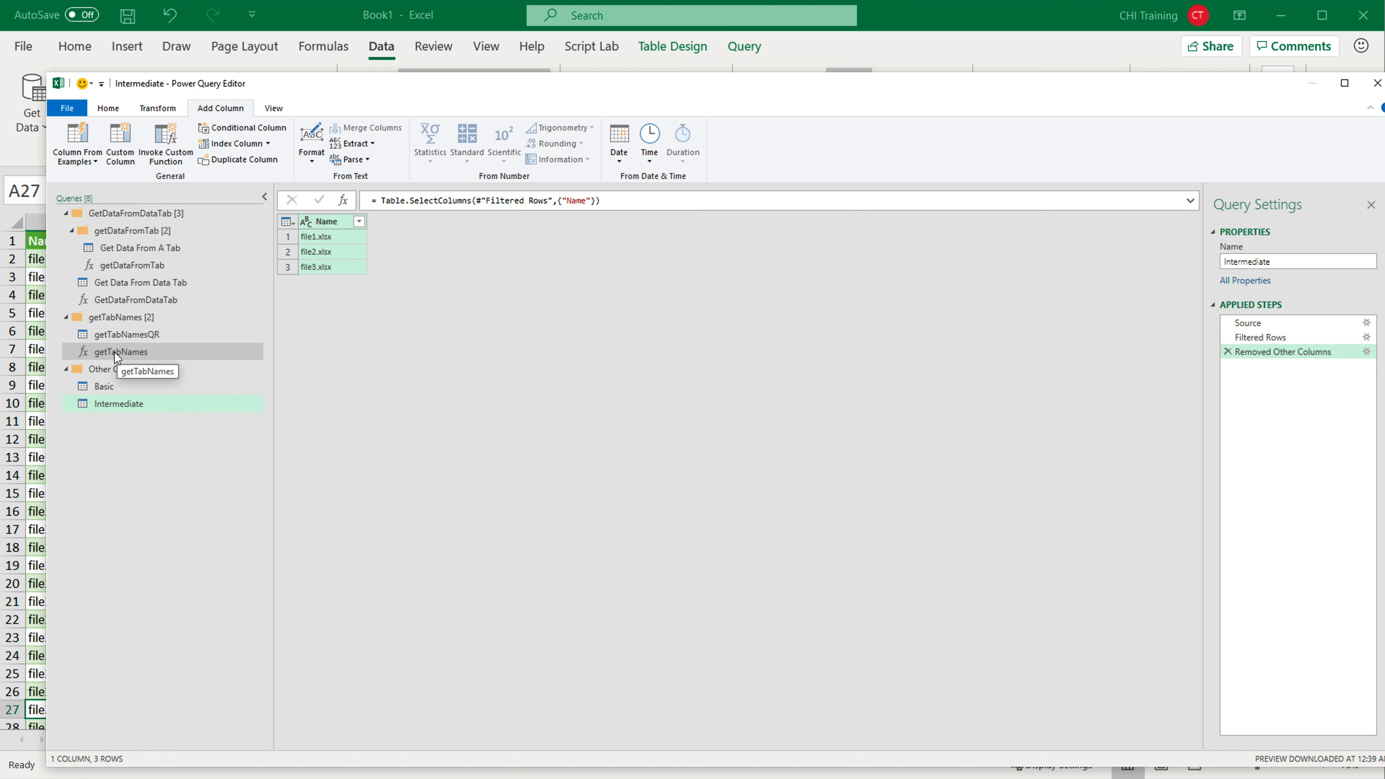
click(171, 138)
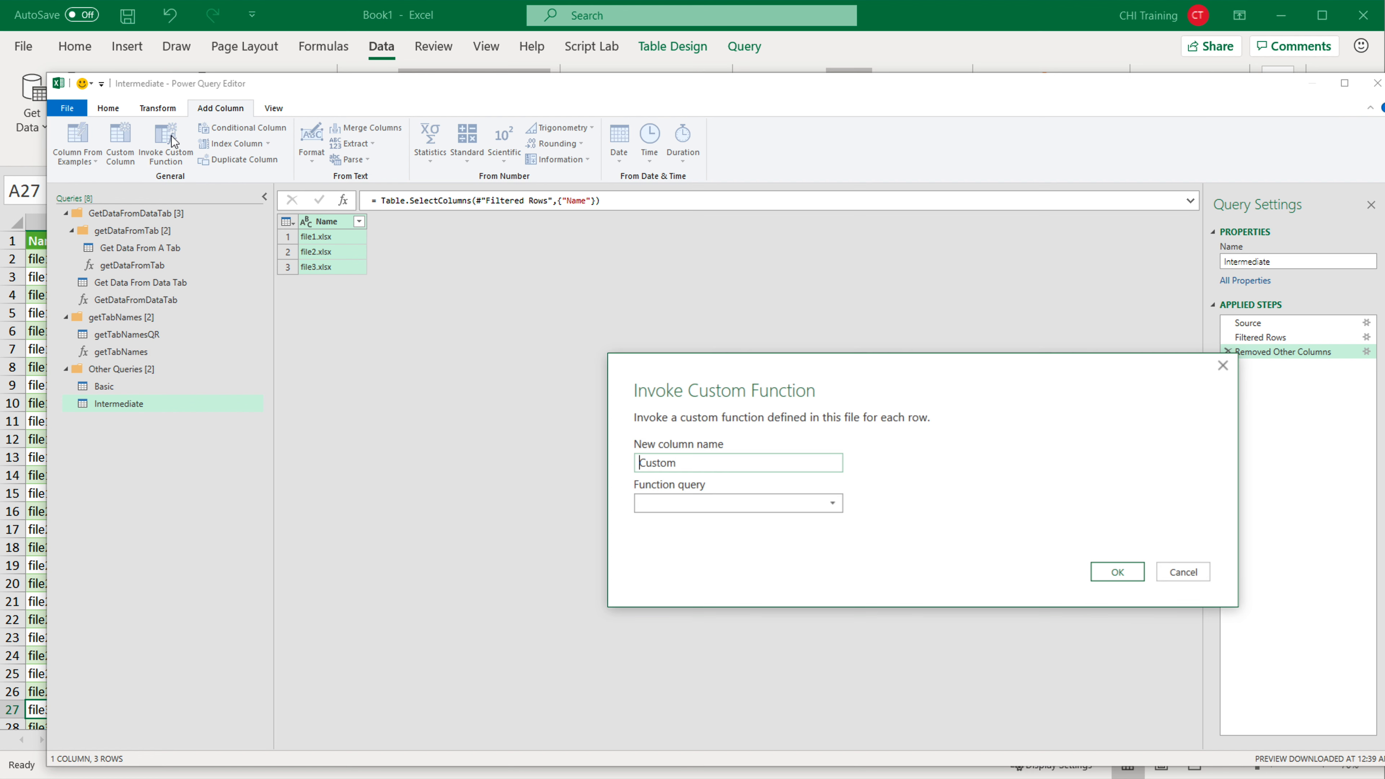
click(711, 465)
double_click(711, 465)
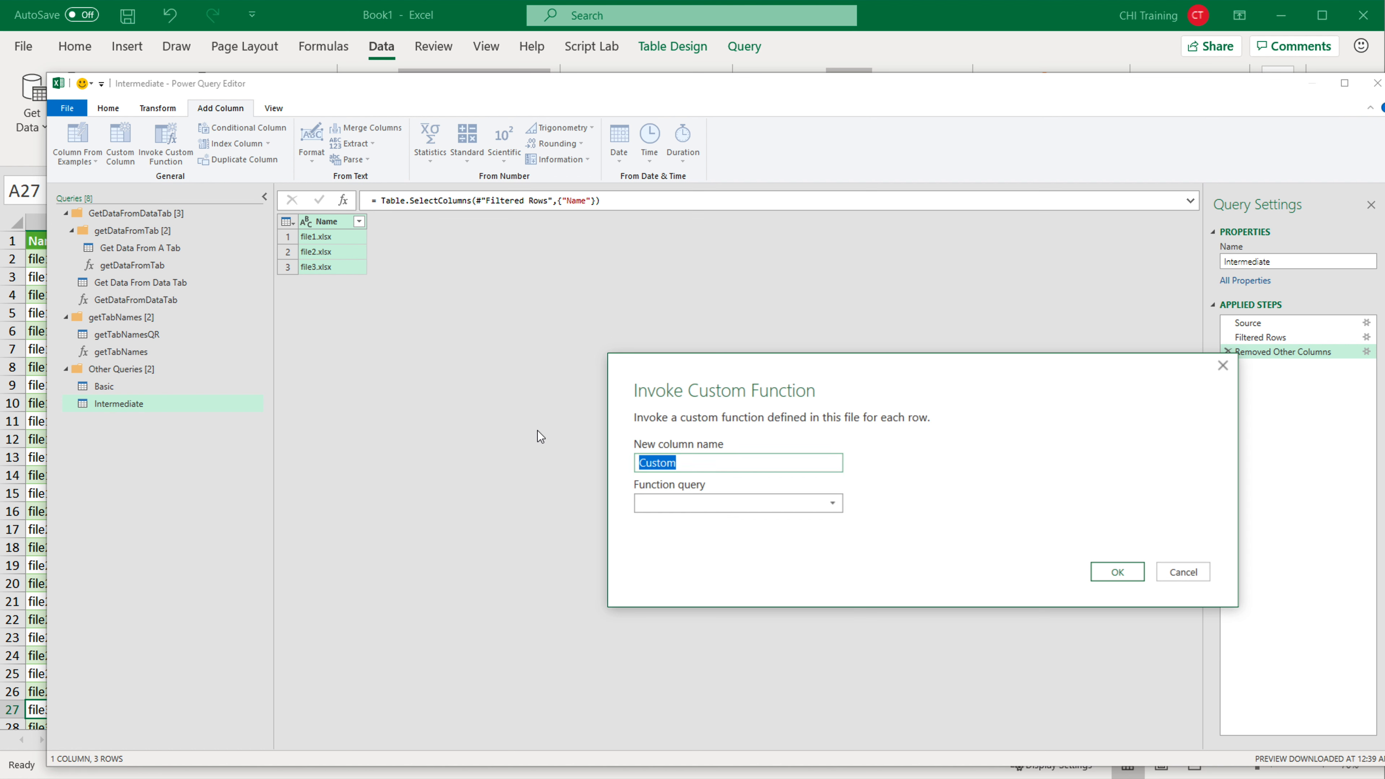
text(Tabl)
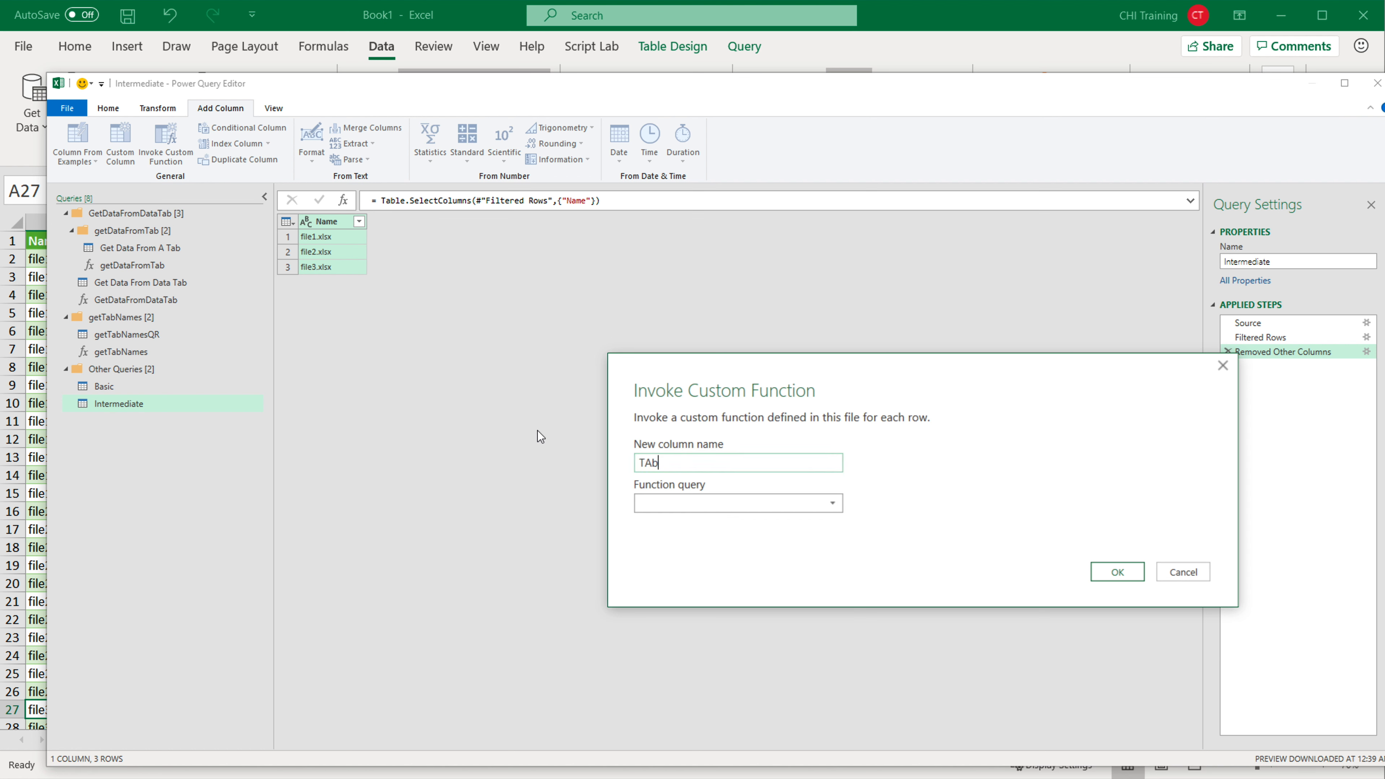
key(BackSpace)
key(BackSpace)
key(BackSpace)
text(abs)
Step: Choose getTabNames as the function query with the Name column as its file argument, and add the column
click(747, 502)
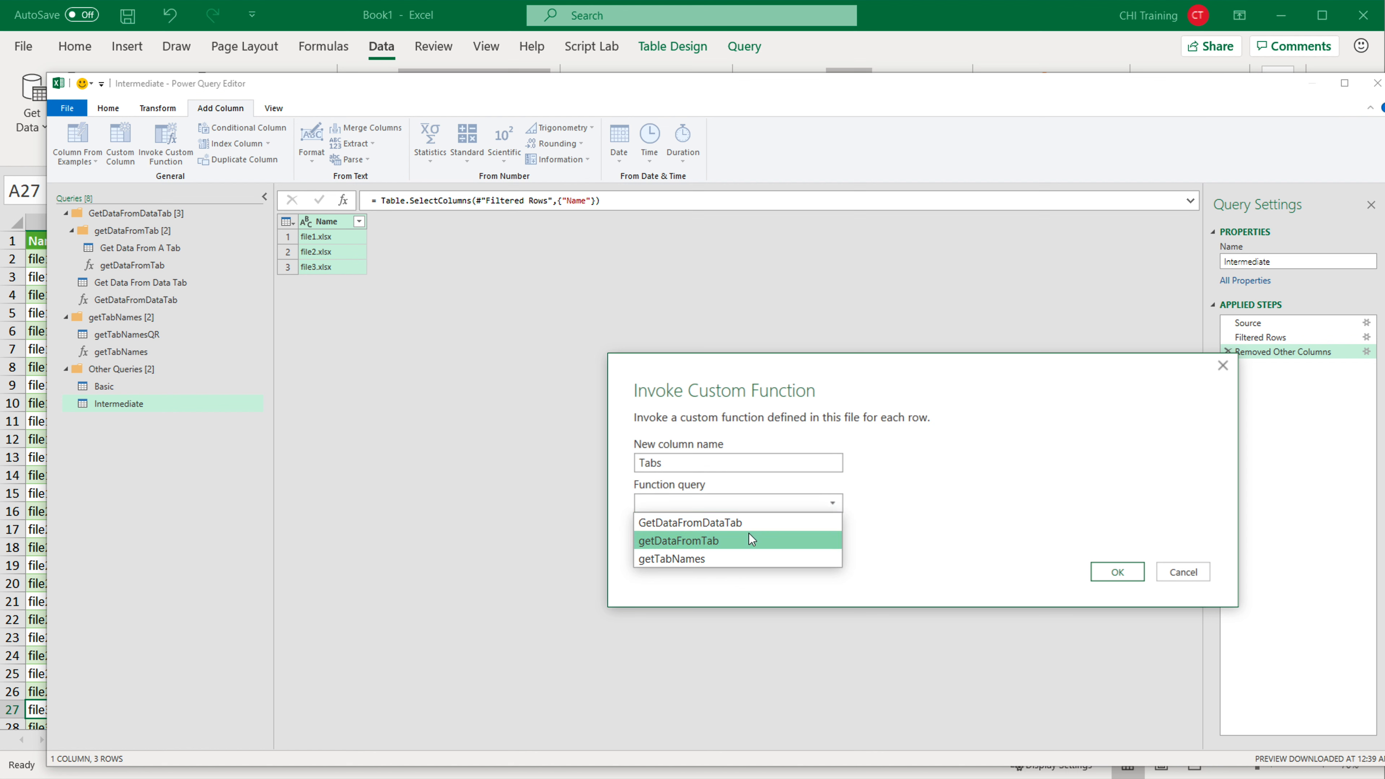
click(693, 560)
click(705, 545)
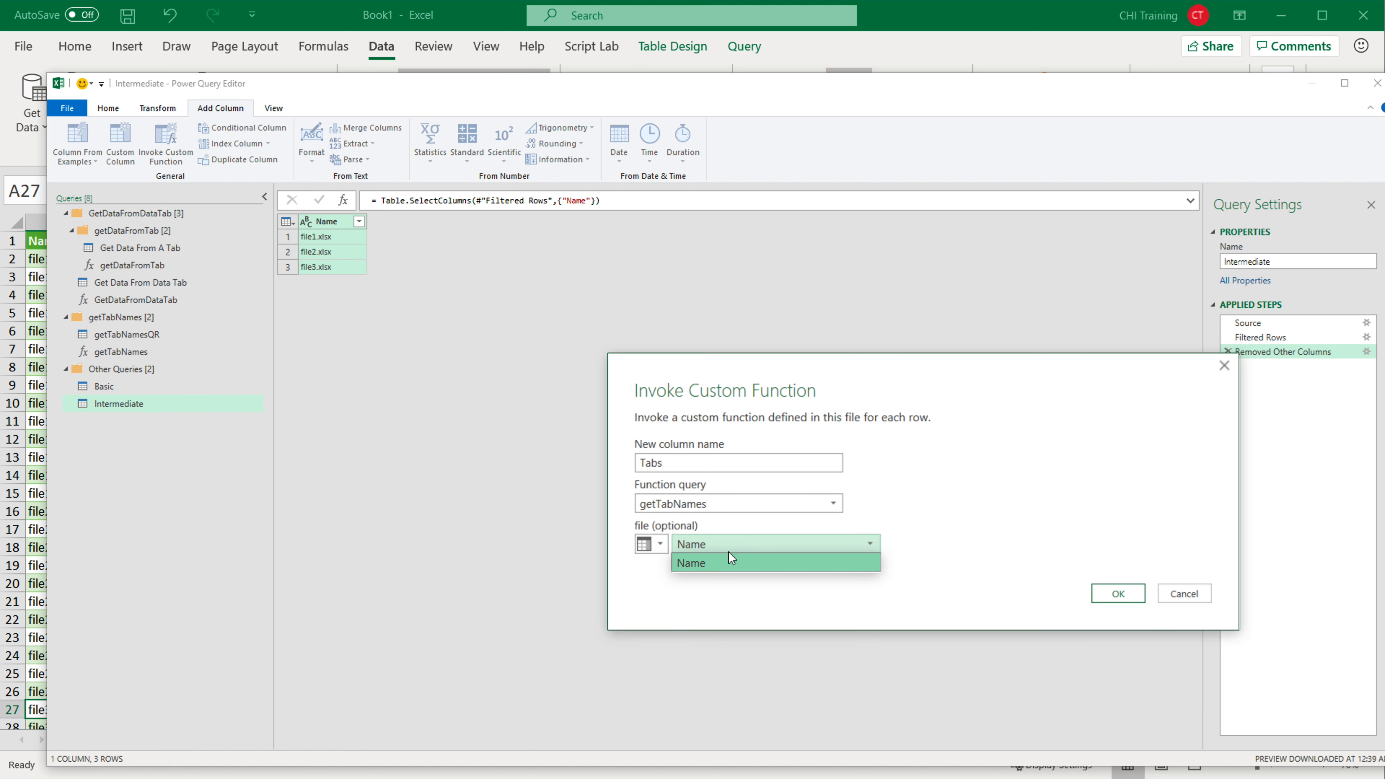
click(714, 558)
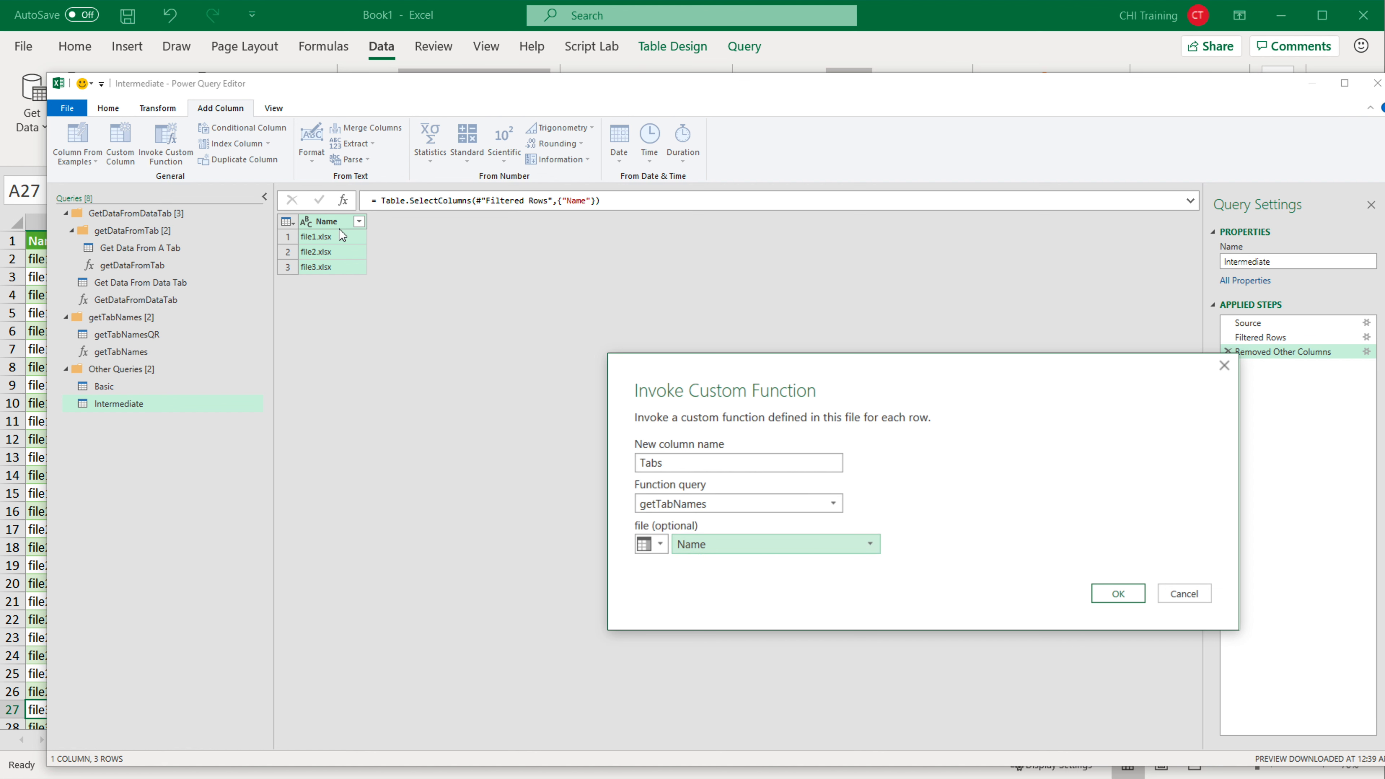
click(1117, 593)
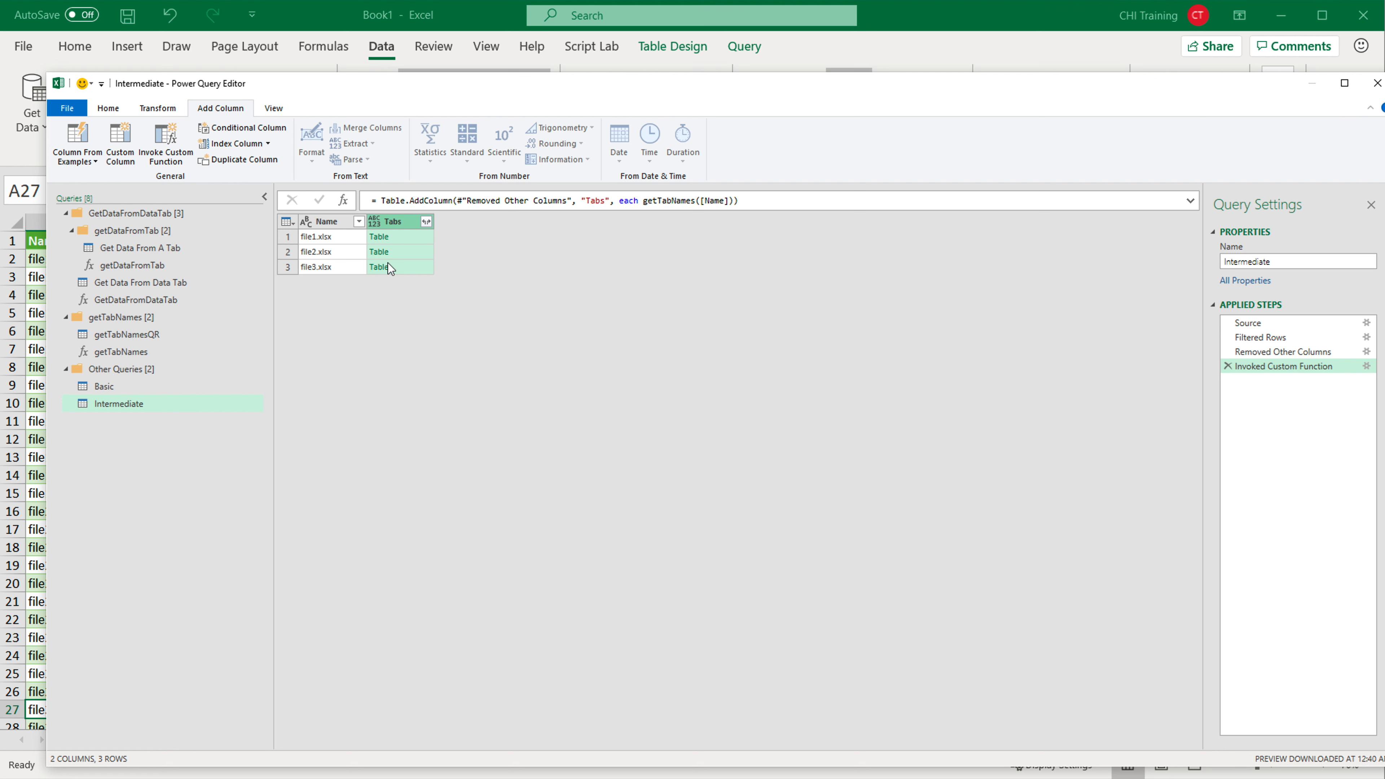
Step: Expand the Tabs column to its Name field only, keeping the original column name as prefix
click(427, 221)
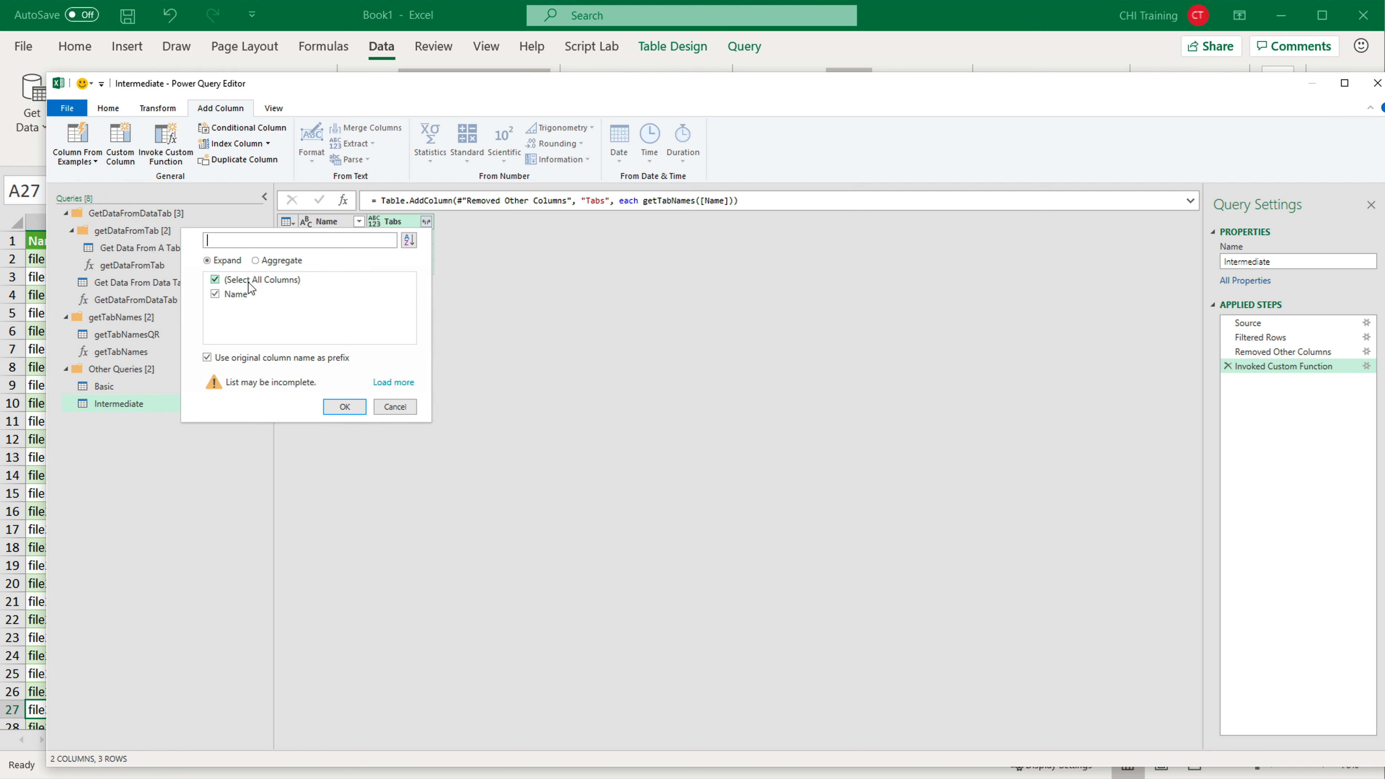
click(215, 279)
click(215, 294)
click(343, 405)
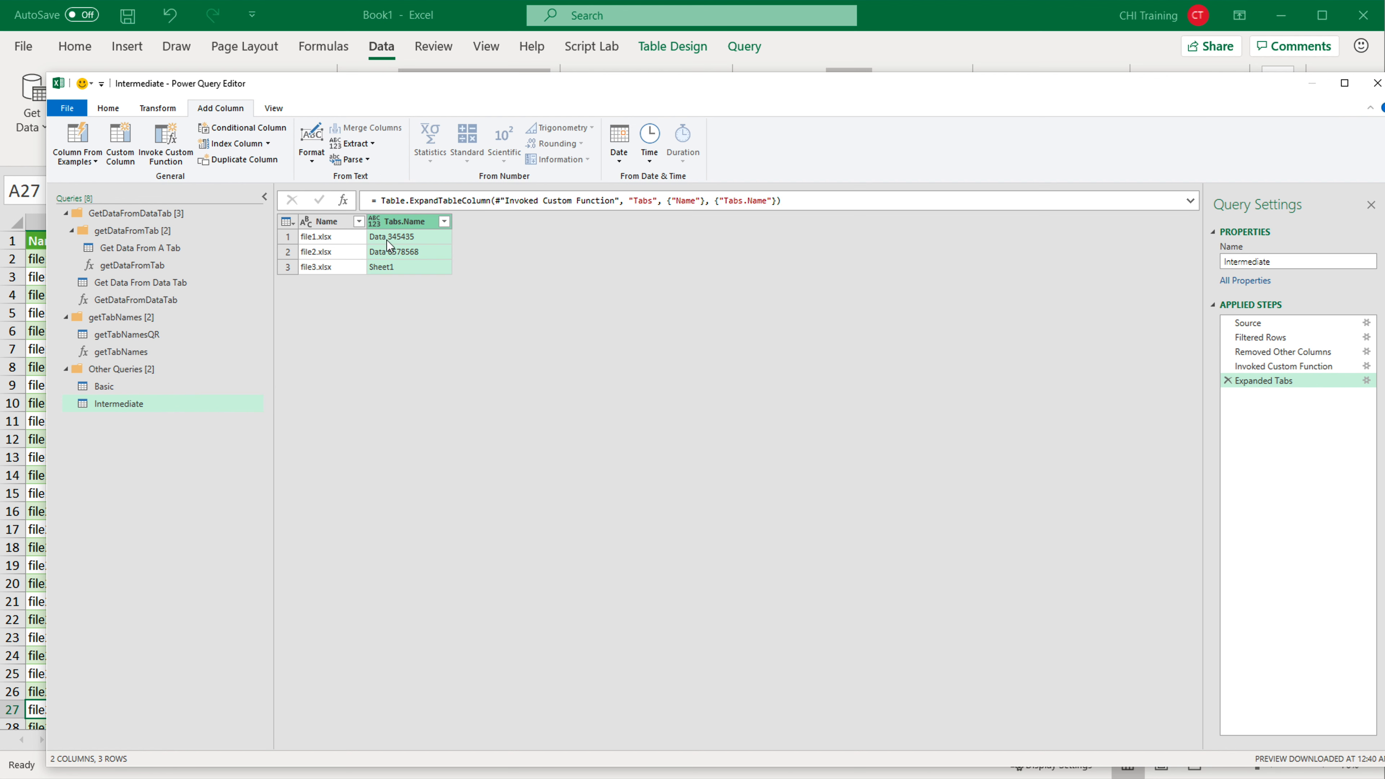
Step: Examine the tab name listed for each file in the Name and Tabs.Name columns
click(388, 240)
click(396, 253)
click(399, 268)
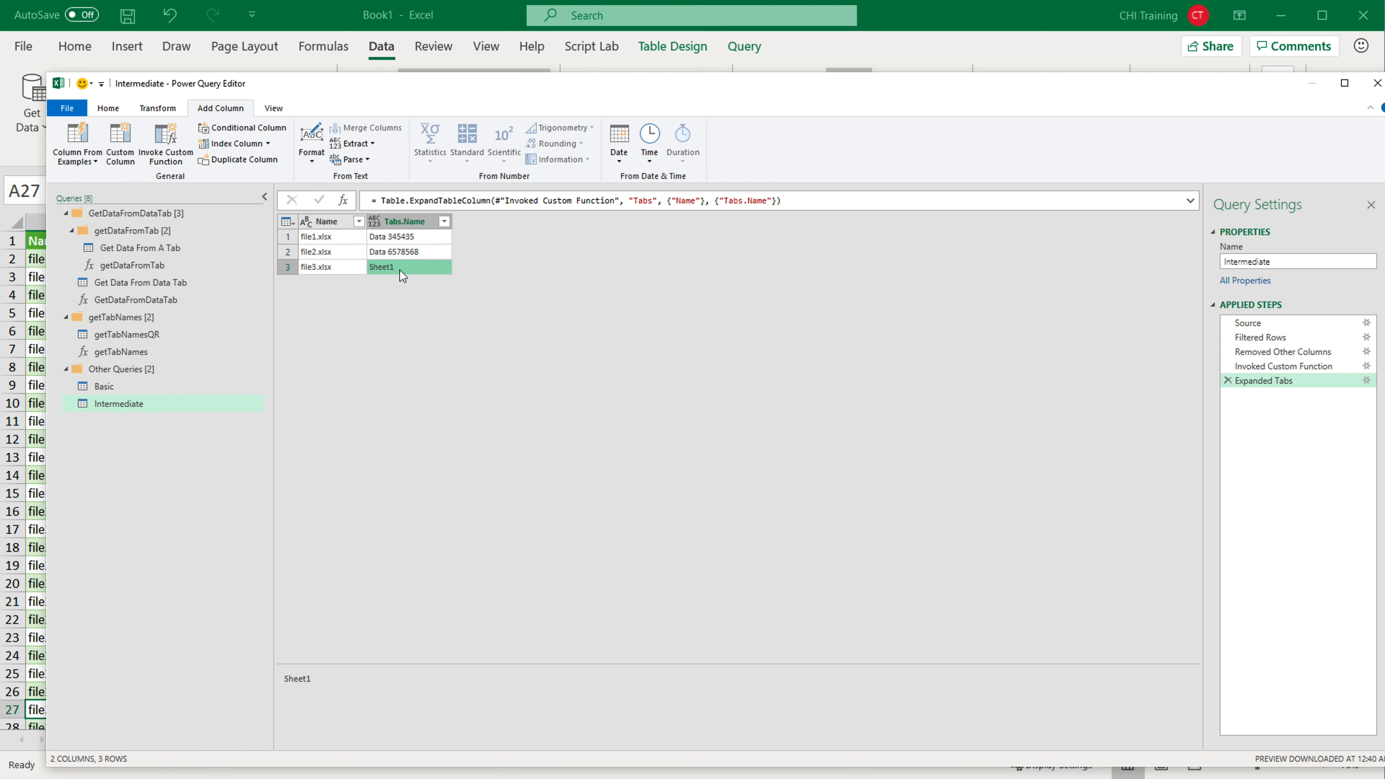
click(334, 236)
click(339, 252)
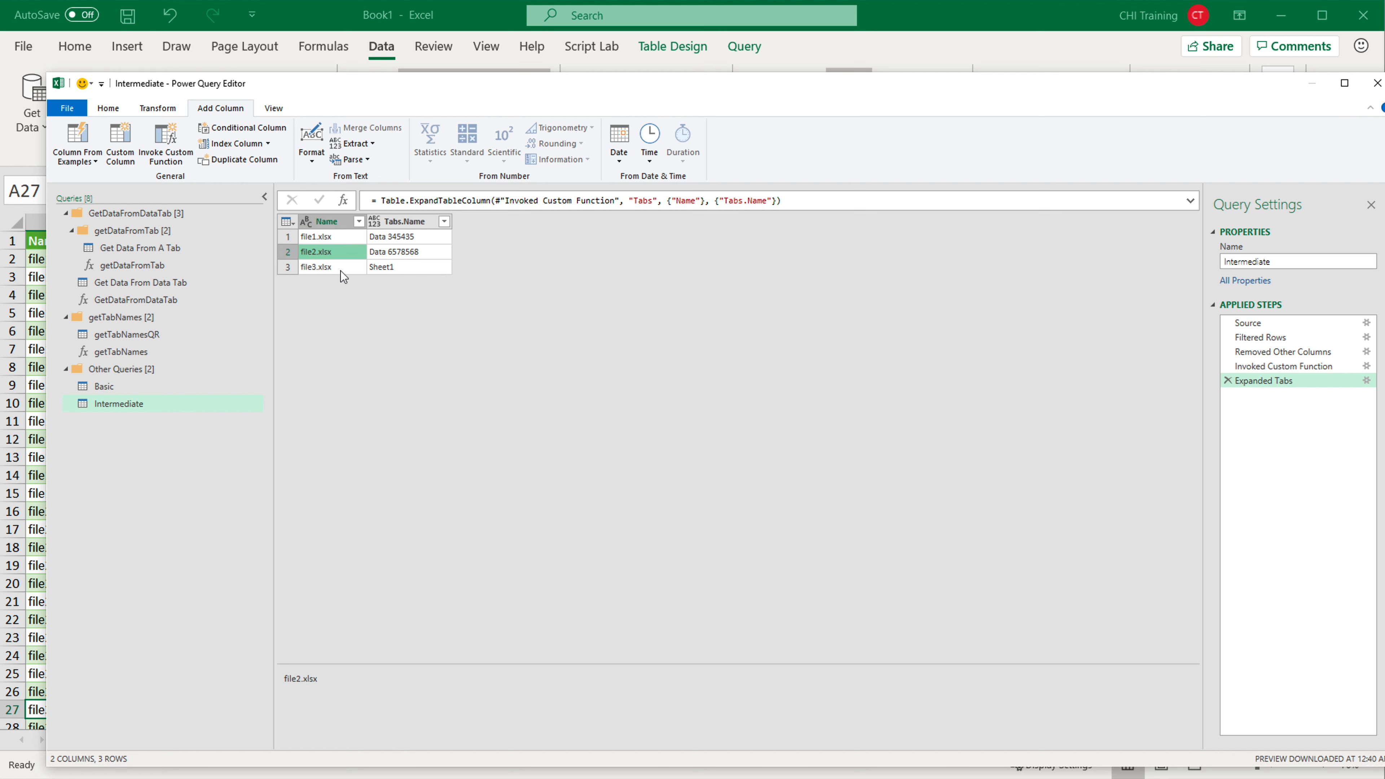
click(341, 268)
click(426, 238)
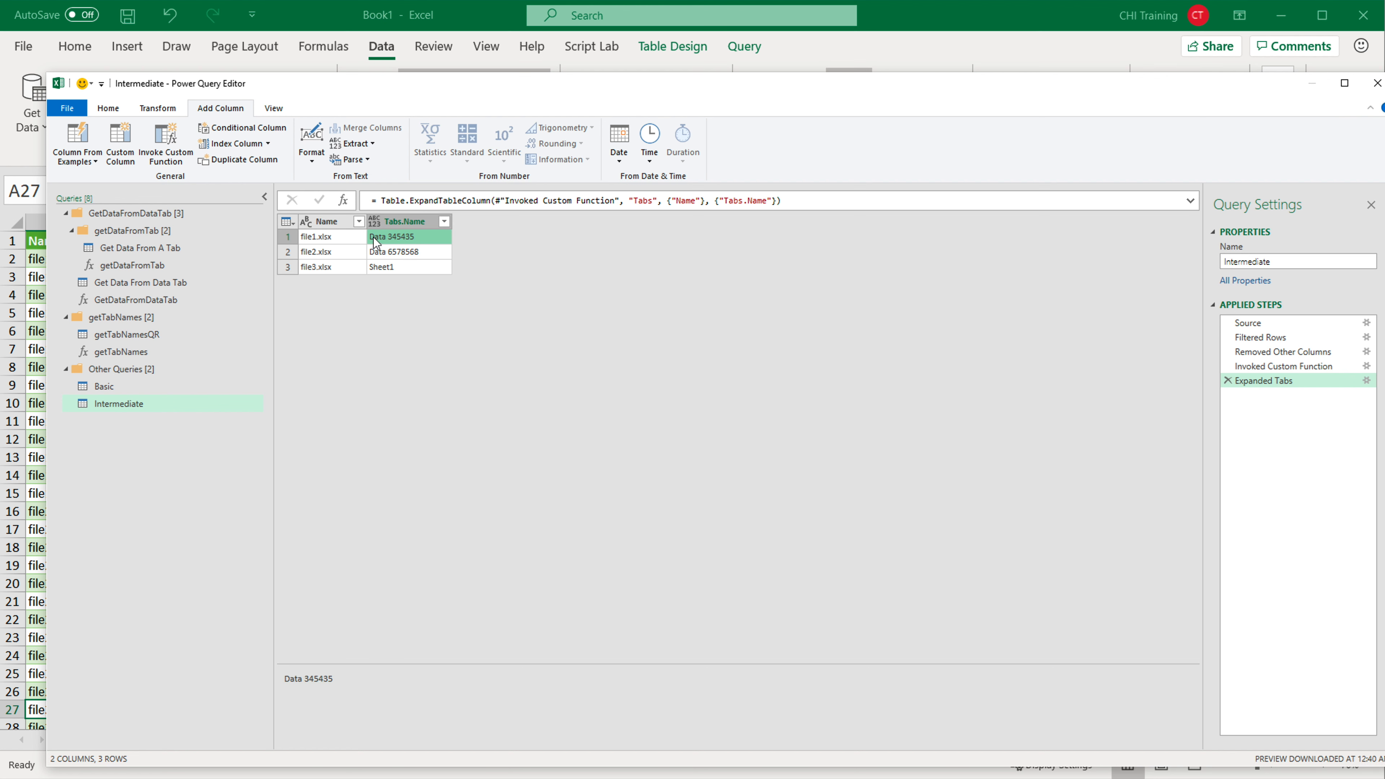
click(322, 236)
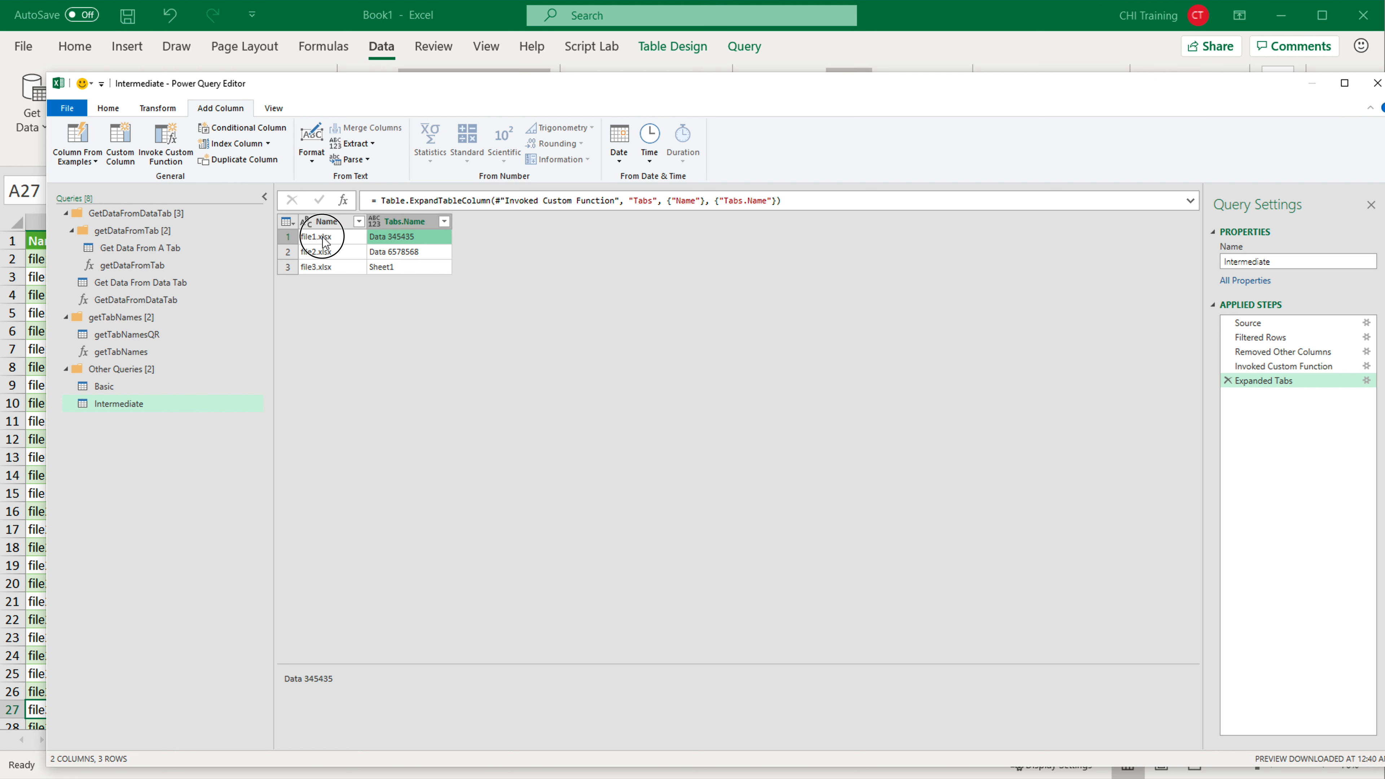
Step: Start invoking the getDataFromTab function for each row of the Intermediate query, naming the new column Columns
click(402, 239)
click(134, 265)
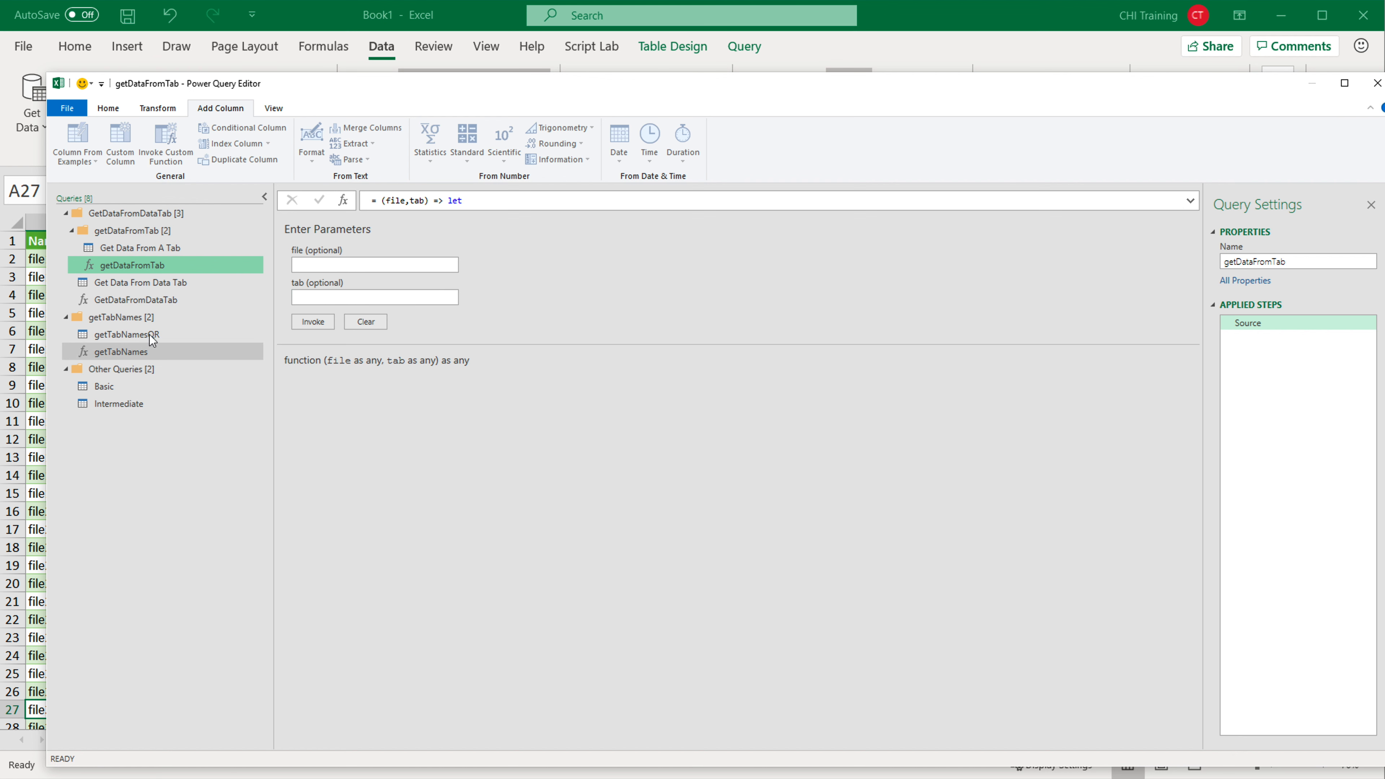
click(135, 410)
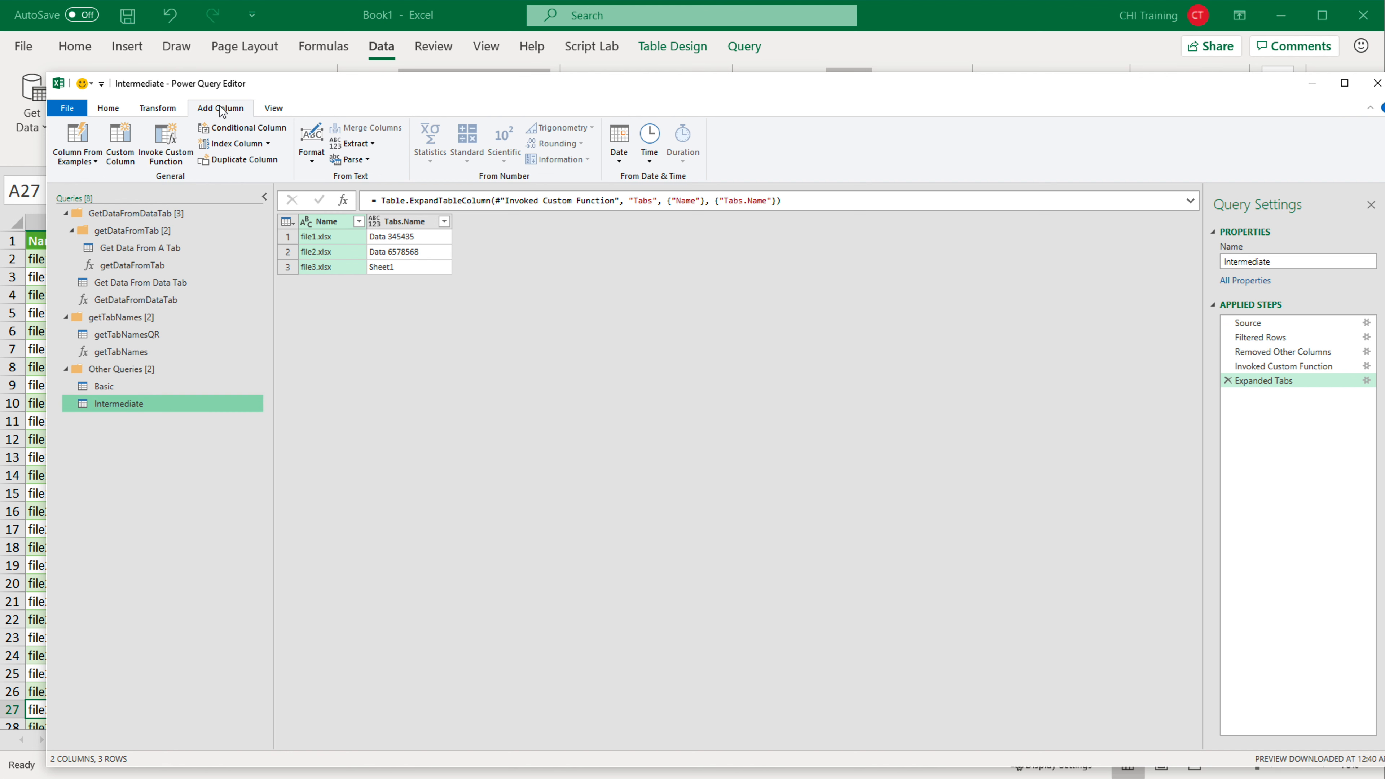
click(170, 143)
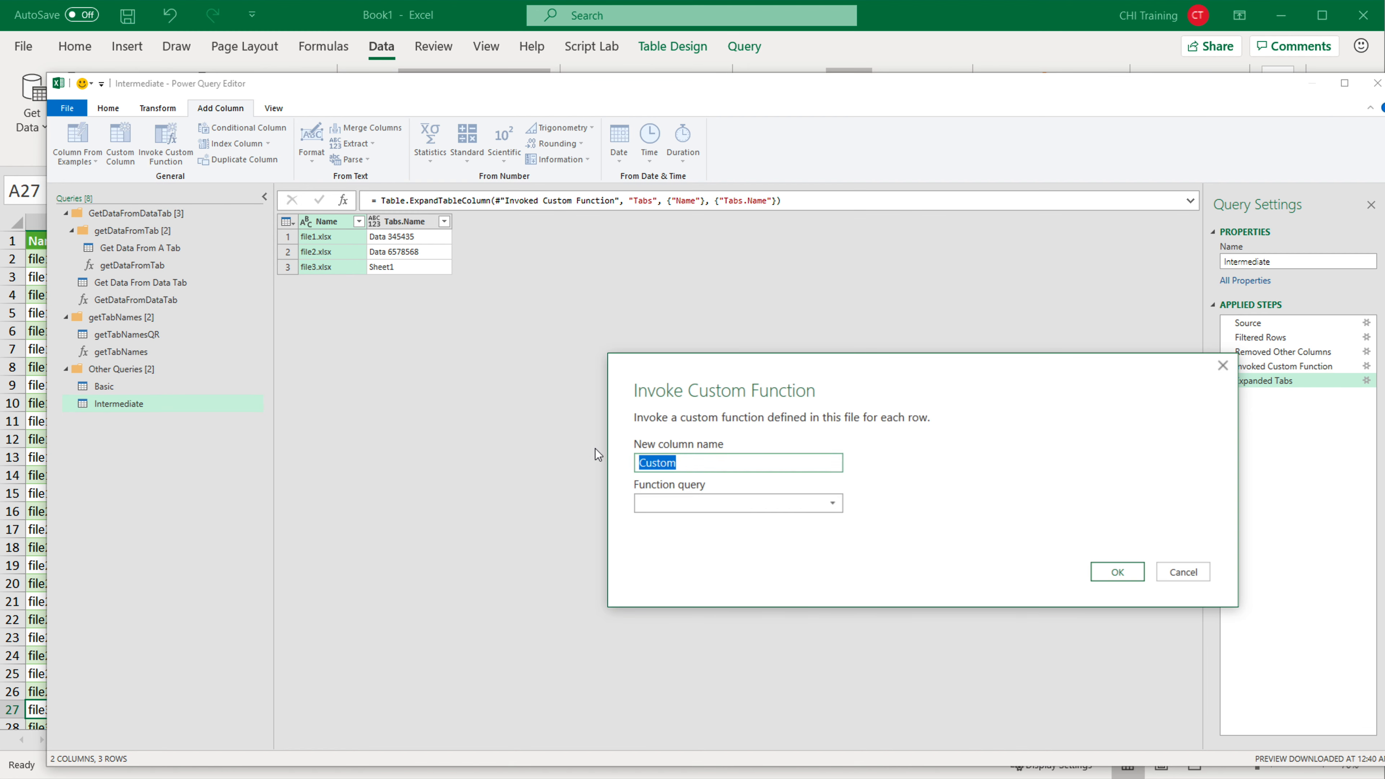
text(Columns)
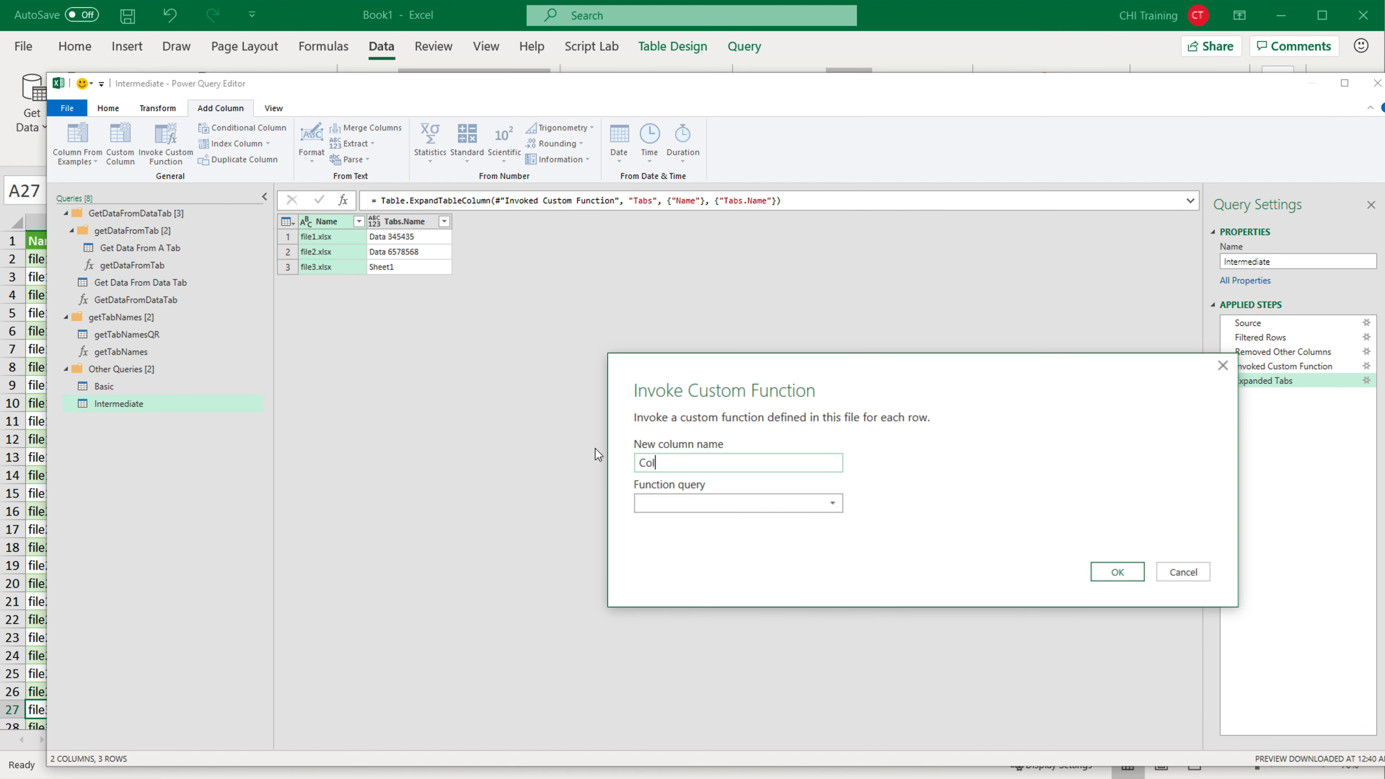
click(674, 498)
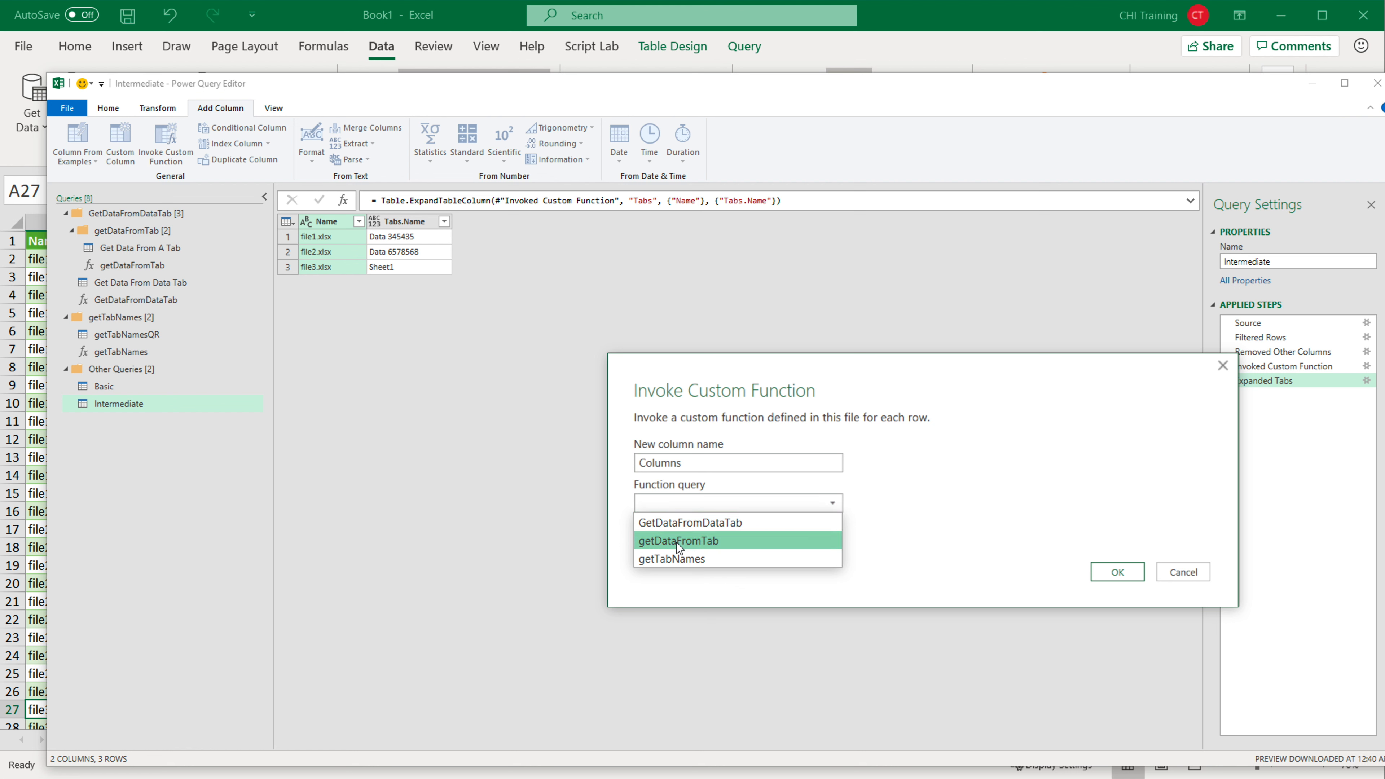
click(705, 542)
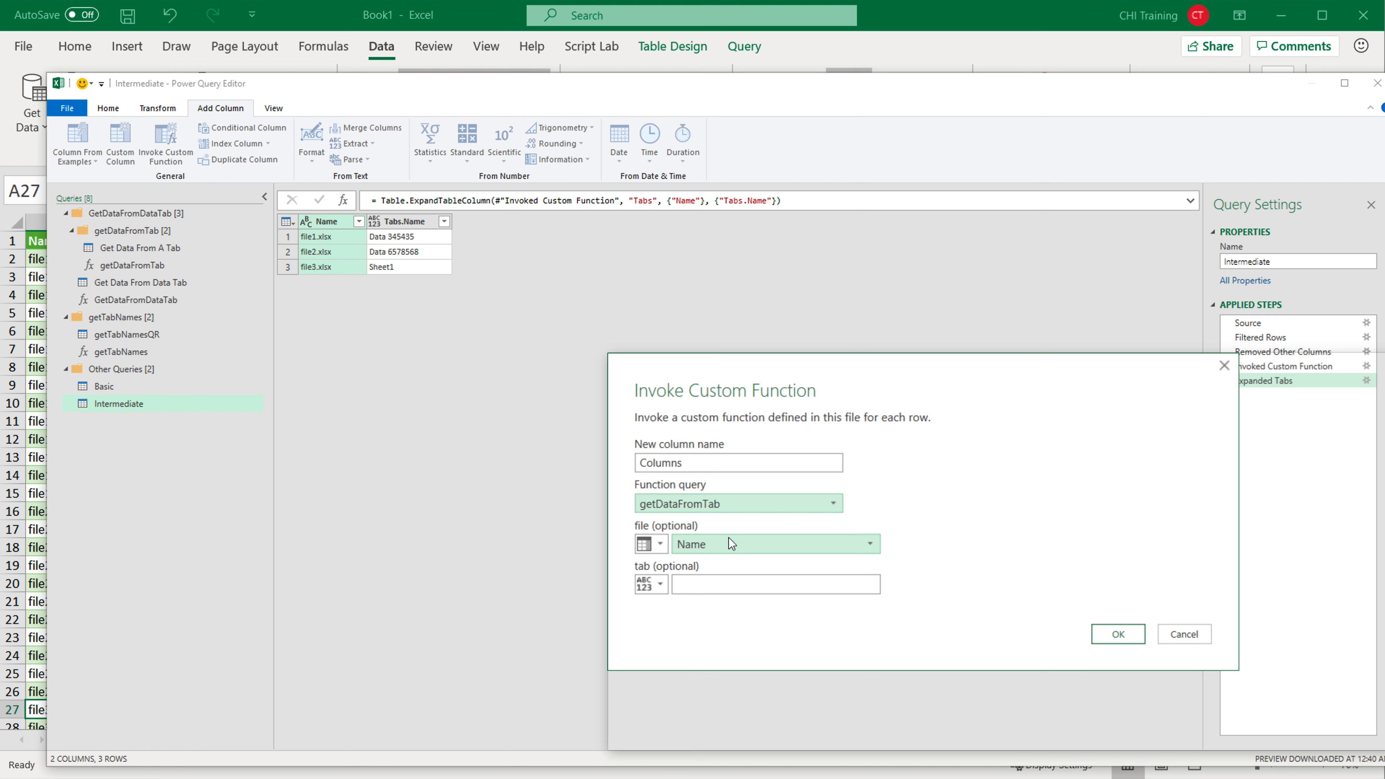
Step: Use the Name column as the file argument and the Tabs.Name column as the tab argument, and add the column
click(758, 548)
click(743, 560)
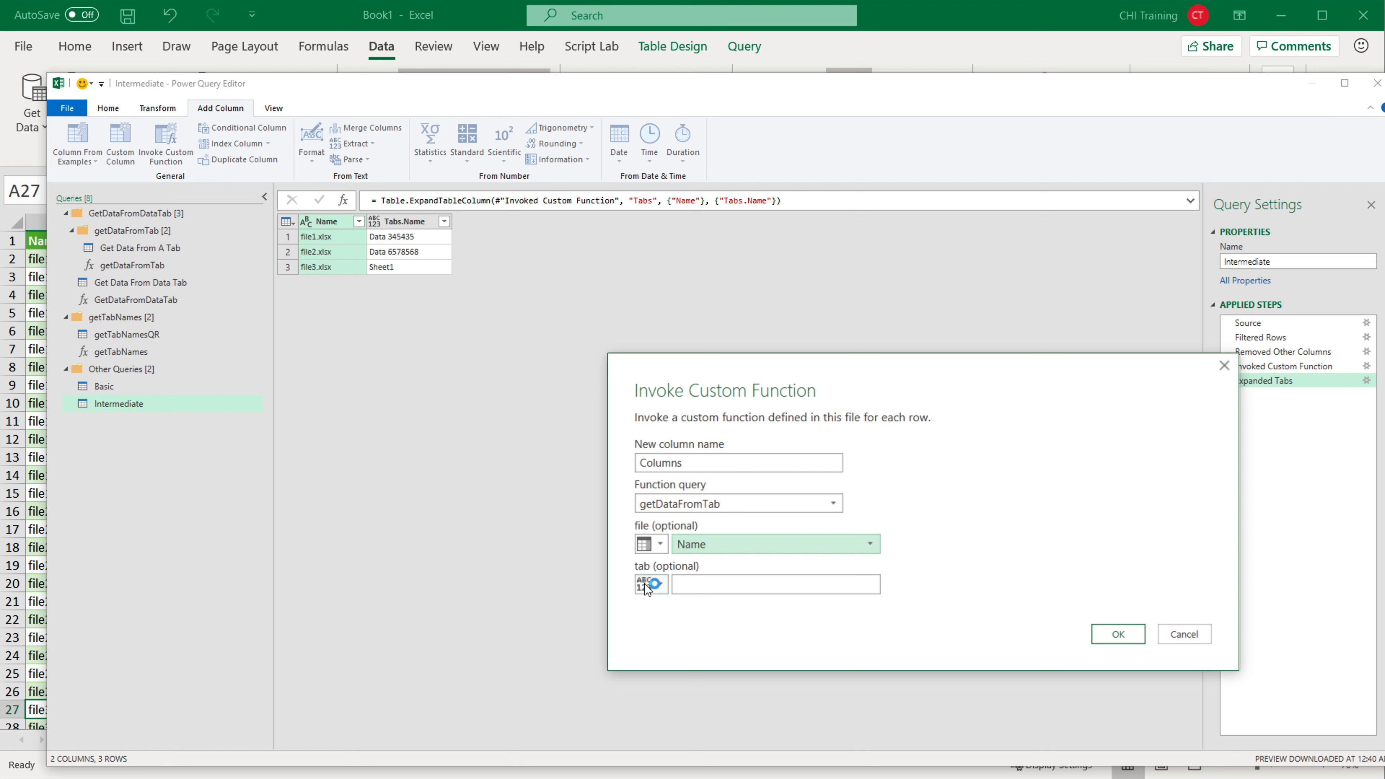
click(661, 585)
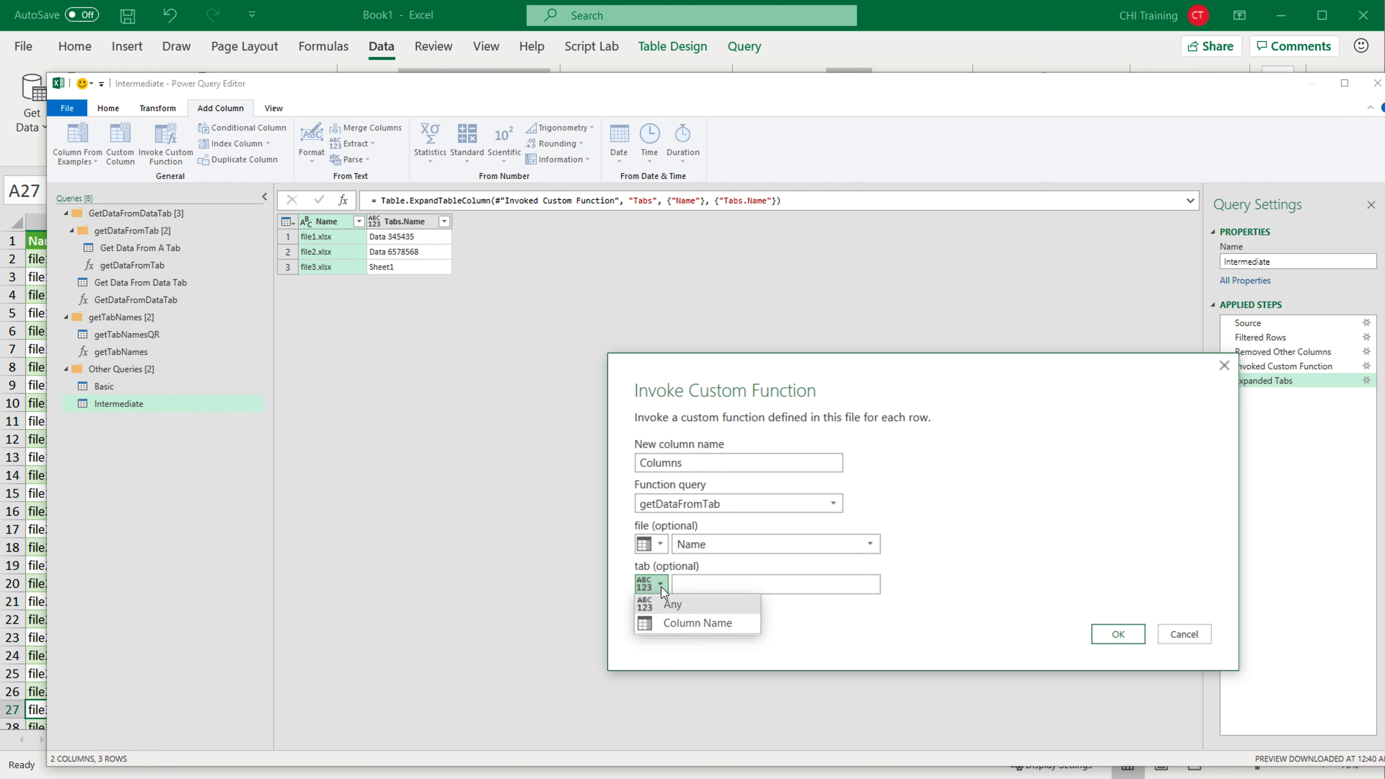
click(687, 631)
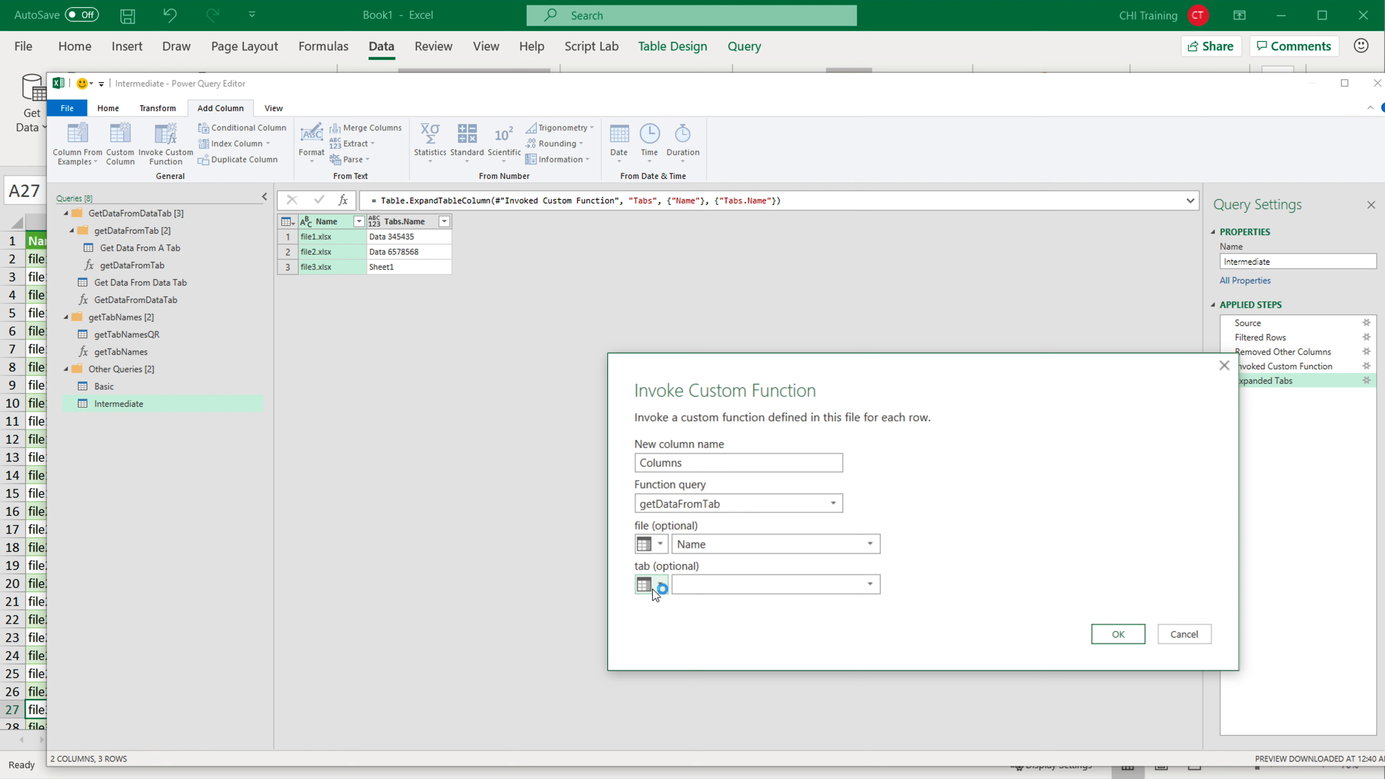
click(768, 582)
click(764, 622)
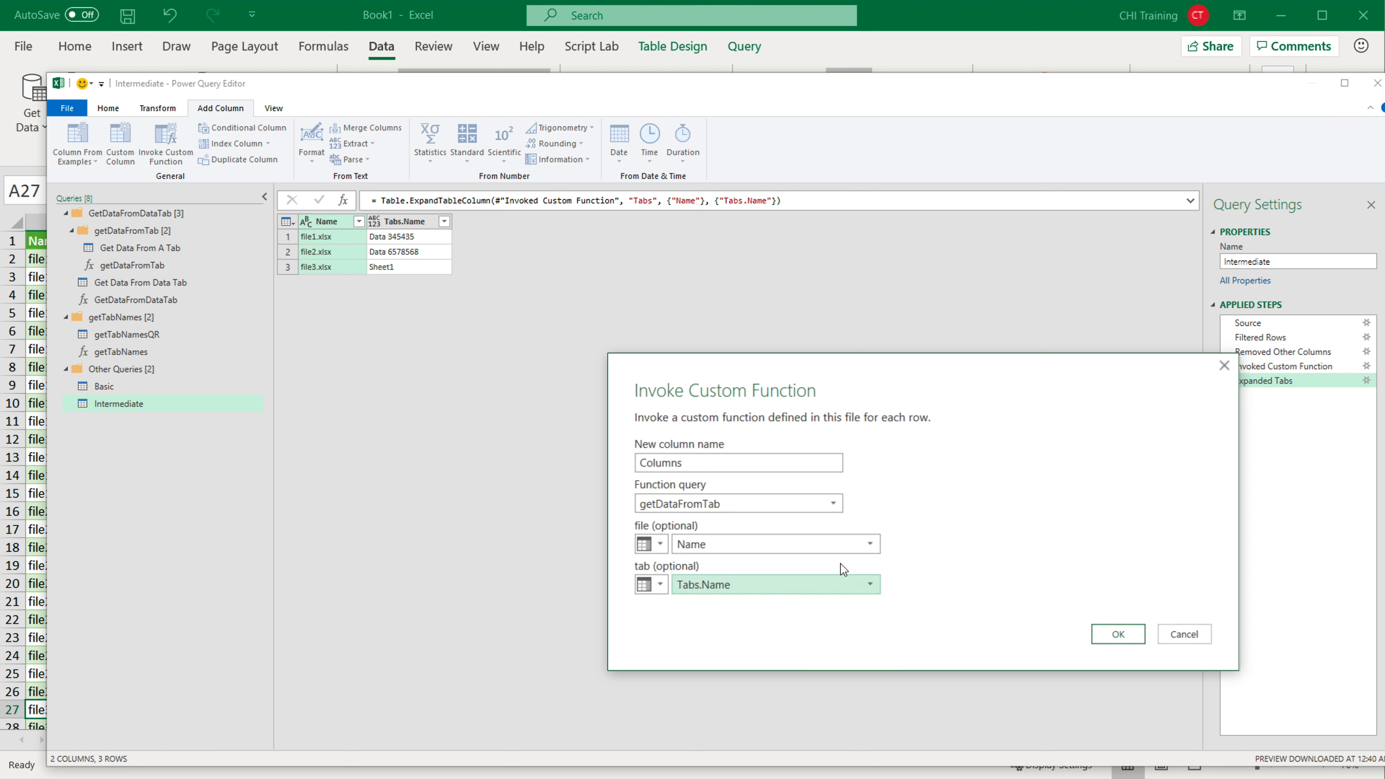
click(1144, 637)
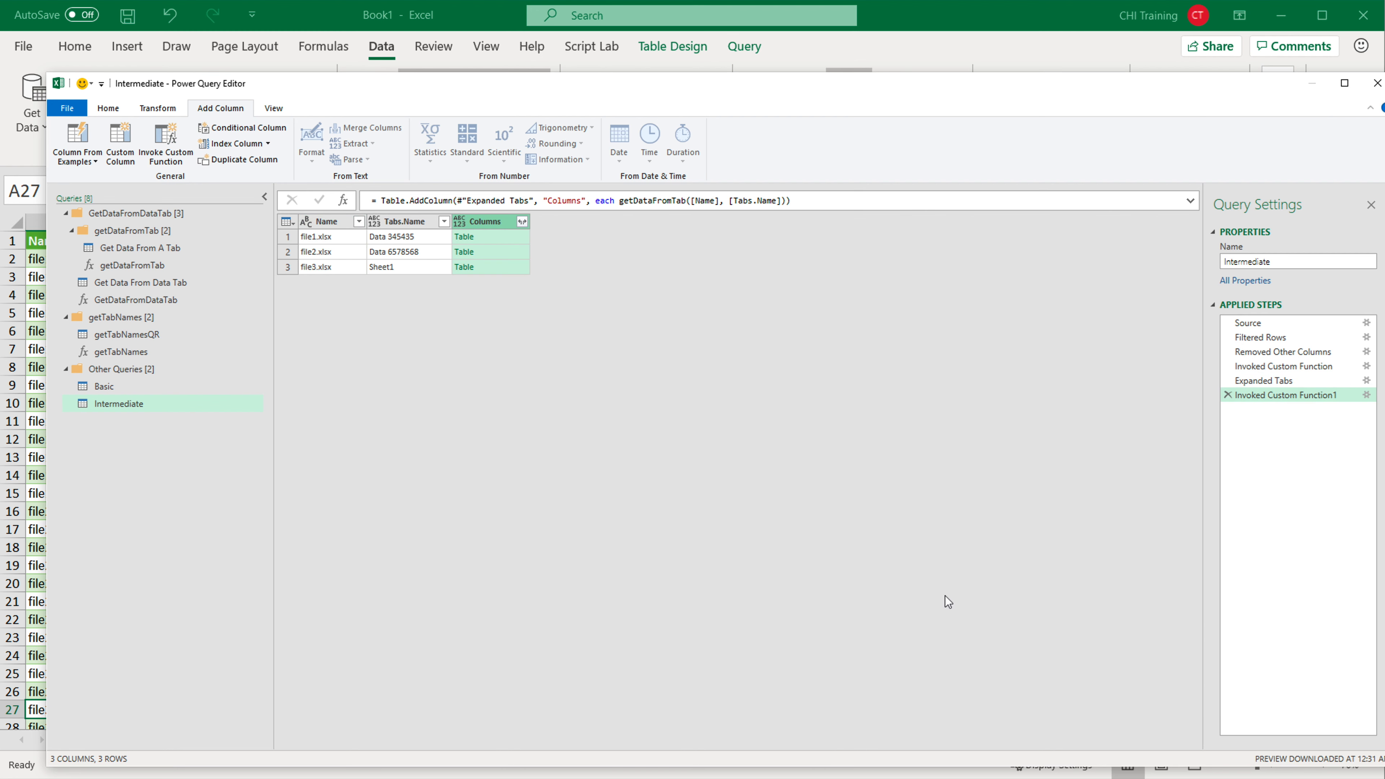
Step: Expand the Columns column to all its fields, keeping the original column name as prefix, and review the combined rows
click(522, 222)
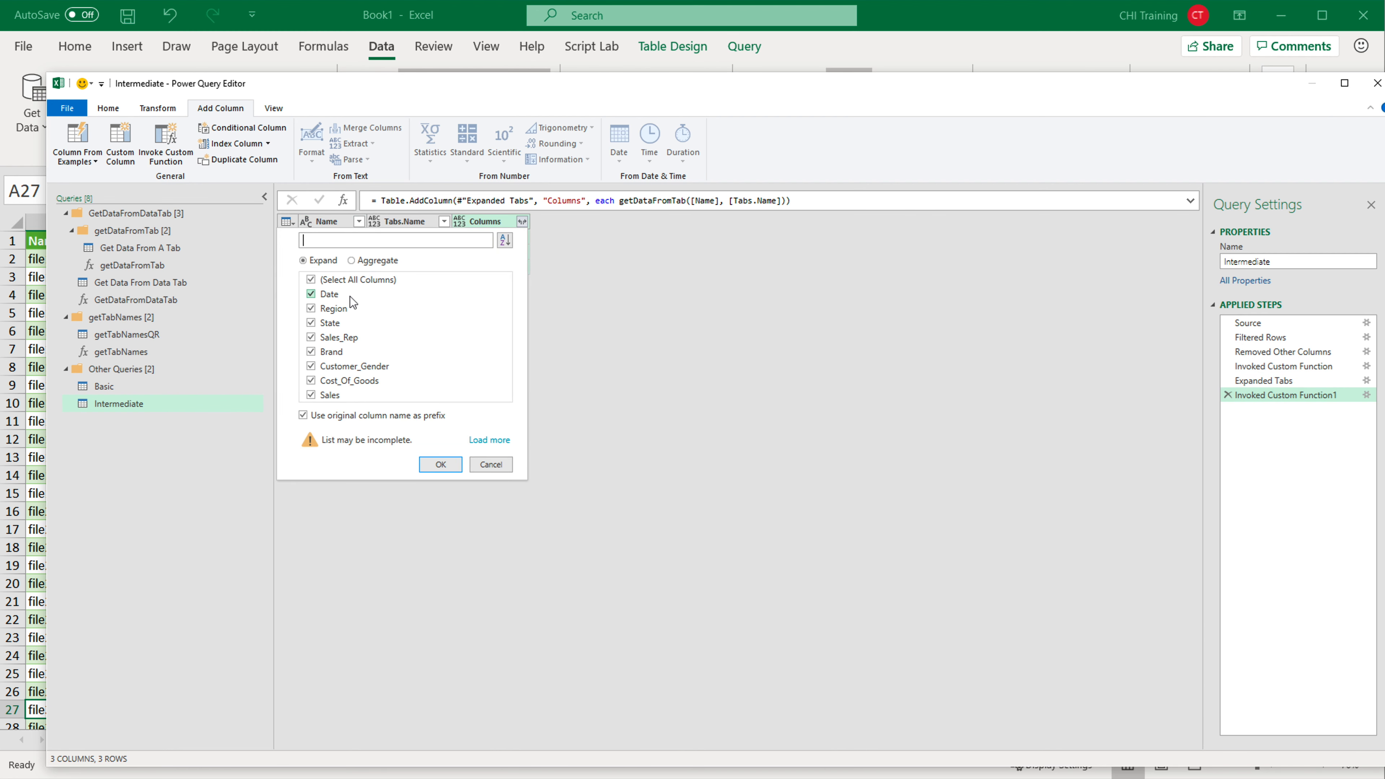
click(441, 464)
scroll(448, 471, down, 3)
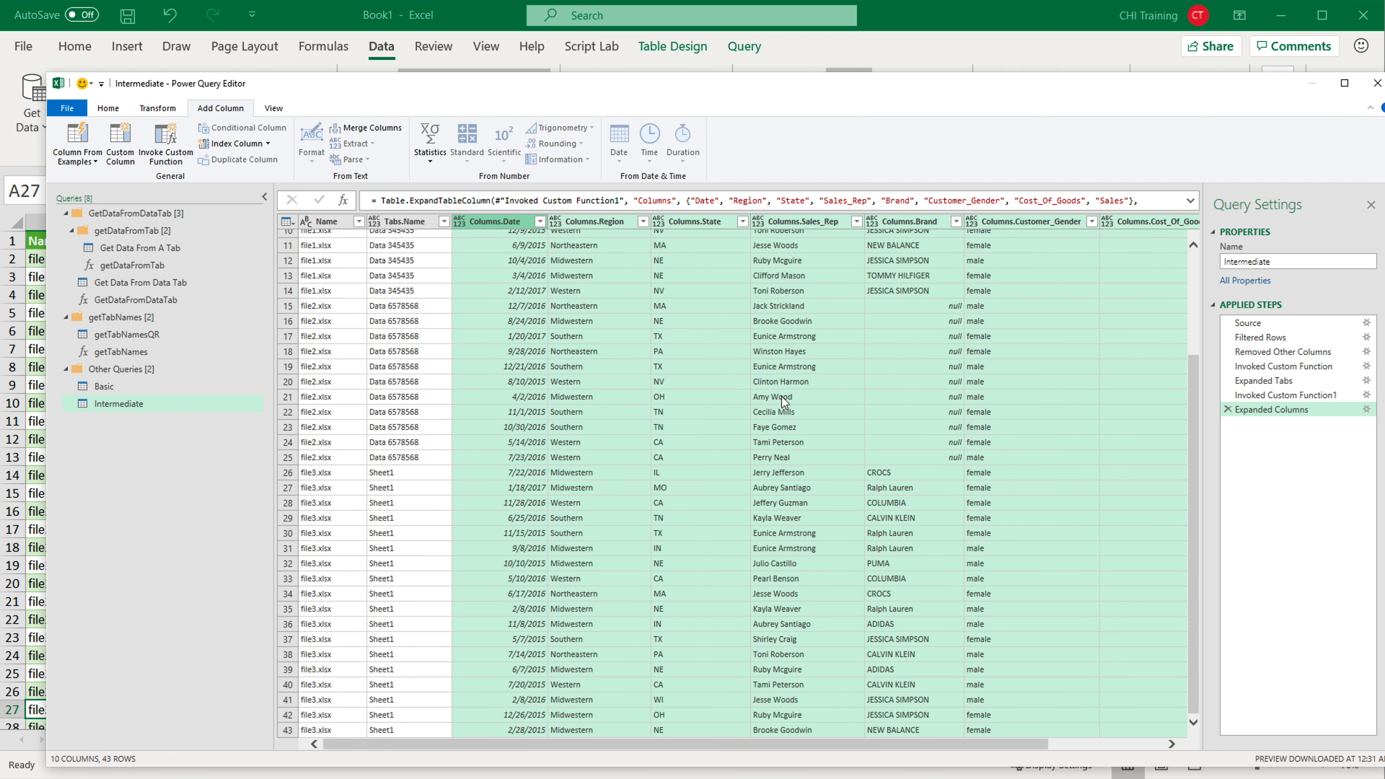
drag(958, 744, 776, 745)
scroll(328, 326, up, 3)
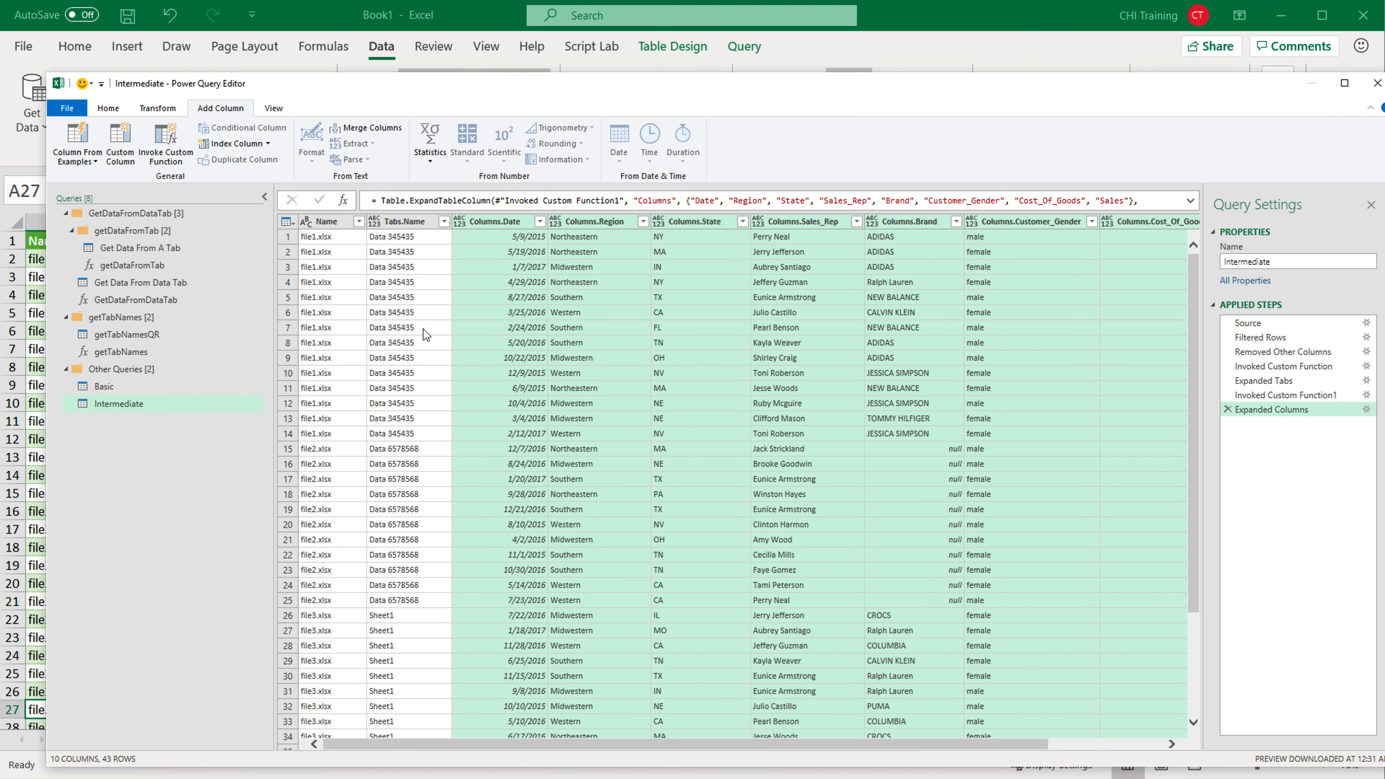
Step: Close the query editor and load the Intermediate query as a table on a new worksheet
click(112, 109)
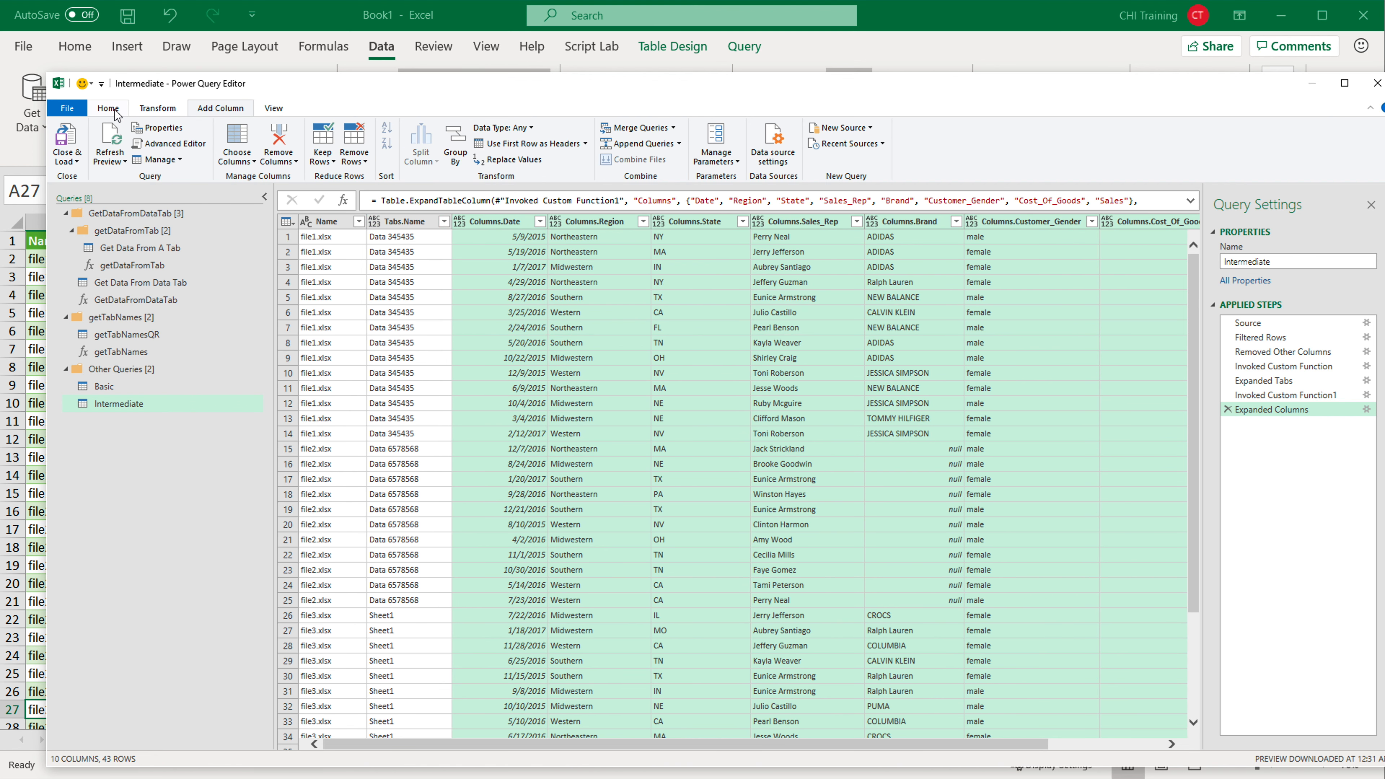
click(76, 161)
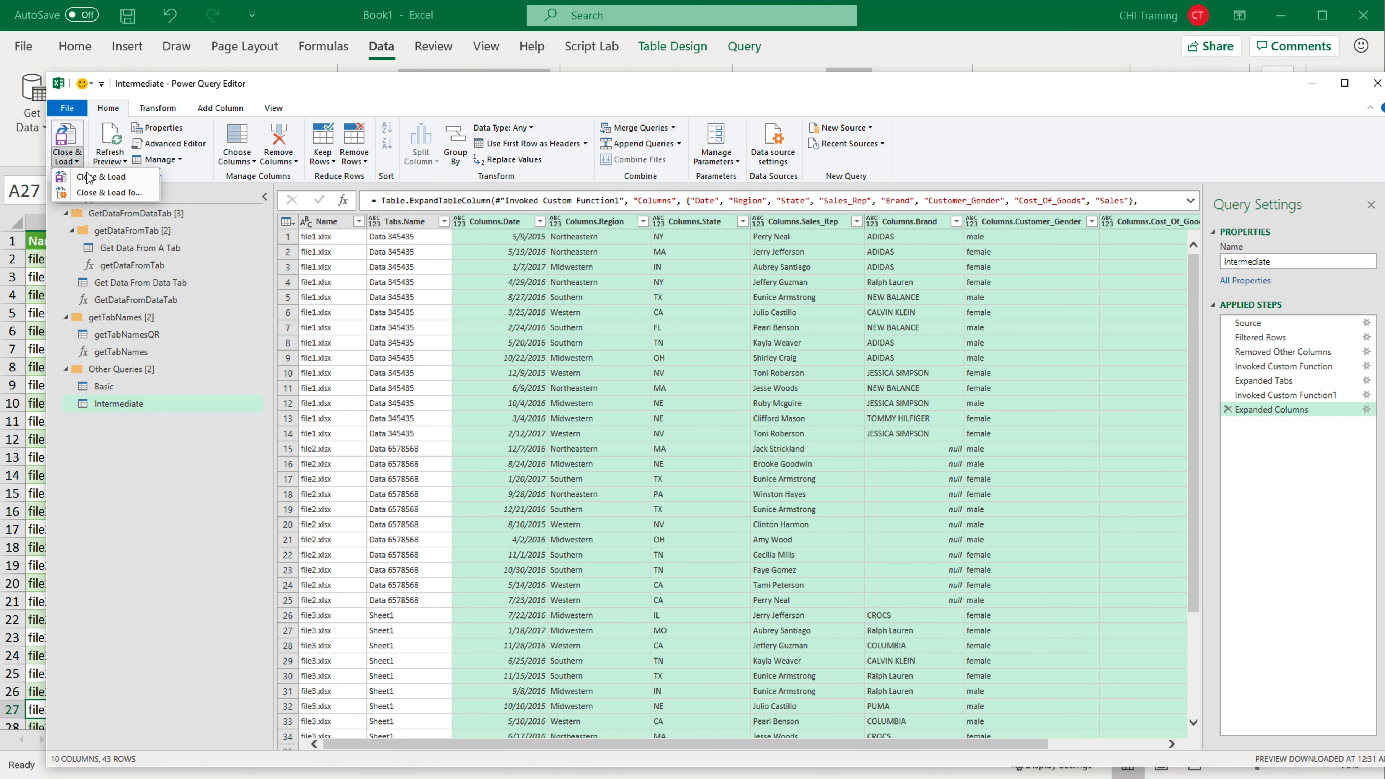
click(110, 194)
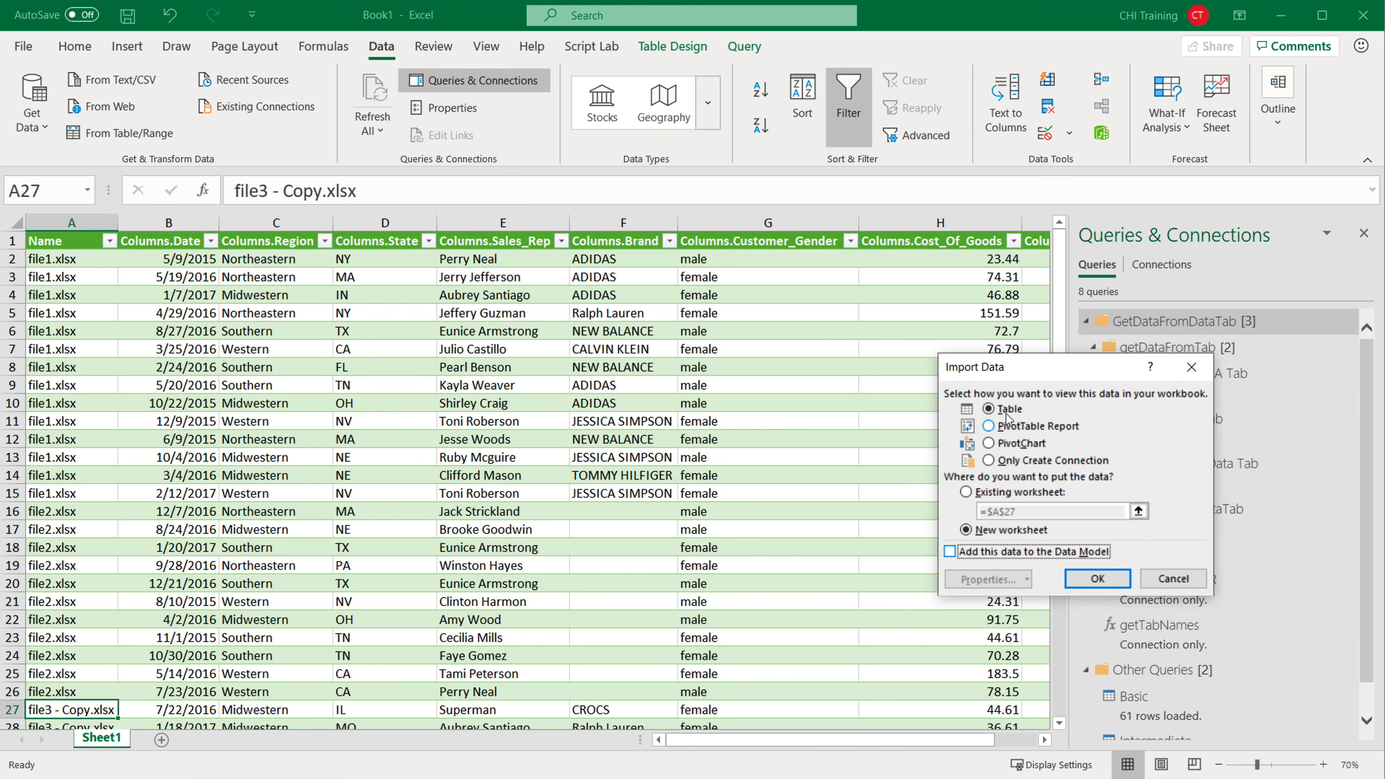
click(1008, 410)
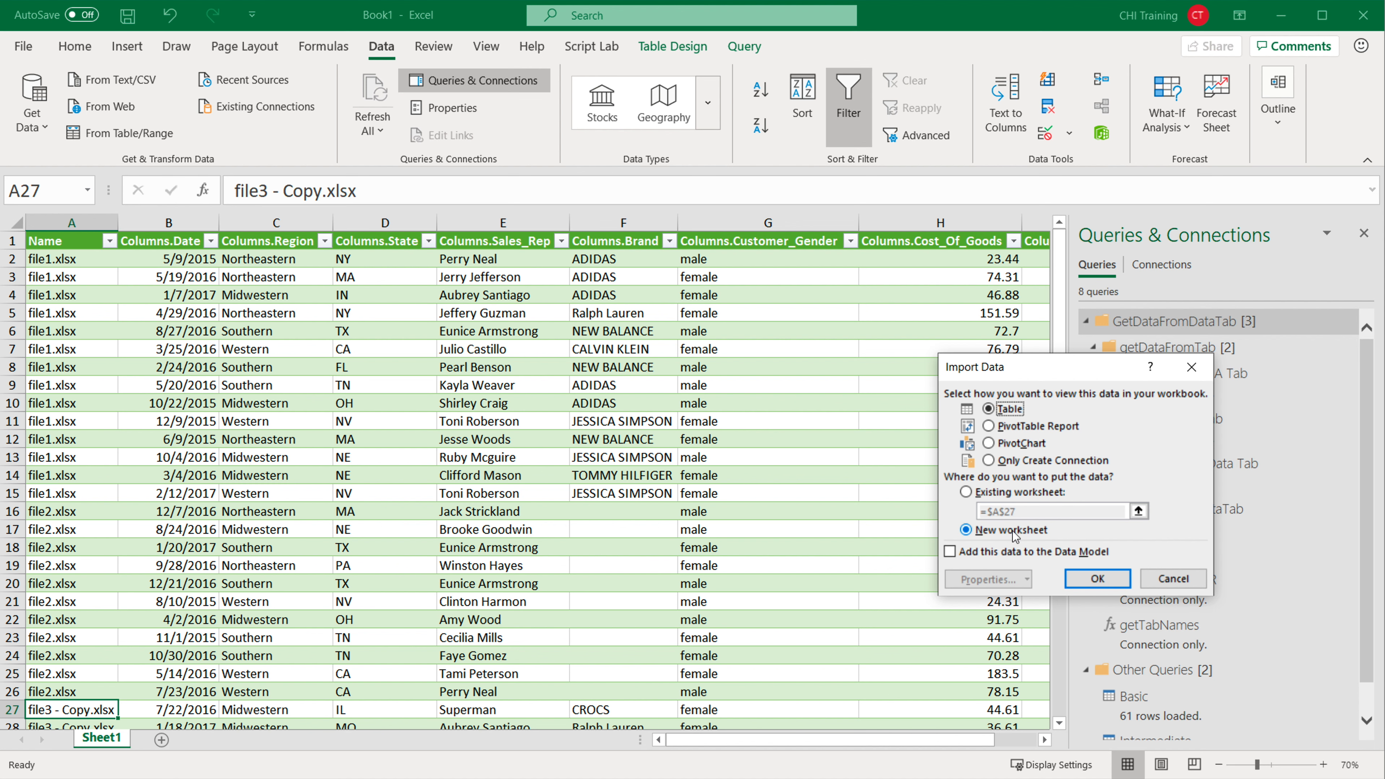
click(1097, 579)
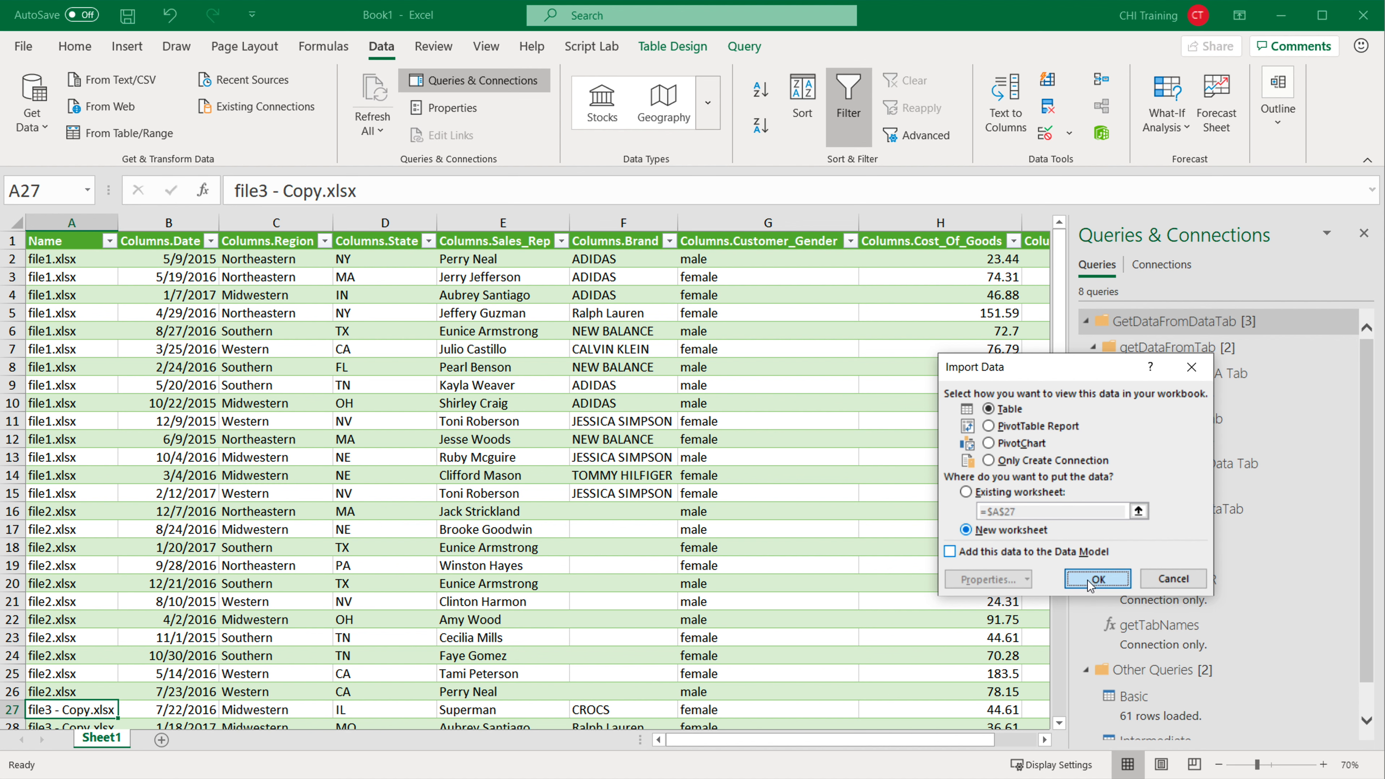